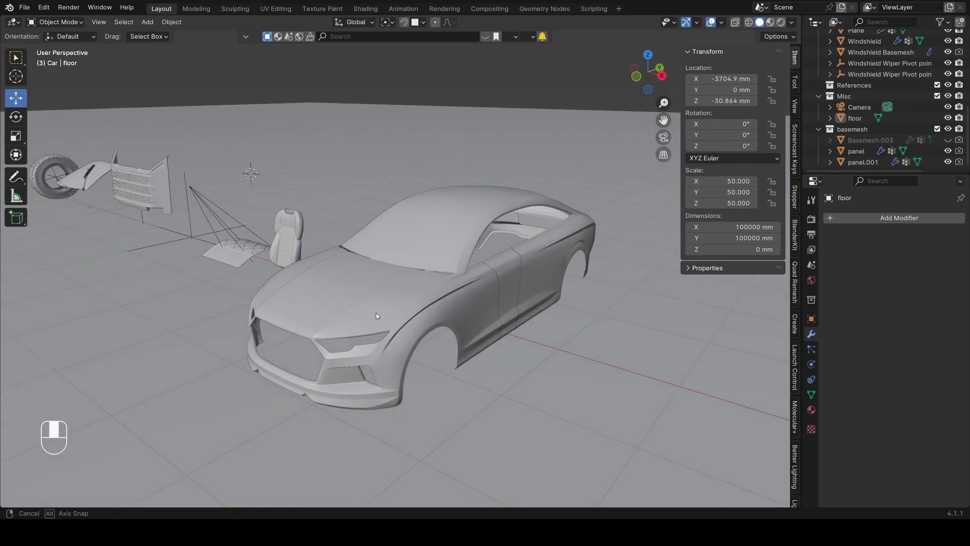
# - Examine the finished car body, its separated door panel, and the seat and quilted pieces beside it
pyautogui.scroll(3, 357, 317)
pyautogui.scroll(-1, 357, 316)
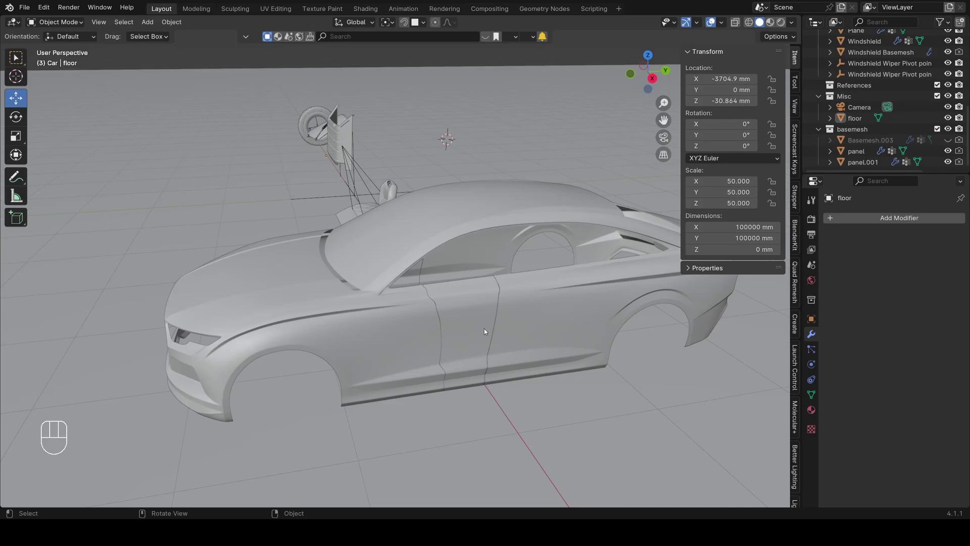
pyautogui.click(484, 328)
pyautogui.press('g')
pyautogui.rightClick(481, 307)
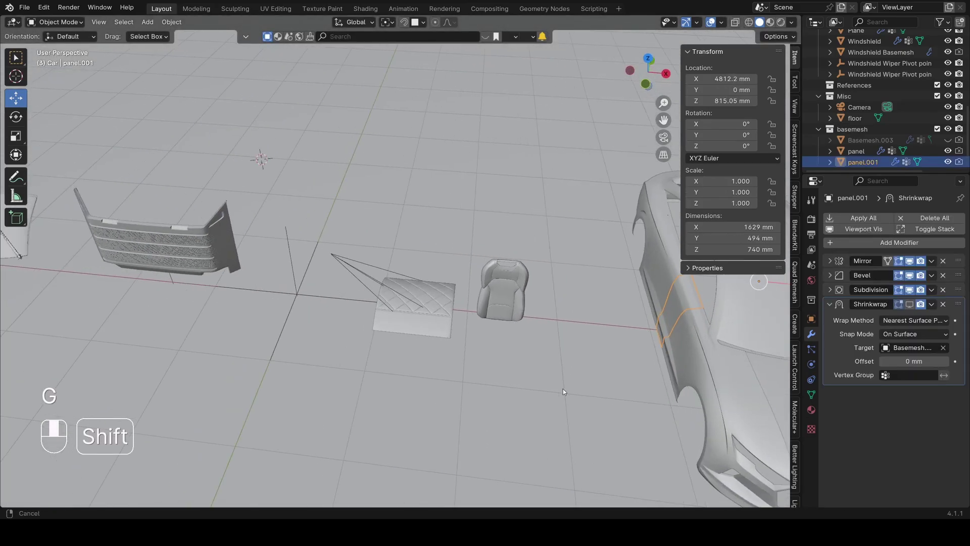
pyautogui.scroll(4, 480, 365)
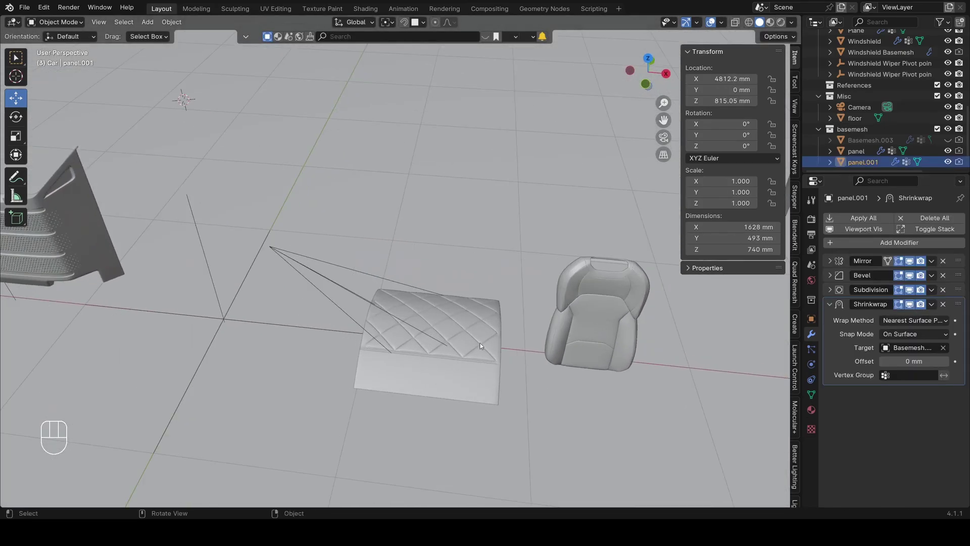
pyautogui.click(481, 346)
pyautogui.keyDown('shift'); pyautogui.moveTo(364, 374); pyautogui.dragTo(498, 349, button='middle'); pyautogui.keyUp('shift')
pyautogui.scroll(3, 368, 380)
pyautogui.scroll(-4, 368, 380)
pyautogui.keyDown('shift'); pyautogui.moveTo(386, 311); pyautogui.dragTo(511, 276, button='middle'); pyautogui.keyUp('shift')
pyautogui.keyDown('shift'); pyautogui.moveTo(252, 287); pyautogui.dragTo(598, 286, button='middle'); pyautogui.keyUp('shift')
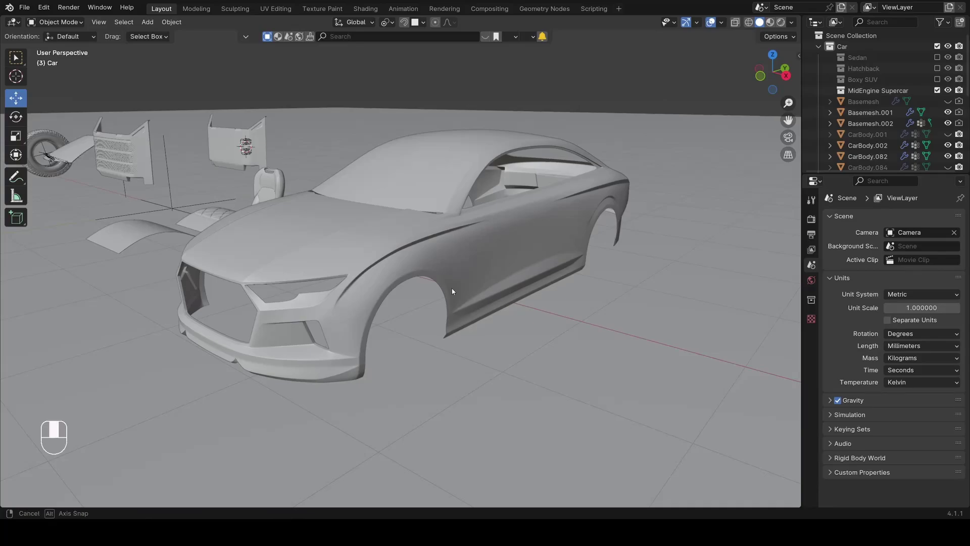
# - Duplicate the car body mesh Basemesh.002 in place
pyautogui.moveTo(452, 292); pyautogui.dragTo(390, 293, button='middle')
pyautogui.click(407, 255)
pyautogui.moveTo(407, 256); pyautogui.dragTo(374, 278, button='middle')
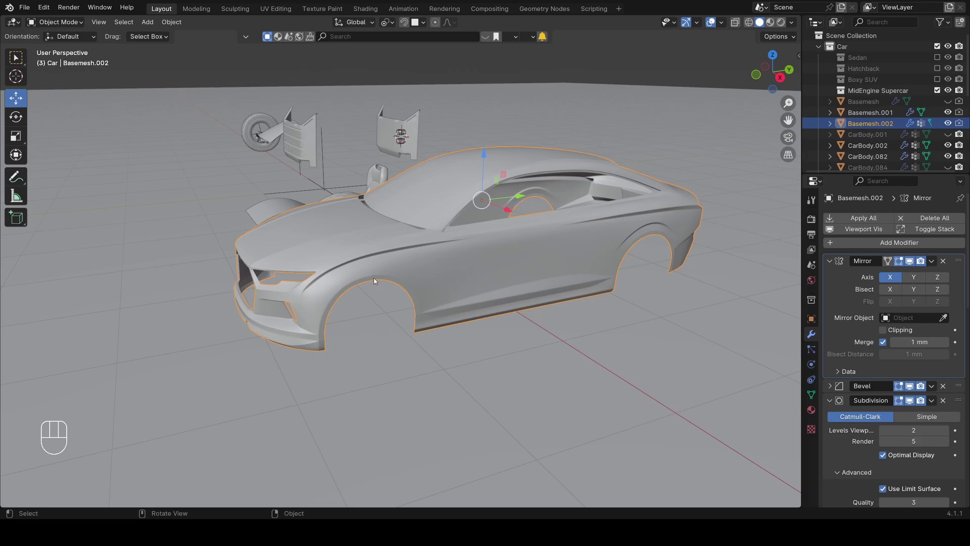
pyautogui.moveTo(511, 273); pyautogui.dragTo(486, 280, button='middle')
pyautogui.scroll(2, 486, 280)
pyautogui.keyDown('shift'); pyautogui.moveTo(567, 271); pyautogui.dragTo(457, 286, button='middle'); pyautogui.keyUp('shift')
pyautogui.scroll(1, 445, 289)
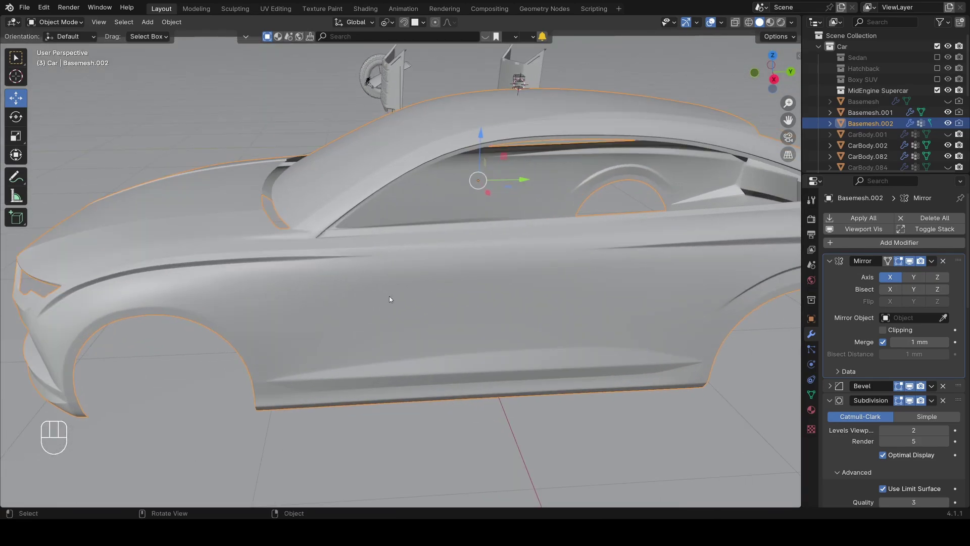
pyautogui.keyDown('shift'); pyautogui.moveTo(274, 305); pyautogui.dragTo(497, 294, button='middle'); pyautogui.keyUp('shift')
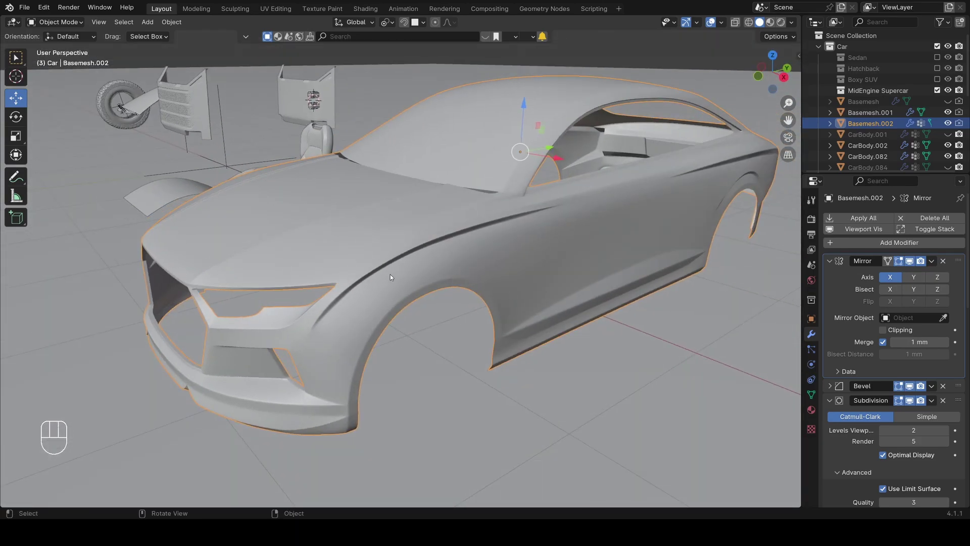
pyautogui.moveTo(390, 274); pyautogui.dragTo(370, 302, button='middle')
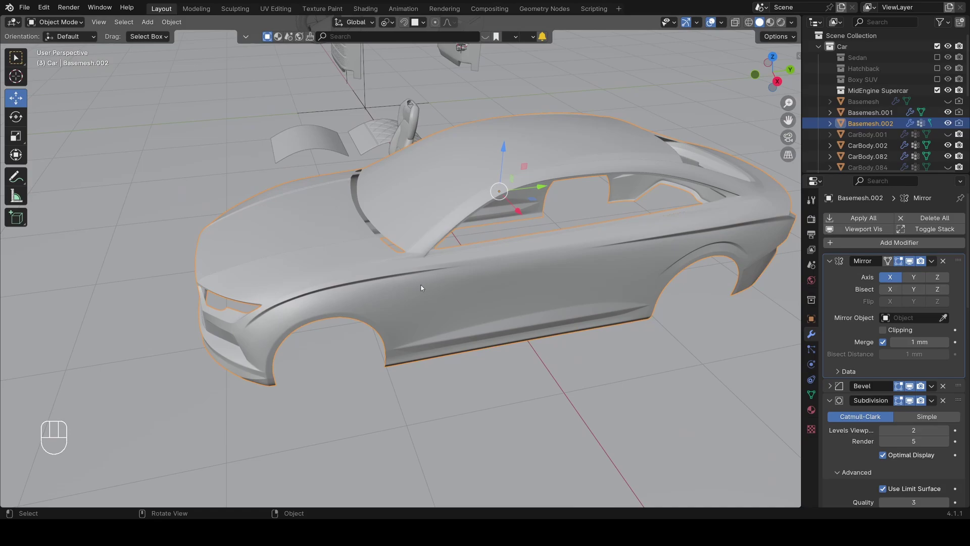
pyautogui.moveTo(432, 284); pyautogui.dragTo(453, 326, button='middle')
pyautogui.hotkey('shift', 'd')
pyautogui.rightClick(470, 308)
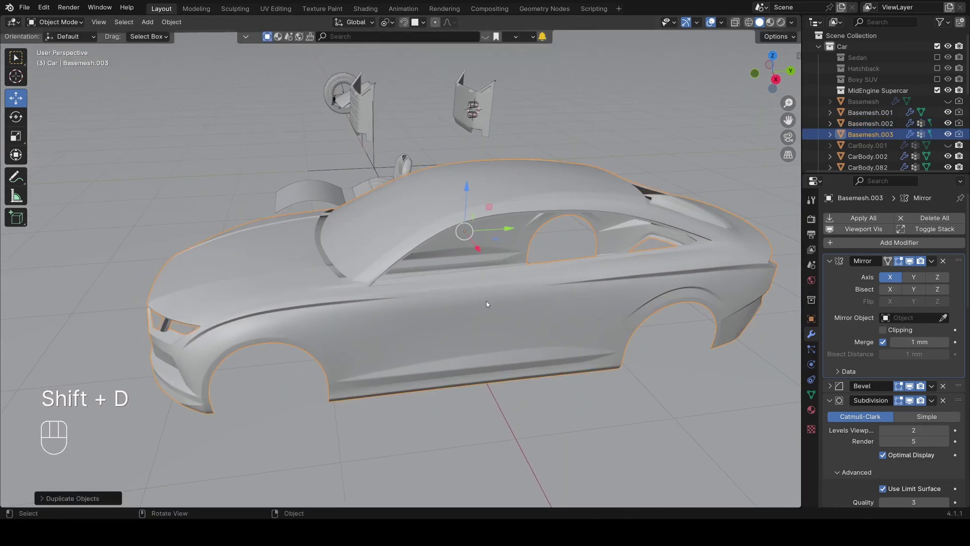
# - Switch to wireframe shading and move both overlapping car body meshes into a new collection named basemesh
pyautogui.press('z')
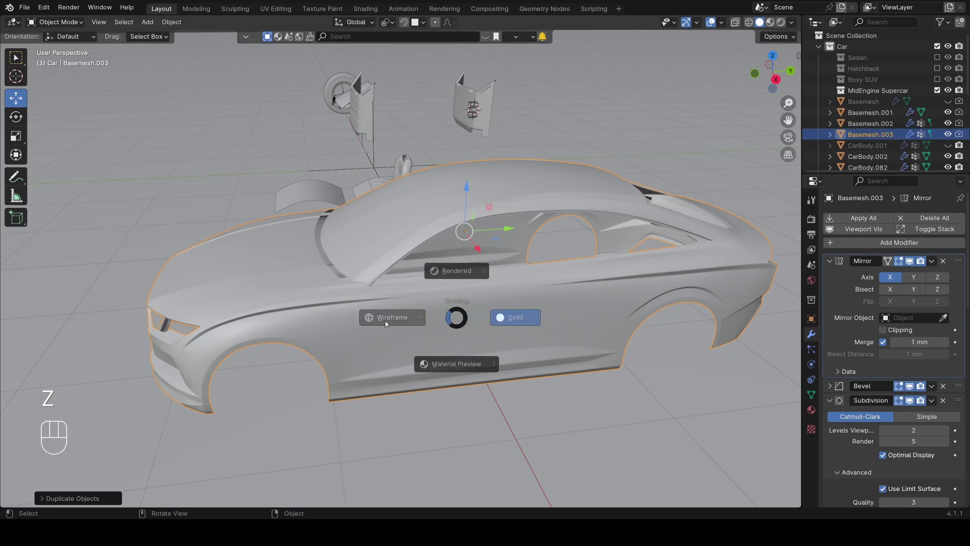
pyautogui.click(385, 322)
pyautogui.keyDown('shift'); pyautogui.click(525, 331); pyautogui.keyUp('shift')
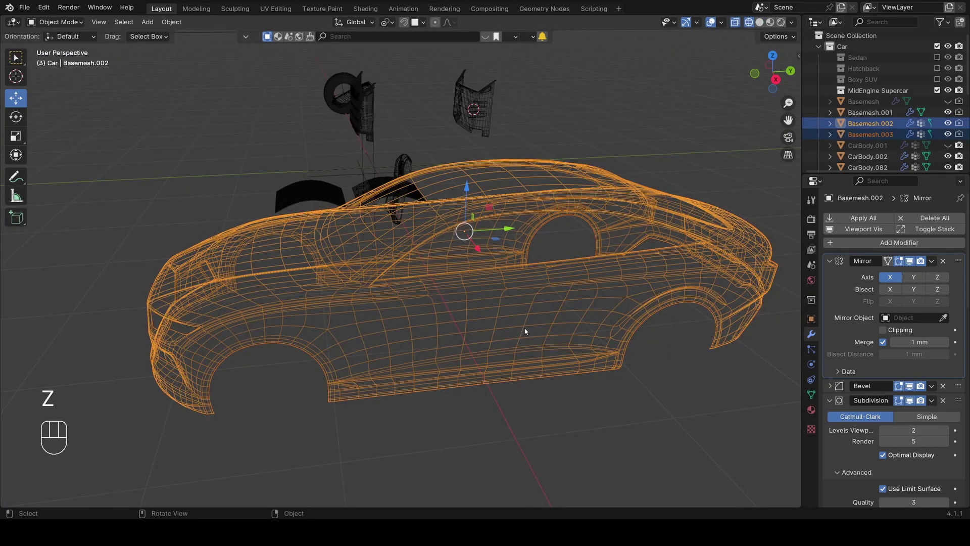
pyautogui.moveTo(525, 332); pyautogui.dragTo(524, 318, button='middle')
pyautogui.press('m')
pyautogui.click(524, 317)
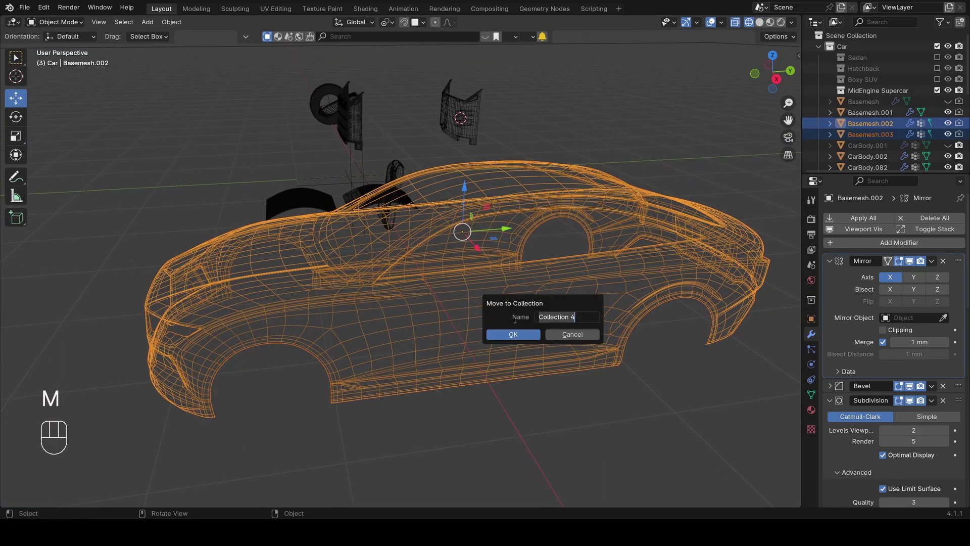
pyautogui.press('Return')
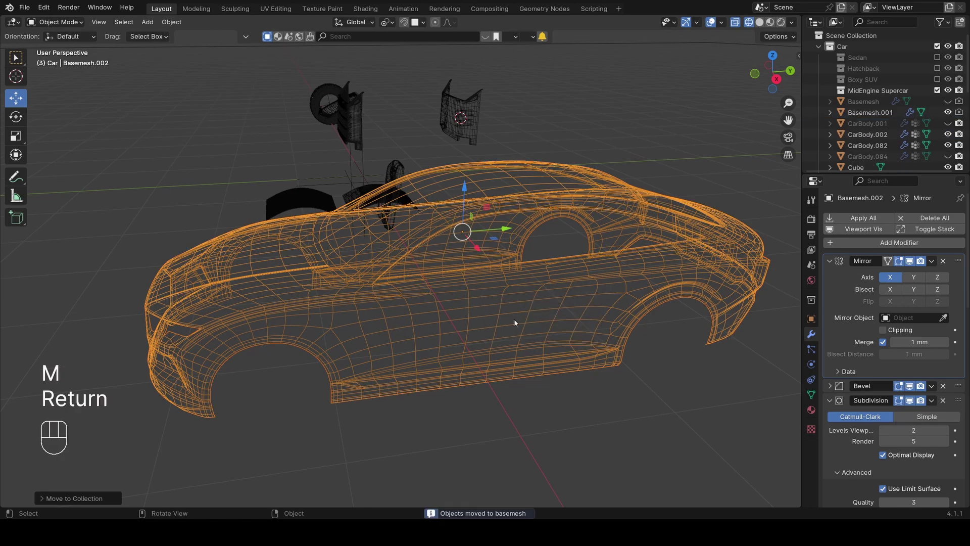
# - Isolate both body meshes in local view and set the Subdivision viewport level of Basemesh.003 to 5 in solid shading
pyautogui.press('/')
pyautogui.scroll(3, 405, 289)
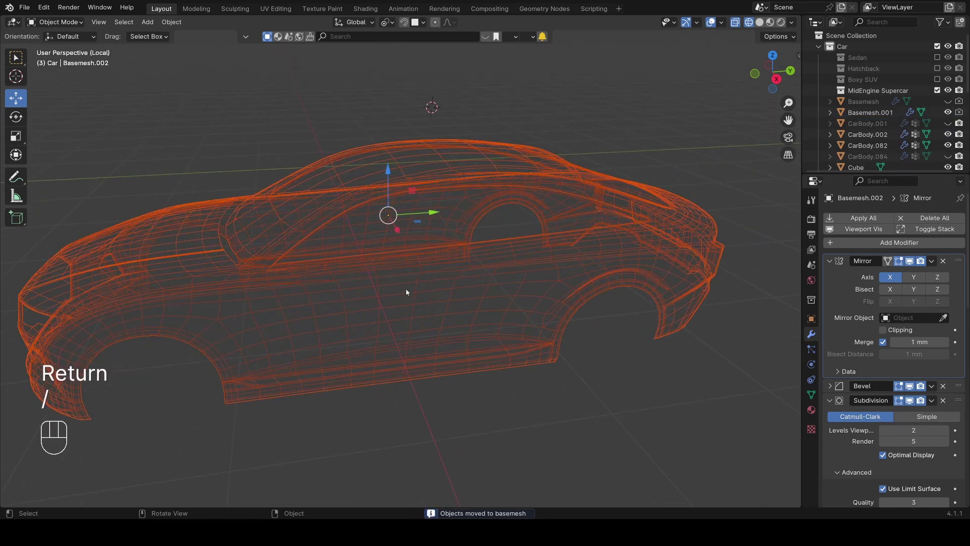
pyautogui.click(406, 318)
pyautogui.scroll(-9, 870, 126)
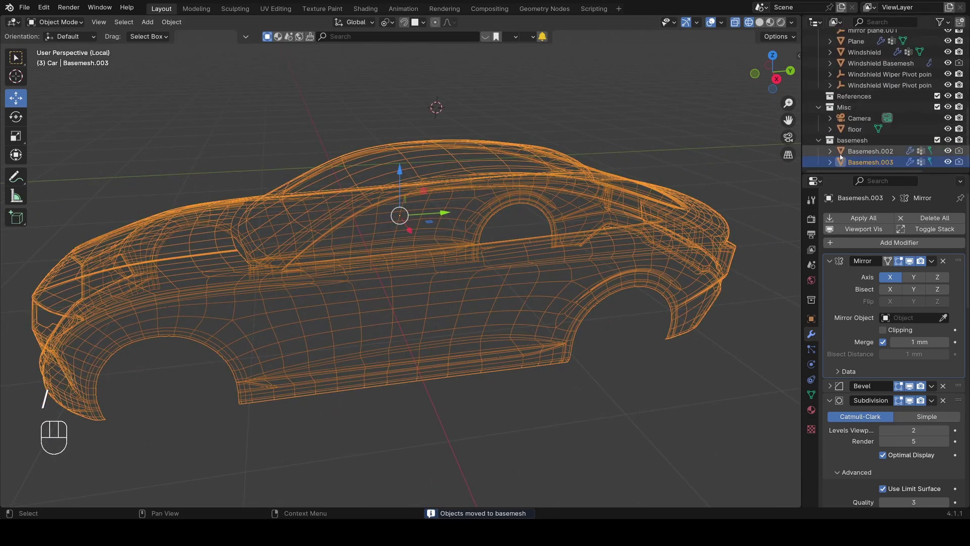
pyautogui.moveTo(446, 249); pyautogui.dragTo(485, 243, button='middle')
pyautogui.press('z')
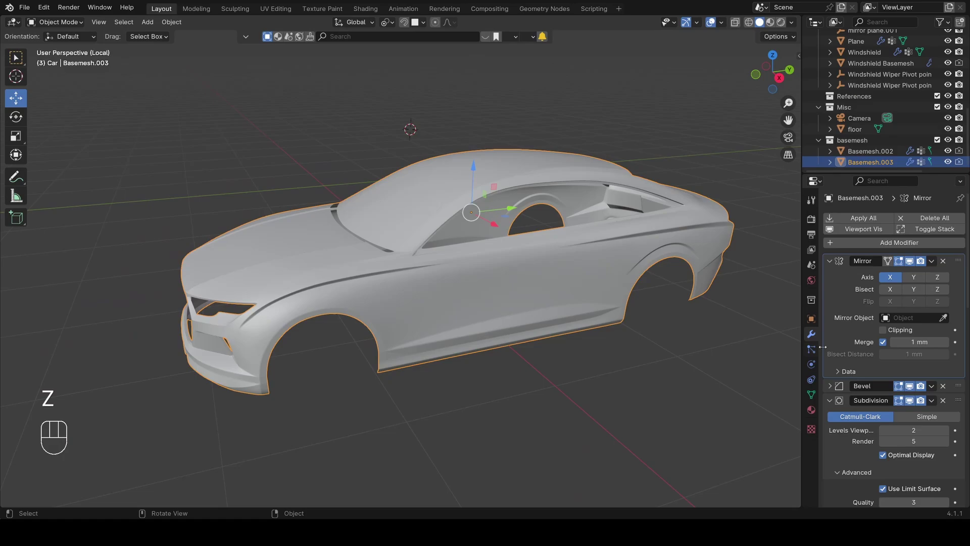
pyautogui.click(913, 430)
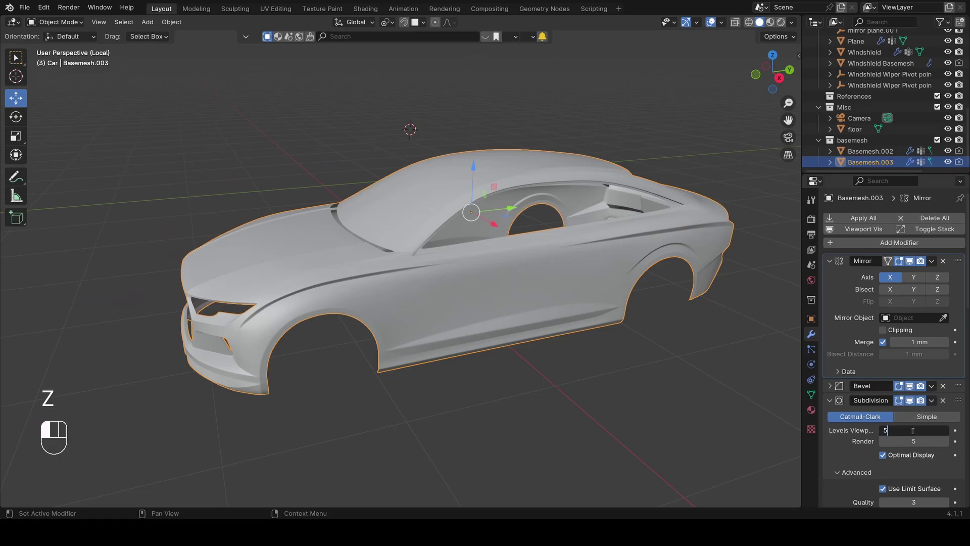
pyautogui.press('Return')
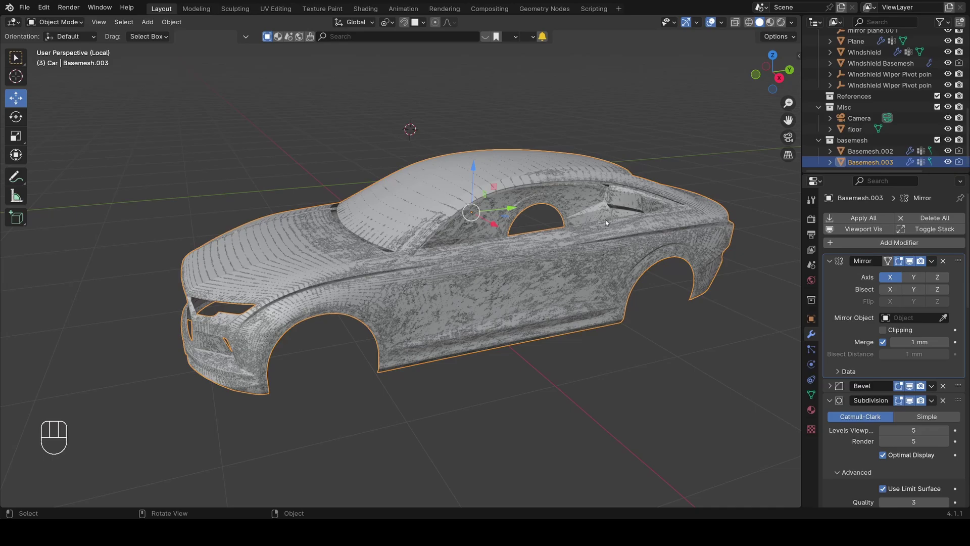
# - Compare both body meshes in wireframe shading and hide Basemesh.003
pyautogui.click(869, 154)
pyautogui.moveTo(566, 223); pyautogui.dragTo(547, 227, button='middle')
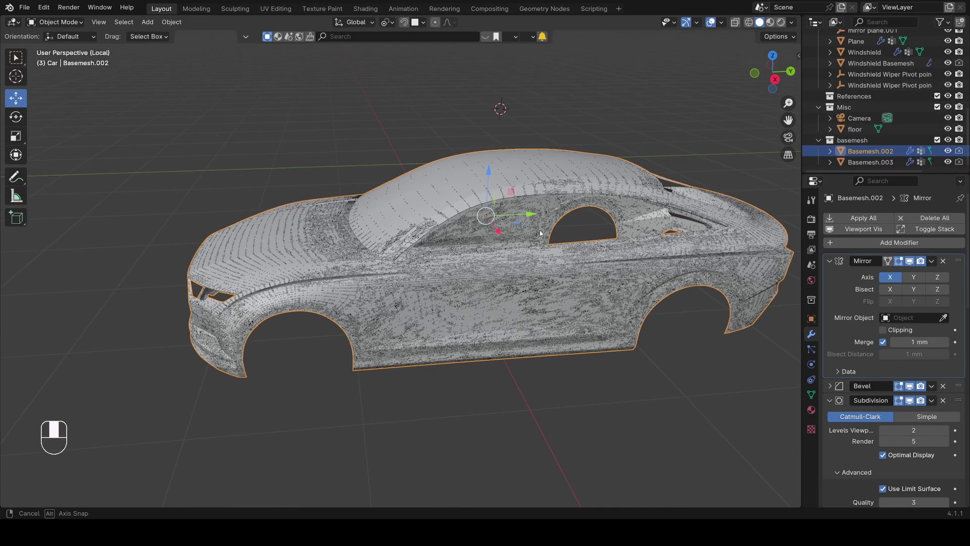
pyautogui.scroll(1, 536, 230)
pyautogui.press('z')
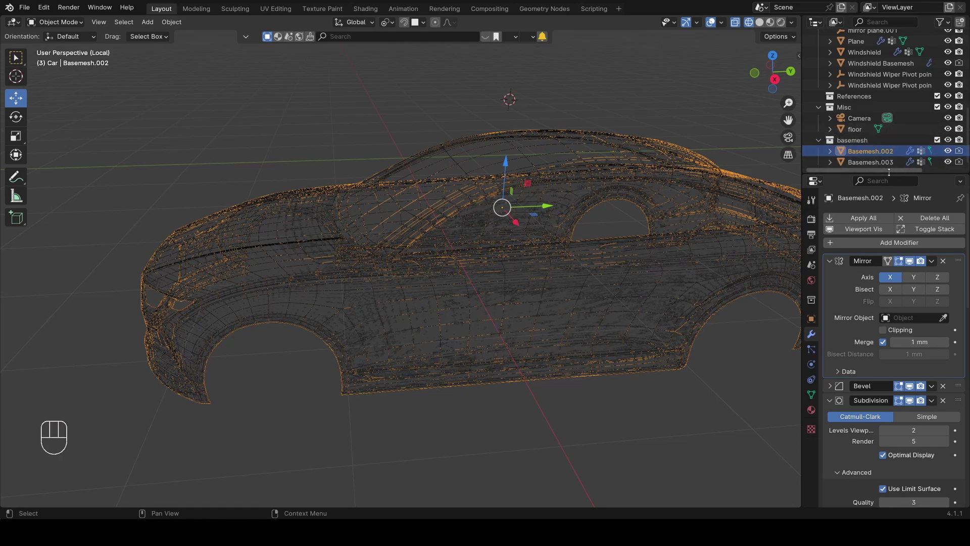
pyautogui.click(862, 162)
pyautogui.scroll(-15, 885, 409)
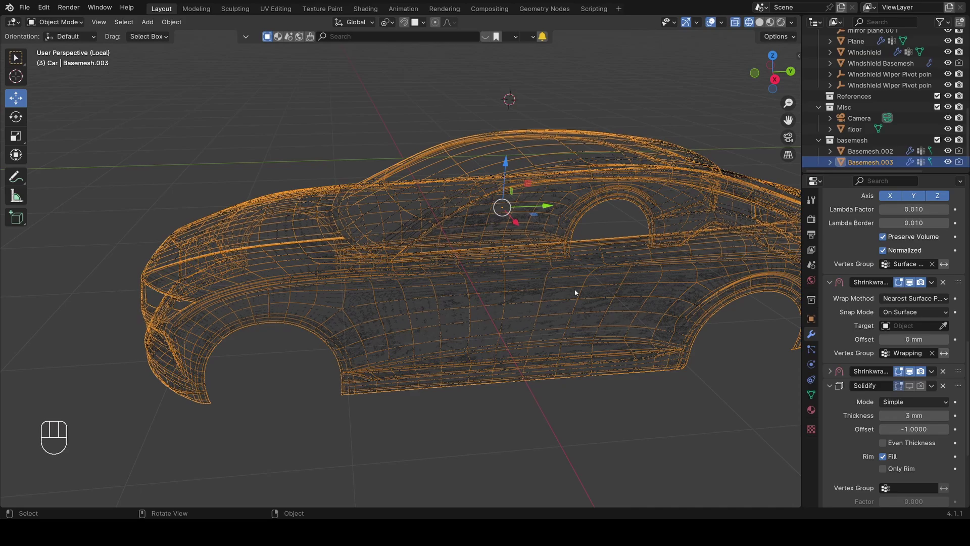
pyautogui.scroll(-1, 575, 292)
pyautogui.moveTo(575, 293); pyautogui.dragTo(595, 305, button='middle')
pyautogui.scroll(2, 595, 305)
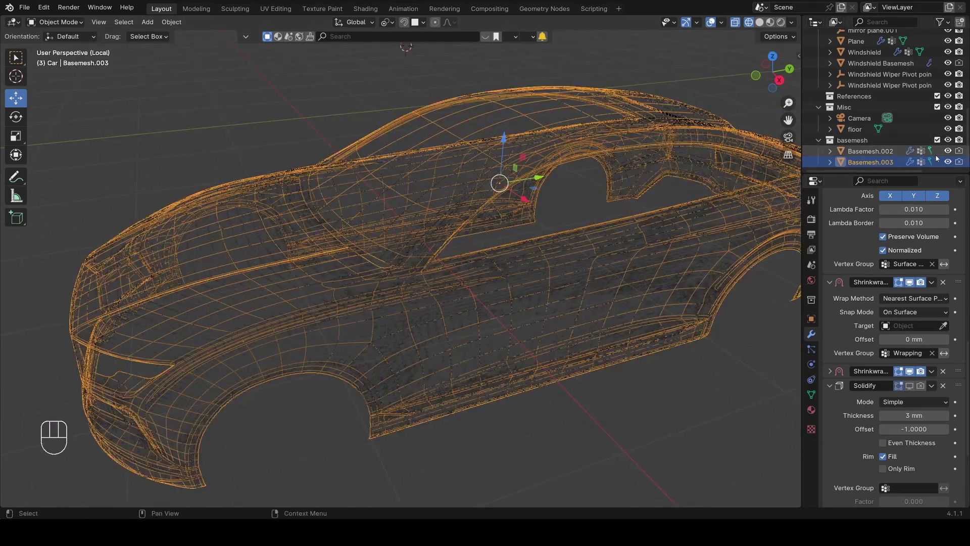
pyautogui.click(948, 163)
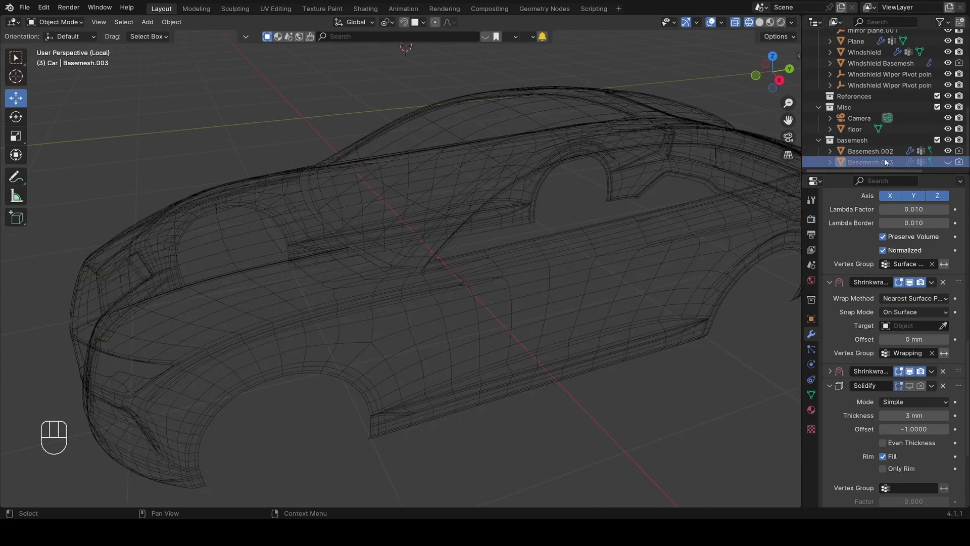
# - Rename Basemesh.002 as panel and set its Subdivision render level to 2
pyautogui.doubleClick(863, 152)
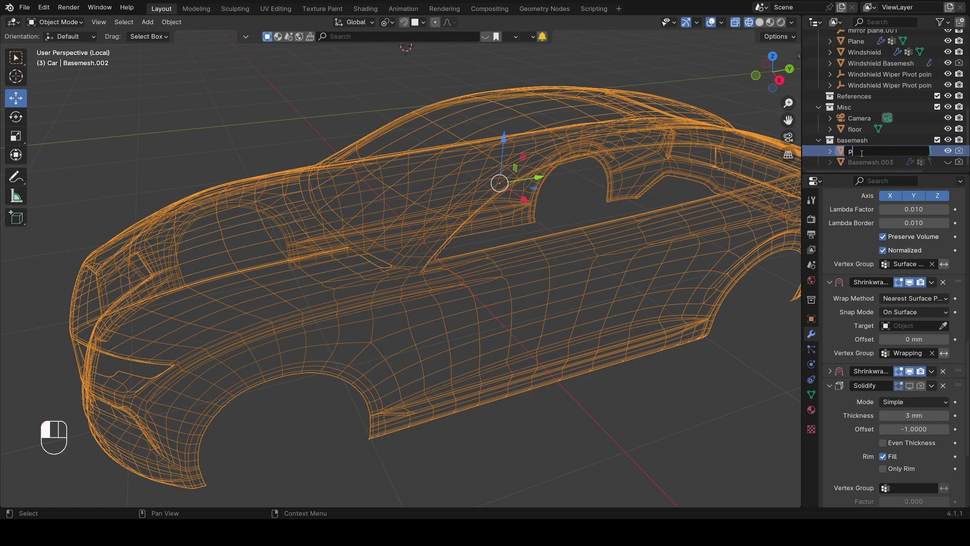
pyautogui.press('Return')
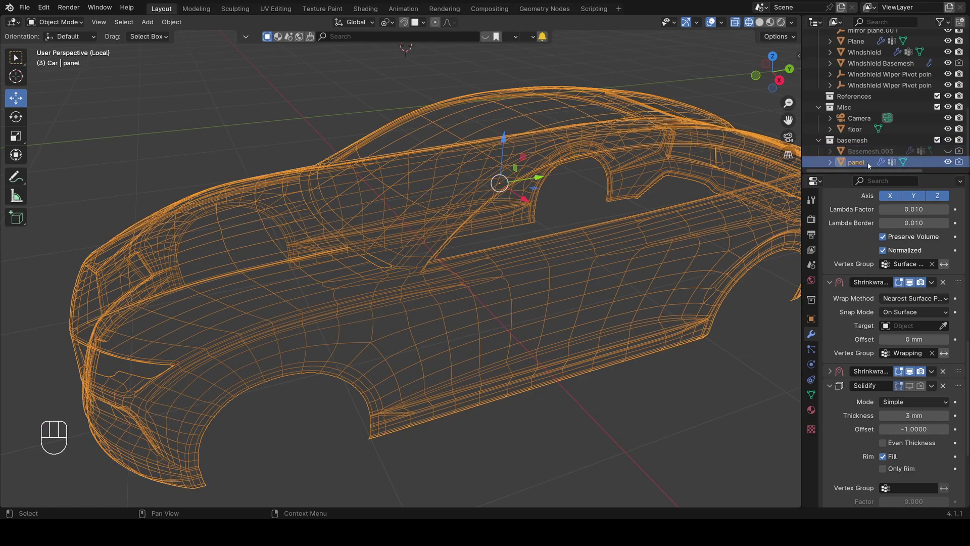
pyautogui.scroll(10, 859, 328)
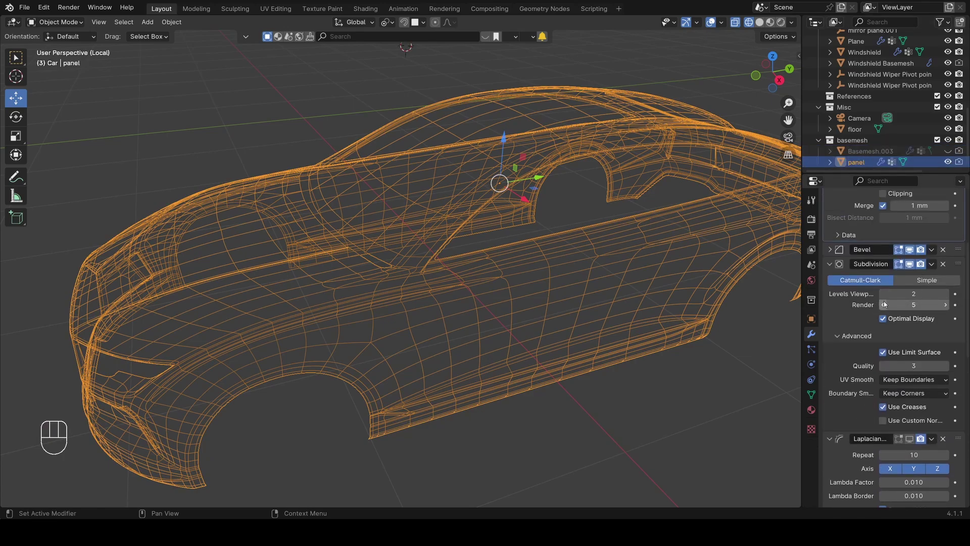
pyautogui.tripleClick(884, 304)
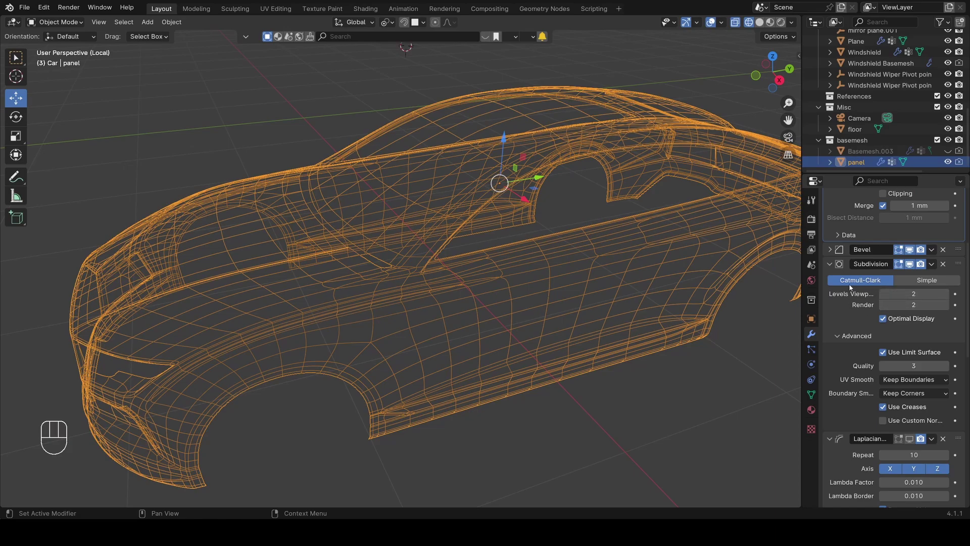
# - Remove the Laplacian Smooth, second Shrinkwrap, Solidify and Auto Smooth modifiers from the panel mesh
pyautogui.scroll(-3, 450, 246)
pyautogui.moveTo(449, 247); pyautogui.dragTo(460, 277, button='middle')
pyautogui.scroll(3, 451, 266)
pyautogui.scroll(-1, 410, 261)
pyautogui.scroll(-5, 879, 324)
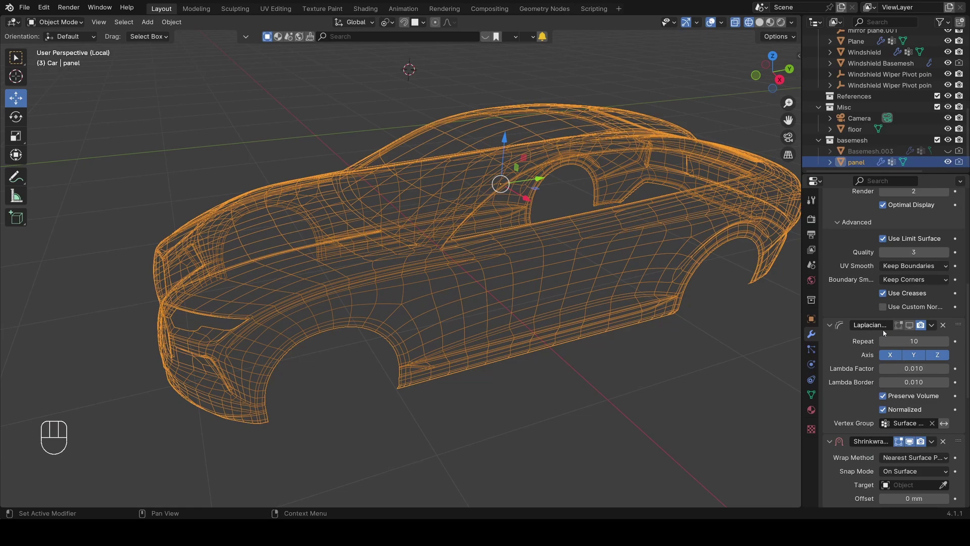
pyautogui.scroll(9, 883, 329)
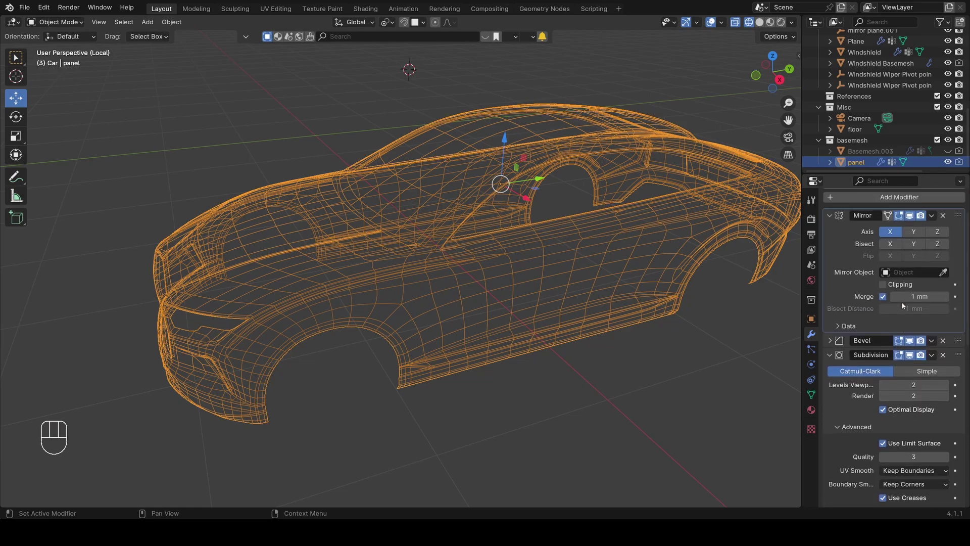
pyautogui.click(830, 354)
pyautogui.scroll(-2, 836, 352)
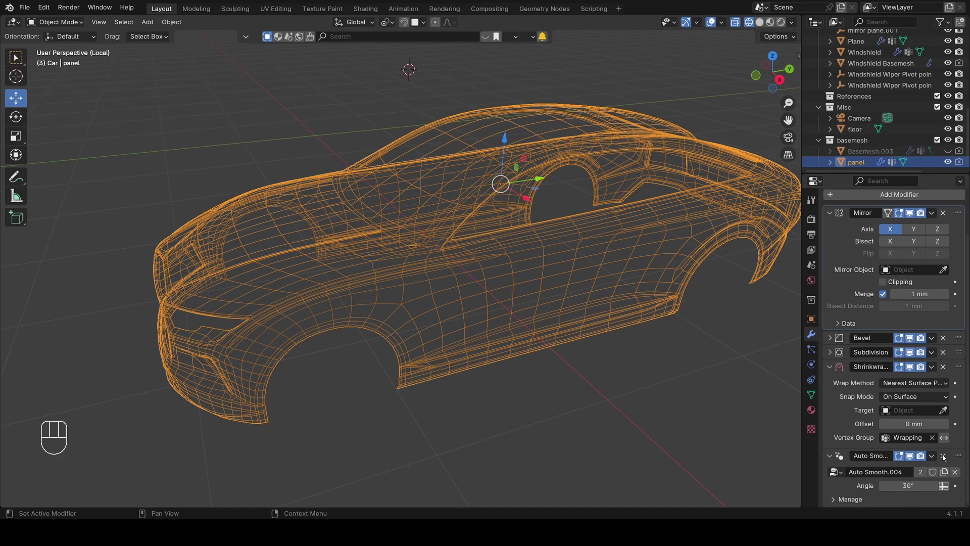
pyautogui.click(943, 457)
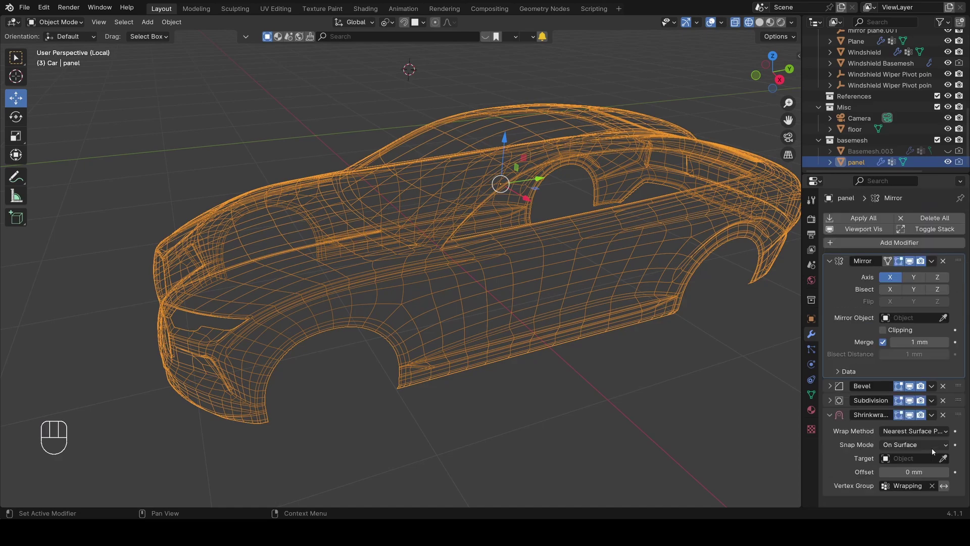
# - Collapse the panel's Mirror modifier and review its Bevel and Subdivision modifier settings
pyautogui.moveTo(502, 296); pyautogui.dragTo(731, 341, button='middle')
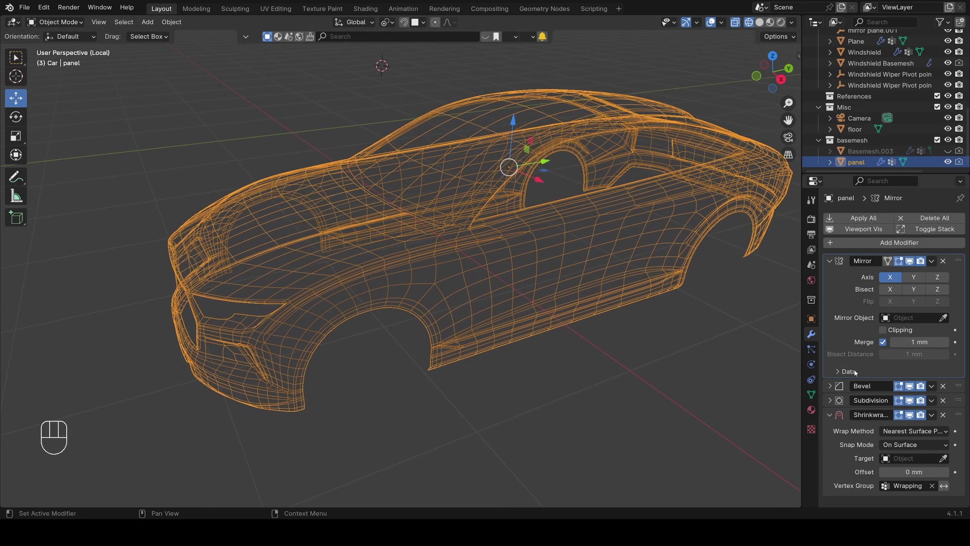
pyautogui.click(829, 261)
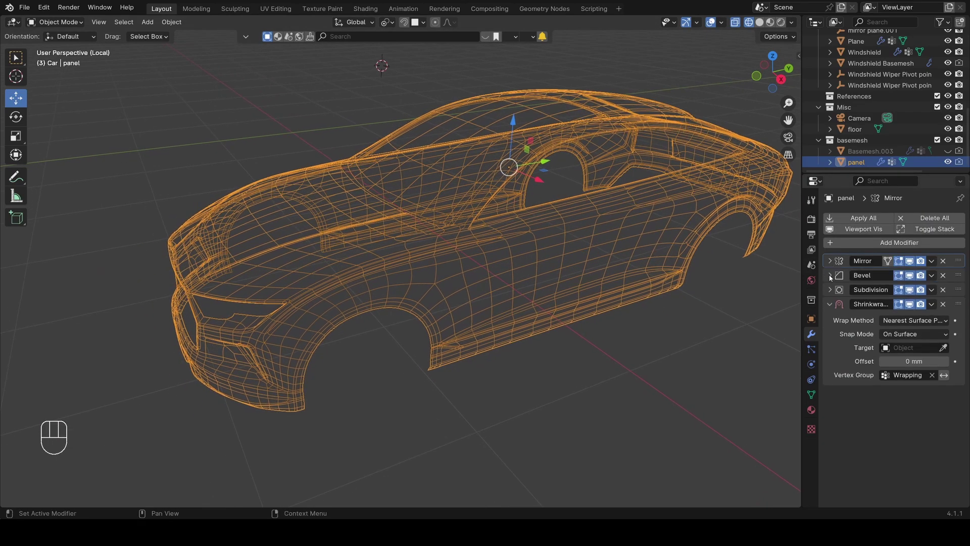
pyautogui.click(830, 275)
pyautogui.click(830, 276)
pyautogui.click(829, 290)
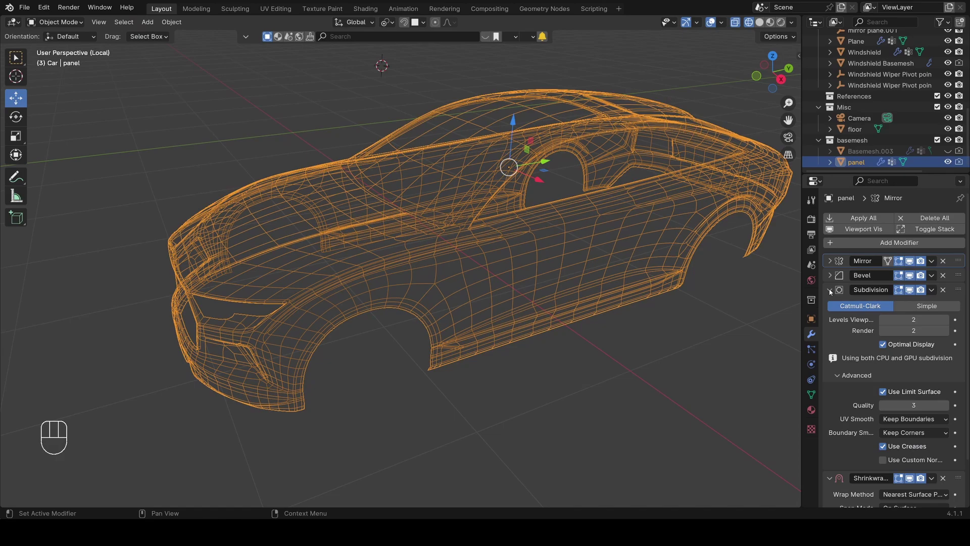
pyautogui.click(829, 290)
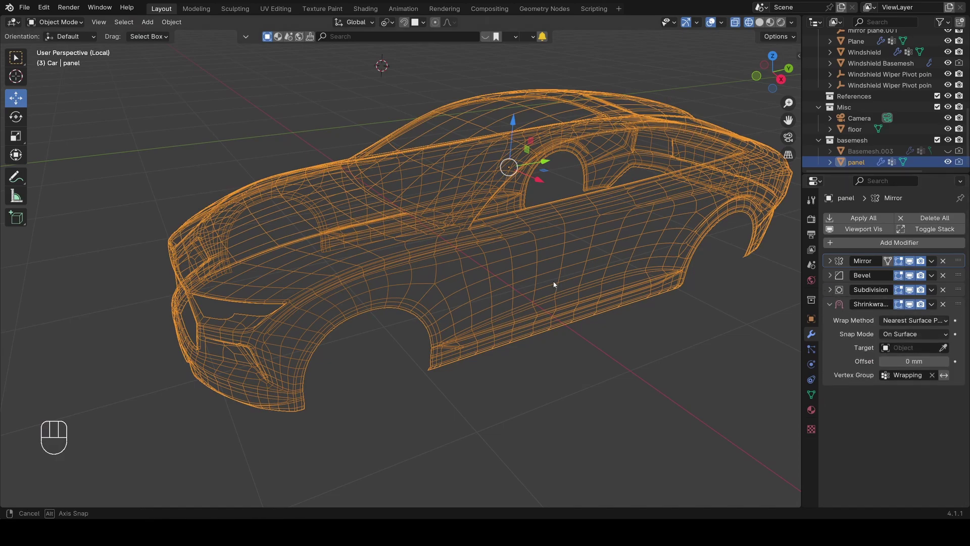
# - Replace the panel's remaining Shrinkwrap modifier with a new Shrinkwrap that targets Basemesh.003
pyautogui.keyDown('shift'); pyautogui.moveTo(556, 283); pyautogui.dragTo(516, 323, button='middle'); pyautogui.keyUp('shift')
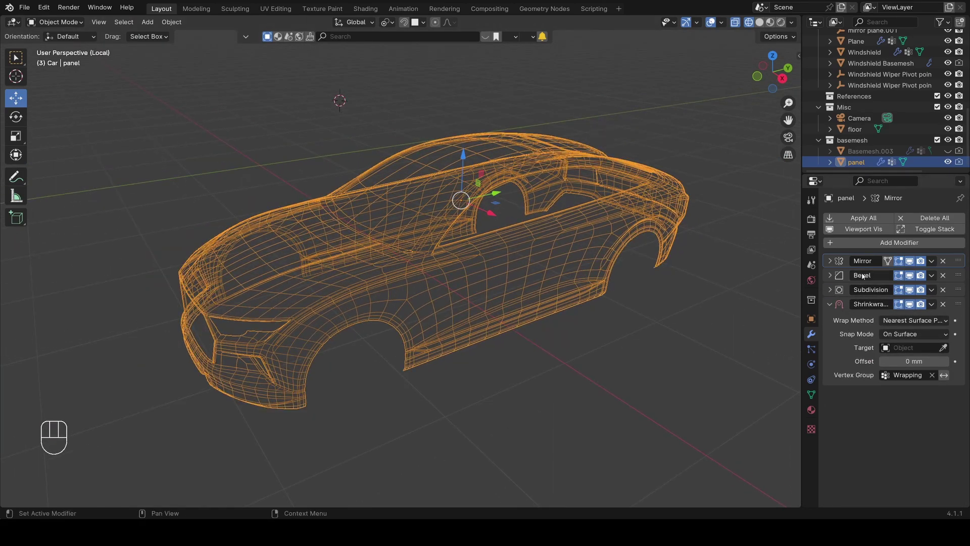
pyautogui.click(943, 303)
pyautogui.click(877, 242)
pyautogui.moveTo(877, 241)
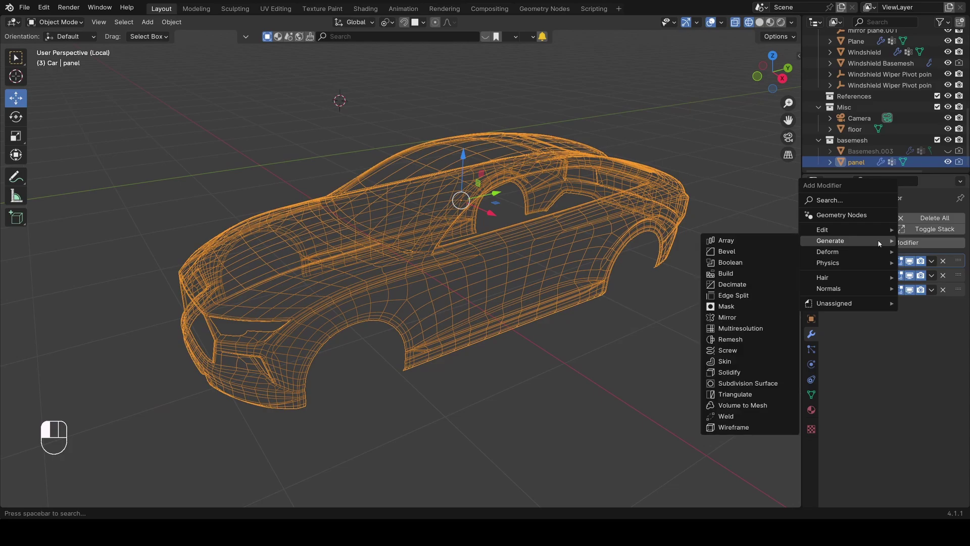
pyautogui.moveTo(833, 256)
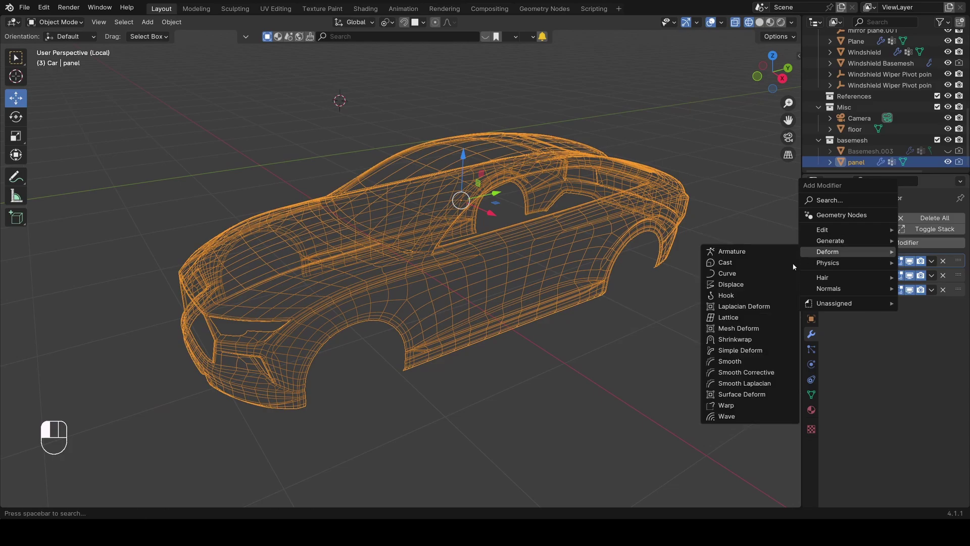
pyautogui.click(735, 340)
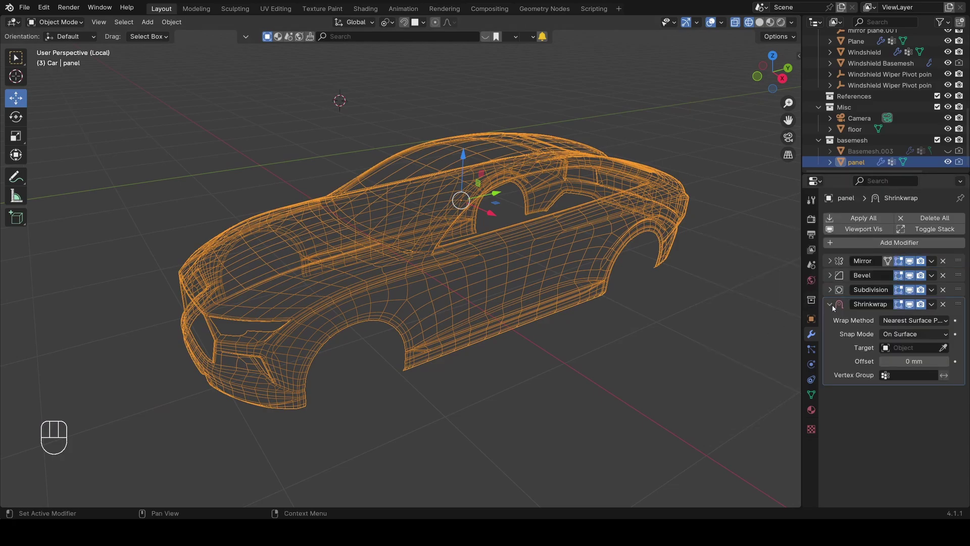
pyautogui.click(943, 349)
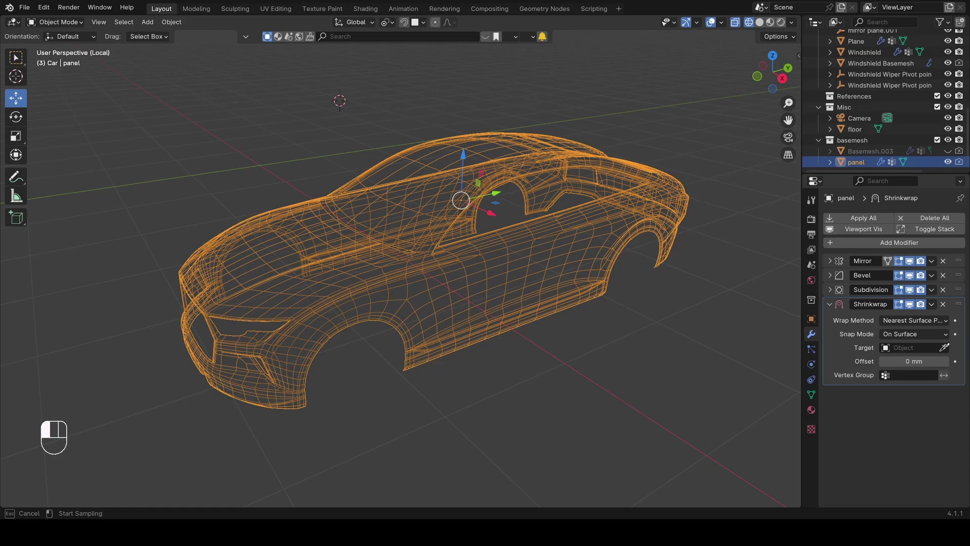
pyautogui.click(858, 150)
# - Open the panel mesh in Edit Mode and show it in solid shading
pyautogui.moveTo(631, 257); pyautogui.dragTo(613, 241, button='middle')
pyautogui.moveTo(486, 269)
pyautogui.mouseDown(button='middle')
pyautogui.moveTo(681, 304)
pyautogui.moveTo(574, 303)
pyautogui.moveTo(455, 283)
pyautogui.mouseUp(button='middle')
pyautogui.press('Tab')
pyautogui.press('z')
pyautogui.click(613, 304)
pyautogui.scroll(4, 434, 277)
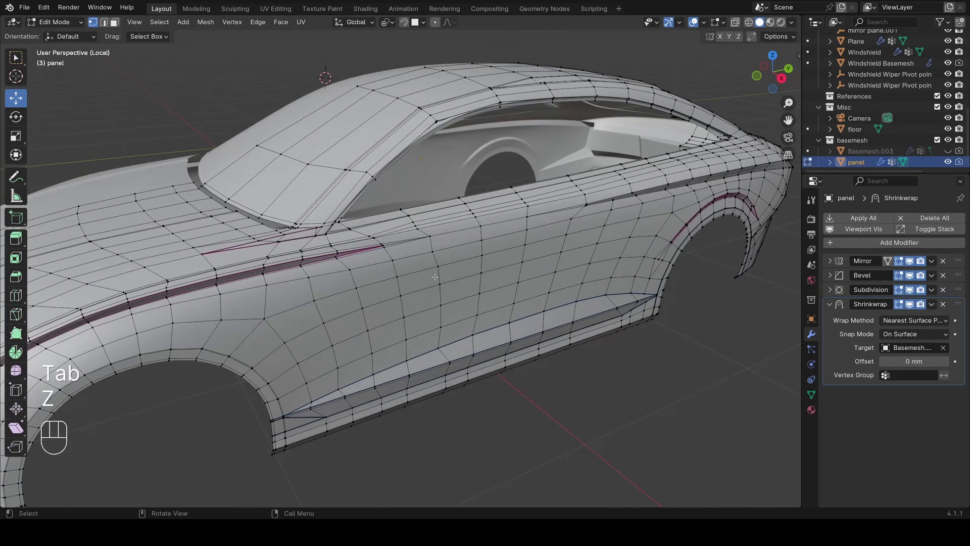
# - Try pulling a block of lower door vertices outward about 327 mm along X to test the Shrinkwrap
pyautogui.keyDown('ctrl'); pyautogui.keyDown('shift'); pyautogui.click(525, 293); pyautogui.keyUp('shift'); pyautogui.keyUp('ctrl')
pyautogui.moveTo(525, 293); pyautogui.dragTo(581, 283, button='middle')
pyautogui.press('g')
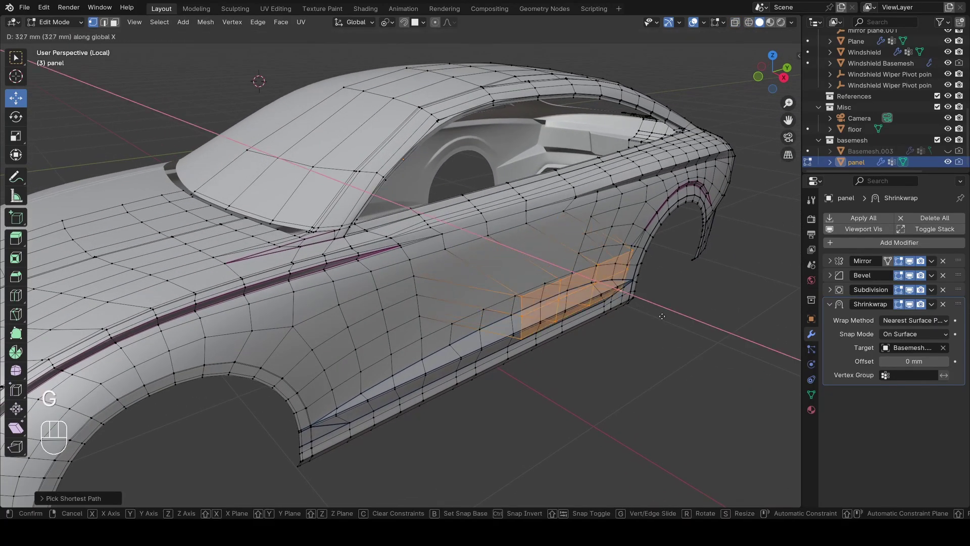
pyautogui.click(661, 306)
pyautogui.moveTo(661, 305); pyautogui.dragTo(627, 252, button='middle')
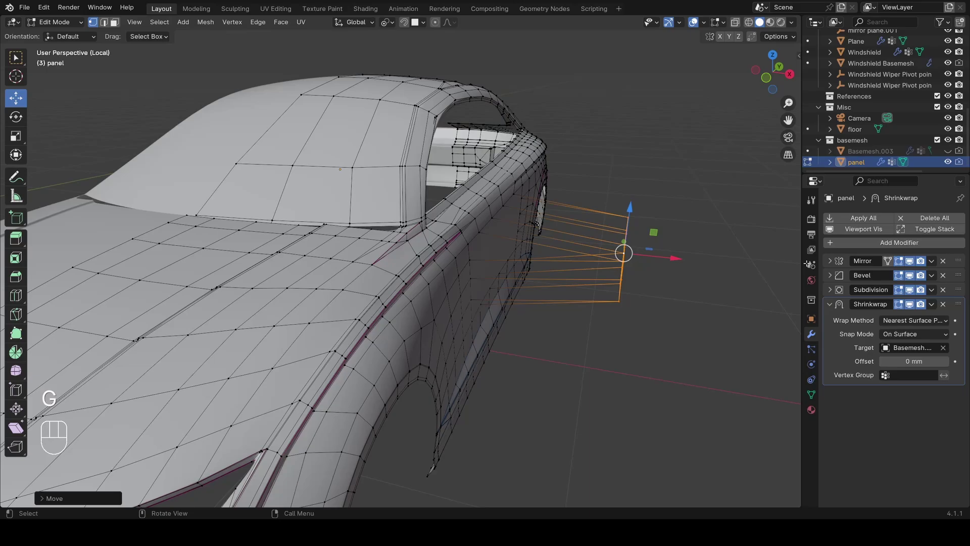
# - Turn off the Shrinkwrap's viewport display, undo the door vertex move and return to Object Mode
pyautogui.click(910, 304)
pyautogui.hotkey('ctrl', 'z')
pyautogui.moveTo(753, 258); pyautogui.dragTo(694, 264, button='middle')
pyautogui.press('Tab')
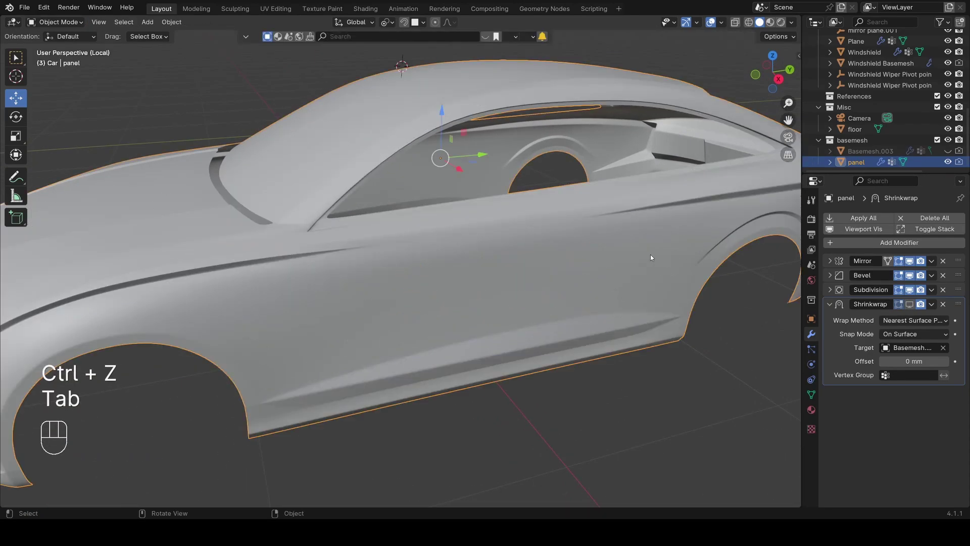
pyautogui.scroll(-5, 588, 235)
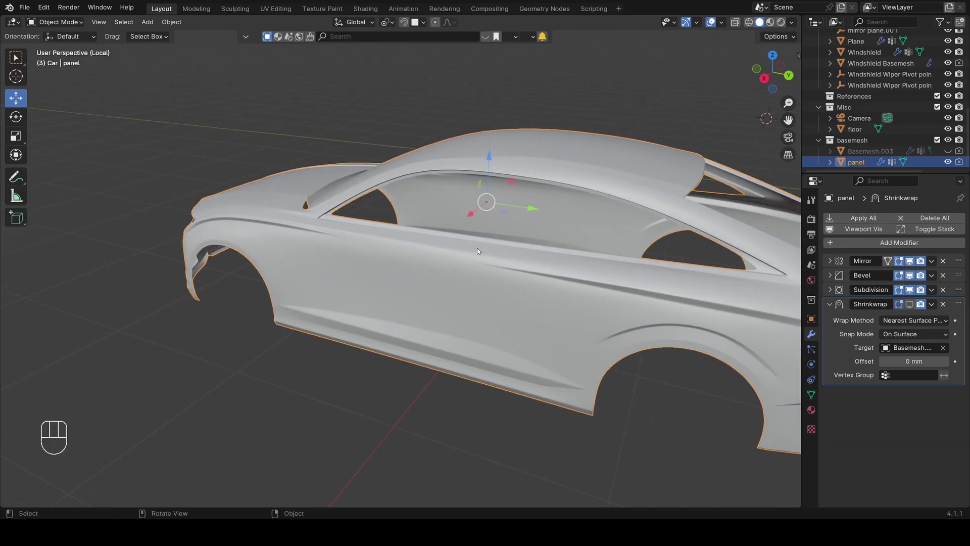
# - Select two adjacent vertical face loops across the panel's door area in face selection mode
pyautogui.press('Tab')
pyautogui.press('Tab')
pyautogui.keyDown('shift'); pyautogui.moveTo(566, 293); pyautogui.dragTo(519, 265, button='middle'); pyautogui.keyUp('shift')
pyautogui.press('Tab')
pyautogui.scroll(3, 505, 278)
pyautogui.press('z')
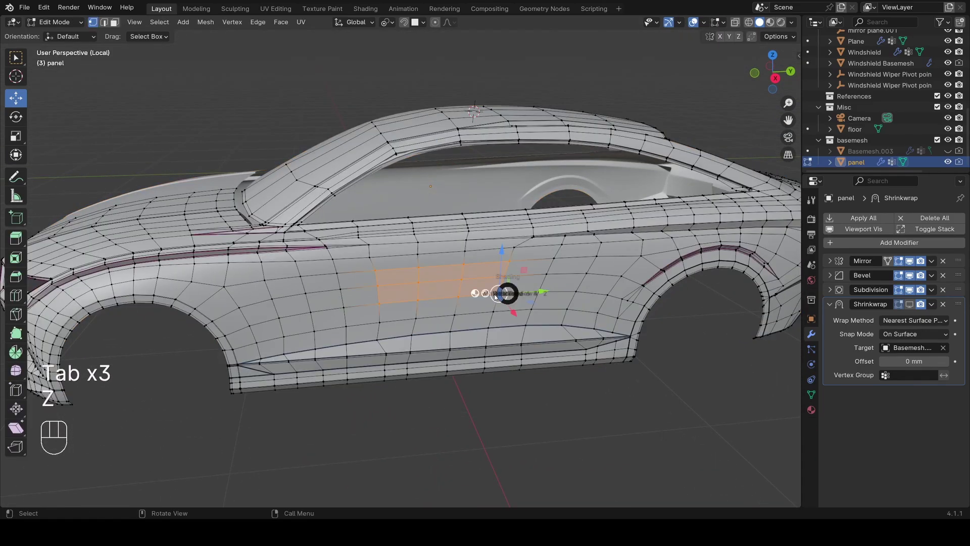
pyautogui.press('a')
pyautogui.press('3')
pyautogui.press('z')
pyautogui.keyDown('alt'); pyautogui.click(455, 259); pyautogui.keyUp('alt')
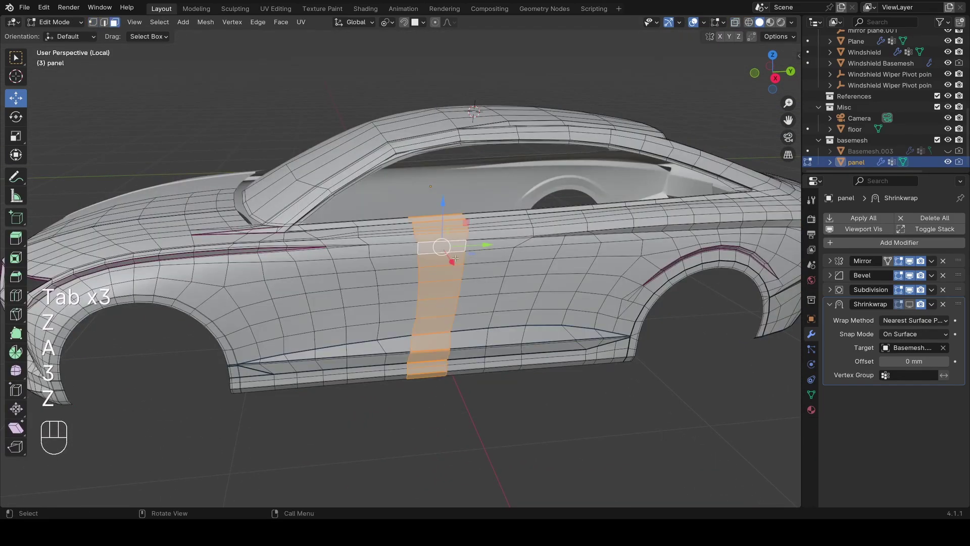
pyautogui.keyDown('alt'); pyautogui.keyDown('shift'); pyautogui.click(384, 275); pyautogui.keyUp('shift'); pyautogui.keyUp('alt')
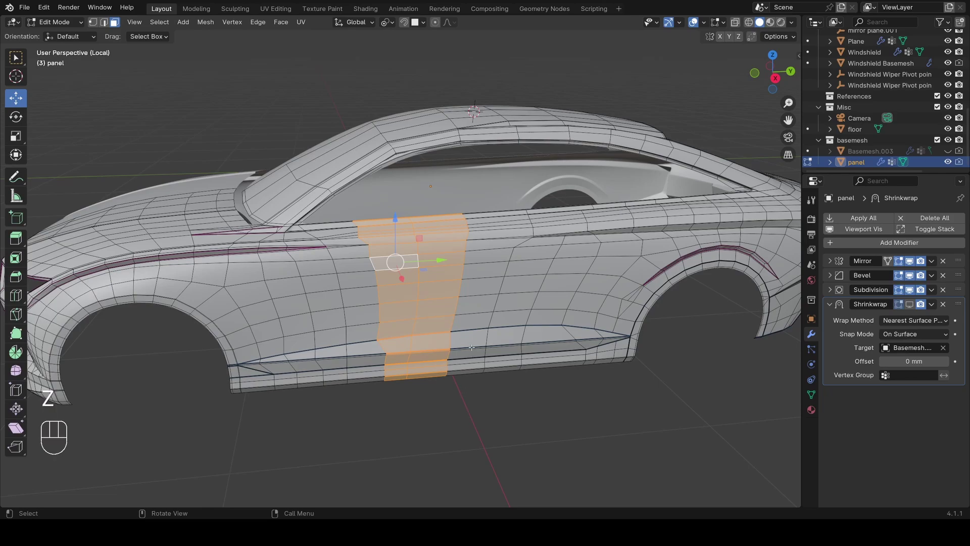
# - Separate the two selected door face loops from the panel into their own object
pyautogui.scroll(4, 468, 334)
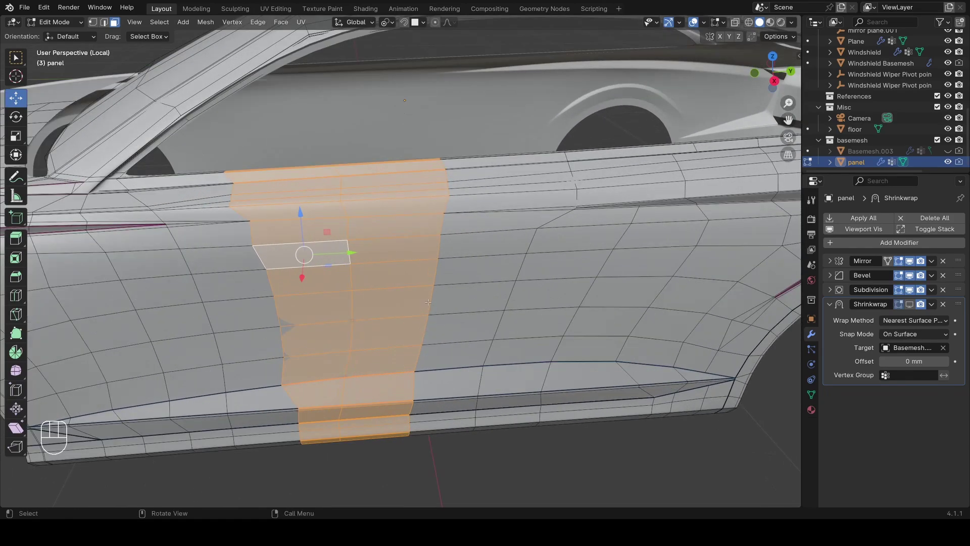
pyautogui.scroll(-3, 425, 302)
pyautogui.scroll(-3, 419, 293)
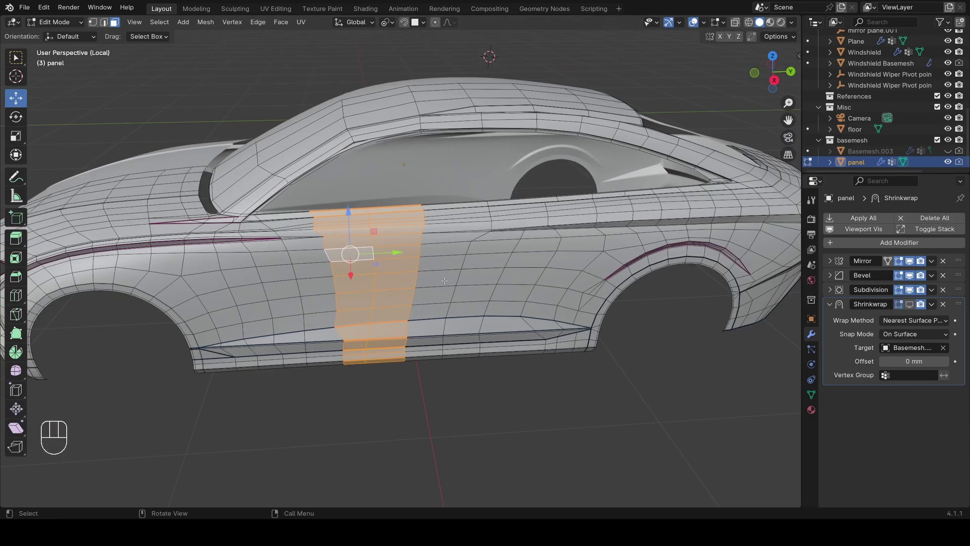
pyautogui.rightClick(410, 281)
pyautogui.moveTo(404, 474)
pyautogui.click(480, 452)
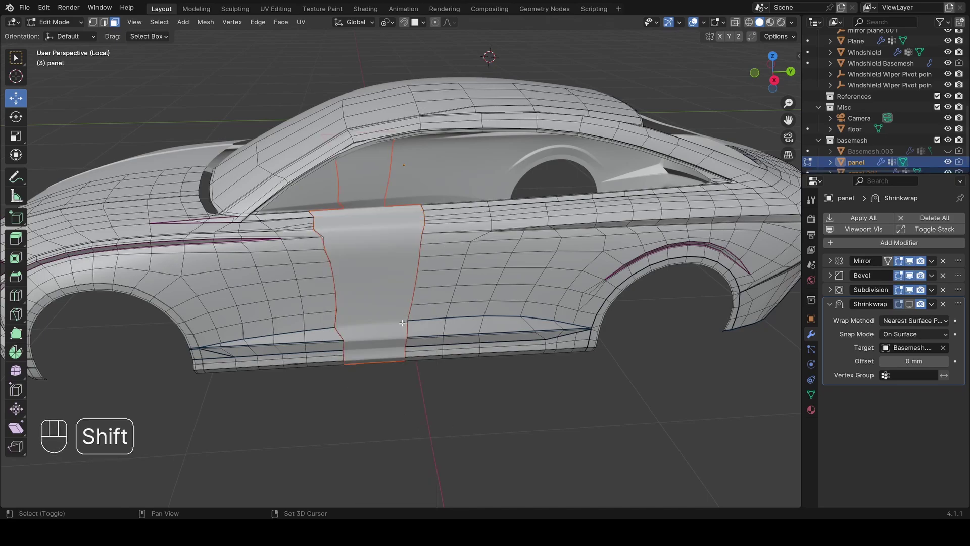
# - Edge-slide the separated door piece's rear vertical edge slightly forward to open a narrow gap to the rear body
pyautogui.scroll(4, 437, 333)
pyautogui.press('Tab')
pyautogui.click(455, 288)
pyautogui.press('Tab')
pyautogui.press('a')
pyautogui.press('1')
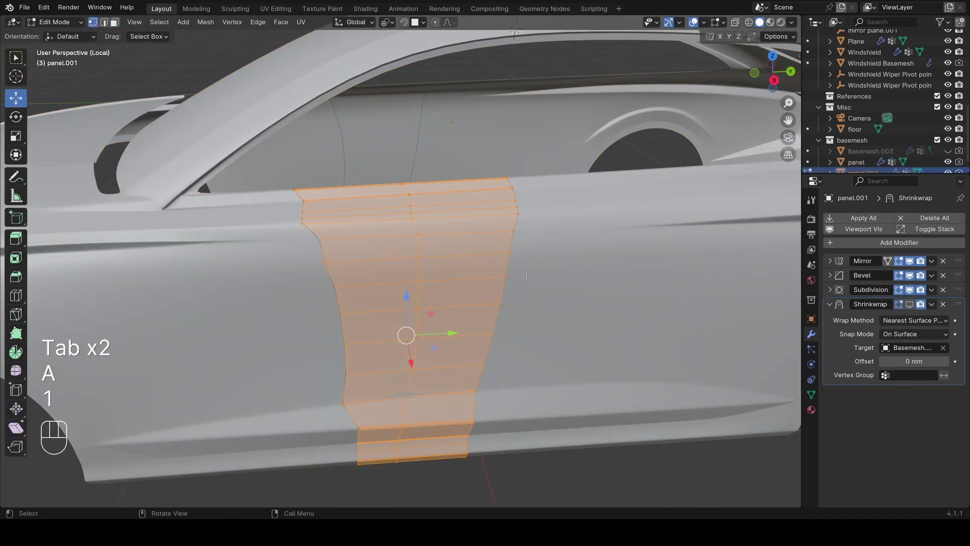
pyautogui.keyDown('alt'); pyautogui.click(514, 273); pyautogui.keyUp('alt')
pyautogui.press('g')
pyautogui.click(556, 277)
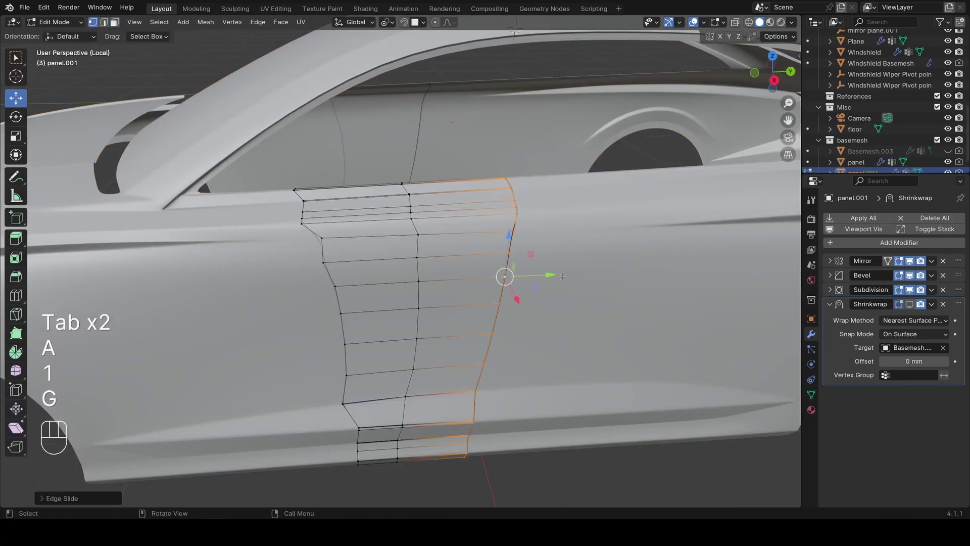
pyautogui.press('Tab')
pyautogui.hotkey('alt', 'a')
pyautogui.moveTo(545, 281); pyautogui.dragTo(490, 320, button='middle')
pyautogui.scroll(5, 429, 322)
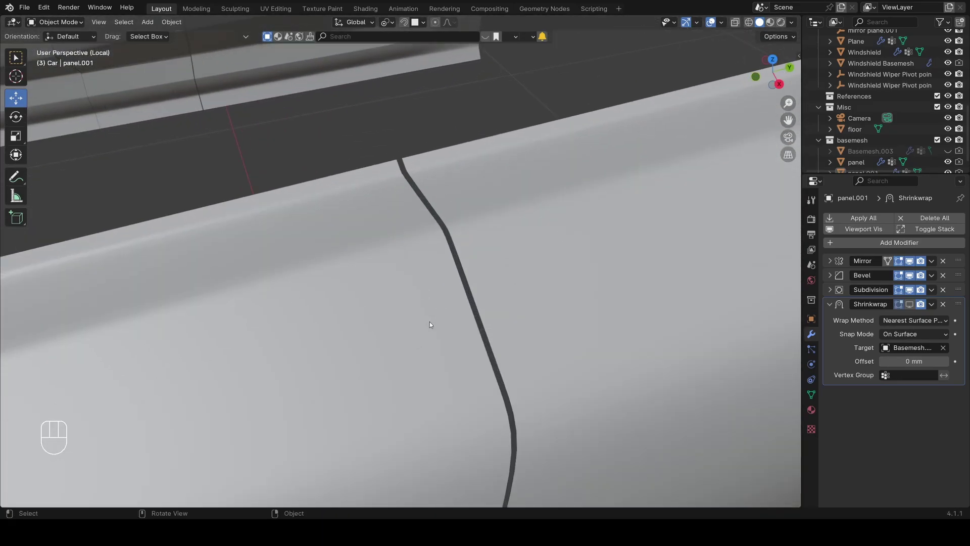
# - Add a vertical loop cut between the door piece's middle and rear edge loops
pyautogui.click(428, 318)
pyautogui.scroll(-5, 428, 317)
pyautogui.moveTo(355, 325); pyautogui.dragTo(298, 332, button='middle')
pyautogui.press('Tab')
pyautogui.scroll(4, 298, 332)
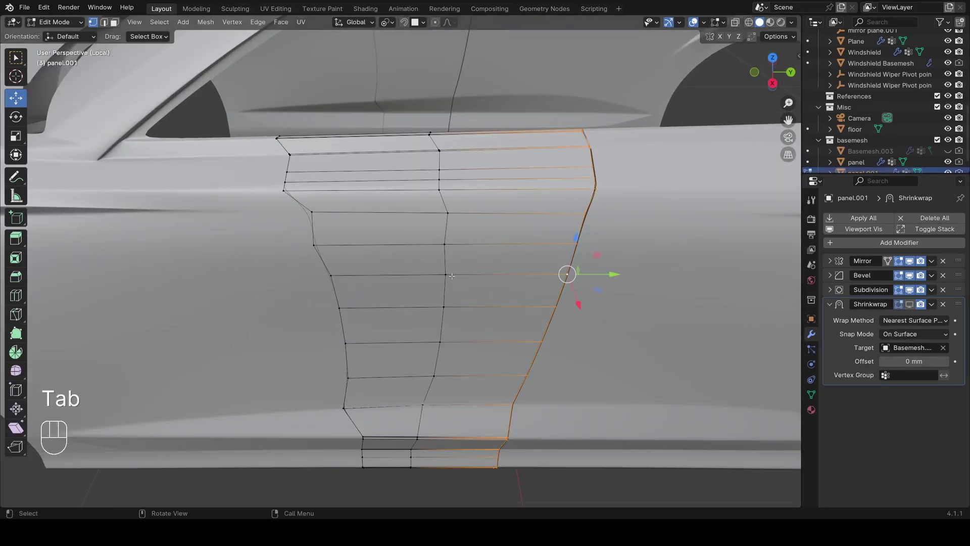
pyautogui.moveTo(535, 265); pyautogui.dragTo(495, 273, button='middle')
pyautogui.scroll(3, 495, 273)
pyautogui.hotkey('ctrl', 'r')
pyautogui.click(396, 246)
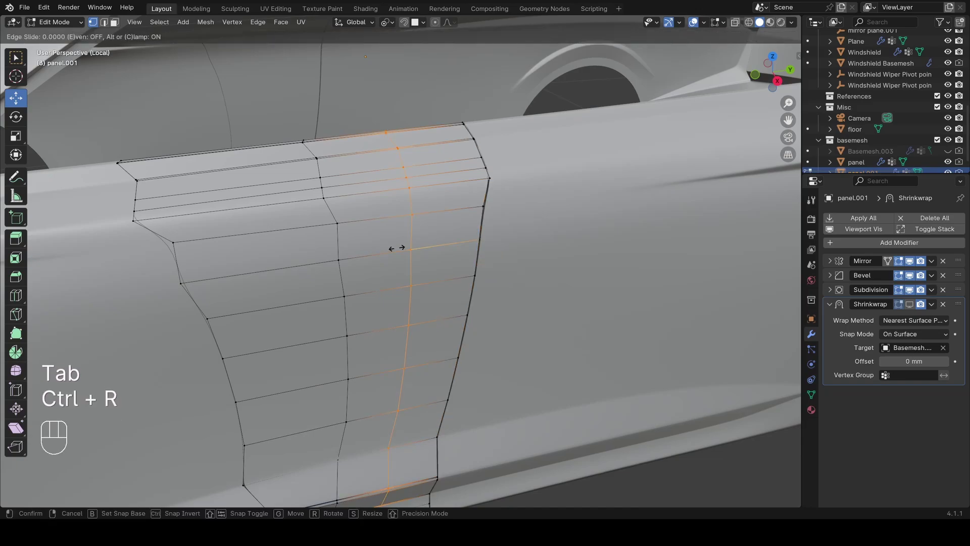
pyautogui.click(410, 239)
# - Add two horizontal loop cuts across the upper part of the door piece and return to Object Mode
pyautogui.hotkey('ctrl', 'r')
pyautogui.click(414, 235)
pyautogui.click(413, 235)
pyautogui.hotkey('ctrl', 'r')
pyautogui.click(354, 276)
pyautogui.click(354, 276)
pyautogui.moveTo(354, 275); pyautogui.dragTo(290, 295, button='middle')
pyautogui.press('Tab')
pyautogui.scroll(4, 471, 283)
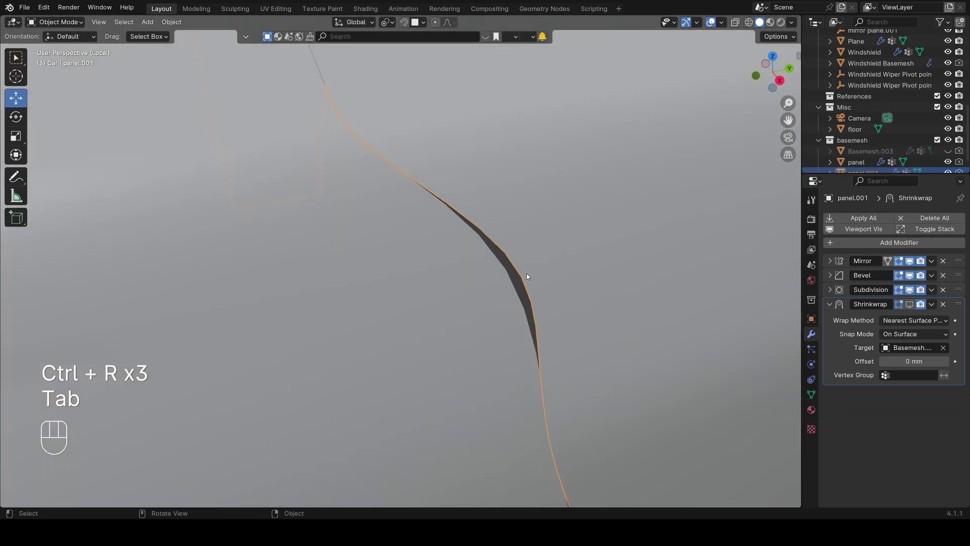
pyautogui.keyDown('shift'); pyautogui.moveTo(526, 277); pyautogui.dragTo(407, 266, button='middle'); pyautogui.keyUp('shift')
pyautogui.press('Tab')
pyautogui.press('a')
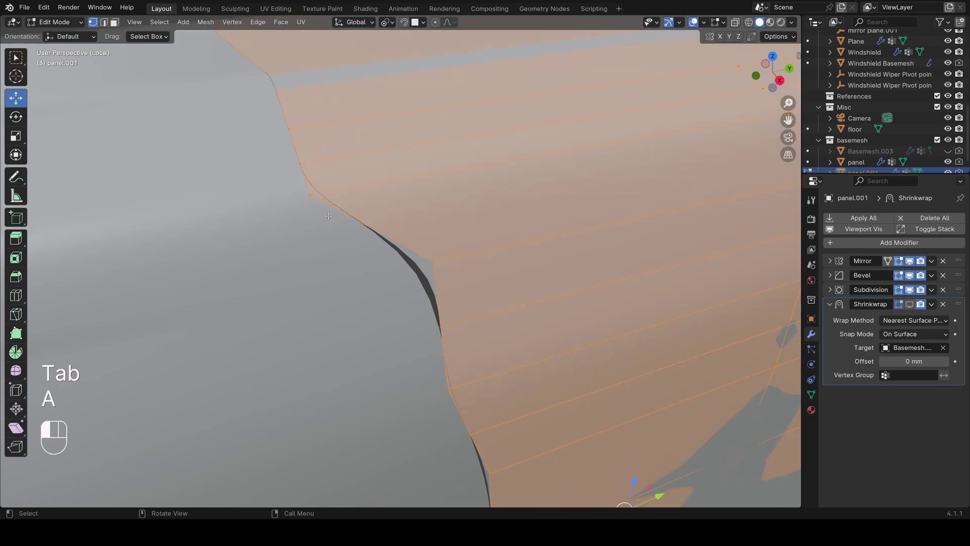
pyautogui.click(329, 215)
pyautogui.click(429, 264)
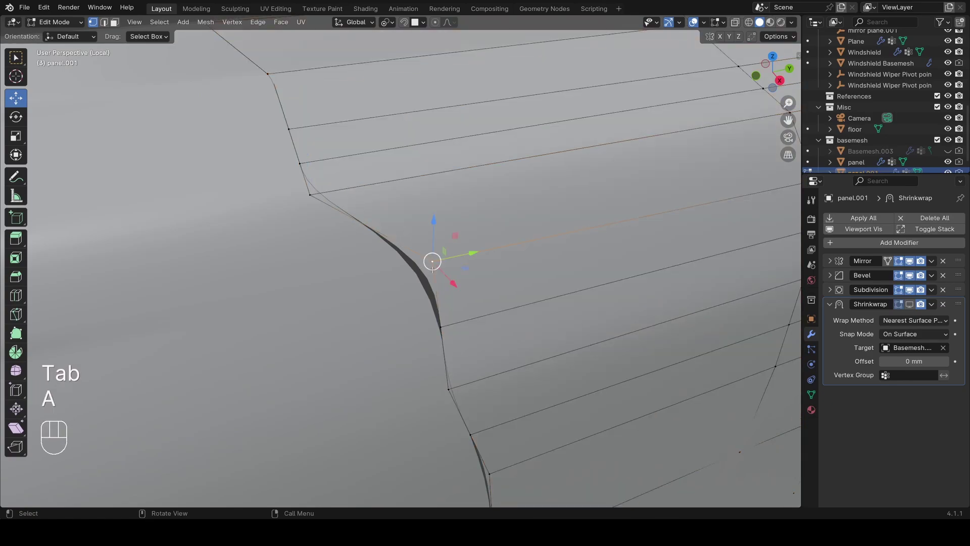
pyautogui.press('g')
pyautogui.rightClick(426, 264)
pyautogui.moveTo(427, 264); pyautogui.dragTo(373, 290, button='middle')
pyautogui.press('Tab')
pyautogui.press('Tab')
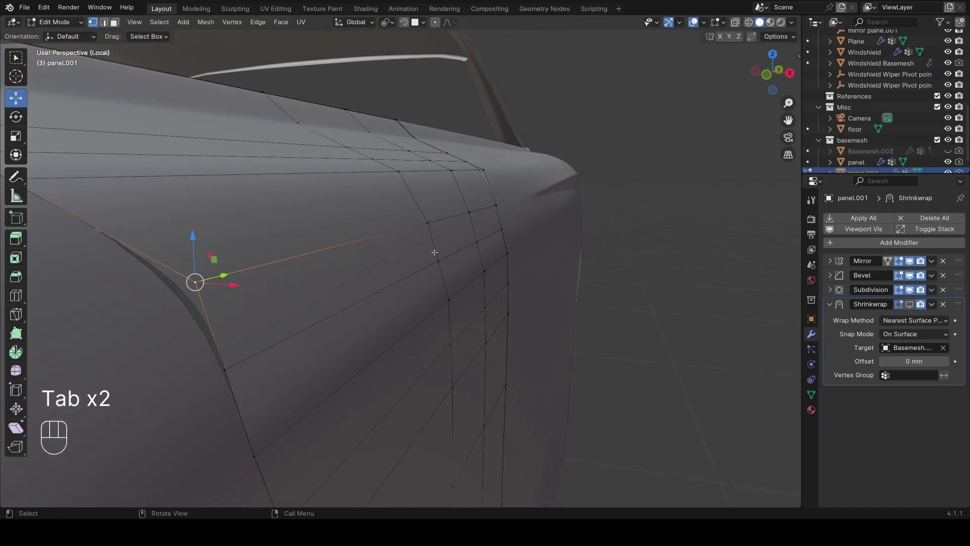
# - Switch the viewport lighting to the striped MatCap and examine the reflections across the door piece's front seam
pyautogui.press('Tab')
pyautogui.click(791, 23)
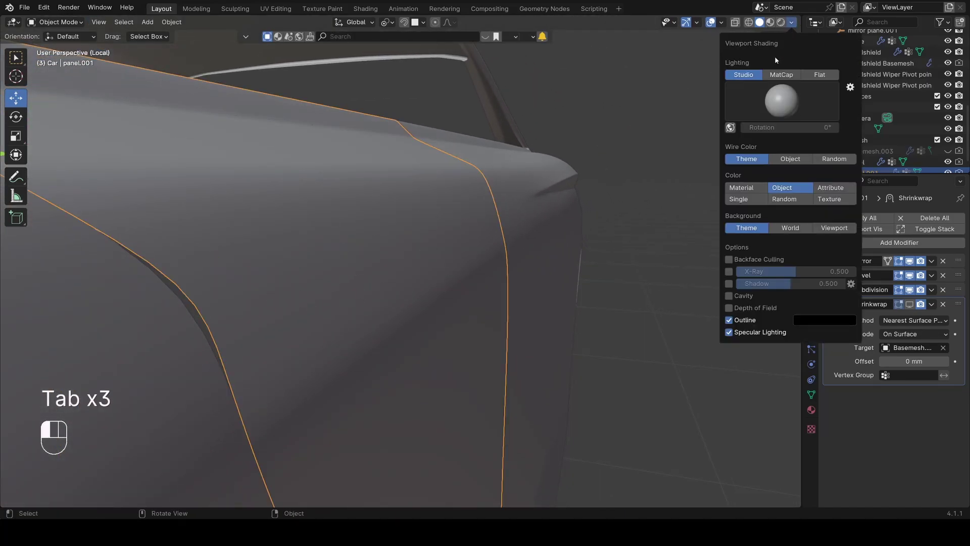
pyautogui.click(781, 75)
pyautogui.moveTo(453, 249)
pyautogui.mouseDown(button='middle')
pyautogui.moveTo(181, 302)
pyautogui.moveTo(455, 265)
pyautogui.moveTo(349, 318)
pyautogui.mouseUp(button='middle')
pyautogui.press('Tab')
pyautogui.press('a')
pyautogui.press('Tab')
pyautogui.click(300, 319)
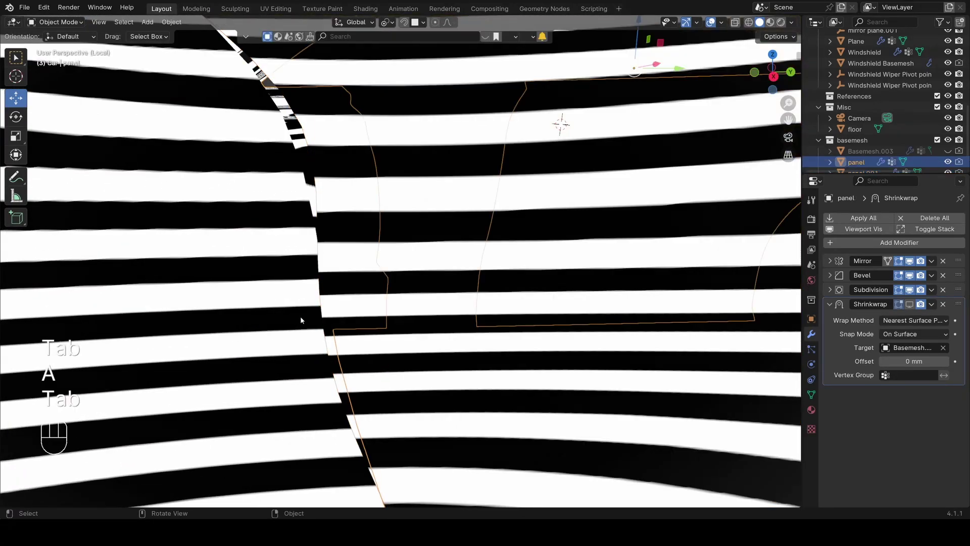
pyautogui.moveTo(425, 318); pyautogui.dragTo(433, 314, button='middle')
pyautogui.click(433, 313)
# - Slide a vertex on the door piece's front edge along its horizontal edge to line up with the seam
pyautogui.press('Tab')
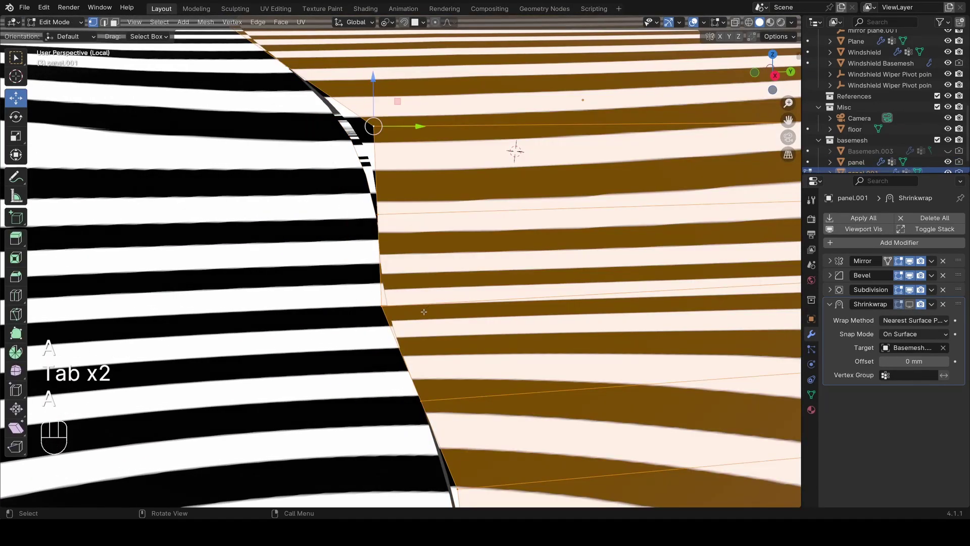
pyautogui.press('1')
pyautogui.click(393, 311)
pyautogui.press('g')
pyautogui.press('g')
pyautogui.click(402, 309)
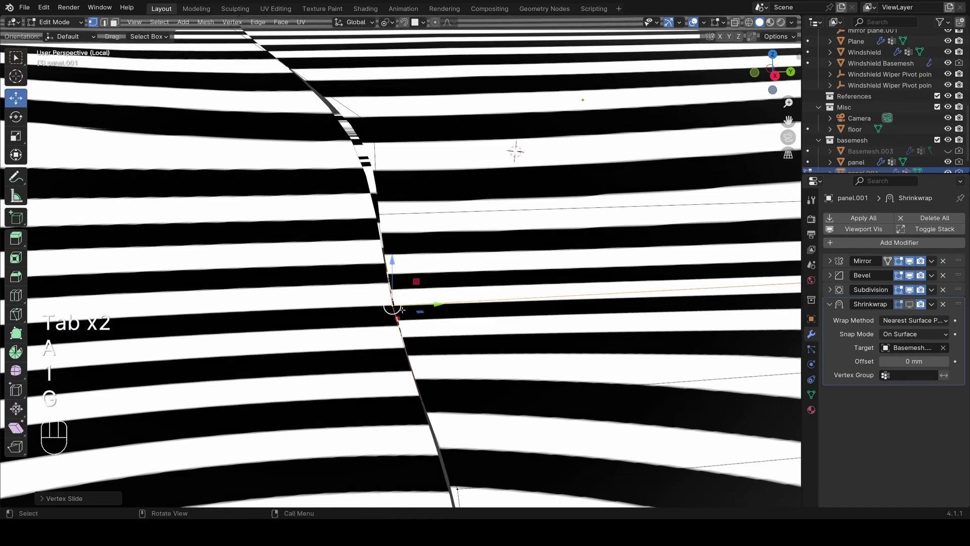
# - Slide the protruding upper vertex of the door piece's front edge toward the seam gap and leave Edit Mode
pyautogui.click(378, 214)
pyautogui.moveTo(379, 199); pyautogui.dragTo(380, 208, button='middle')
pyautogui.press('a')
pyautogui.press('a')
pyautogui.press('z')
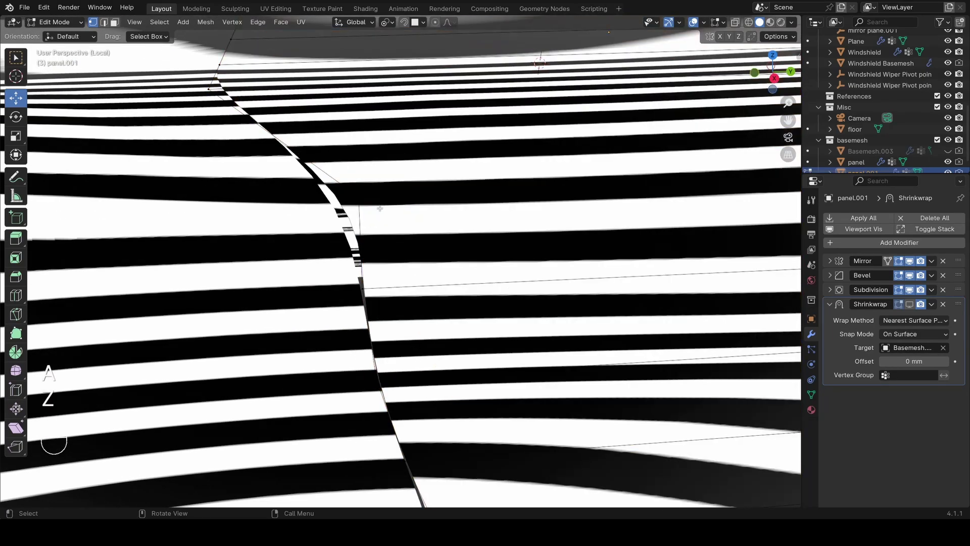
pyautogui.press('g')
pyautogui.press('Tab')
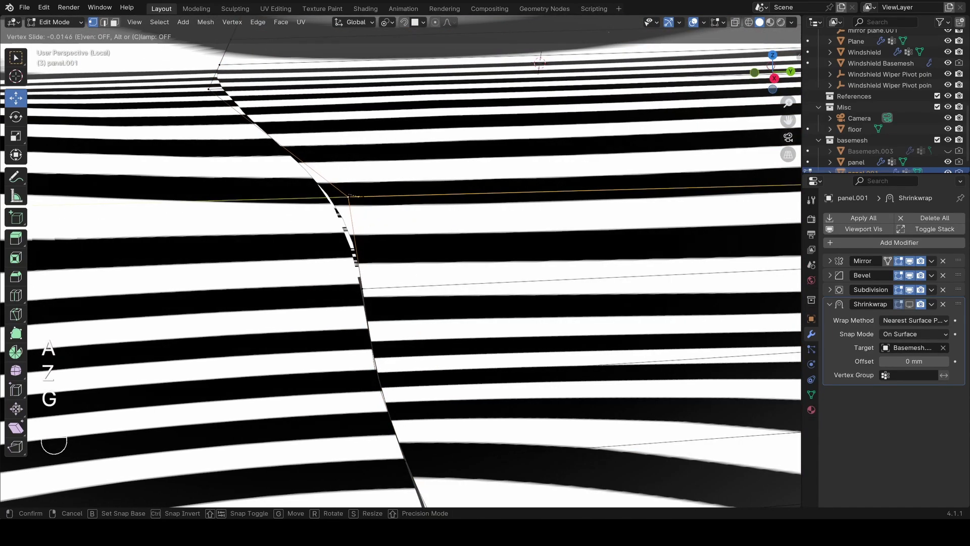
# - Compare the door piece's seam reflections with the Shrinkwrap's viewport display on and off
pyautogui.click(909, 305)
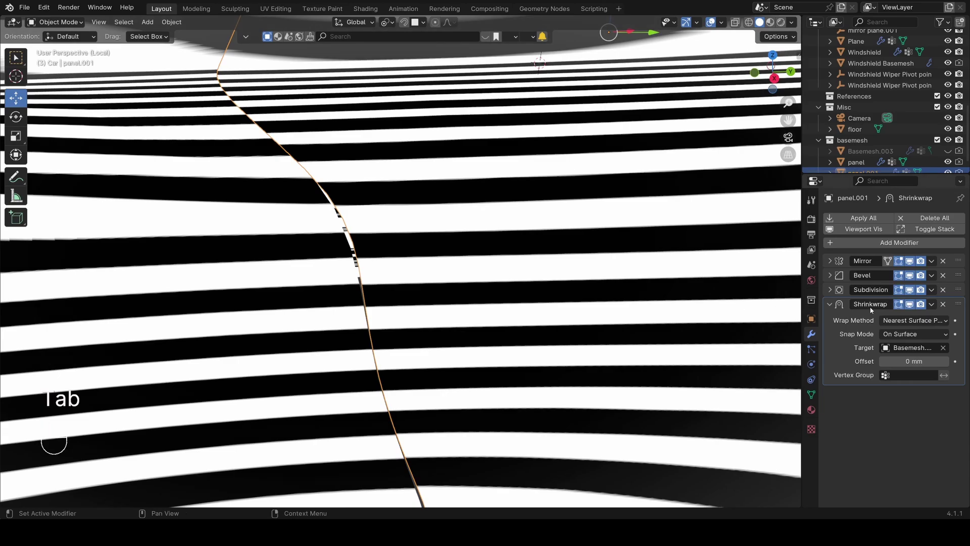
pyautogui.click(911, 305)
pyautogui.click(910, 304)
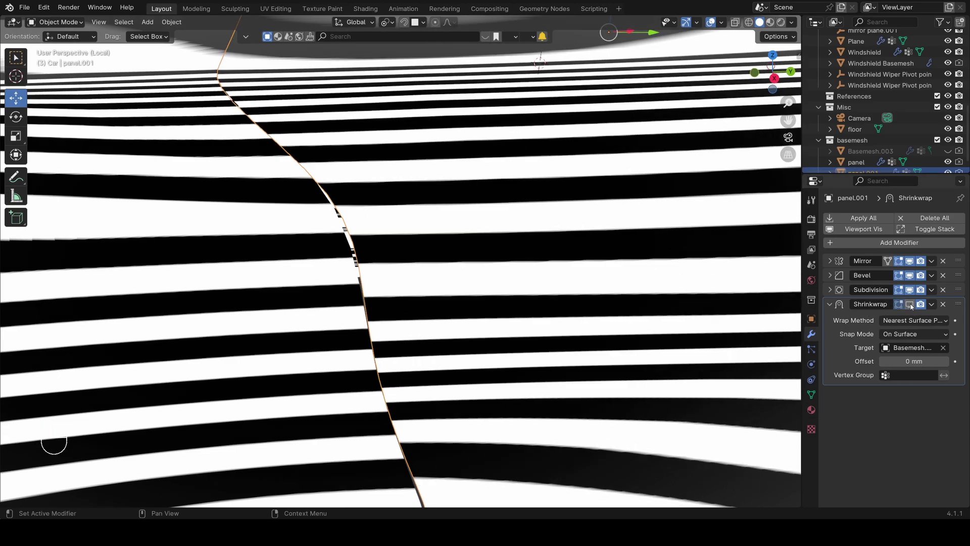
pyautogui.moveTo(431, 379); pyautogui.dragTo(387, 278, button='middle')
# - Add another horizontal loop cut across the door piece below the existing upper cuts
pyautogui.press('Tab')
pyautogui.press('a')
pyautogui.hotkey('ctrl', 'r')
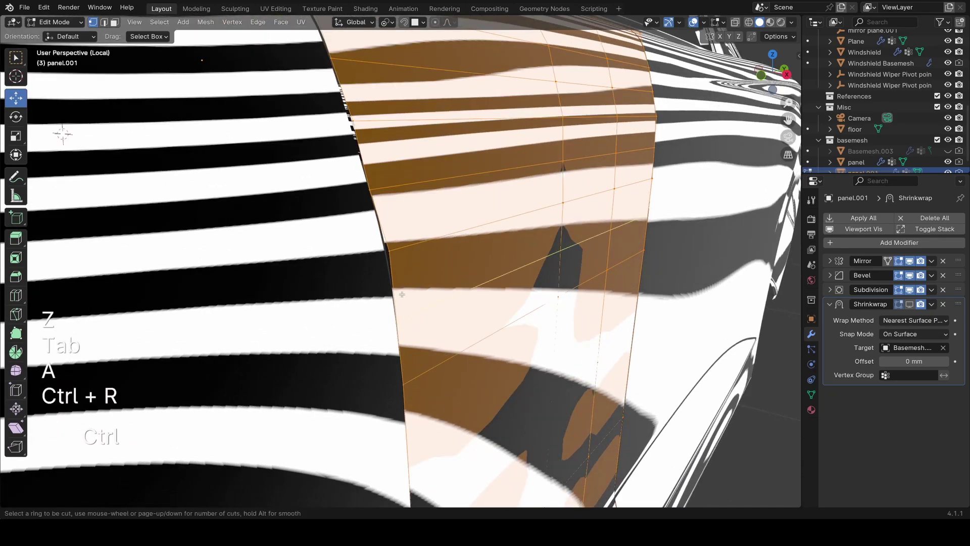
pyautogui.click(401, 294)
pyautogui.click(401, 294)
pyautogui.moveTo(401, 294); pyautogui.dragTo(519, 291, button='middle')
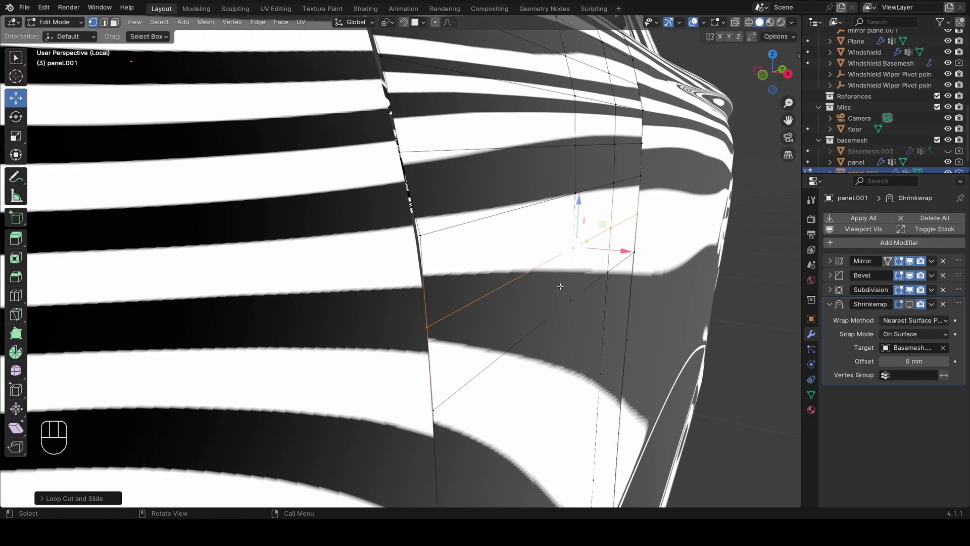
pyautogui.keyDown('shift'); pyautogui.moveTo(580, 285); pyautogui.dragTo(559, 287, button='middle'); pyautogui.keyUp('shift')
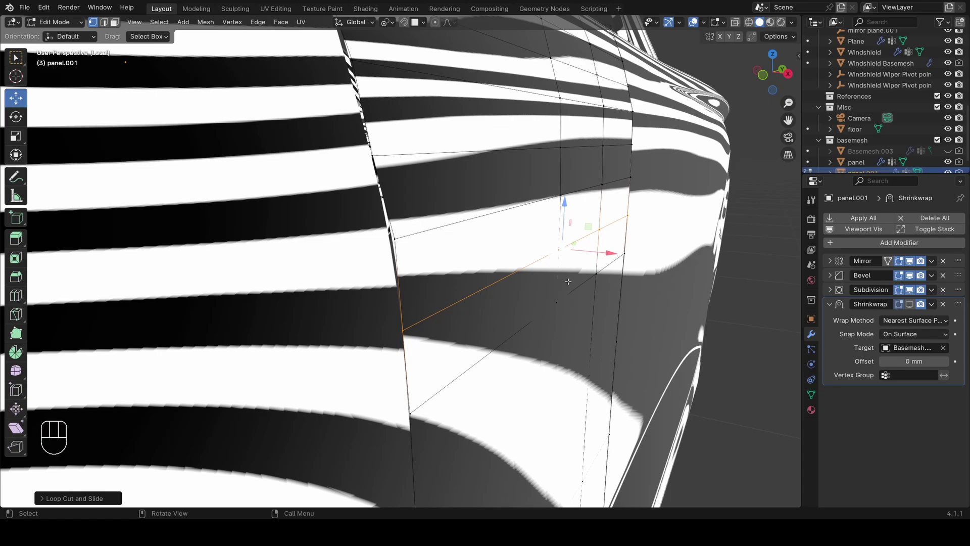
pyautogui.scroll(3, 522, 306)
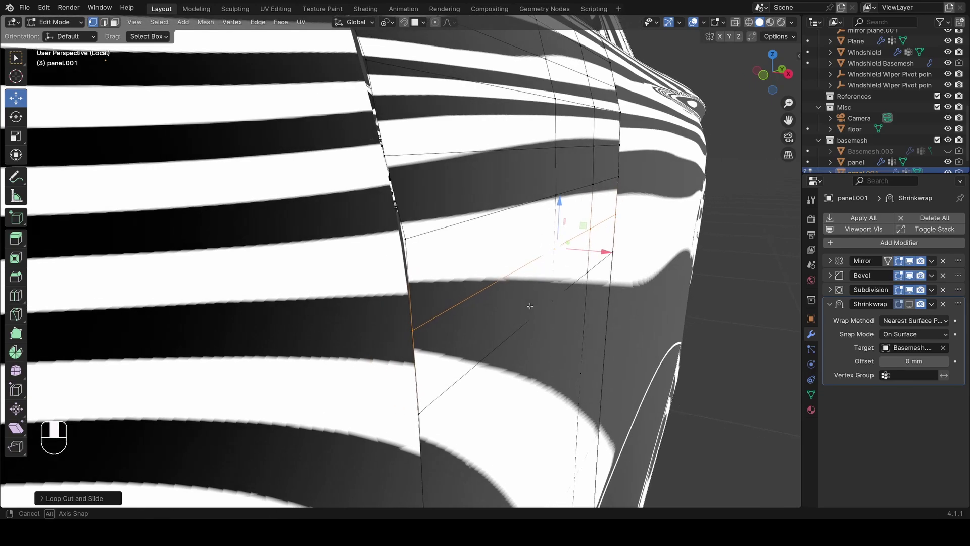
pyautogui.press('g')
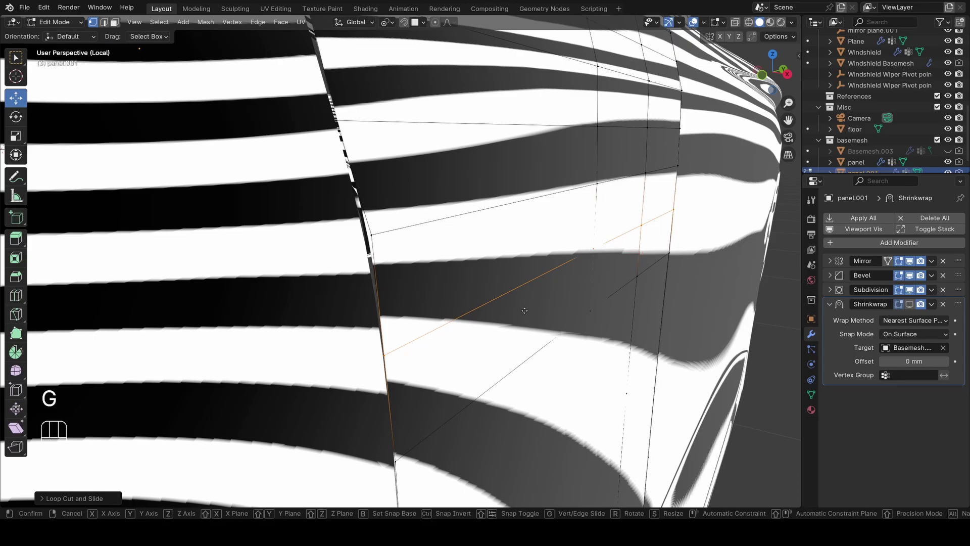
pyautogui.press('x')
pyautogui.rightClick(508, 308)
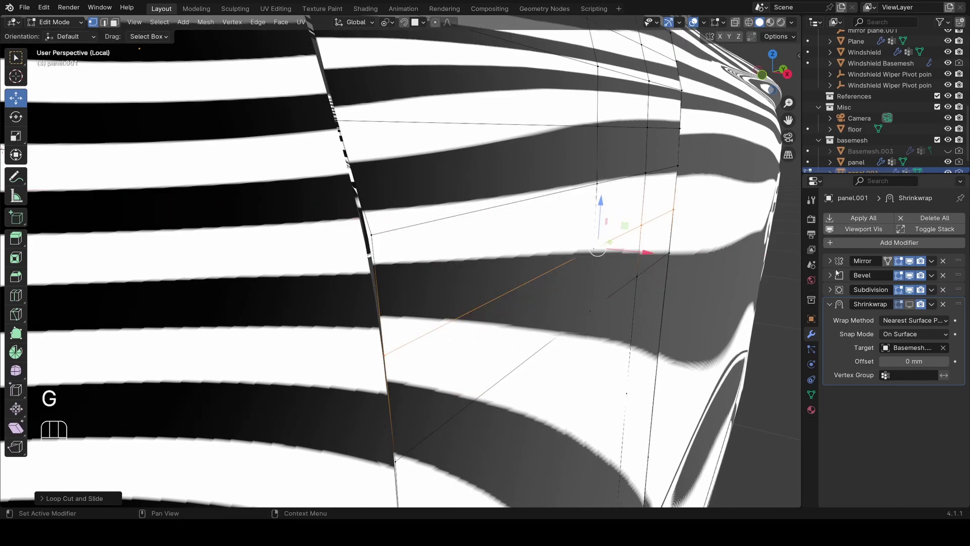
# - Enable the Shrinkwrap's viewport display, leave Edit Mode, and examine the reflections across the door piece's seams
pyautogui.click(910, 305)
pyautogui.press('Tab')
pyautogui.scroll(-8, 505, 278)
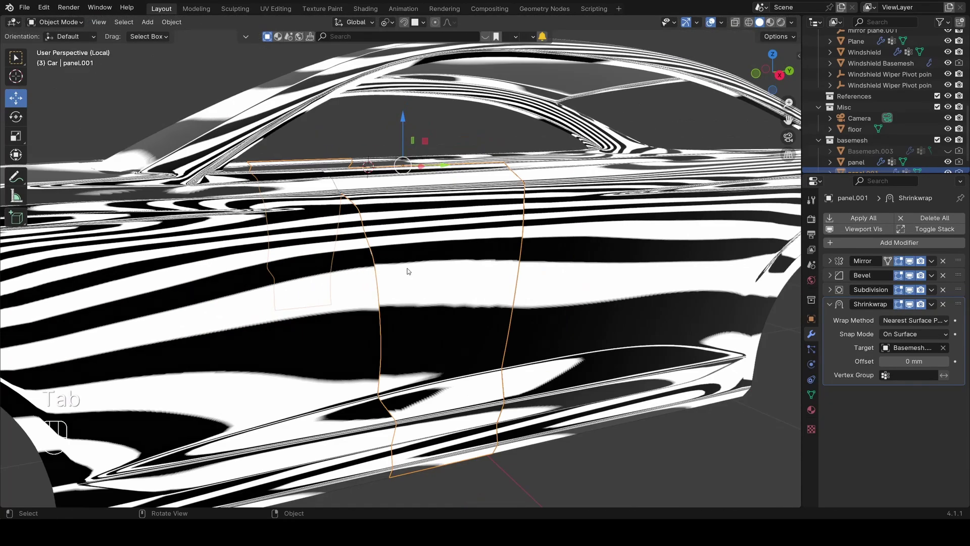
pyautogui.scroll(-1, 878, 140)
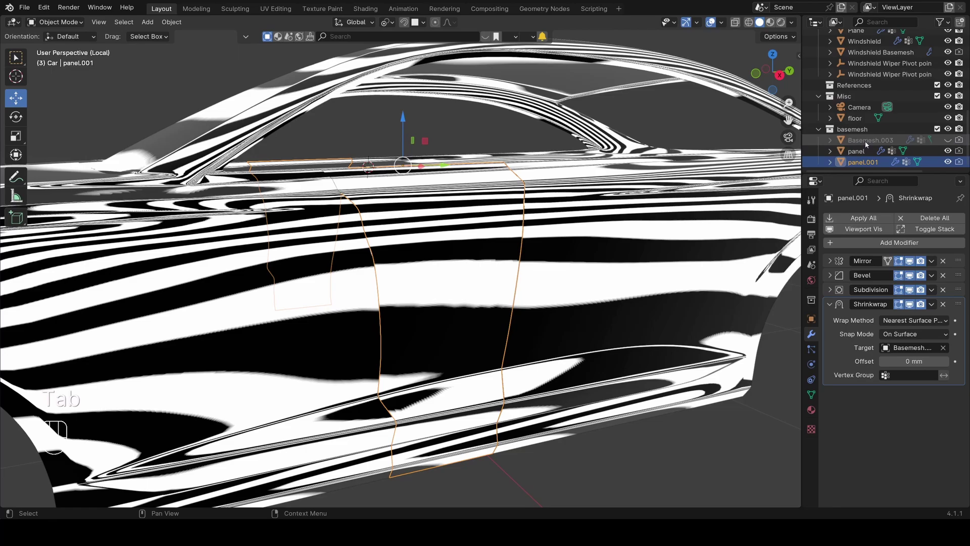
pyautogui.moveTo(470, 284); pyautogui.dragTo(434, 291, button='middle')
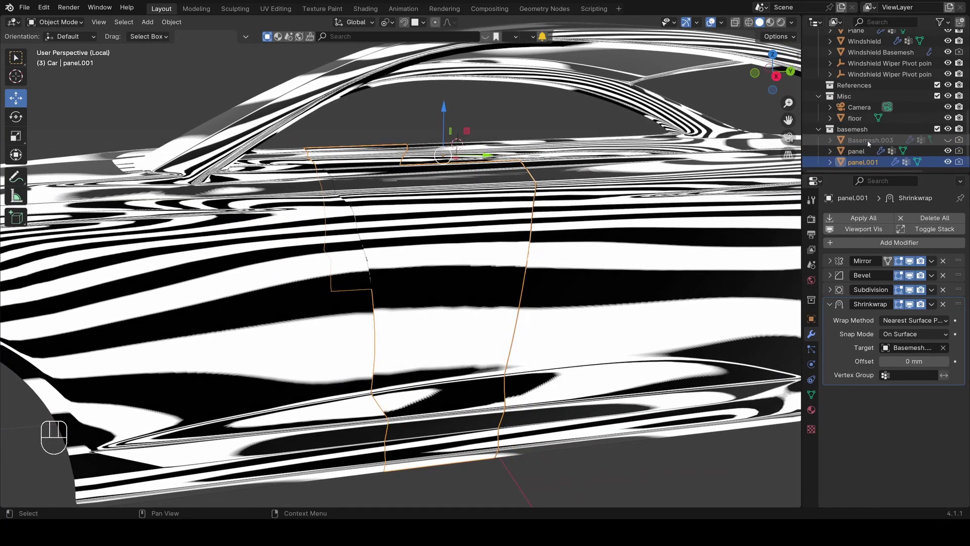
pyautogui.scroll(1, 868, 144)
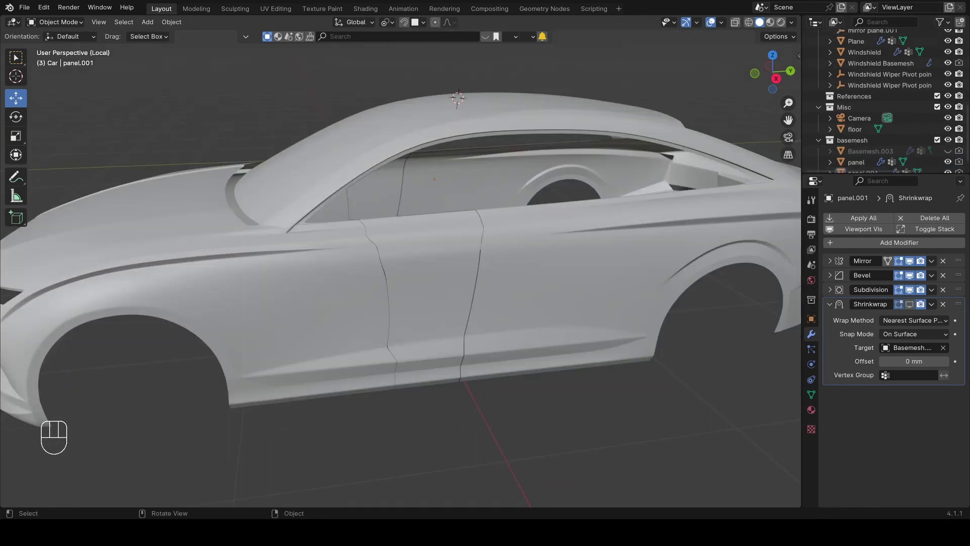
# - Examine the whole car body in plain shading, selecting the door piece and the surrounding body panel in turn
pyautogui.scroll(-3, 470, 283)
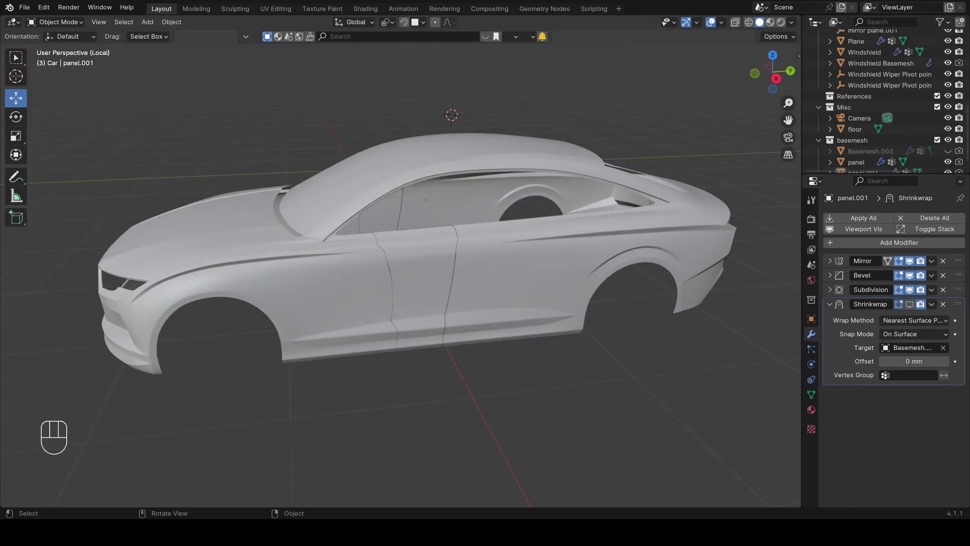
pyautogui.moveTo(473, 283); pyautogui.dragTo(402, 302, button='middle')
pyautogui.scroll(4, 473, 274)
pyautogui.click(459, 284)
pyautogui.scroll(-3, 403, 301)
pyautogui.scroll(2, 341, 328)
pyautogui.click(342, 328)
pyautogui.keyDown('shift'); pyautogui.moveTo(342, 328); pyautogui.dragTo(508, 314, button='middle'); pyautogui.keyUp('shift')
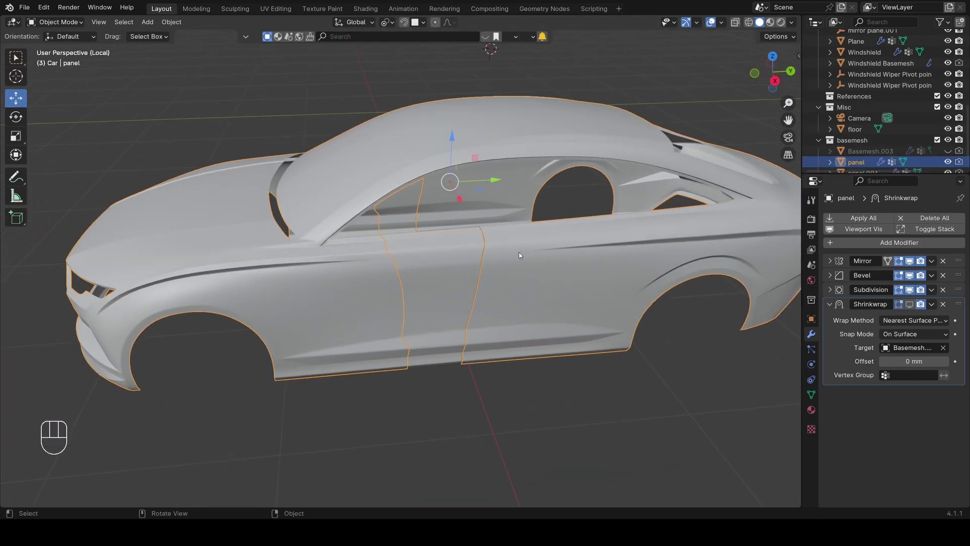
pyautogui.moveTo(519, 256); pyautogui.dragTo(495, 277, button='middle')
# - Leave Local View, clear the selection, and select the quilted upholstery patch beside the smooth curved sheet
pyautogui.press('/')
pyautogui.hotkey('alt', 'a')
pyautogui.scroll(-6, 419, 300)
pyautogui.keyDown('shift'); pyautogui.moveTo(365, 323); pyautogui.dragTo(550, 347, button='middle'); pyautogui.keyUp('shift')
pyautogui.scroll(3, 549, 347)
pyautogui.scroll(-5, 551, 347)
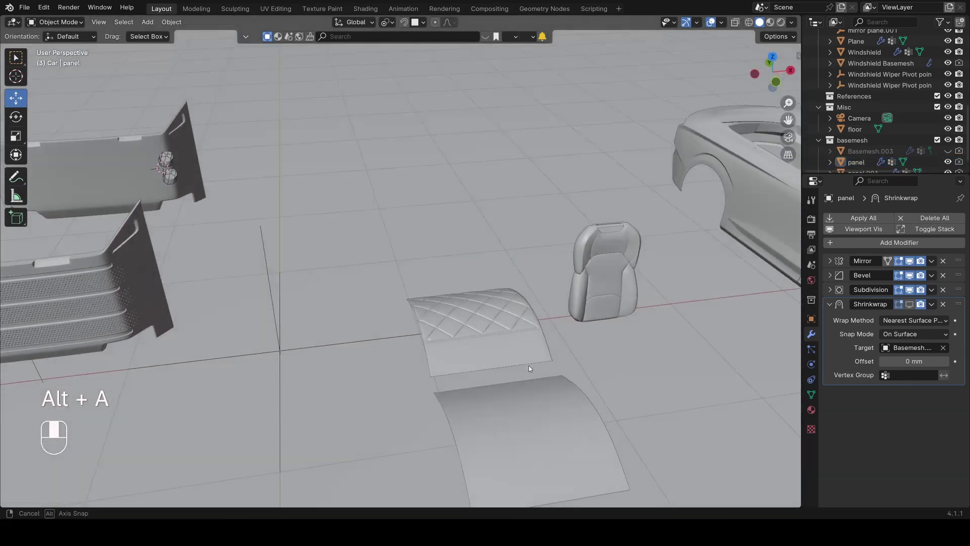
pyautogui.scroll(4, 481, 363)
pyautogui.moveTo(454, 336); pyautogui.dragTo(566, 324, button='middle')
pyautogui.keyDown('shift'); pyautogui.moveTo(566, 323); pyautogui.dragTo(517, 303, button='middle'); pyautogui.keyUp('shift')
pyautogui.scroll(4, 356, 272)
pyautogui.click(356, 273)
pyautogui.keyDown('shift'); pyautogui.moveTo(356, 272); pyautogui.dragTo(238, 276, button='middle'); pyautogui.keyUp('shift')
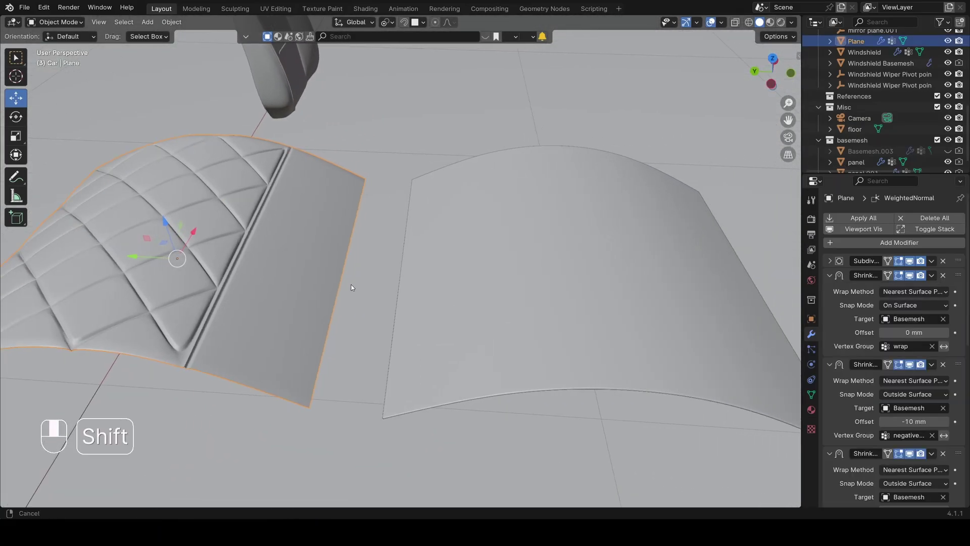
# - Display the upholstery samples in Rendered shading and select the smooth curved base mesh
pyautogui.scroll(-3, 505, 275)
pyautogui.keyDown('shift'); pyautogui.moveTo(437, 275); pyautogui.dragTo(459, 282, button='middle'); pyautogui.keyUp('shift')
pyautogui.scroll(2, 258, 276)
pyautogui.moveTo(257, 275); pyautogui.dragTo(353, 295, button='middle')
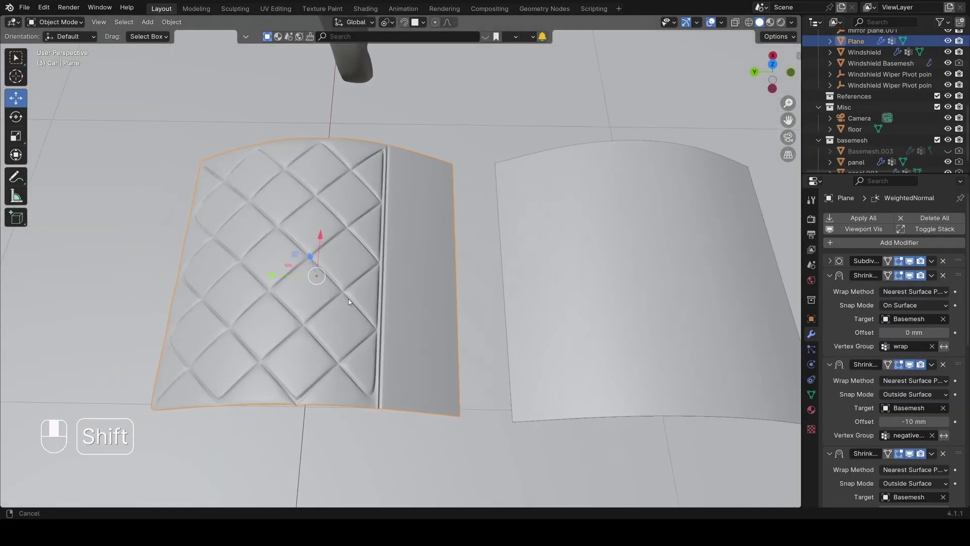
pyautogui.press('z')
pyautogui.click(329, 245)
pyautogui.scroll(-1, 288, 246)
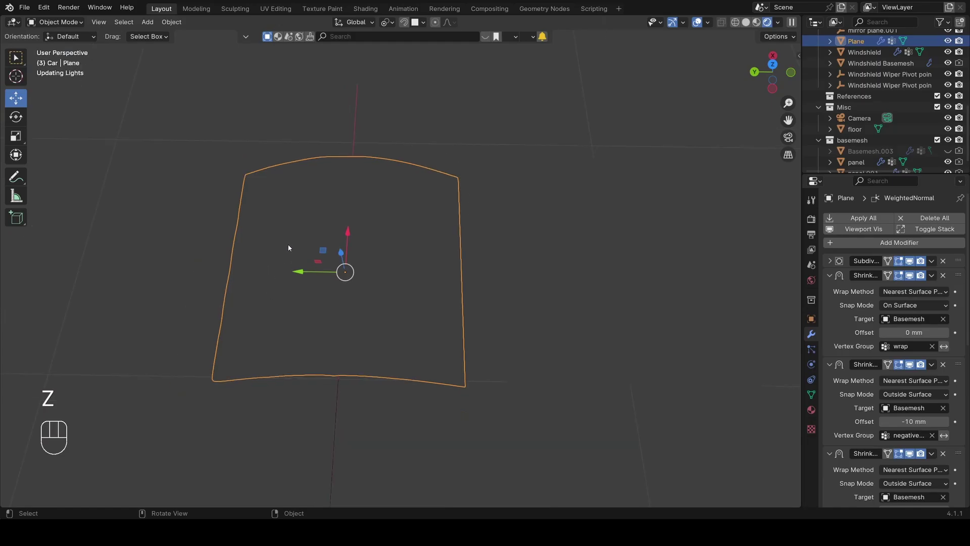
pyautogui.scroll(1, 288, 246)
pyautogui.click(615, 238)
pyautogui.keyDown('shift'); pyautogui.moveTo(615, 237); pyautogui.dragTo(445, 252, button='middle'); pyautogui.keyUp('shift')
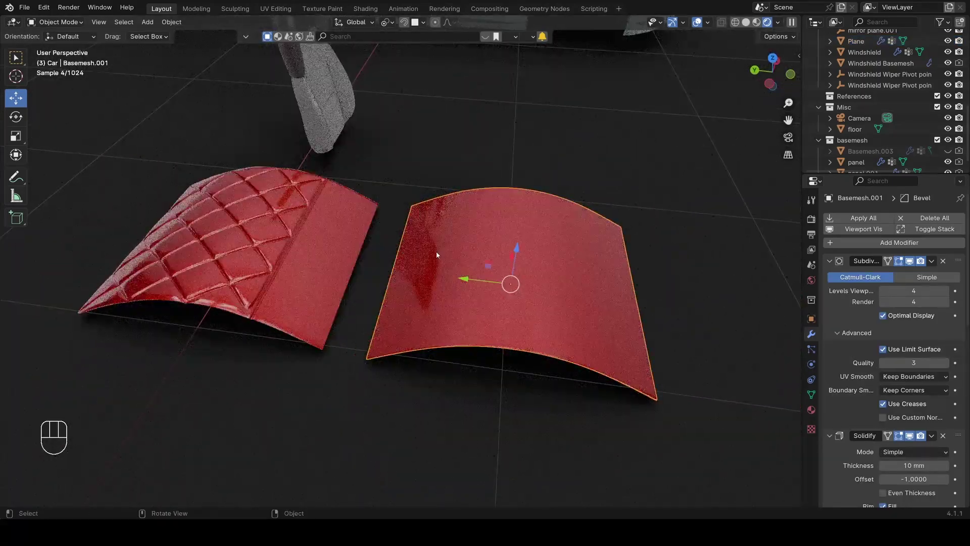
# - Enter Edit Mode on the smooth base mesh in vertex selection and return the viewport to Solid shading
pyautogui.press('Tab')
pyautogui.press('a')
pyautogui.press('1')
pyautogui.scroll(2, 554, 260)
pyautogui.press('z')
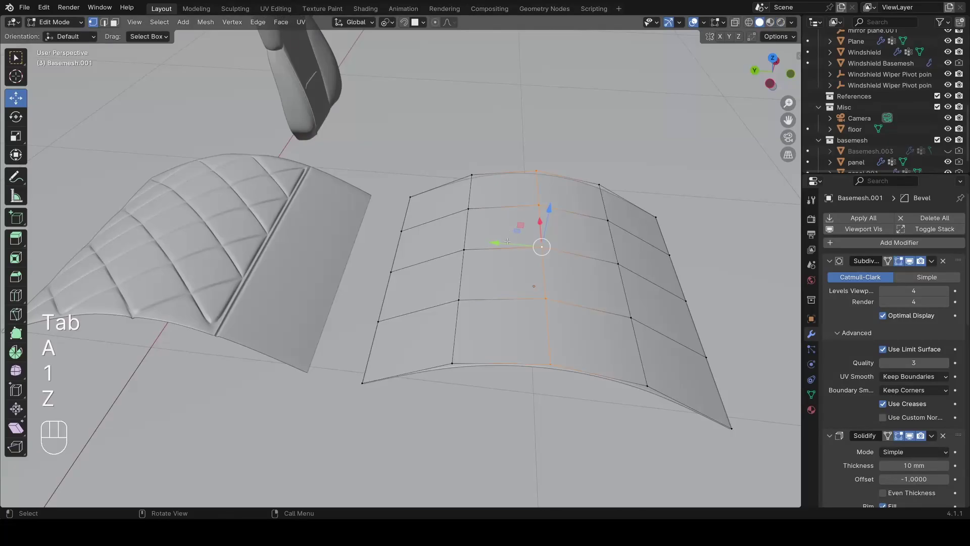
pyautogui.keyDown('shift'); pyautogui.moveTo(192, 231); pyautogui.dragTo(214, 258, button='middle'); pyautogui.keyUp('shift')
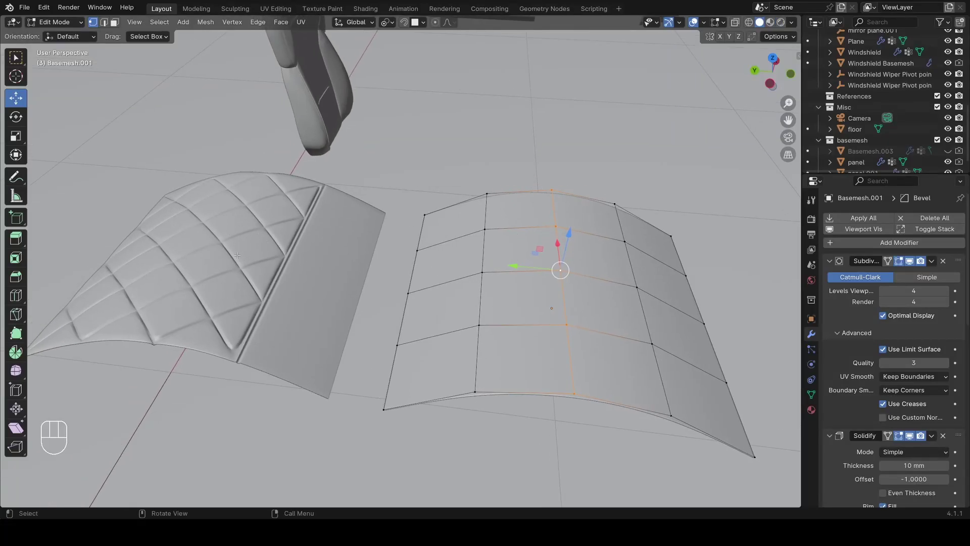
# - Lower the middle row of vertices on the smooth base mesh along Z and leave Edit Mode
pyautogui.moveTo(210, 265); pyautogui.dragTo(276, 245, button='middle')
pyautogui.scroll(-1, 299, 258)
pyautogui.press('g')
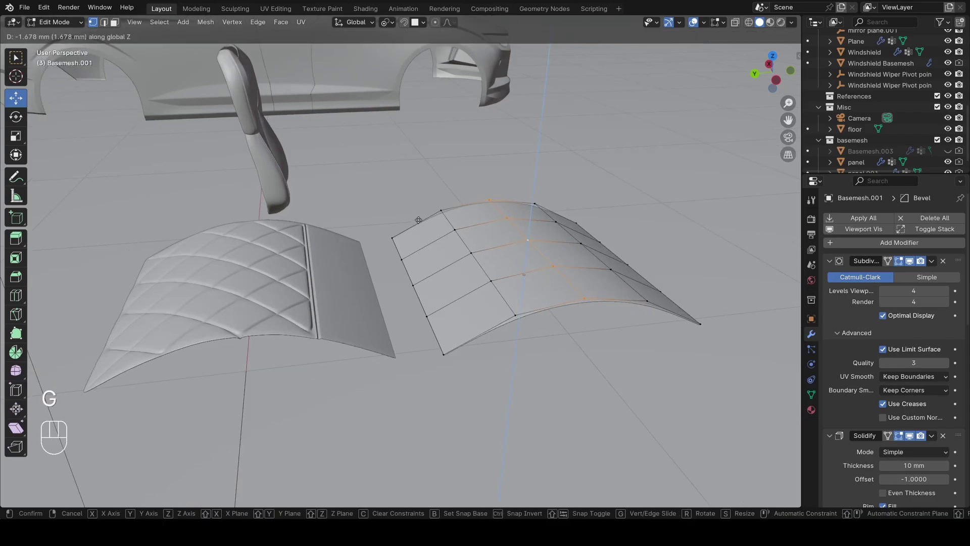
pyautogui.click(400, 258)
pyautogui.press('Tab')
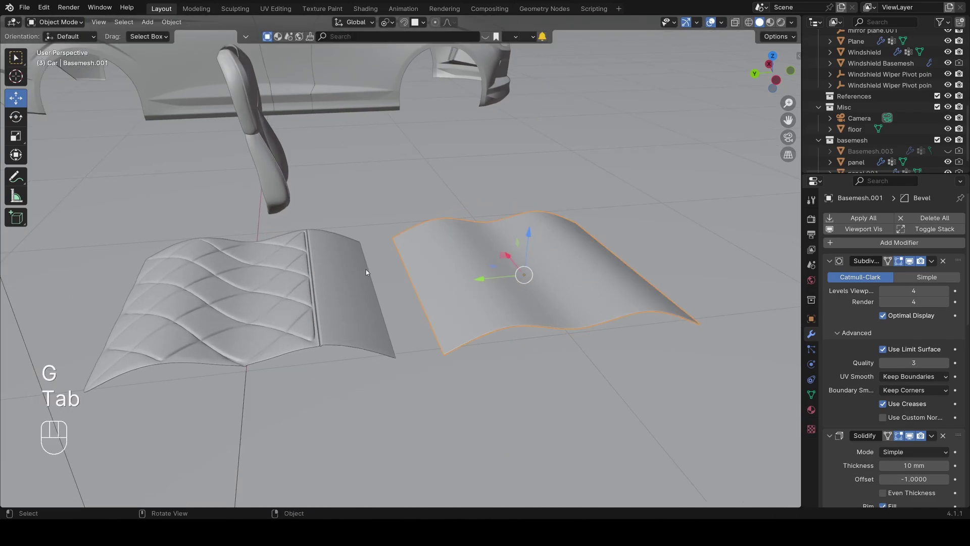
# - Try raising the base mesh's middle vertex row along Z in Edit Mode, and undo the row's moves
pyautogui.moveTo(364, 271); pyautogui.dragTo(331, 262, button='middle')
pyautogui.press('Tab')
pyautogui.press('g')
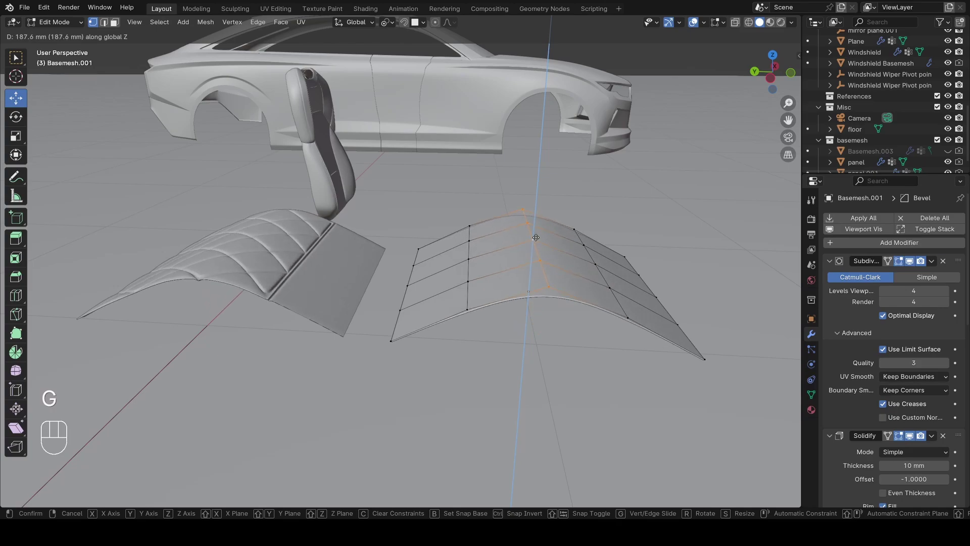
pyautogui.click(537, 214)
pyautogui.hotkey('ctrl', 'z')
pyautogui.hotkey('ctrl', 'z')
pyautogui.hotkey('ctrl', 'z')
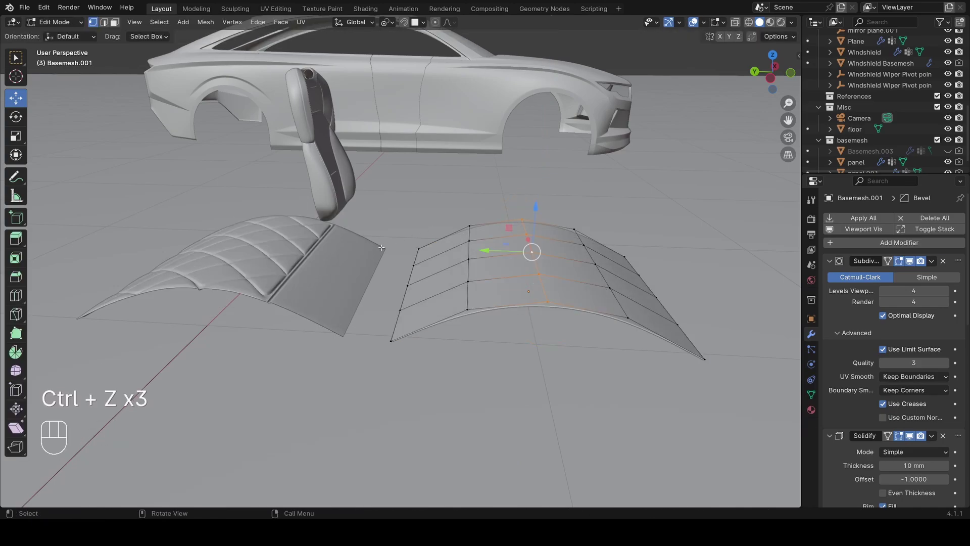
# - Leave Edit Mode, select the quilted patch, and disable the viewport display of its three Shrinkwrap modifiers
pyautogui.press('Tab')
pyautogui.scroll(4, 208, 288)
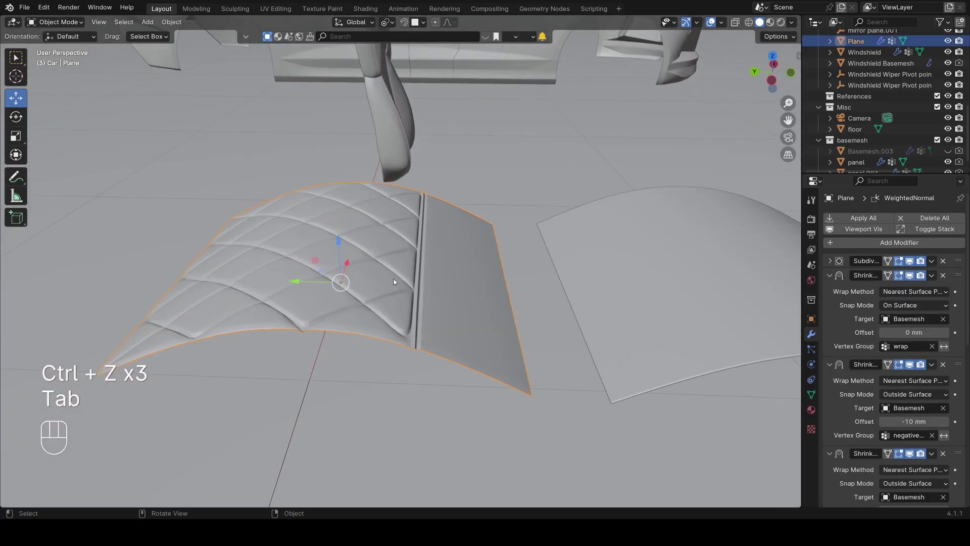
pyautogui.click(911, 275)
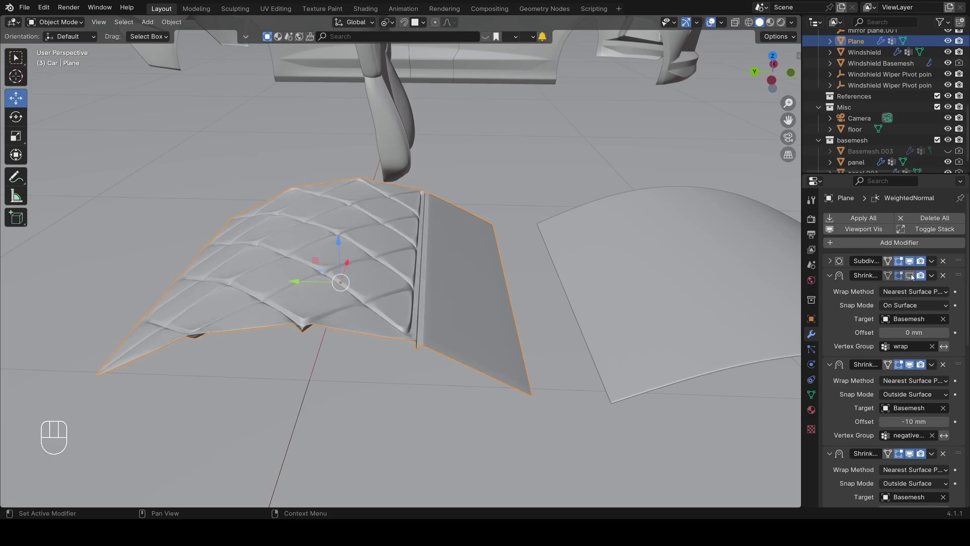
pyautogui.click(909, 364)
pyautogui.scroll(-5, 908, 389)
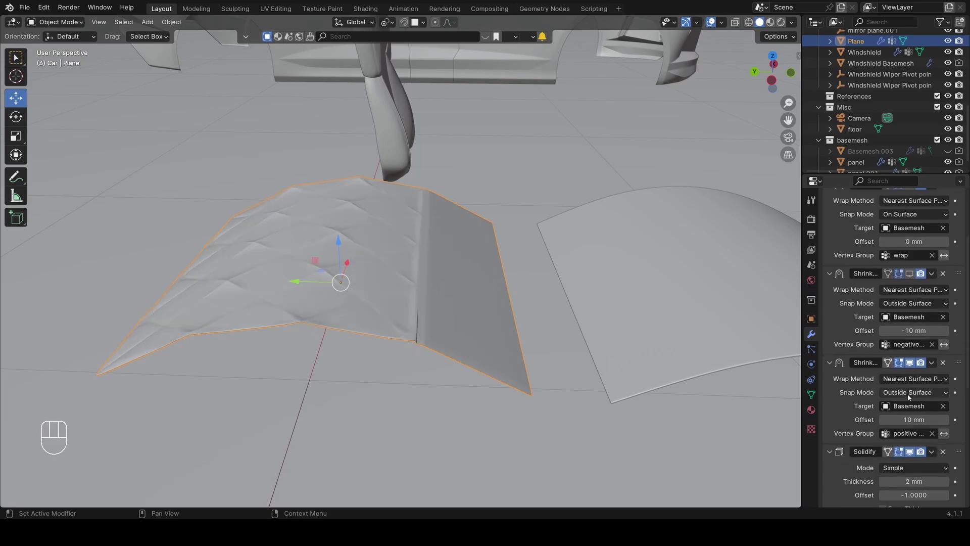
pyautogui.click(911, 364)
pyautogui.moveTo(362, 271); pyautogui.dragTo(302, 169, button='middle')
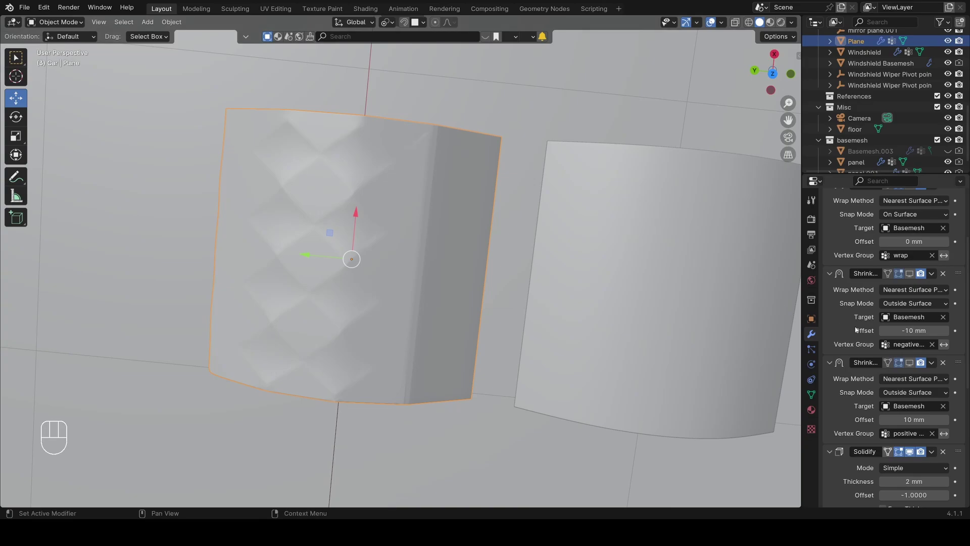
# - Re-enable the viewport display of all three Shrinkwrap modifiers on the quilted patch
pyautogui.click(909, 363)
pyautogui.click(909, 273)
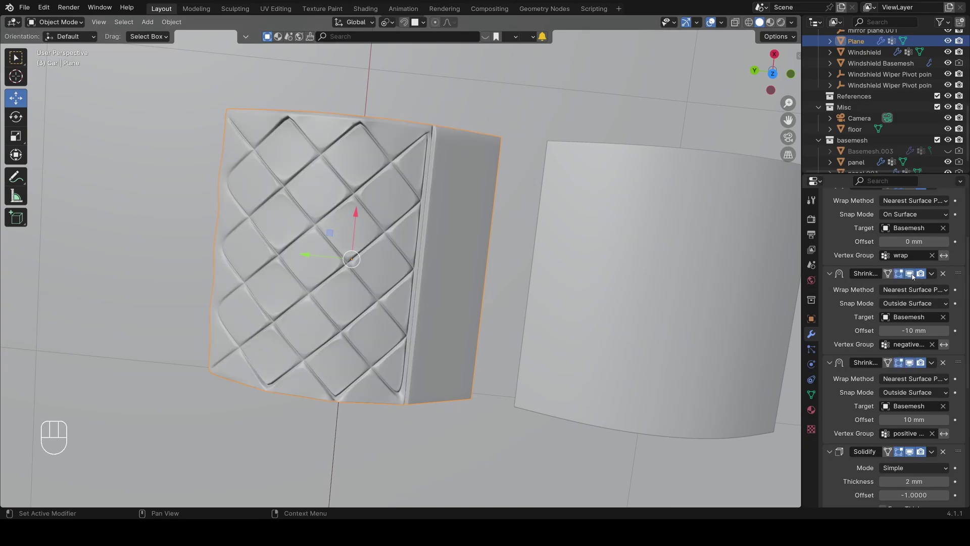
pyautogui.scroll(4, 916, 277)
pyautogui.click(909, 275)
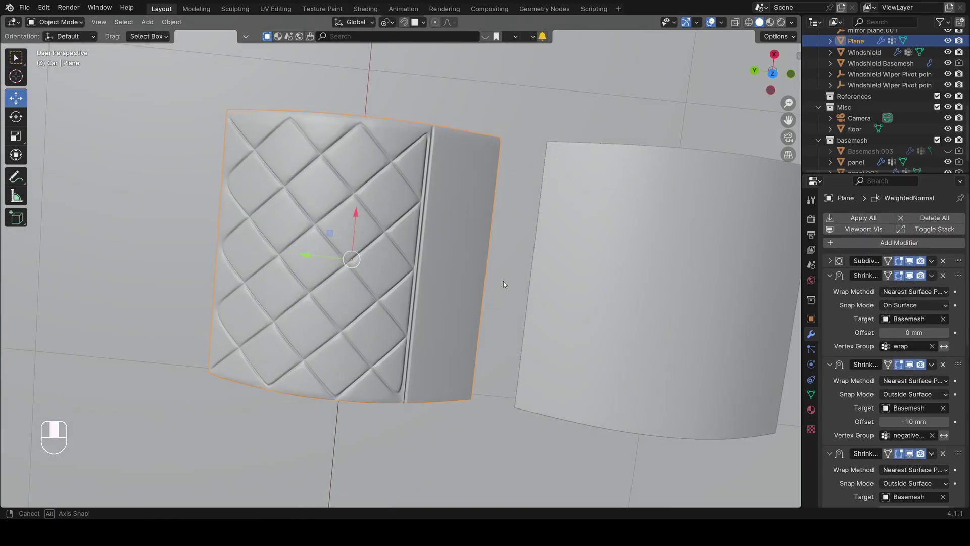
# - Examine the quilted patch's stitched pattern up close and alongside the smooth base mesh
pyautogui.moveTo(504, 281); pyautogui.dragTo(333, 201, button='middle')
pyautogui.keyDown('shift'); pyautogui.moveTo(527, 328); pyautogui.dragTo(294, 239, button='middle'); pyautogui.keyUp('shift')
pyautogui.scroll(1, 385, 298)
pyautogui.click(384, 297)
pyautogui.keyDown('shift'); pyautogui.moveTo(156, 225); pyautogui.dragTo(273, 349, button='middle'); pyautogui.keyUp('shift')
pyautogui.scroll(4, 496, 289)
pyautogui.click(293, 345)
pyautogui.scroll(-3, 295, 331)
pyautogui.keyDown('shift'); pyautogui.moveTo(141, 240); pyautogui.dragTo(273, 280, button='middle'); pyautogui.keyUp('shift')
pyautogui.moveTo(273, 279); pyautogui.dragTo(516, 278, button='middle')
pyautogui.scroll(-3, 468, 236)
# - Compare the curvature of the base mesh and quilted patch from low and elevated angles, and clear the selection
pyautogui.moveTo(451, 223); pyautogui.dragTo(303, 238, button='middle')
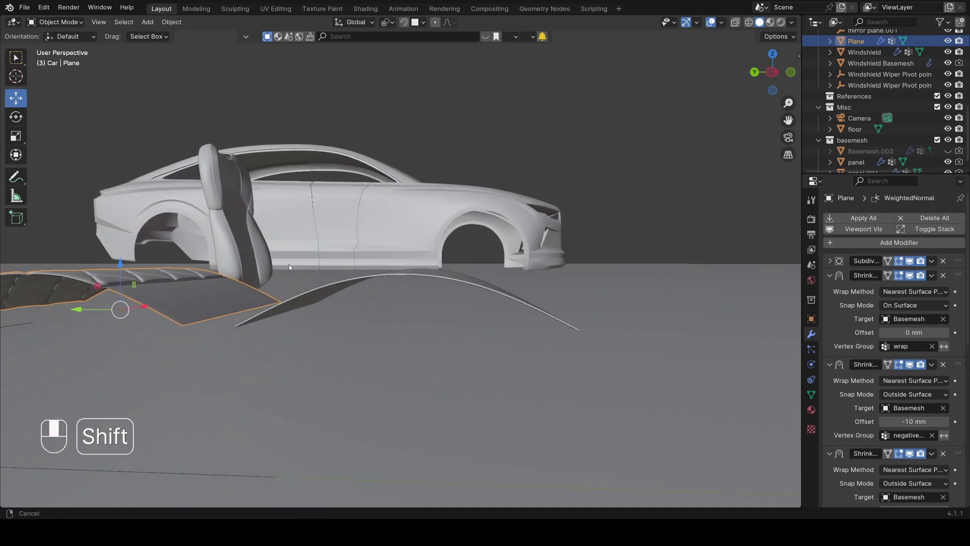
pyautogui.scroll(4, 395, 295)
pyautogui.moveTo(364, 243); pyautogui.dragTo(371, 307, button='middle')
pyautogui.scroll(-1, 396, 295)
pyautogui.keyDown('shift'); pyautogui.moveTo(220, 287); pyautogui.dragTo(566, 287, button='middle'); pyautogui.keyUp('shift')
pyautogui.scroll(2, 439, 302)
pyautogui.moveTo(439, 301)
pyautogui.mouseDown(button='middle')
pyautogui.moveTo(437, 280)
pyautogui.moveTo(420, 335)
pyautogui.moveTo(396, 303)
pyautogui.moveTo(374, 298)
pyautogui.moveTo(427, 298)
pyautogui.mouseUp(button='middle')
pyautogui.scroll(-3, 357, 290)
pyautogui.hotkey('alt', 'a')
pyautogui.scroll(2, 398, 275)
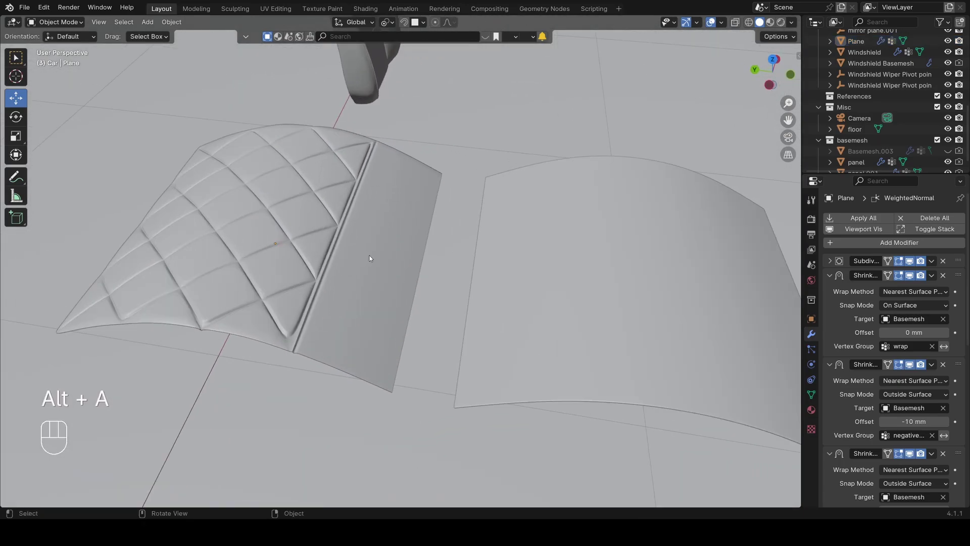
# - Isolate the smooth base mesh in Local View and display it in Wireframe shading
pyautogui.scroll(-1, 370, 258)
pyautogui.moveTo(365, 257); pyautogui.dragTo(275, 280, button='middle')
pyautogui.scroll(2, 544, 290)
pyautogui.click(557, 277)
pyautogui.scroll(-4, 553, 277)
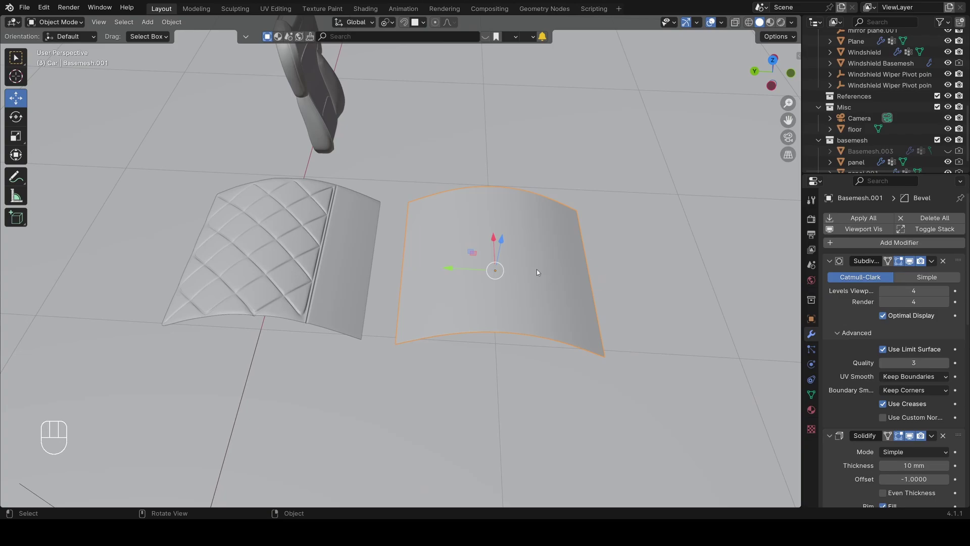
pyautogui.press('/')
pyautogui.press('z')
pyautogui.click(453, 282)
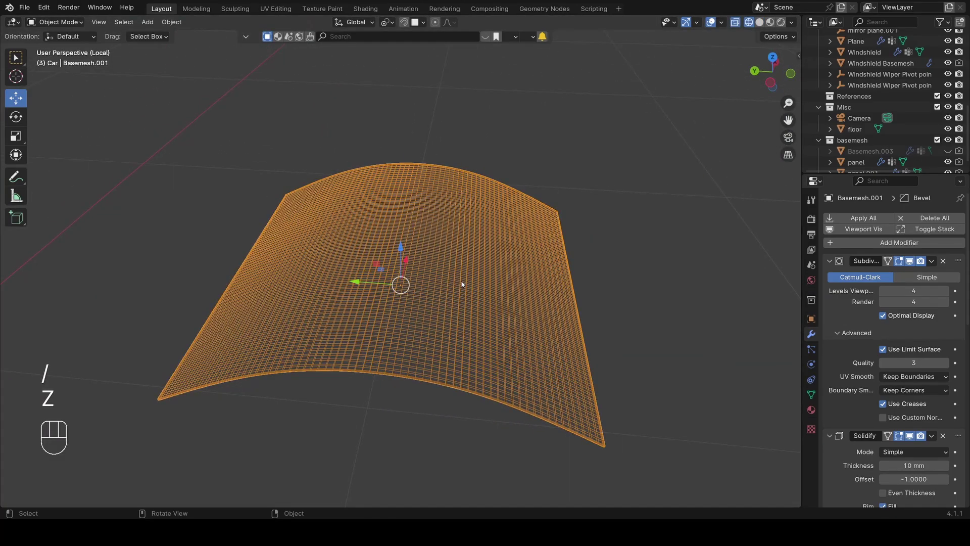
pyautogui.scroll(3, 506, 283)
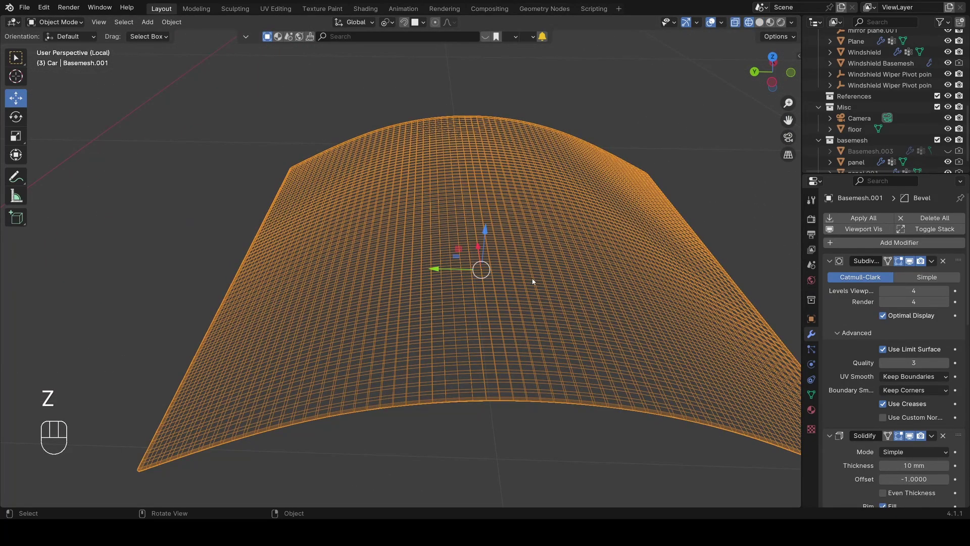
# - Duplicate the smooth base mesh in place and remove the Solidify modifier from both the copy and the original
pyautogui.scroll(-3, 532, 281)
pyautogui.hotkey('shift', 'd')
pyautogui.rightClick(465, 264)
pyautogui.scroll(-5, 943, 403)
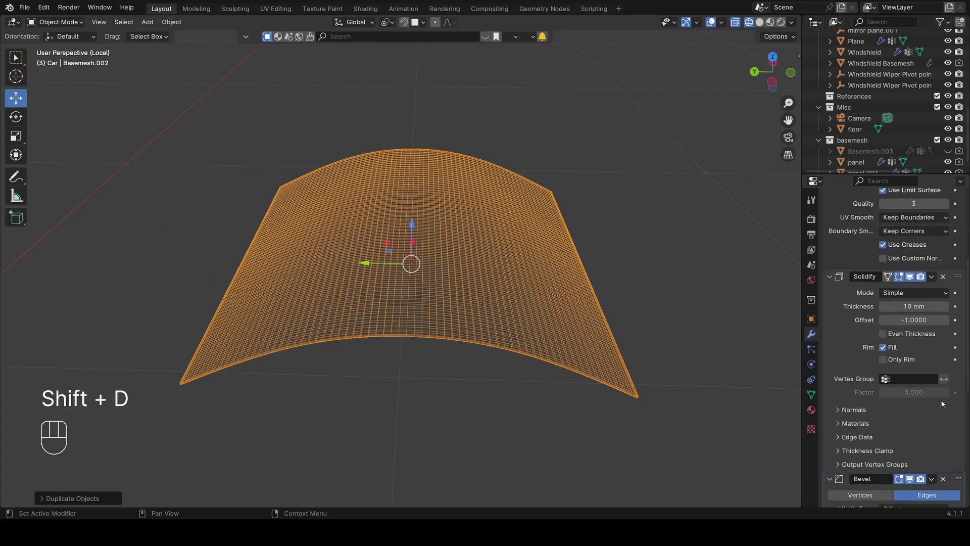
pyautogui.click(943, 277)
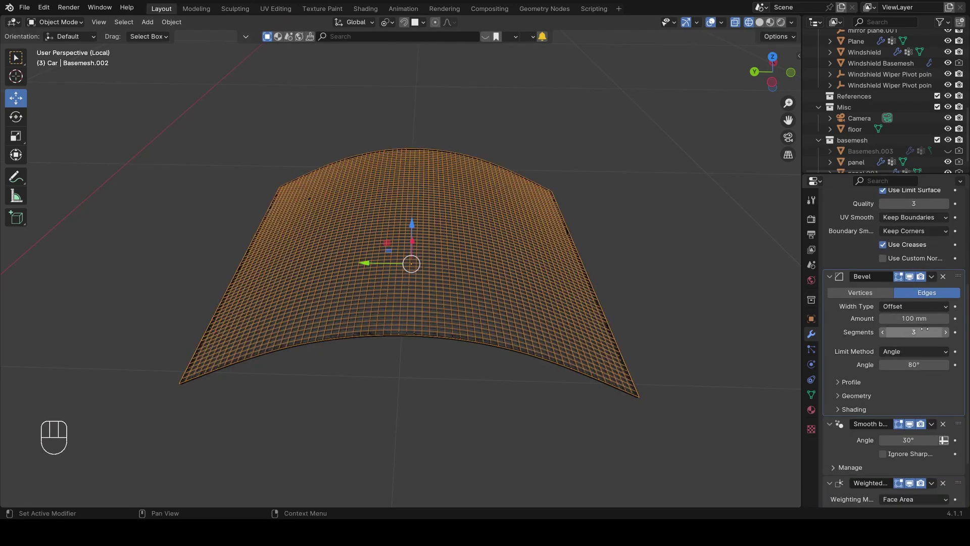
pyautogui.click(504, 335)
pyautogui.click(943, 414)
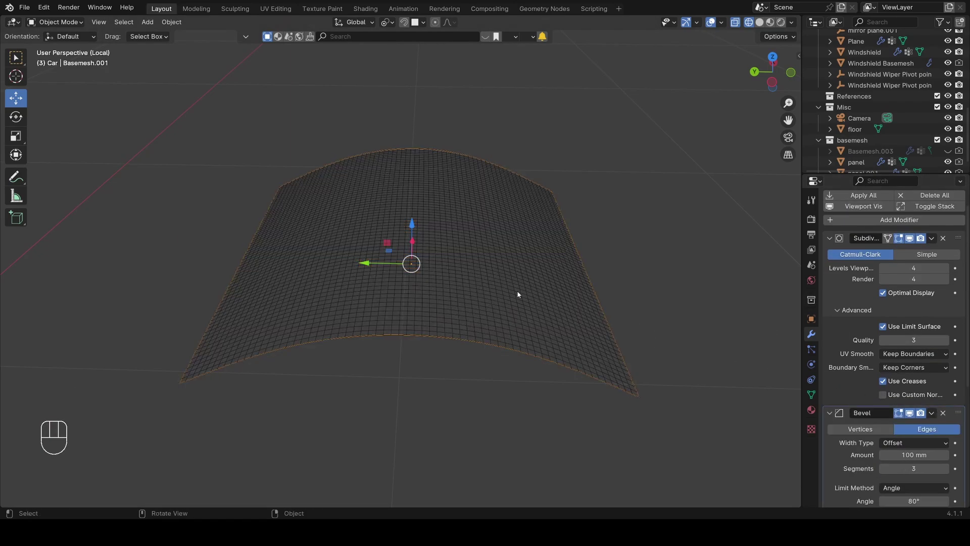
# - Select the duplicated base mesh and set its Subdivision viewport and render levels to 2
pyautogui.click(517, 290)
pyautogui.hotkey('ctrl', 'z')
pyautogui.click(505, 286)
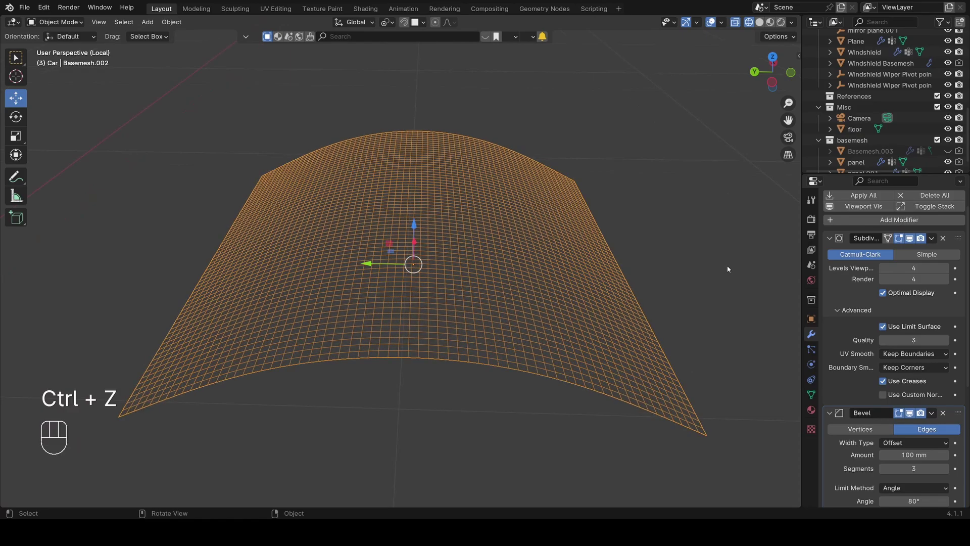
pyautogui.click(882, 268)
pyautogui.click(882, 268)
pyautogui.click(883, 279)
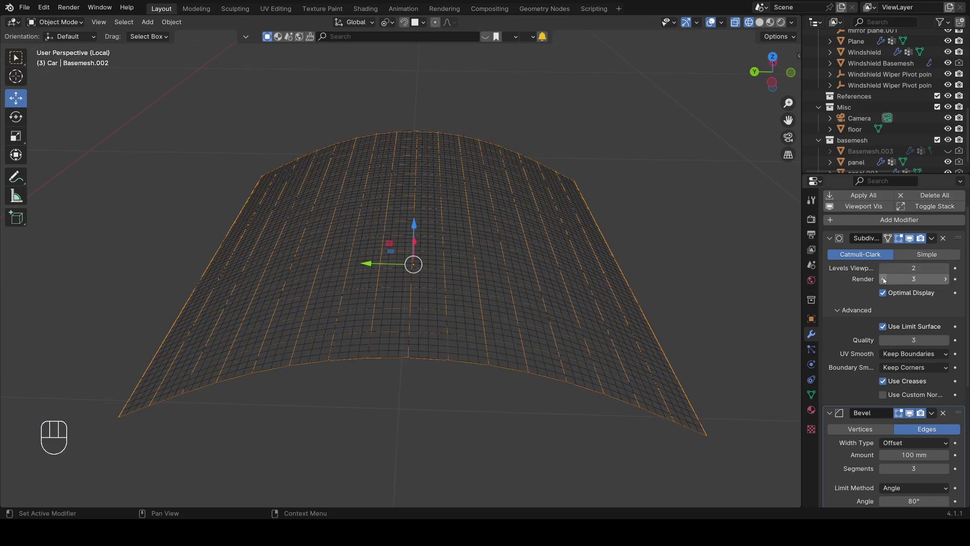
# - Remove the Bevel modifier from the duplicate and collapse its Smooth by Angle and Subdivision modifiers
pyautogui.scroll(-8, 907, 336)
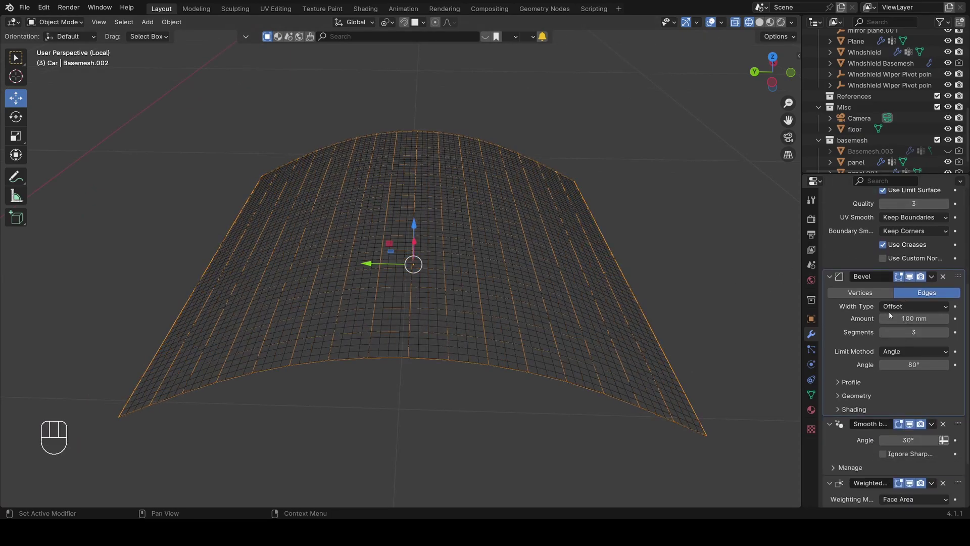
pyautogui.scroll(8, 920, 341)
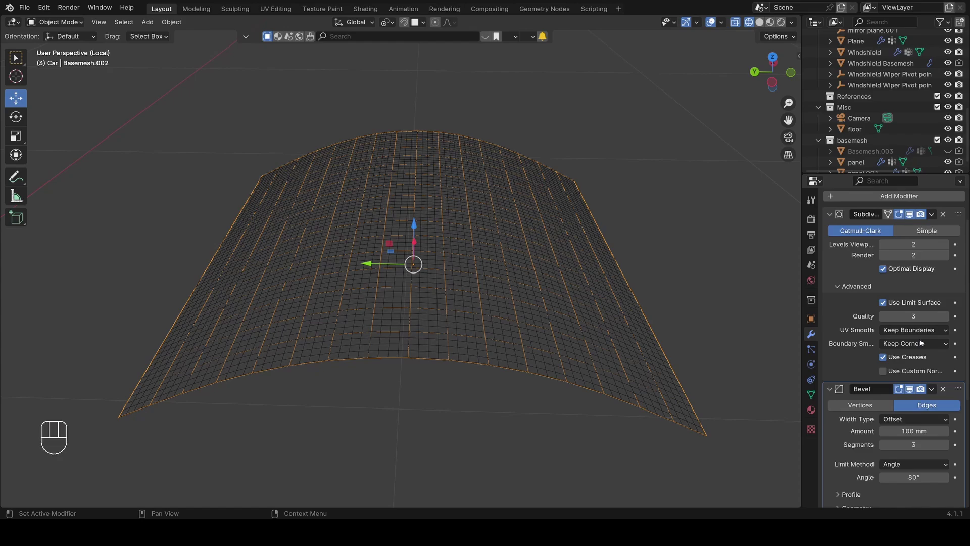
pyautogui.click(943, 389)
pyautogui.click(839, 393)
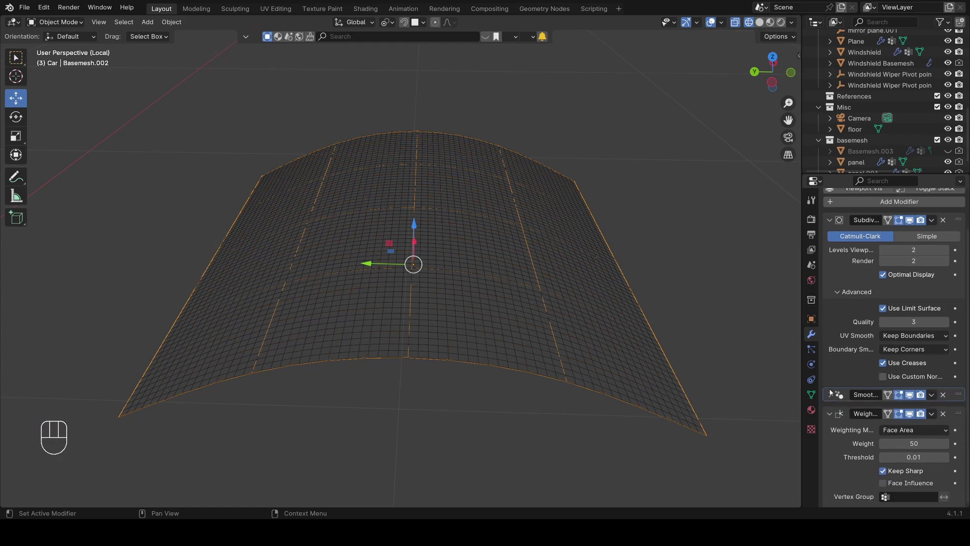
pyautogui.click(830, 225)
# - Add a Shrinkwrap modifier to the duplicate, target the original base mesh, and place it directly after Subdivision
pyautogui.click(832, 242)
pyautogui.moveTo(816, 239)
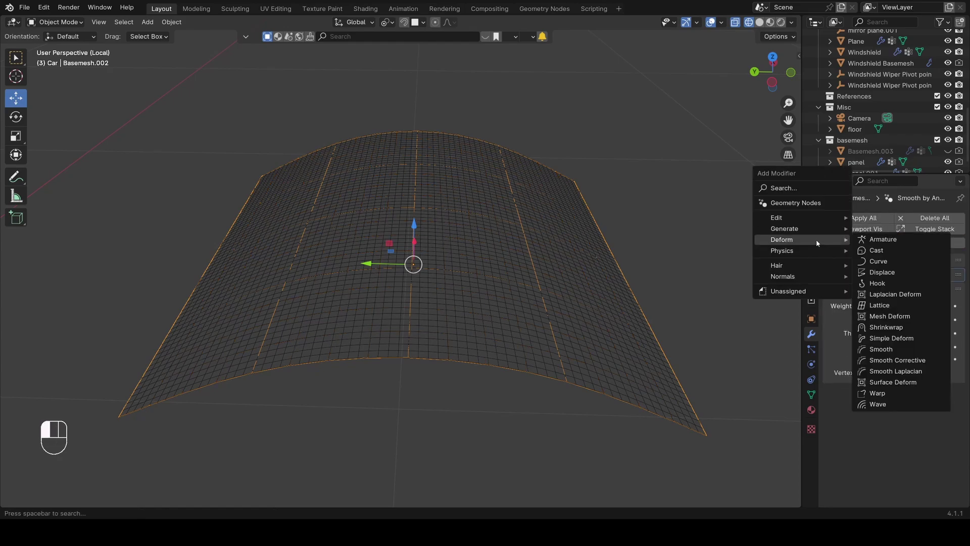
pyautogui.click(900, 325)
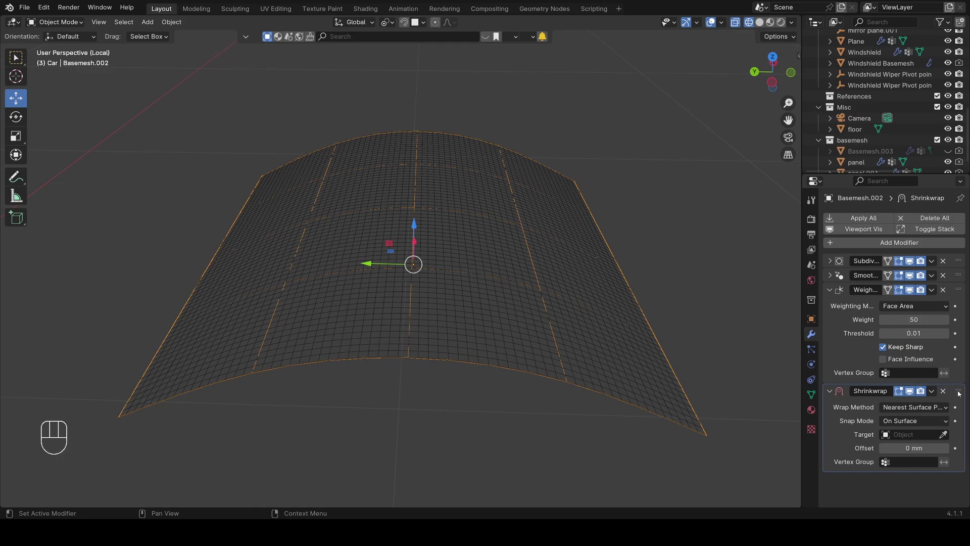
pyautogui.click(947, 437)
pyautogui.click(643, 351)
pyautogui.moveTo(957, 392); pyautogui.dragTo(958, 276)
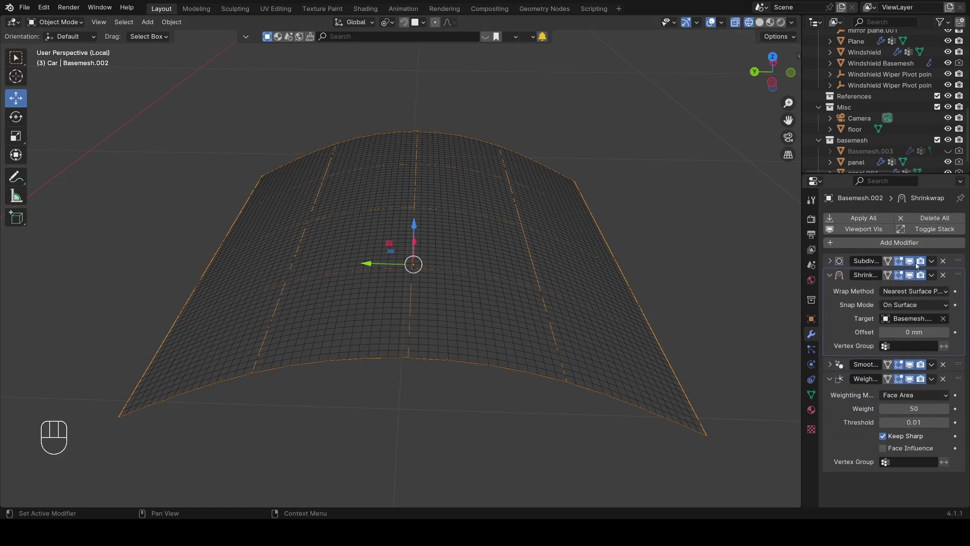
pyautogui.click(829, 261)
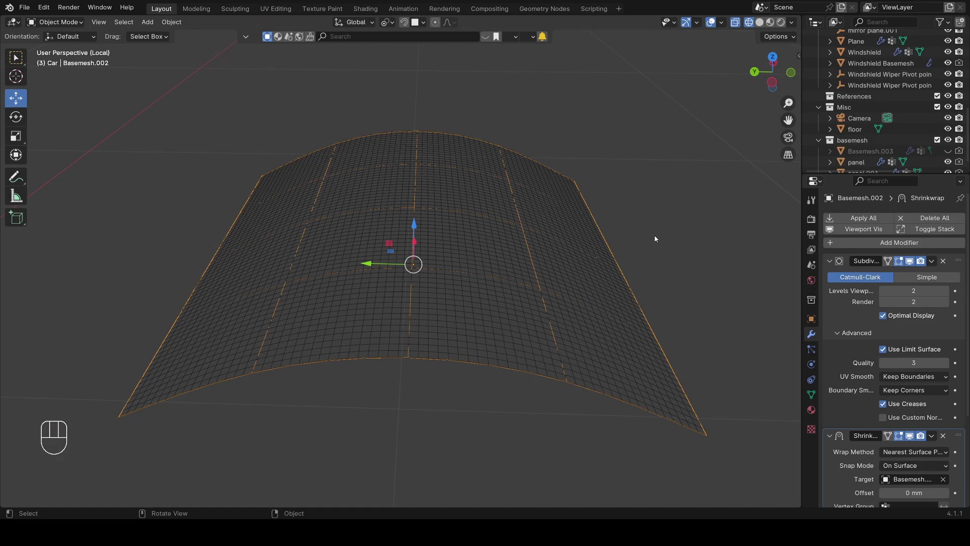
# - Review the original base mesh's modifiers, hide that mesh, and select the shrinkwrapped duplicate
pyautogui.moveTo(367, 213); pyautogui.dragTo(509, 251, button='middle')
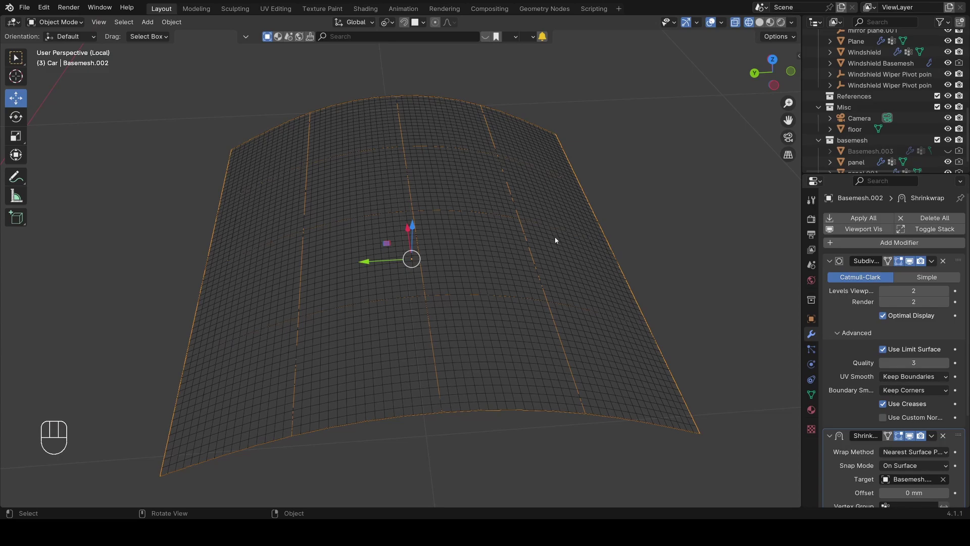
pyautogui.click(478, 256)
pyautogui.moveTo(478, 257); pyautogui.dragTo(453, 254, button='middle')
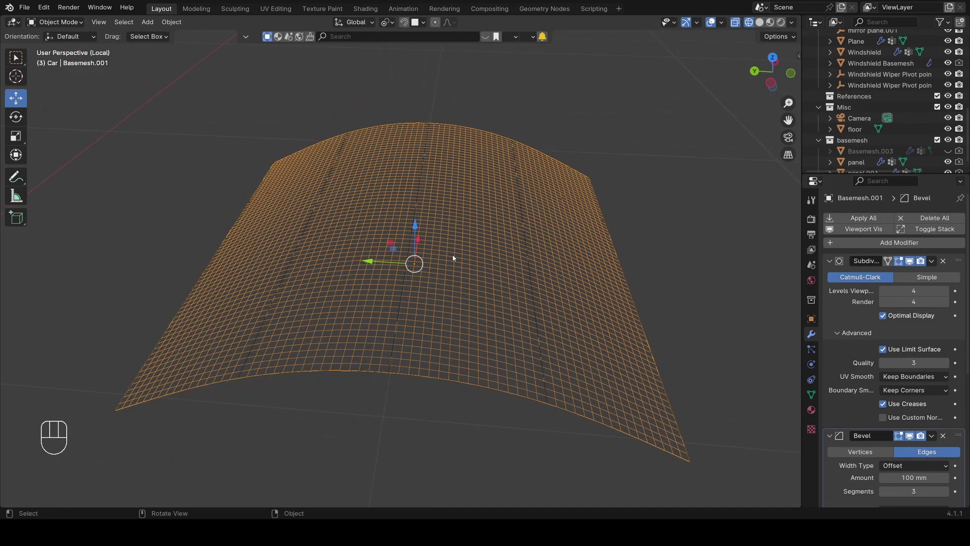
pyautogui.scroll(-10, 863, 412)
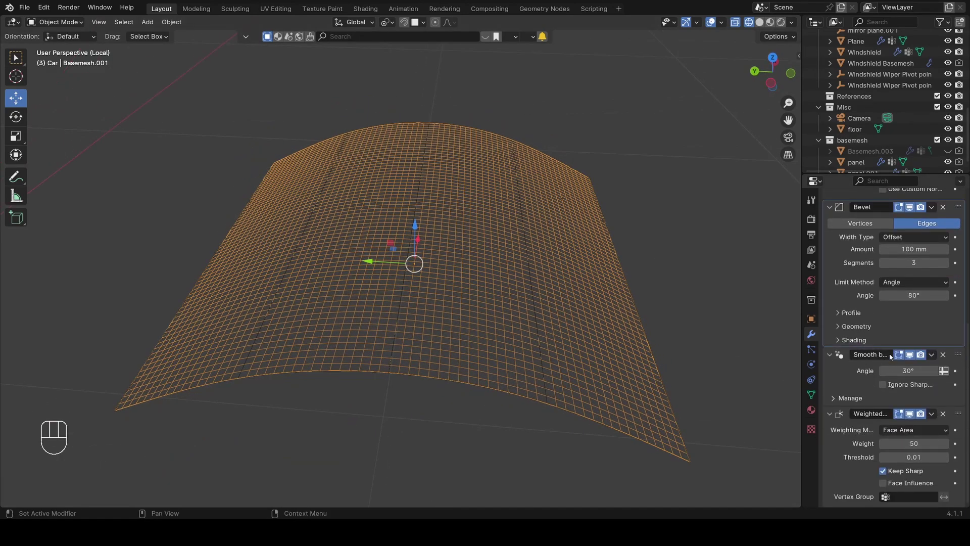
pyautogui.scroll(10, 891, 357)
pyautogui.scroll(-1, 894, 122)
pyautogui.moveTo(389, 210); pyautogui.dragTo(396, 208, button='middle')
pyautogui.press('h')
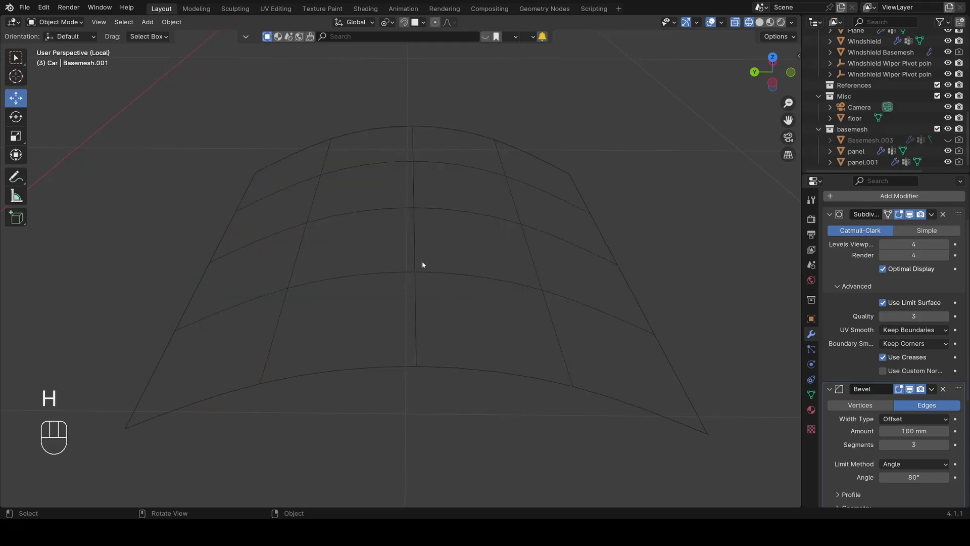
pyautogui.click(415, 271)
# - Enter Edit Mode on the duplicate, display it in Solid shading, and try moving its geometry
pyautogui.moveTo(415, 271); pyautogui.dragTo(500, 264, button='middle')
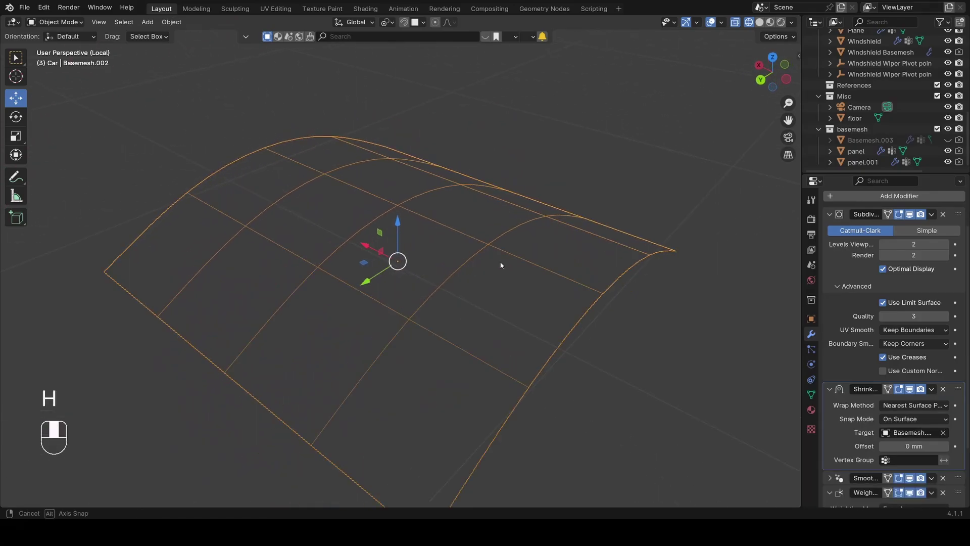
pyautogui.press('Tab')
pyautogui.press('a')
pyautogui.press('z')
pyautogui.click(298, 248)
pyautogui.moveTo(298, 247)
pyautogui.mouseDown(button='middle')
pyautogui.moveTo(496, 175)
pyautogui.moveTo(477, 217)
pyautogui.moveTo(457, 201)
pyautogui.moveTo(616, 263)
pyautogui.mouseUp(button='middle')
pyautogui.press('g')
pyautogui.rightClick(475, 205)
pyautogui.click(455, 199)
pyautogui.press('a')
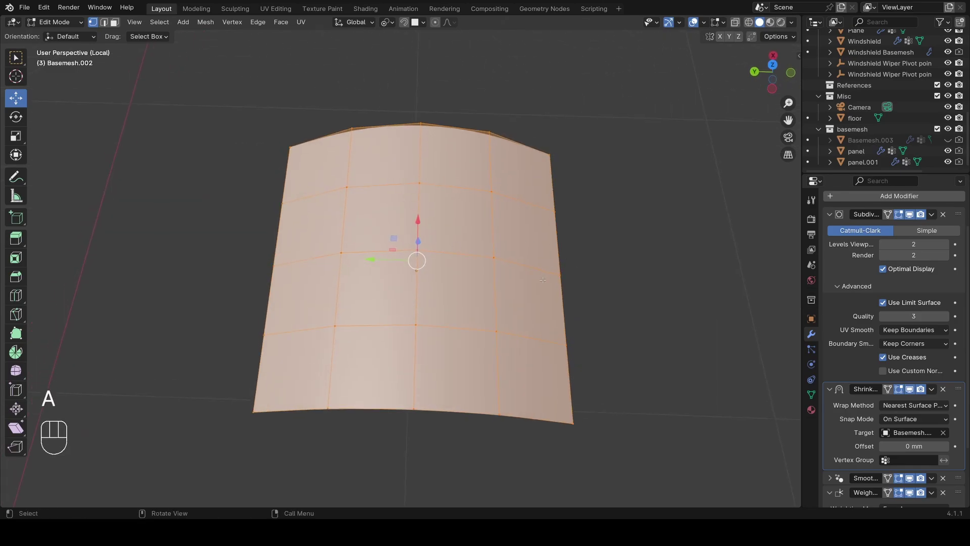
# - Try to bevel one lengthwise edge loop near the side of the duplicate
pyautogui.moveTo(543, 279); pyautogui.dragTo(498, 245, button='middle')
pyautogui.scroll(5, 543, 273)
pyautogui.press('2')
pyautogui.click(542, 258)
pyautogui.hotkey('ctrl', 'b')
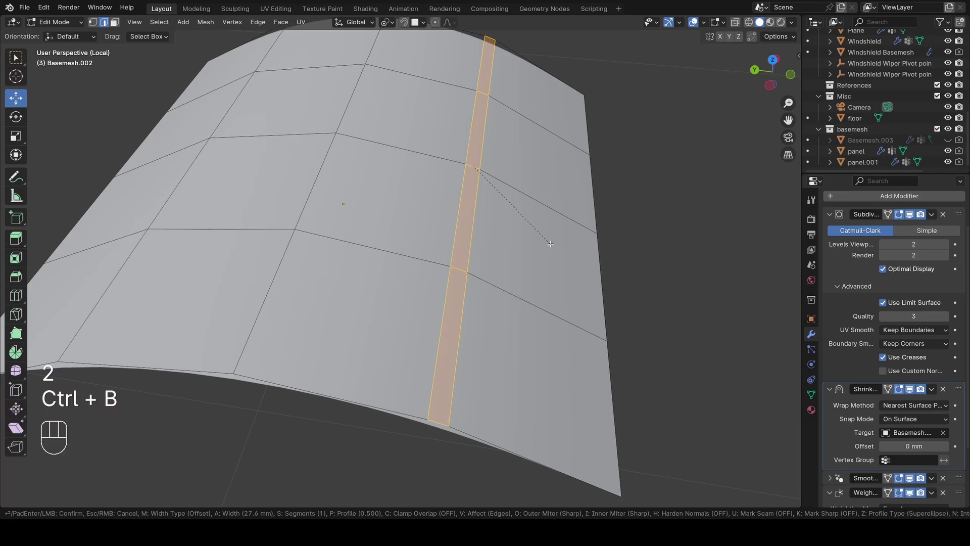
pyautogui.click(550, 244)
# - Return to Object Mode and add a vertex group named "wraap" to the duplicate
pyautogui.press('Tab')
pyautogui.scroll(-4, 887, 369)
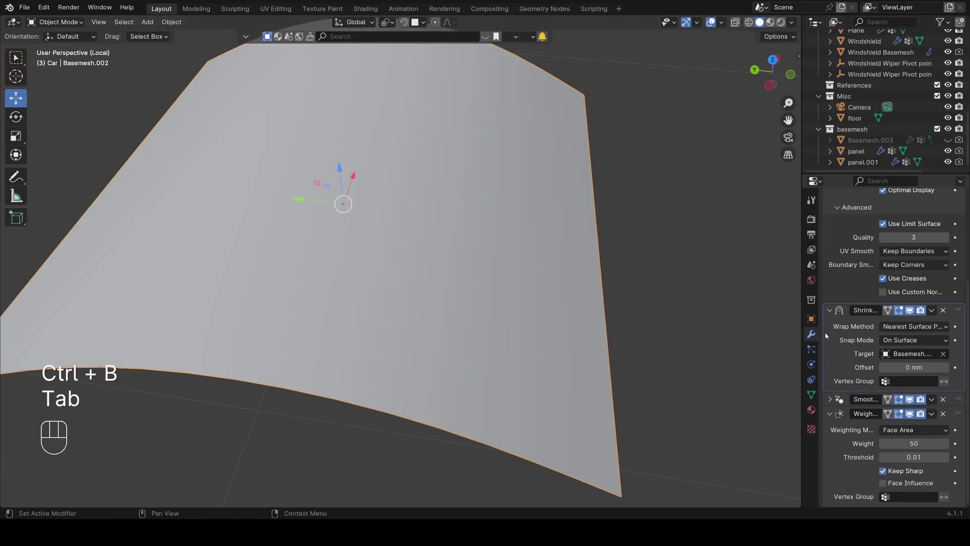
pyautogui.click(812, 395)
pyautogui.click(955, 253)
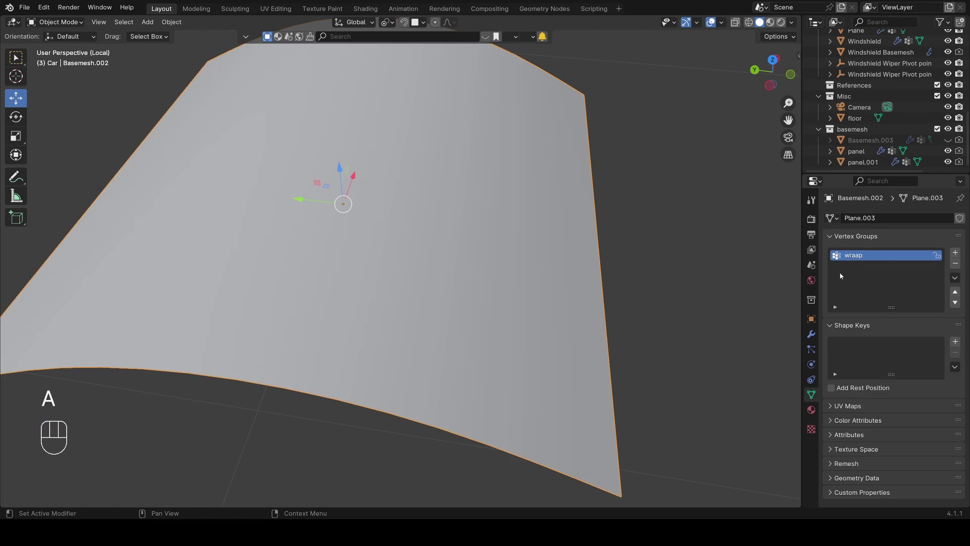
# - Set the Shrinkwrap modifier's vertex group to "wraap"
pyautogui.click(812, 335)
pyautogui.scroll(-6, 924, 329)
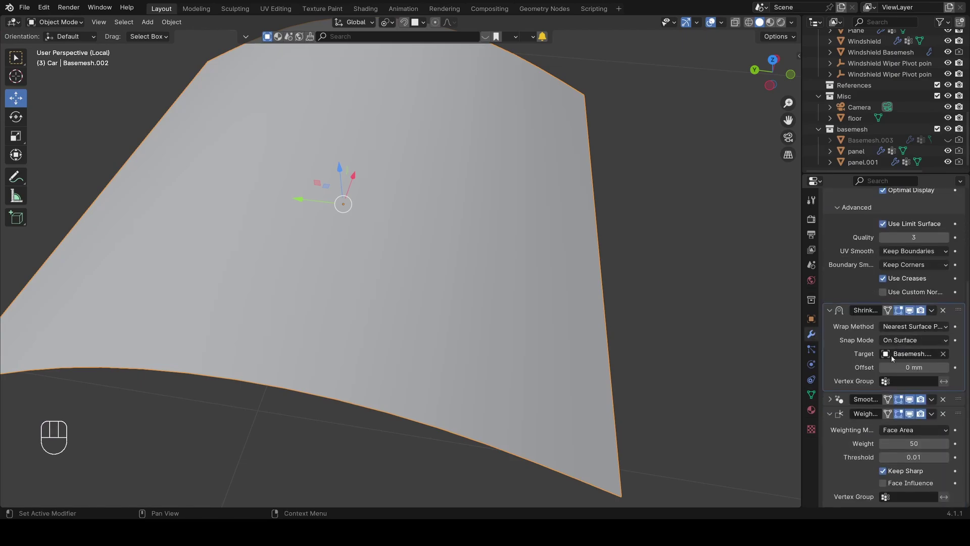
pyautogui.click(829, 400)
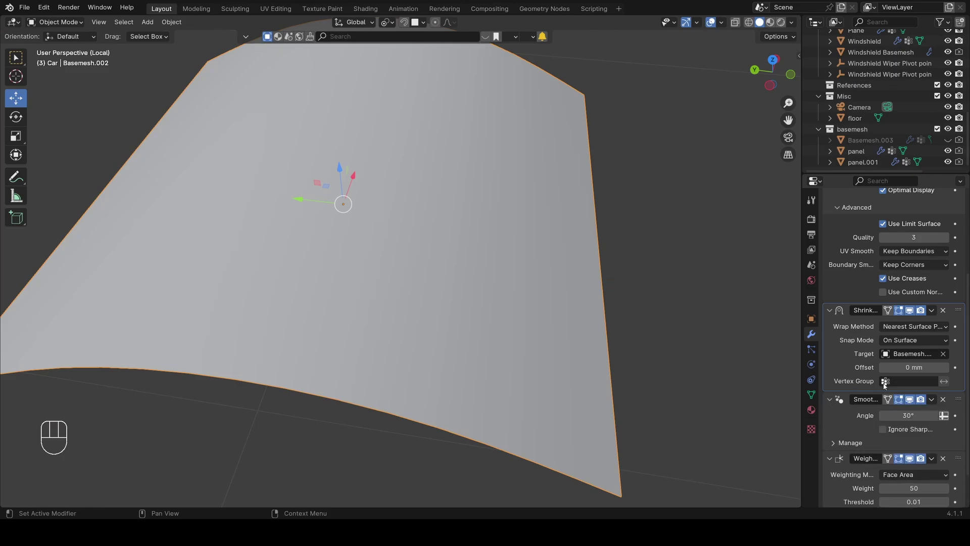
pyautogui.click(889, 382)
pyautogui.click(853, 396)
# - Enter Edit Mode and examine the "wraap" group settings and the duplicate's selected edge loop from several angles
pyautogui.scroll(-5, 515, 268)
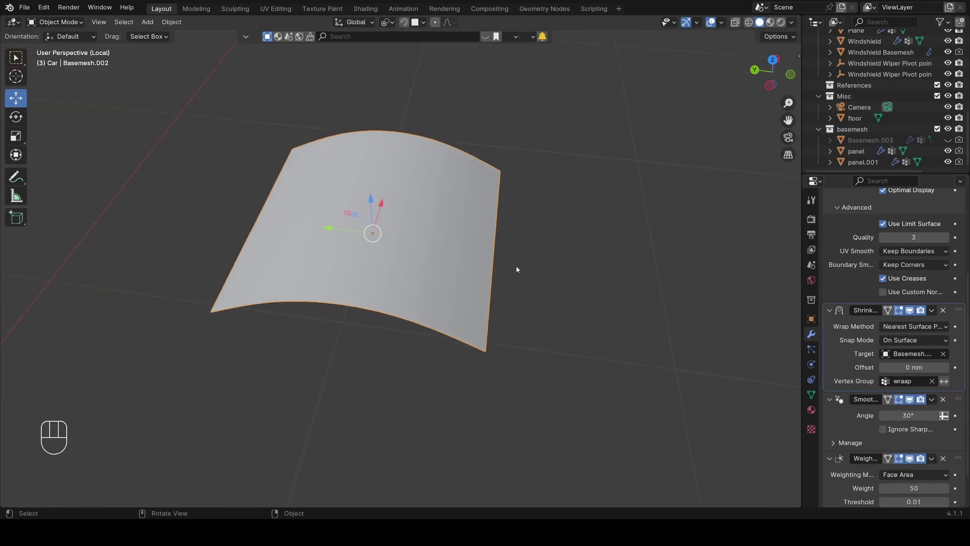
pyautogui.moveTo(515, 269); pyautogui.dragTo(554, 281, button='middle')
pyautogui.press('Tab')
pyautogui.press('a')
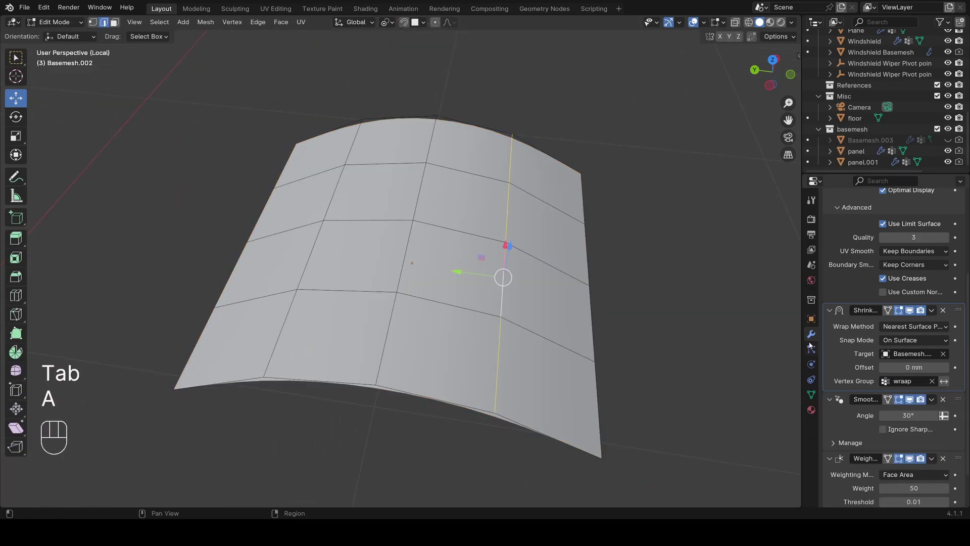
pyautogui.click(812, 394)
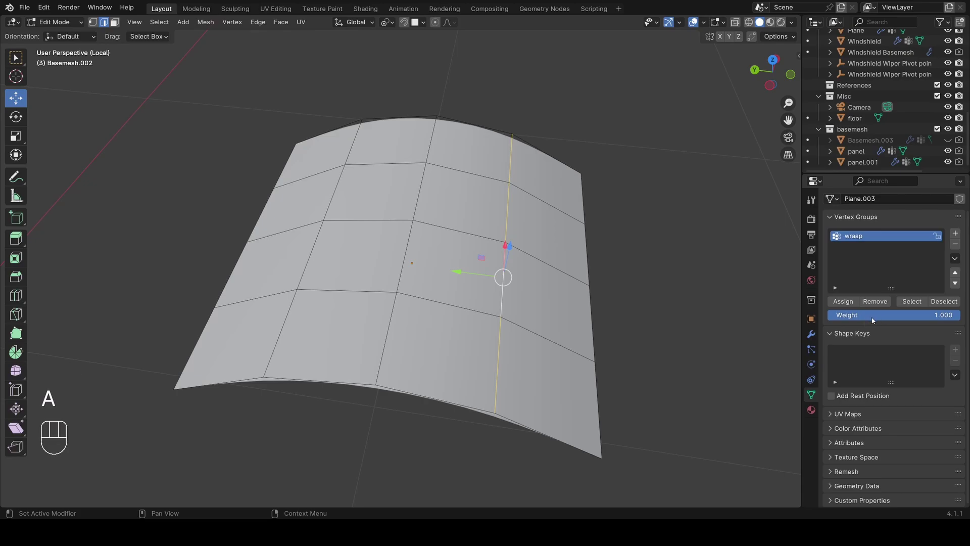
pyautogui.moveTo(652, 299); pyautogui.dragTo(582, 272, button='middle')
pyautogui.scroll(5, 501, 241)
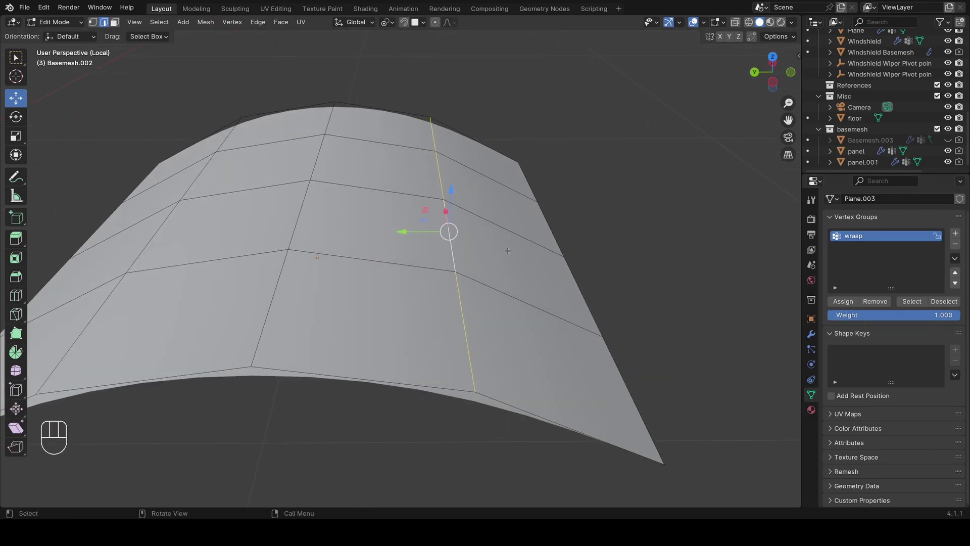
pyautogui.moveTo(507, 250); pyautogui.dragTo(515, 227, button='middle')
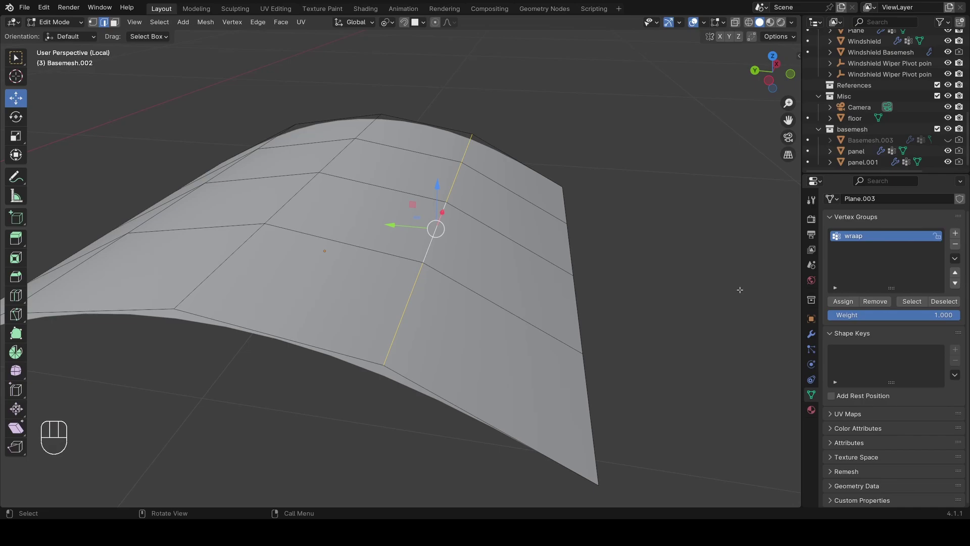
# - Assign all the duplicate's vertices to the "wraap" vertex group with weight 1.000
pyautogui.click(810, 334)
pyautogui.press('1')
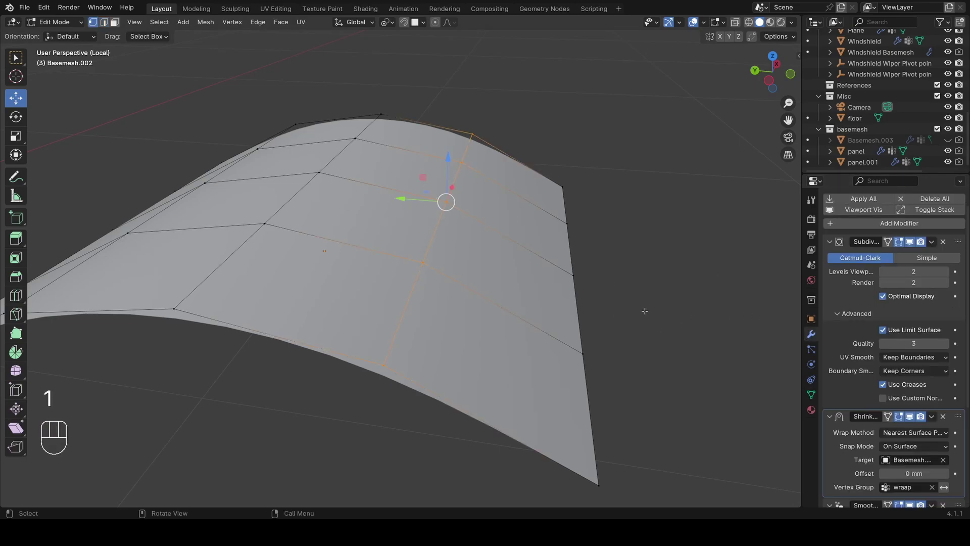
pyautogui.press('a')
pyautogui.click(811, 394)
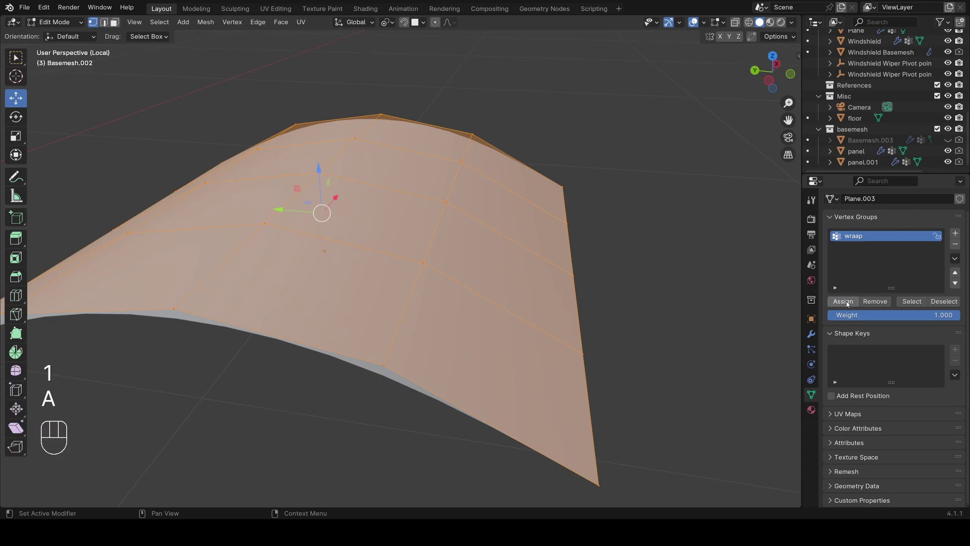
pyautogui.scroll(-2, 131, 80)
pyautogui.moveTo(131, 80); pyautogui.dragTo(134, 88, button='middle')
pyautogui.keyDown('shift'); pyautogui.moveTo(133, 88); pyautogui.dragTo(206, 98, button='middle'); pyautogui.keyUp('shift')
# - Check the "wraap" group's weights in Weight Paint mode and return to Object Mode
pyautogui.click(55, 22)
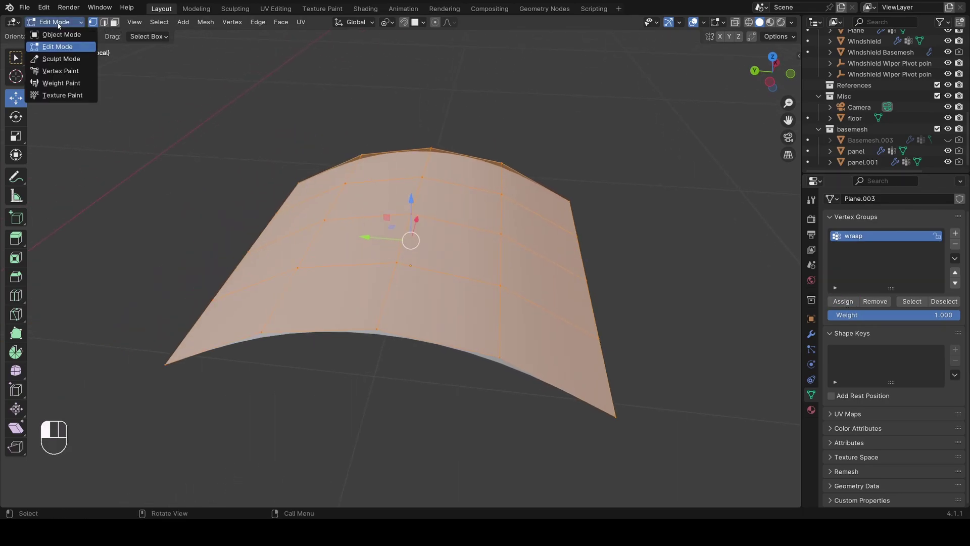
pyautogui.click(58, 81)
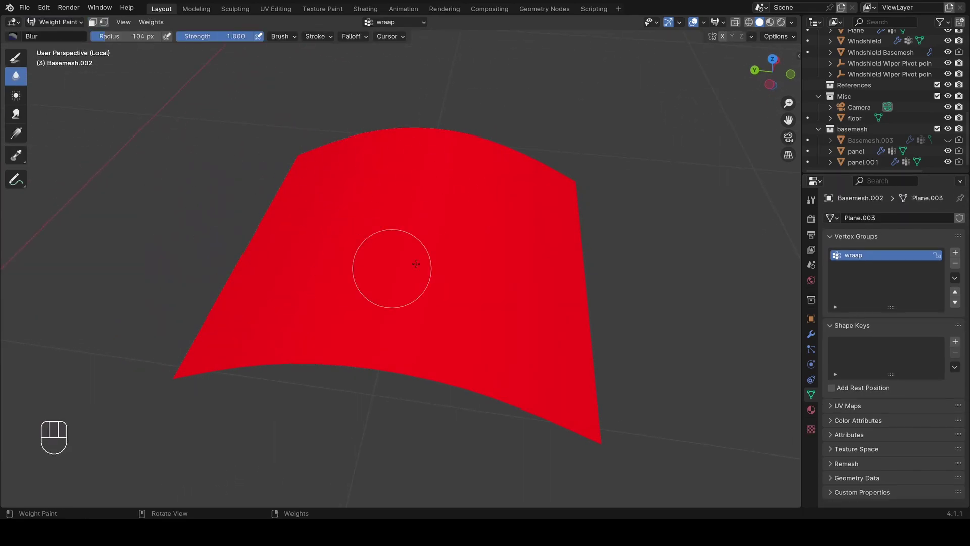
pyautogui.click(67, 26)
pyautogui.click(51, 33)
# - Enter Edit Mode on the duplicate and raise one lengthwise vertex loop well above the curved surface
pyautogui.click(811, 334)
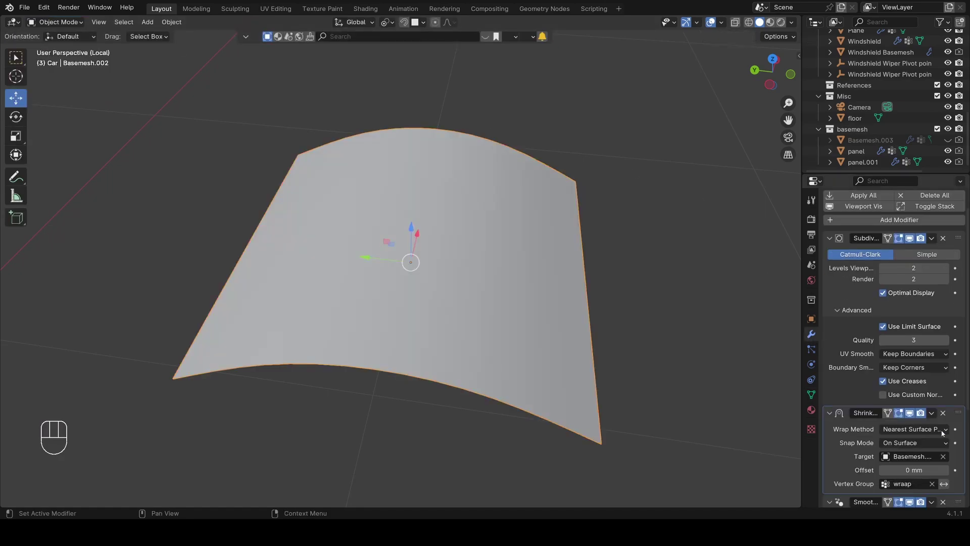
pyautogui.scroll(-5, 889, 353)
pyautogui.moveTo(413, 268); pyautogui.dragTo(411, 290, button='middle')
pyautogui.press('Tab')
pyautogui.press('a')
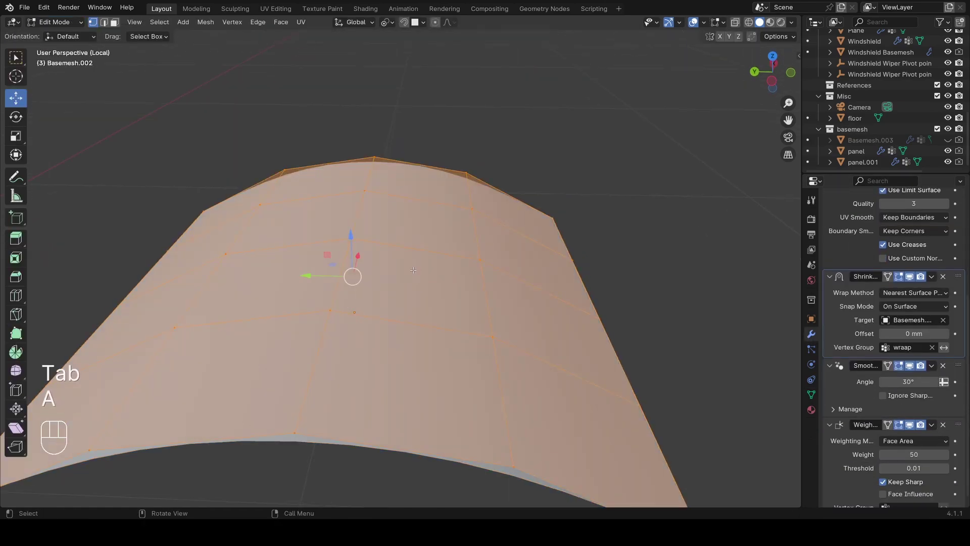
pyautogui.press('1')
pyautogui.keyDown('alt'); pyautogui.click(484, 238); pyautogui.keyUp('alt')
pyautogui.press('g')
pyautogui.click(495, 202)
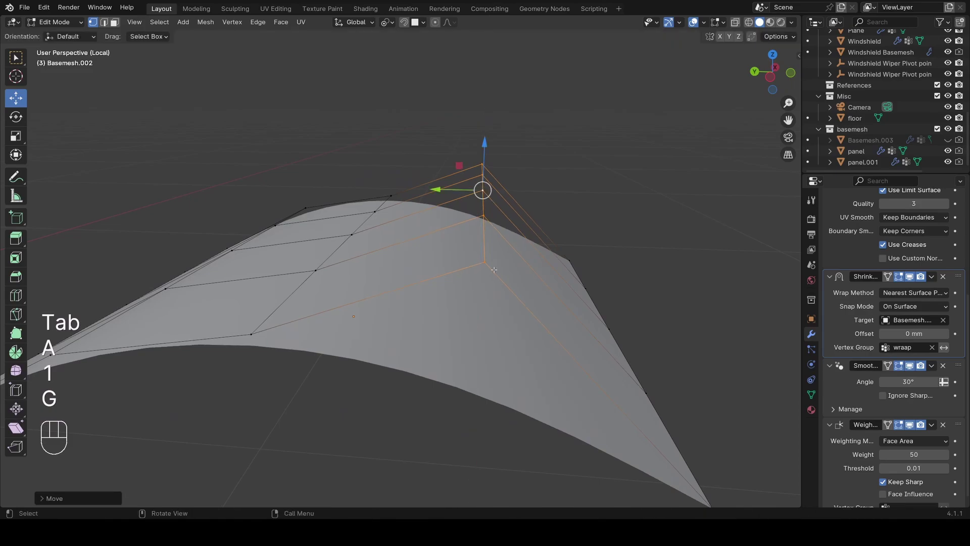
# - Remove the raised loop's vertices from the "wraap" vertex group
pyautogui.moveTo(495, 202); pyautogui.dragTo(496, 256, button='middle')
pyautogui.moveTo(538, 149); pyautogui.dragTo(536, 200, button='middle')
pyautogui.click(811, 393)
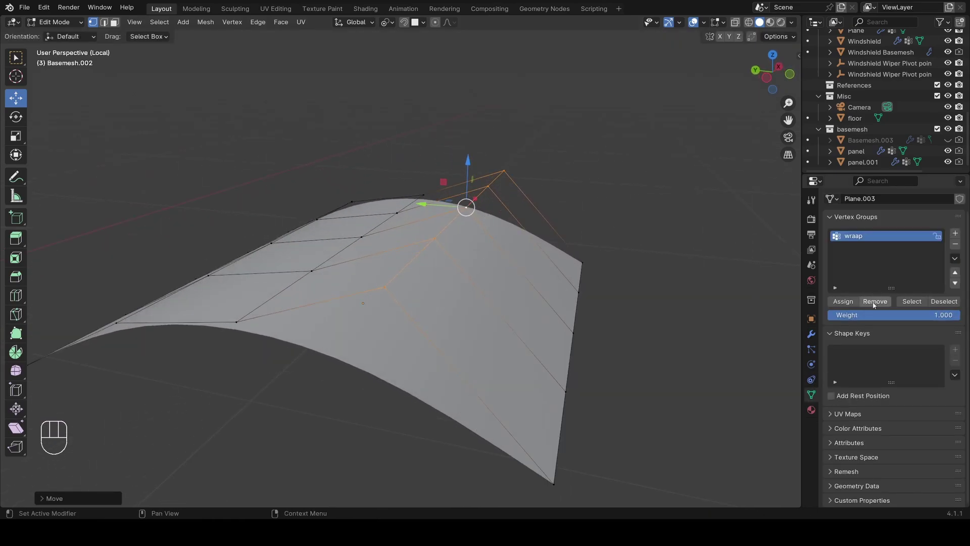
pyautogui.click(875, 302)
pyautogui.moveTo(455, 263); pyautogui.dragTo(726, 255, button='middle')
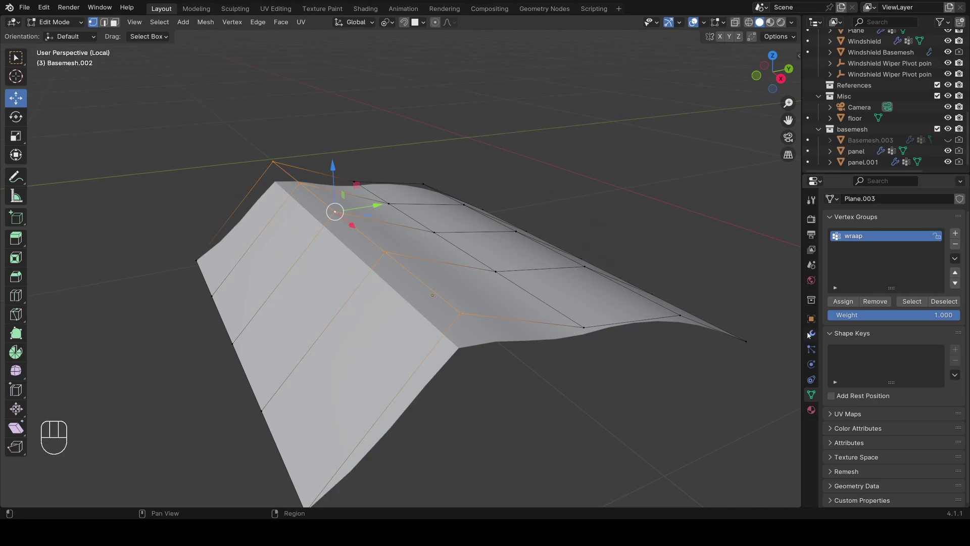
# - Inspect the "wraap" weight gradient around the raised loop in Weight Paint mode, and return to Object Mode
pyautogui.moveTo(454, 304); pyautogui.dragTo(384, 273, button='middle')
pyautogui.click(55, 22)
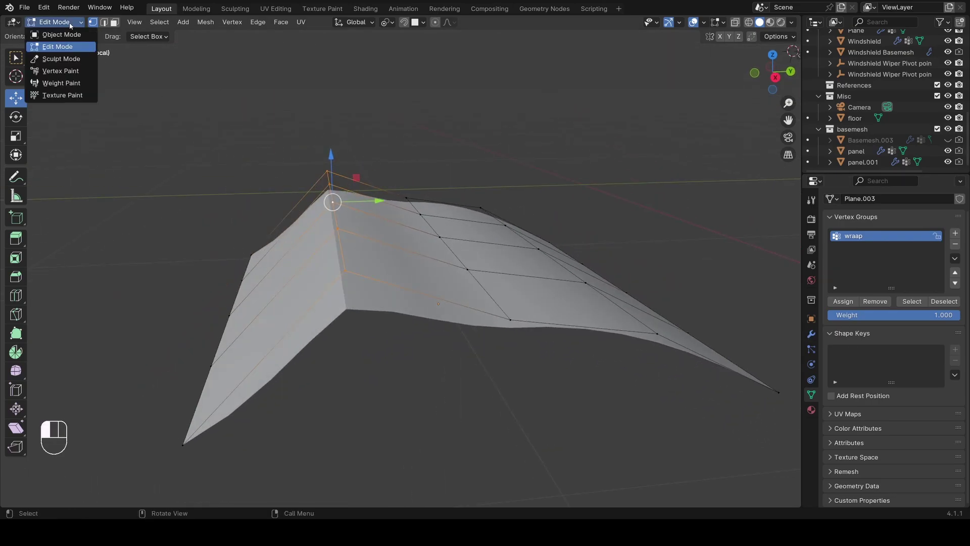
pyautogui.click(61, 82)
pyautogui.moveTo(518, 225); pyautogui.dragTo(533, 268, button='middle')
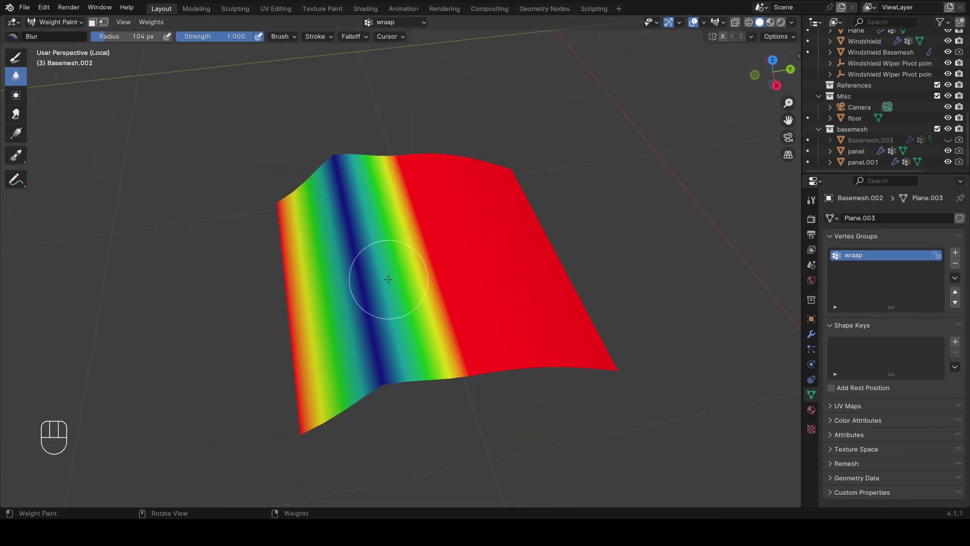
pyautogui.moveTo(388, 279); pyautogui.dragTo(191, 217, button='middle')
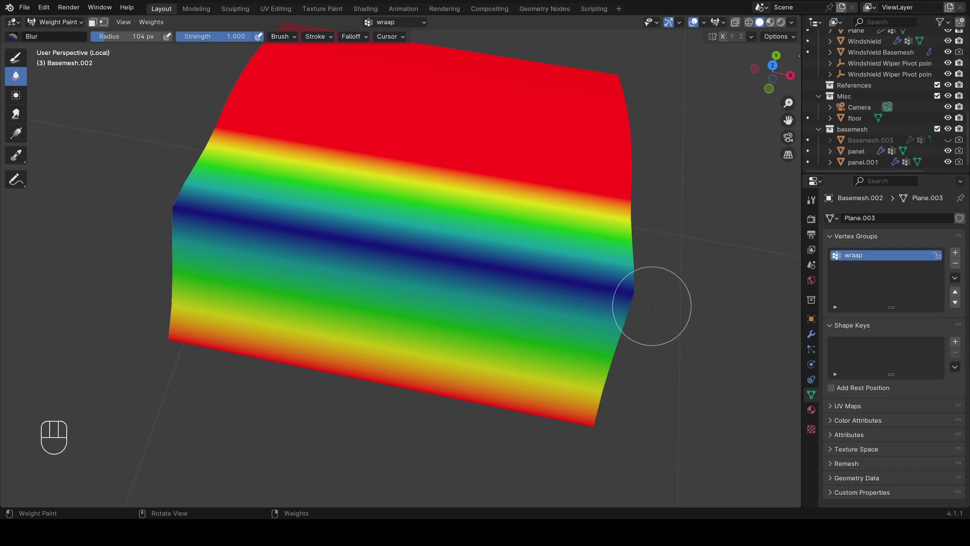
pyautogui.moveTo(652, 306)
pyautogui.mouseDown(button='middle')
pyautogui.moveTo(420, 253)
pyautogui.moveTo(418, 208)
pyautogui.mouseUp(button='middle')
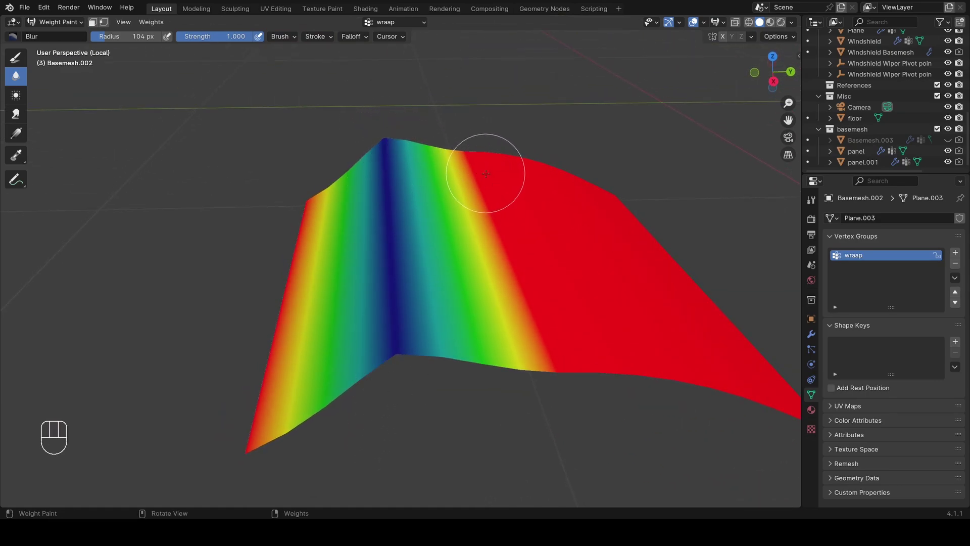
pyautogui.keyDown('shift'); pyautogui.moveTo(465, 184); pyautogui.dragTo(340, 179, button='middle'); pyautogui.keyUp('shift')
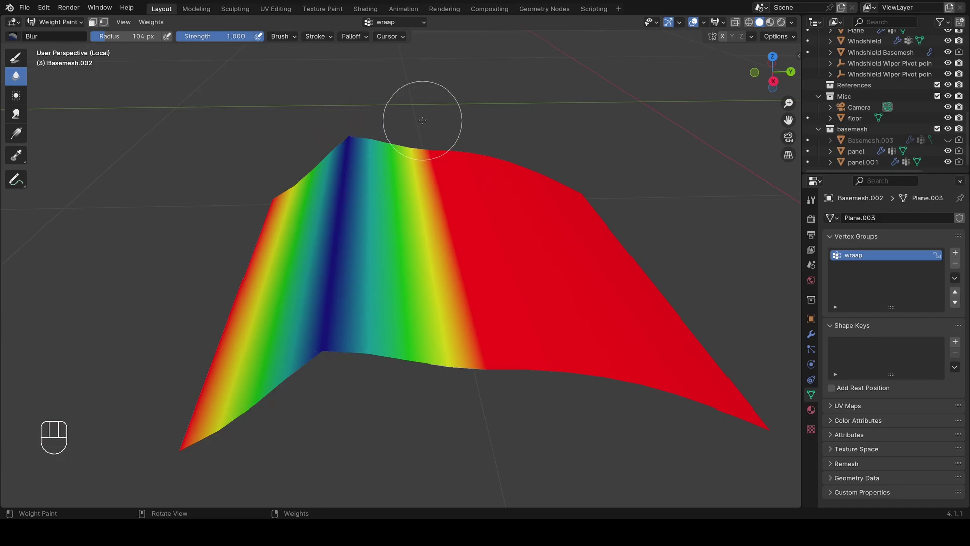
pyautogui.click(55, 22)
pyautogui.click(47, 33)
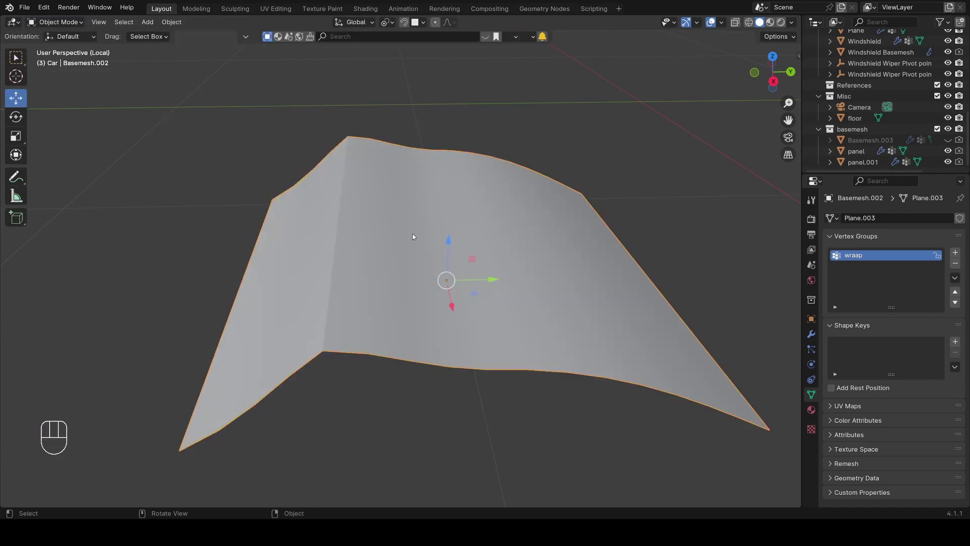
# - Apply the Subdivision modifier and examine the resulting dense vertex grid in Edit Mode
pyautogui.press('z')
pyautogui.press('z')
pyautogui.press('Tab')
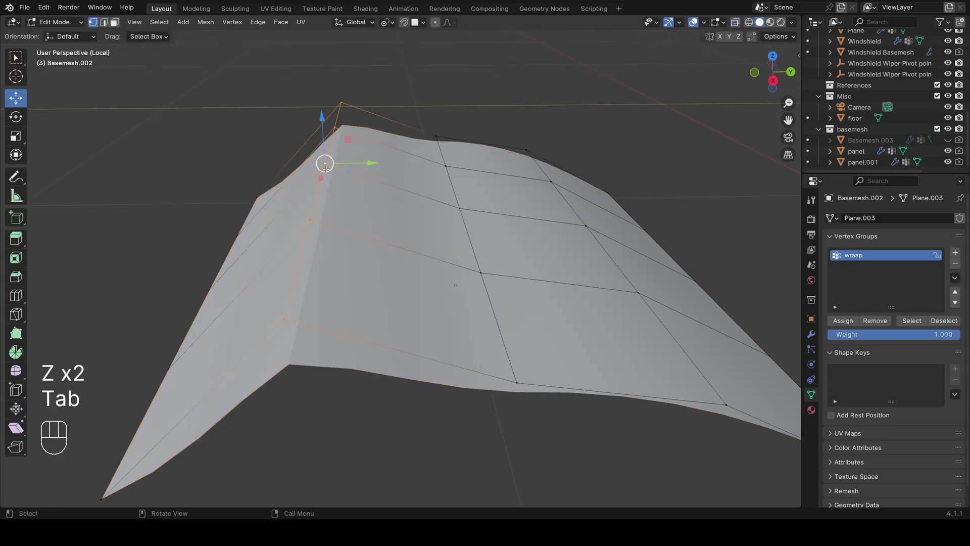
pyautogui.keyDown('alt'); pyautogui.click(460, 214); pyautogui.keyUp('alt')
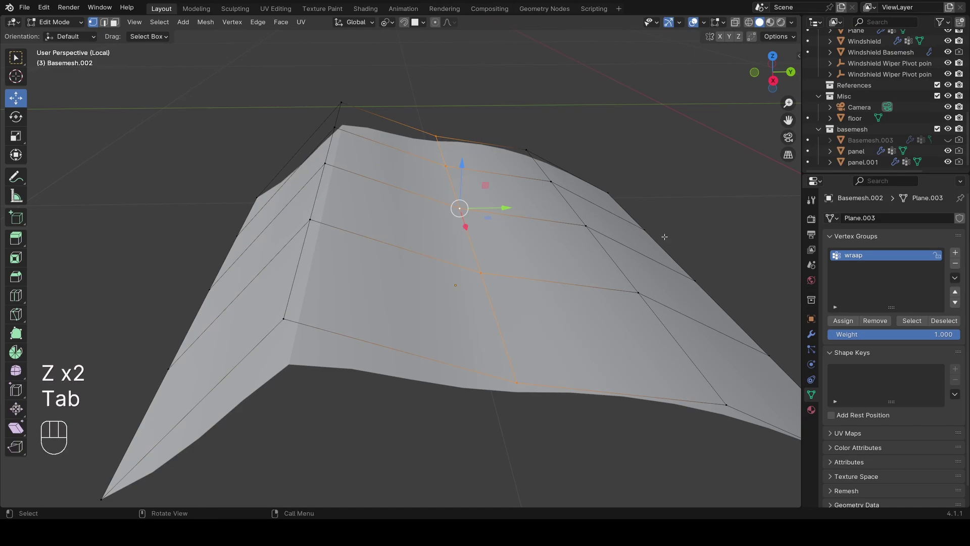
pyautogui.click(811, 333)
pyautogui.press('Tab')
pyautogui.hotkey('ctrl', 'a')
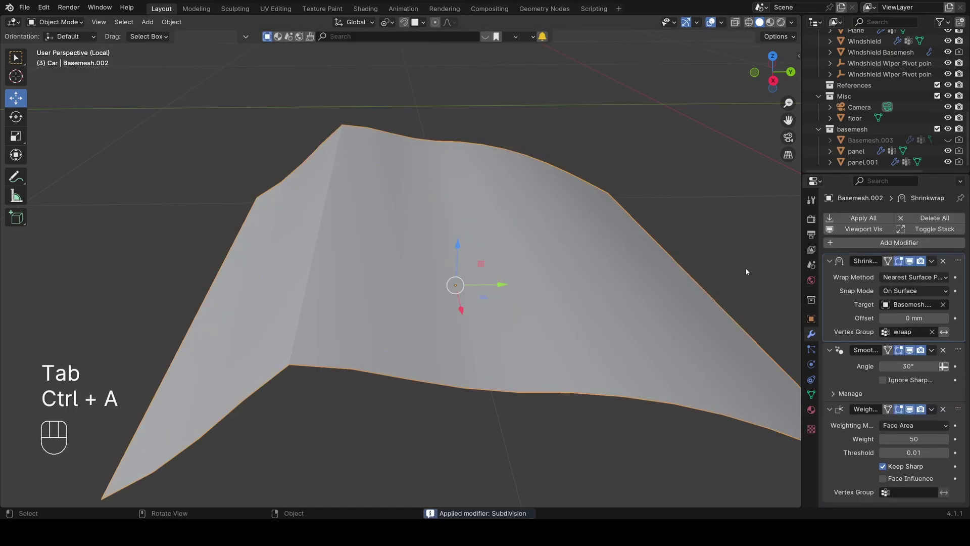
pyautogui.press('Tab')
pyautogui.click(393, 106)
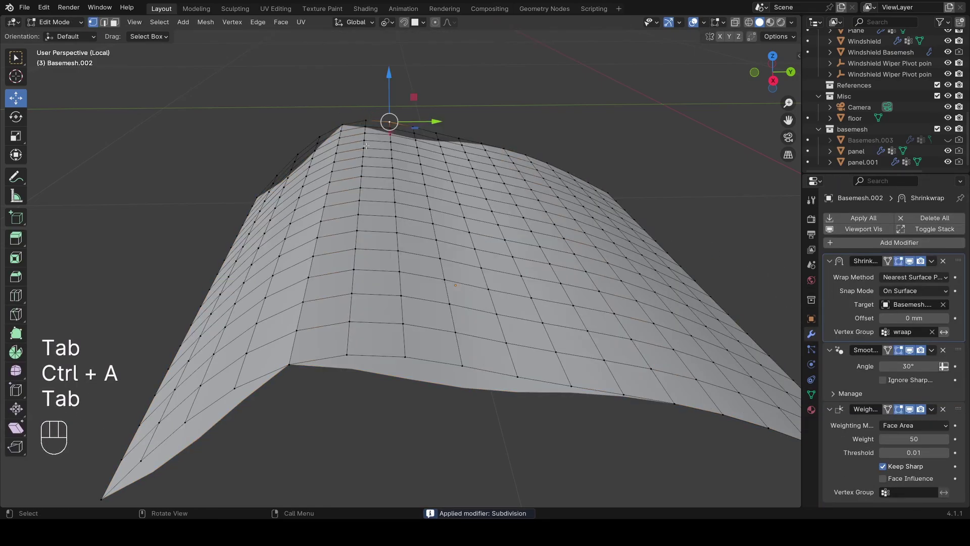
pyautogui.moveTo(393, 109); pyautogui.dragTo(356, 251, button='middle')
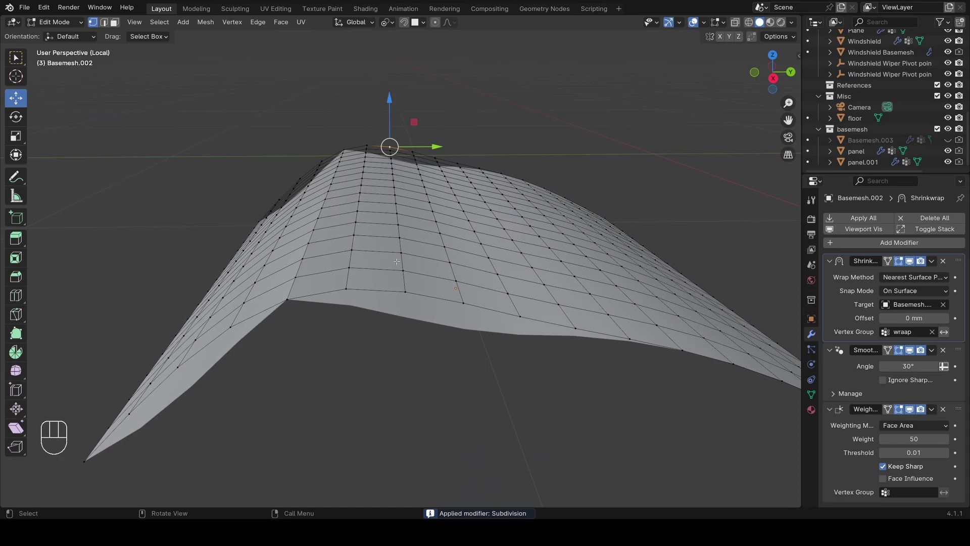
# - Undo the application of the Subdivision modifier and check the coarse mesh in wireframe
pyautogui.hotkey('ctrl', 'z')
pyautogui.hotkey('ctrl', 'z')
pyautogui.hotkey('ctrl', 'z')
pyautogui.hotkey('ctrl', 'z')
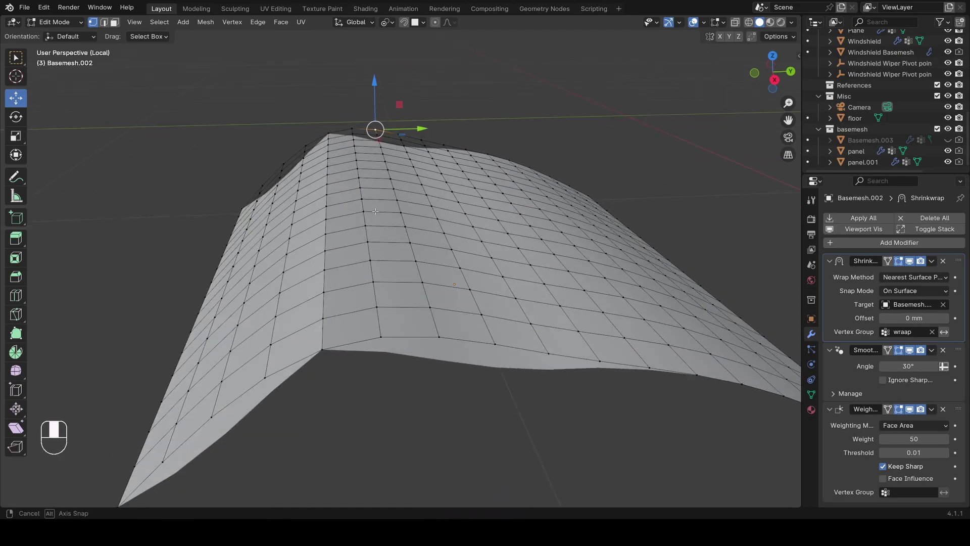
pyautogui.press('z')
pyautogui.scroll(-2, 301, 208)
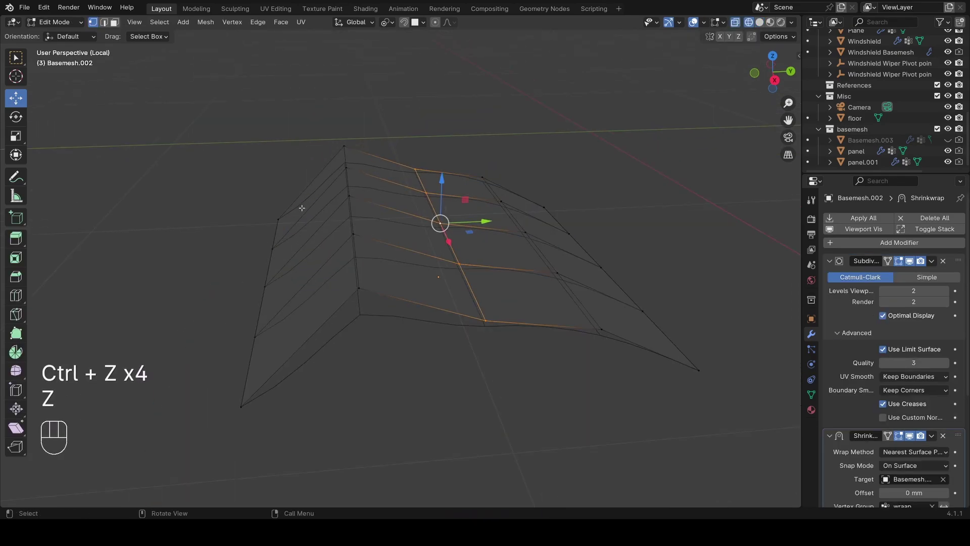
pyautogui.press('z')
# - Delete the raised lengthwise edge loop from the mesh as an edge loop
pyautogui.click(811, 394)
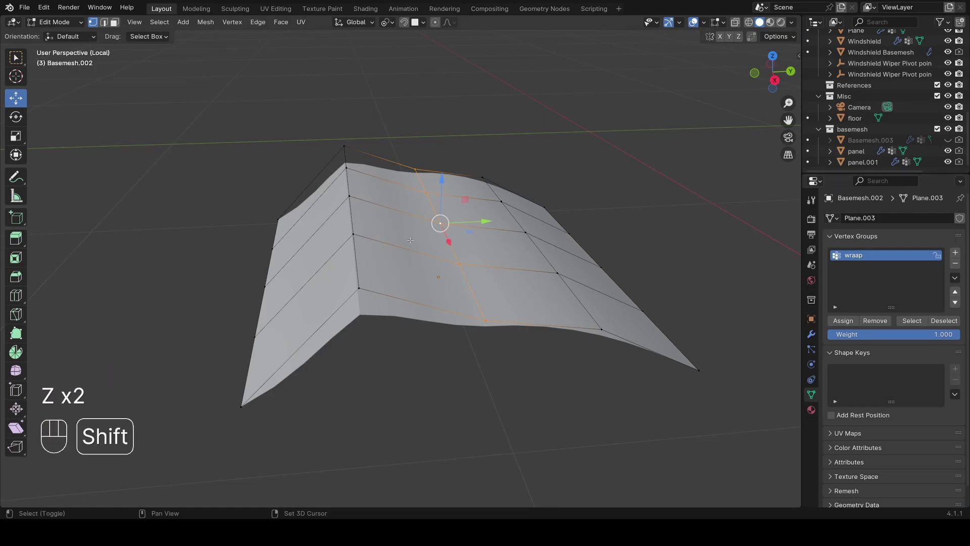
pyautogui.keyDown('shift'); pyautogui.moveTo(455, 263); pyautogui.dragTo(451, 216, button='middle'); pyautogui.keyUp('shift')
pyautogui.scroll(3, 452, 216)
pyautogui.press('x')
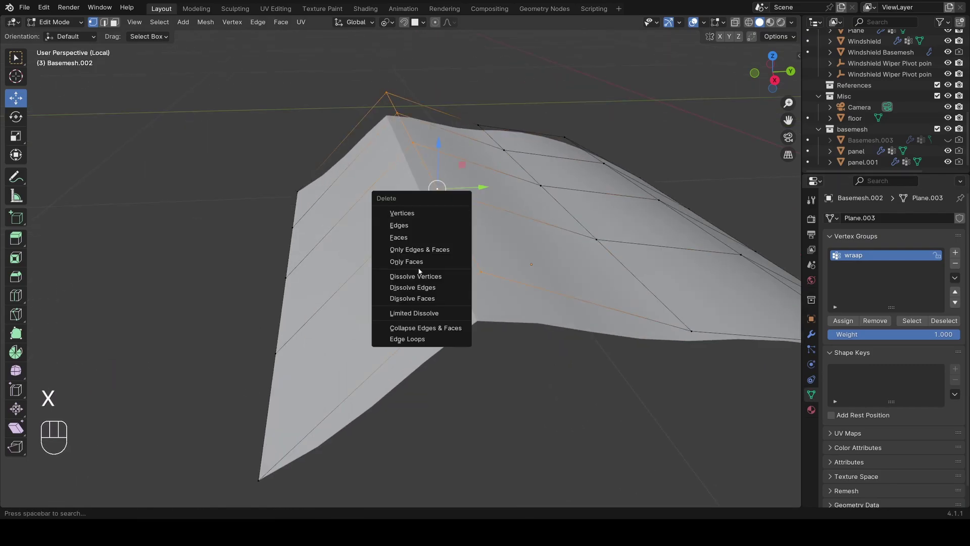
pyautogui.click(403, 338)
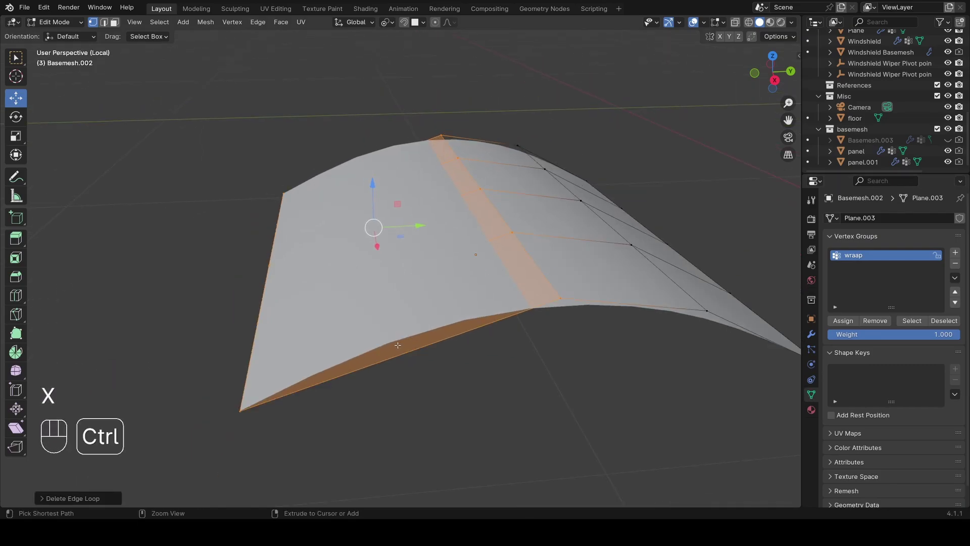
# - Cut a replacement lengthwise loop through the wide end span, raise it slightly along Z, and return to Object Mode
pyautogui.hotkey('ctrl', 'r')
pyautogui.click(398, 345)
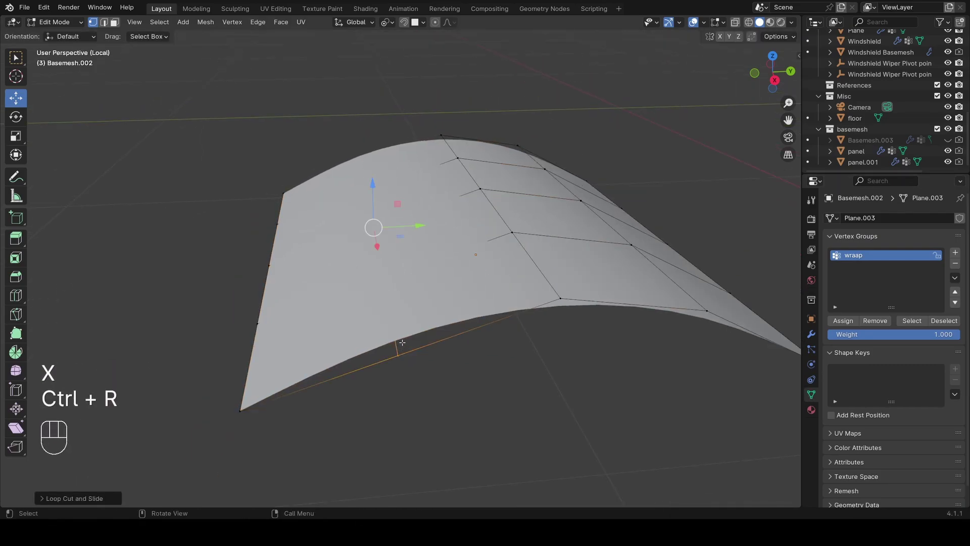
pyautogui.press('g')
pyautogui.press('z')
pyautogui.click(404, 313)
pyautogui.press('Tab')
pyautogui.scroll(-3, 405, 313)
pyautogui.moveTo(304, 237); pyautogui.dragTo(390, 276, button='middle')
pyautogui.moveTo(390, 263); pyautogui.dragTo(477, 265, button='middle')
pyautogui.scroll(3, 476, 264)
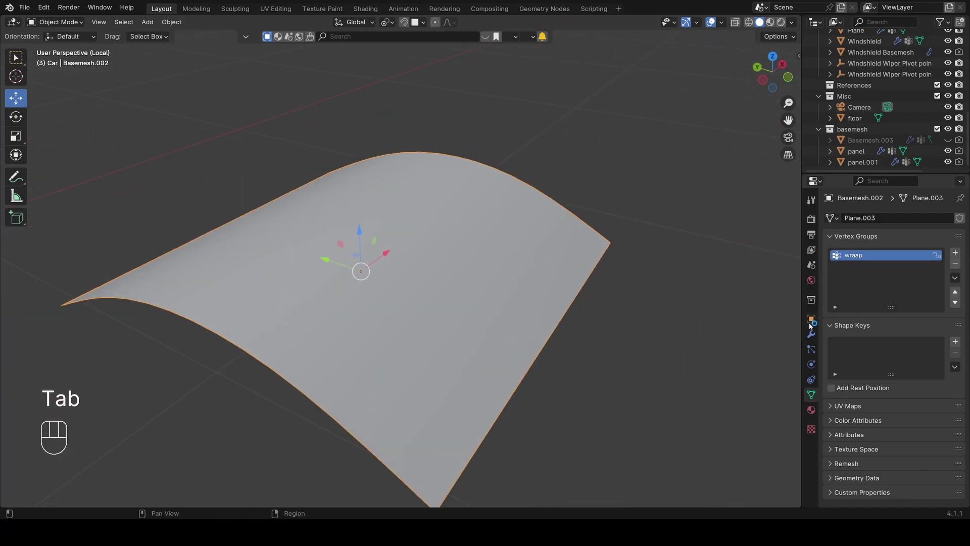
# - Add a second vertex group named "offset" and duplicate the Shrinkwrap modifier
pyautogui.click(955, 254)
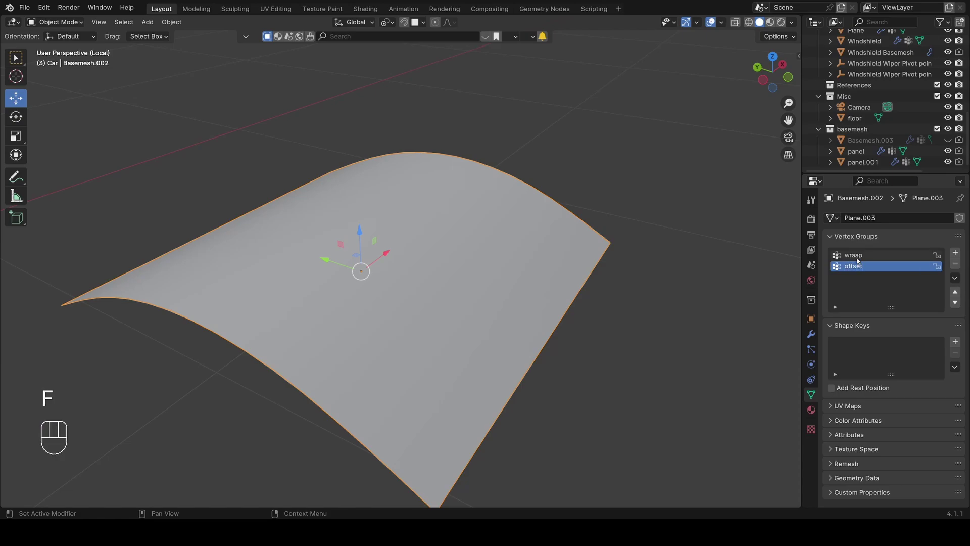
pyautogui.click(811, 334)
pyautogui.scroll(-5, 853, 347)
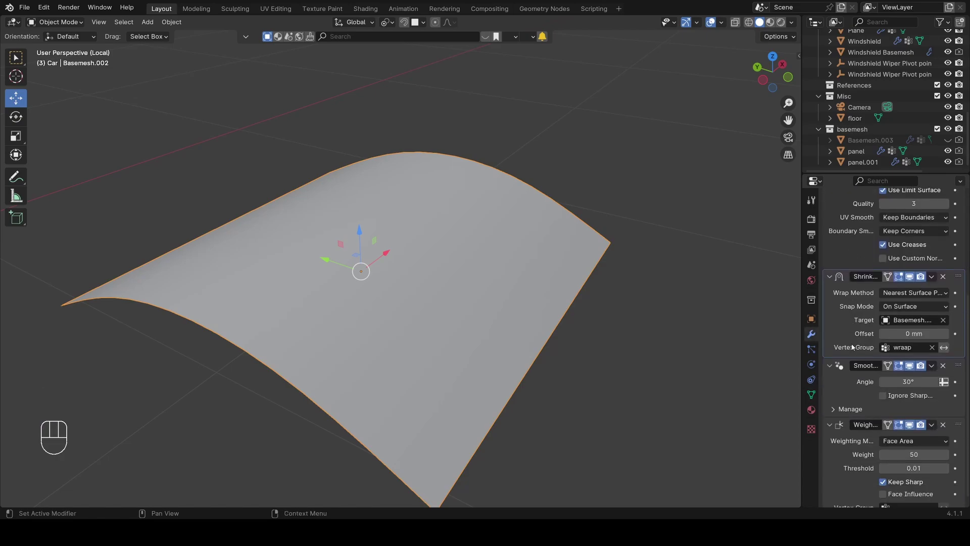
pyautogui.click(931, 278)
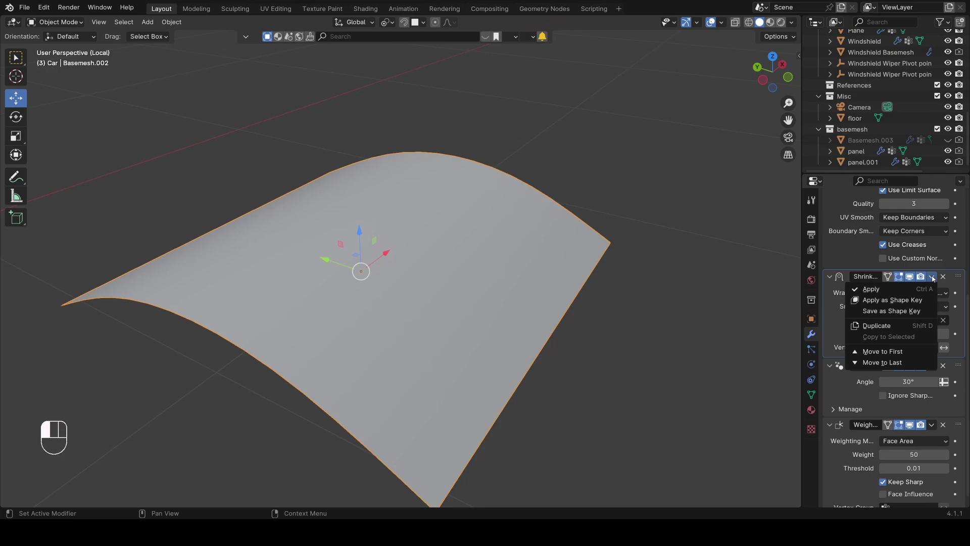
pyautogui.click(877, 326)
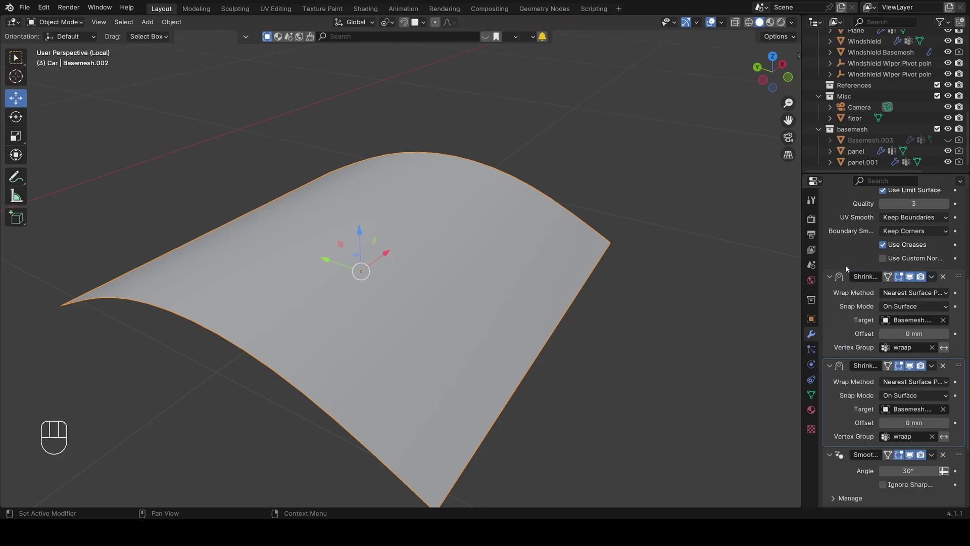
# - Set the duplicated Shrinkwrap modifier's vertex group to "offset"
pyautogui.scroll(5, 847, 269)
pyautogui.click(836, 241)
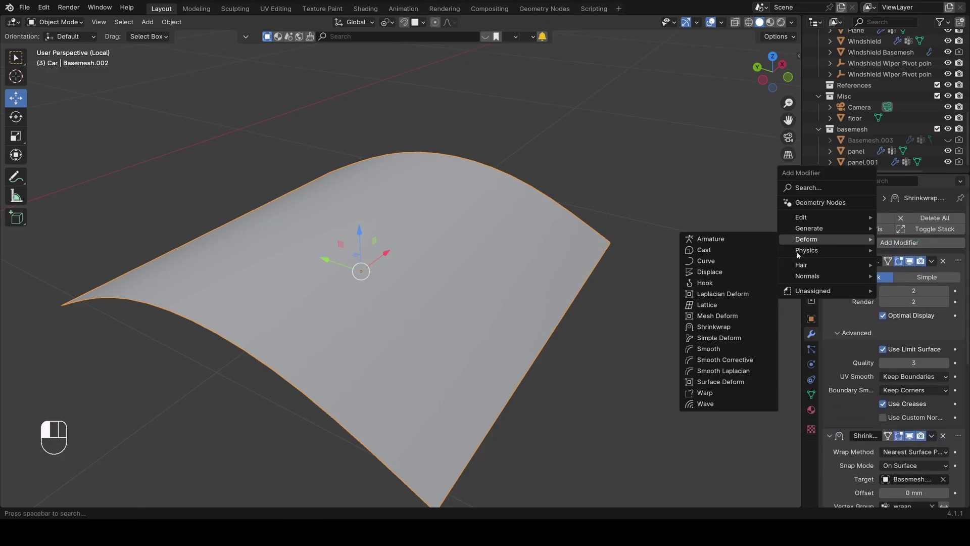
pyautogui.scroll(-5, 899, 337)
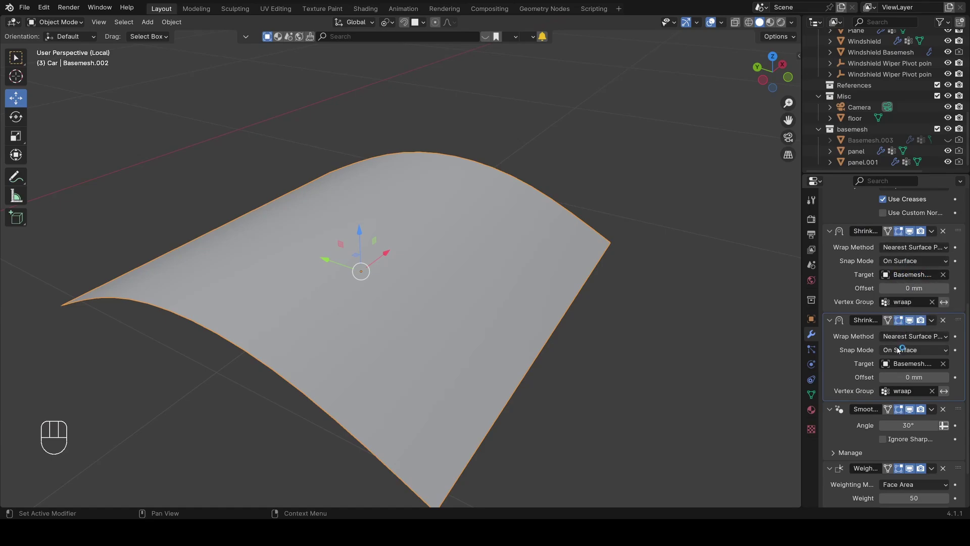
pyautogui.click(899, 391)
pyautogui.click(871, 417)
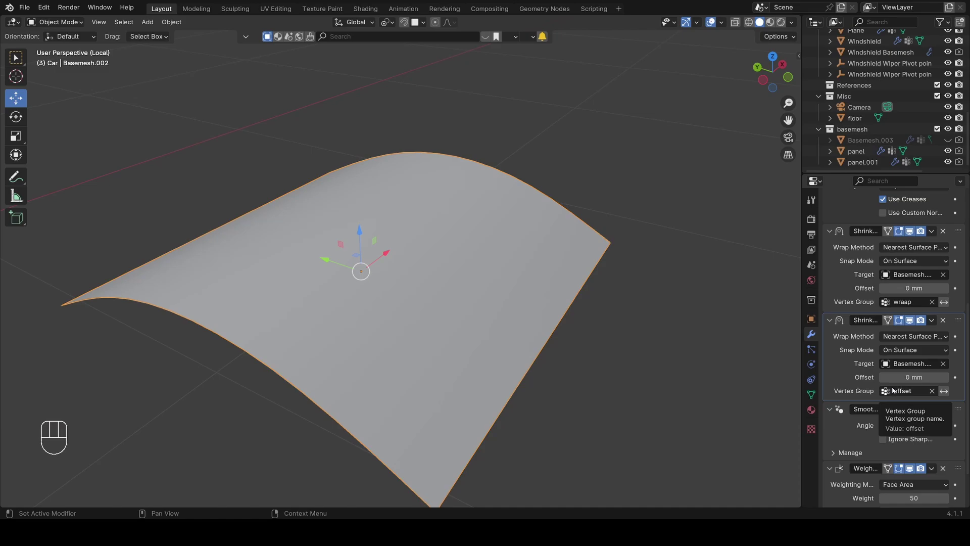
# - Try the Outside Surface snap mode on the second Shrinkwrap modifier
pyautogui.click(896, 349)
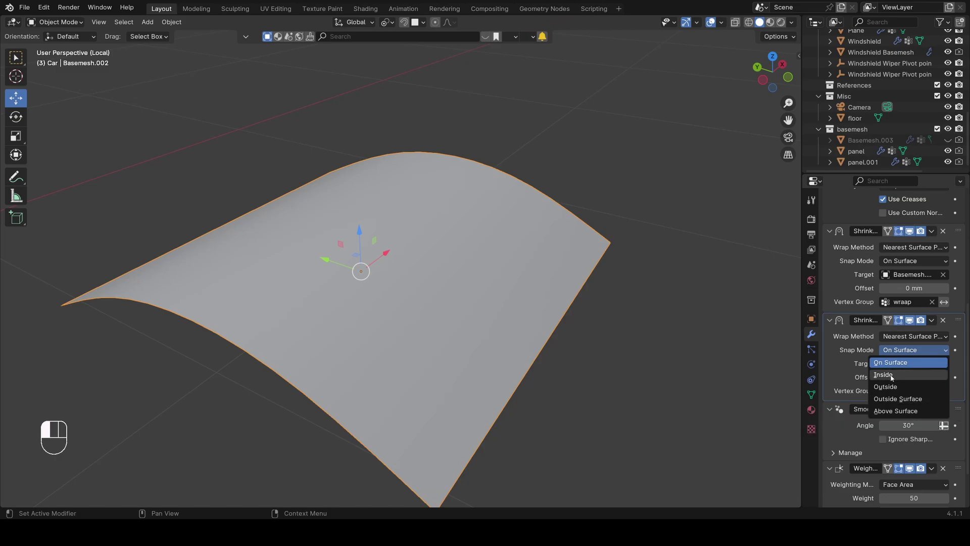
pyautogui.click(899, 399)
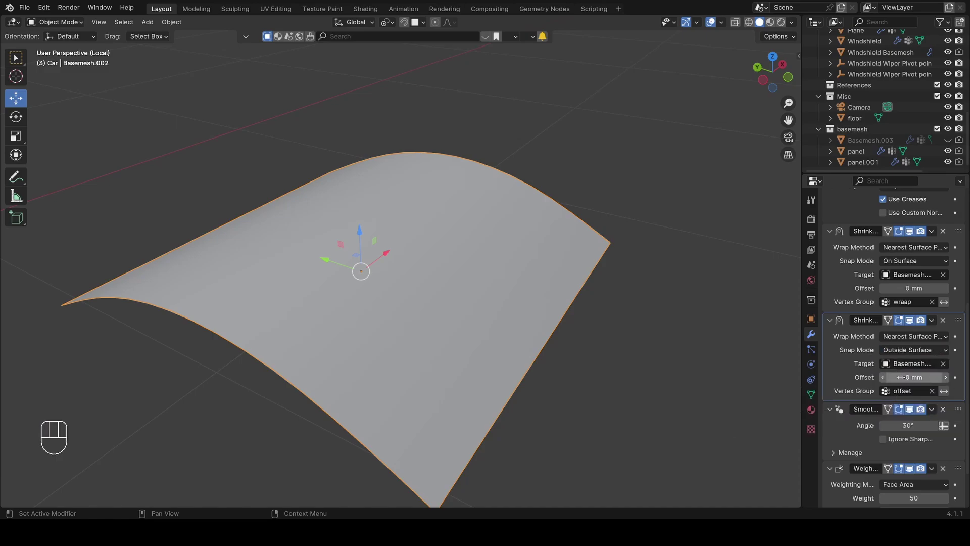
pyautogui.click(901, 377)
pyautogui.press('Escape')
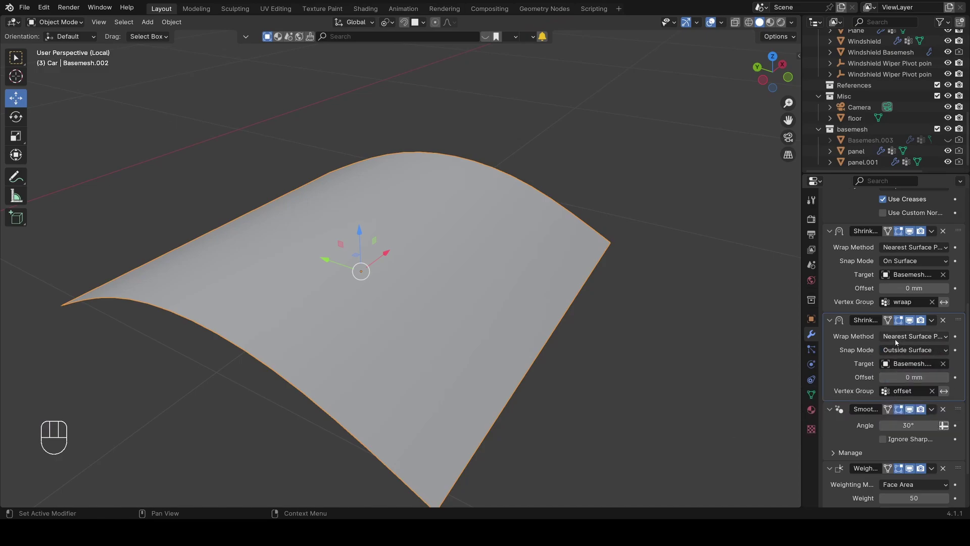
# - Set the second Shrinkwrap modifier's snap mode to Inside and its offset to -3 mm
pyautogui.click(904, 350)
pyautogui.click(896, 374)
pyautogui.click(909, 375)
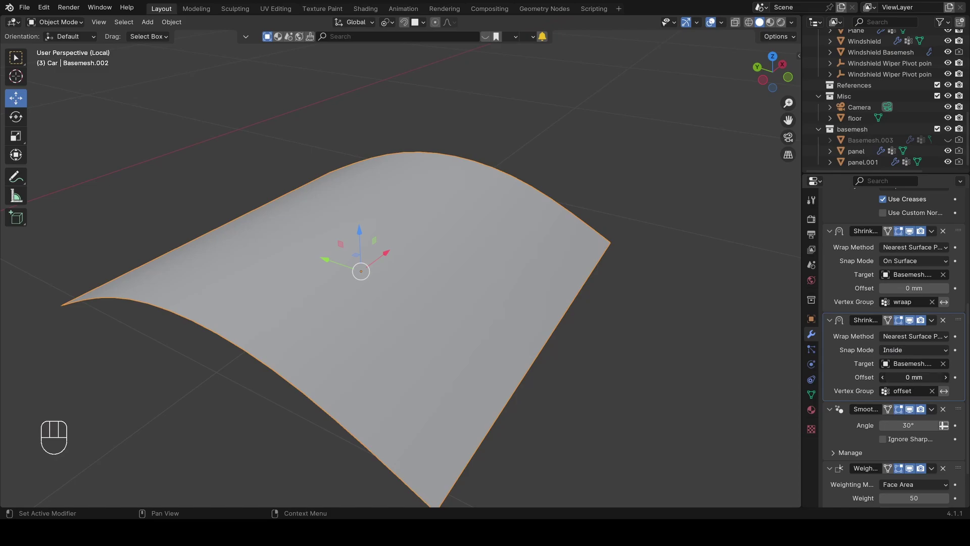
pyautogui.write('-3')
pyautogui.press('Return')
# - Enter Edit Mode on the curved mesh and bring up its vertex group settings
pyautogui.moveTo(388, 264); pyautogui.dragTo(419, 254, button='middle')
pyautogui.scroll(1, 419, 253)
pyautogui.press('Tab')
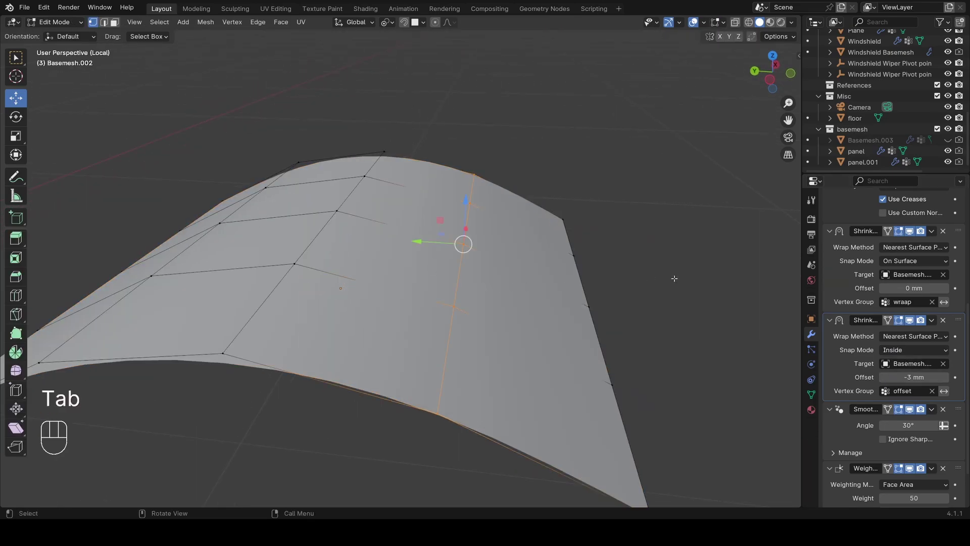
pyautogui.click(811, 395)
pyautogui.moveTo(506, 253); pyautogui.dragTo(530, 238, button='middle')
# - Try beveling the selected lengthwise loop into a strip with a center loop cut, and undo both operations
pyautogui.hotkey('ctrl', 'b')
pyautogui.click(538, 232)
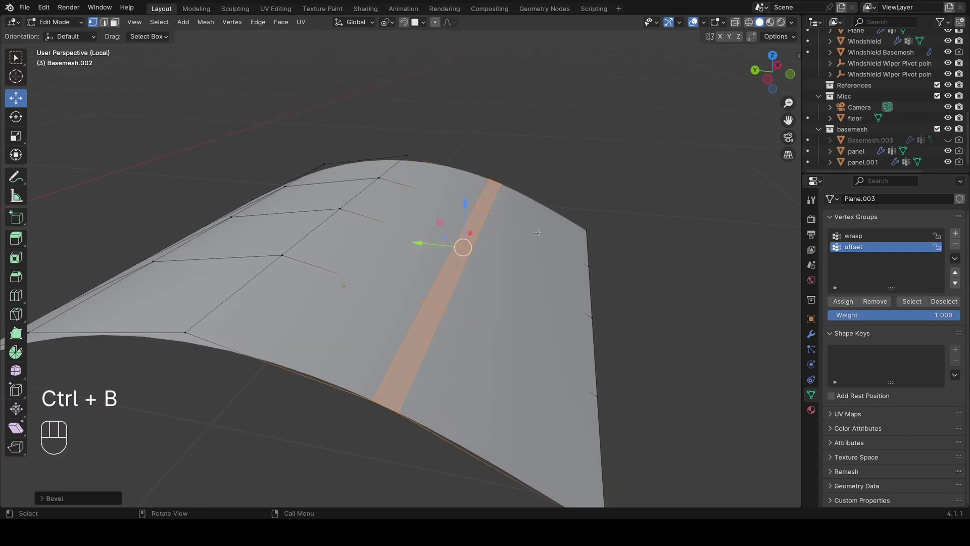
pyautogui.hotkey('ctrl', 'r')
pyautogui.click(482, 209)
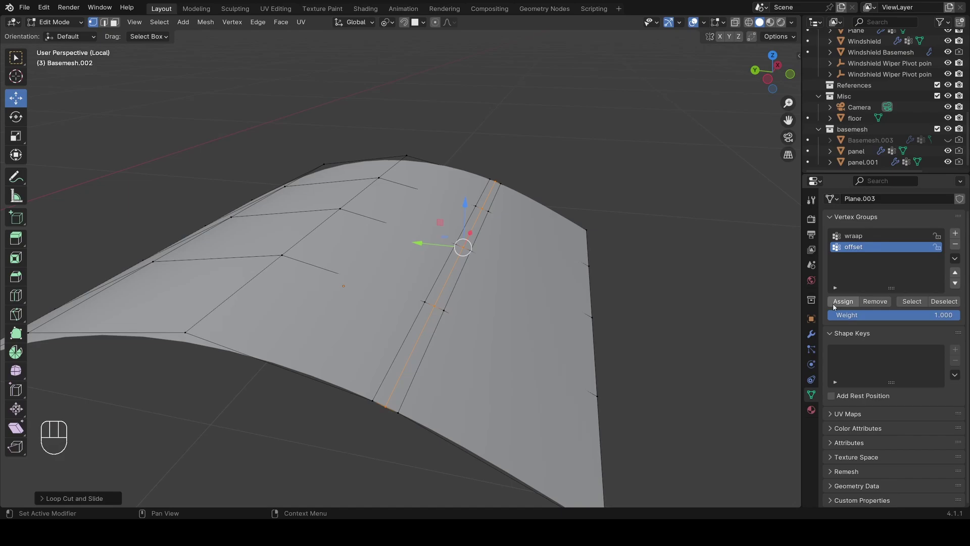
pyautogui.hotkey('ctrl', 'z')
pyautogui.hotkey('ctrl', 'z')
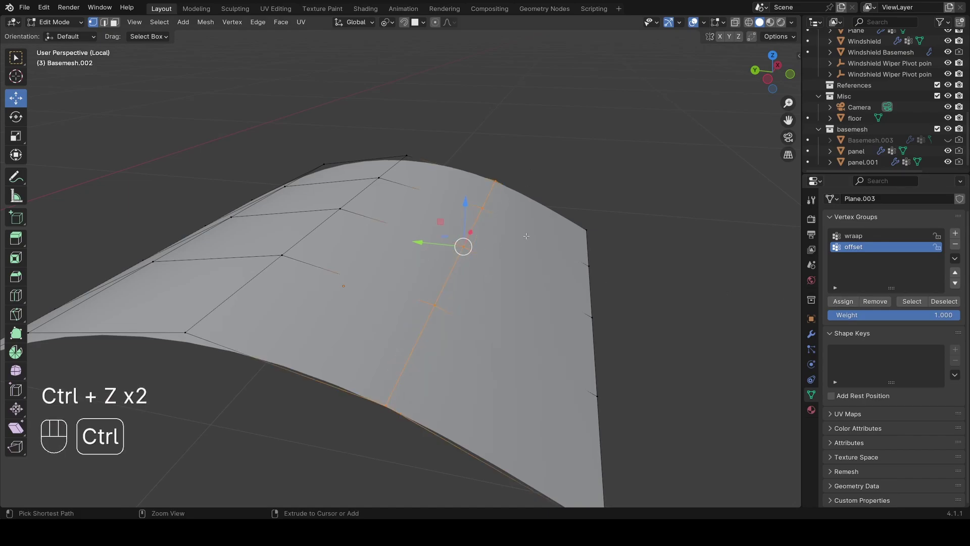
# - Bevel the selected lengthwise loop into a narrow strip and add one loop cut along its center
pyautogui.hotkey('ctrl', 'b')
pyautogui.click(462, 246)
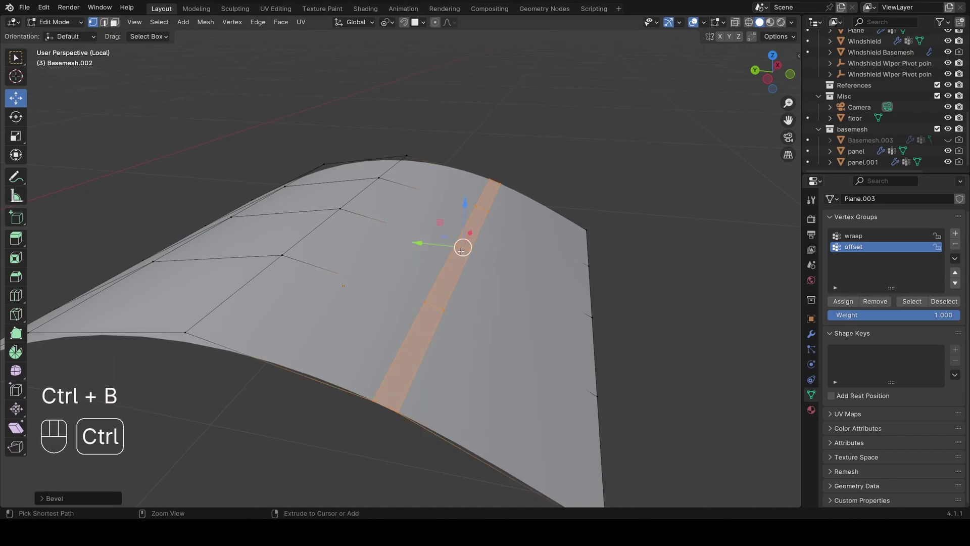
pyautogui.hotkey('ctrl', 'r')
pyautogui.click(461, 247)
pyautogui.click(462, 249)
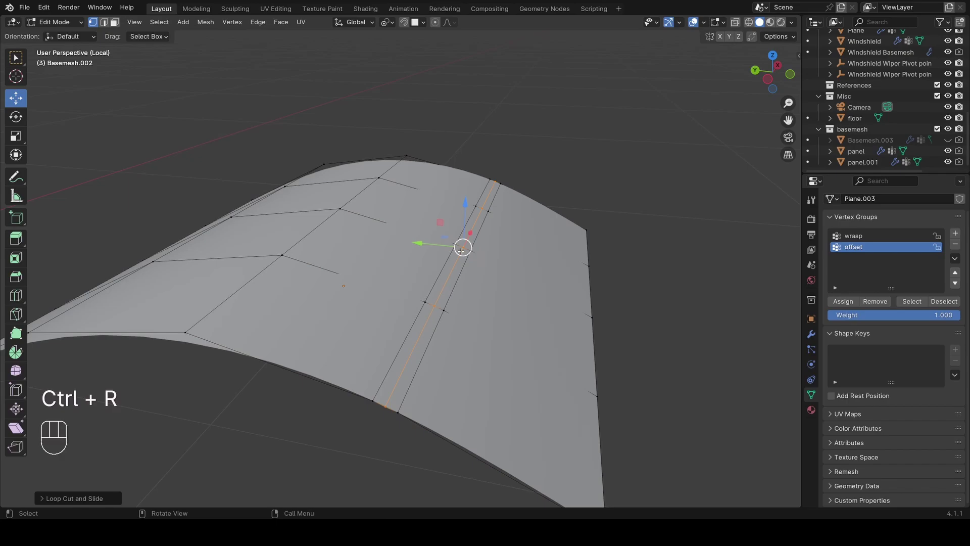
# - Assign the strip's center loop to the "offset" vertex group, return to Object Mode and show the Shrinkwrap modifier settings
pyautogui.click(842, 303)
pyautogui.press('Tab')
pyautogui.moveTo(469, 330); pyautogui.dragTo(506, 354, button='middle')
pyautogui.keyDown('shift'); pyautogui.moveTo(505, 354); pyautogui.dragTo(725, 298, button='middle'); pyautogui.keyUp('shift')
pyautogui.scroll(1, 726, 301)
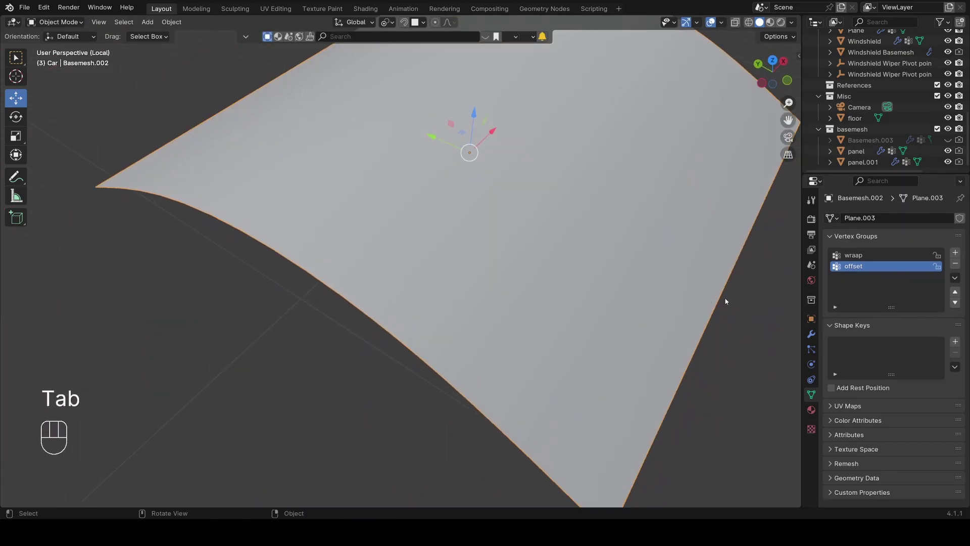
pyautogui.click(810, 336)
pyautogui.scroll(-2, 855, 383)
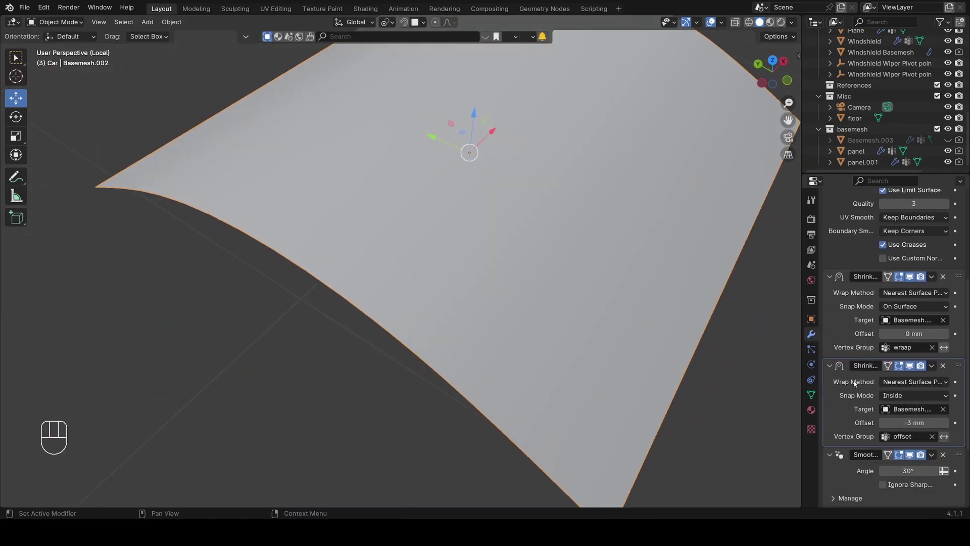
# - Set the second Shrinkwrap modifier's snap mode to Outside Surface and its offset to -13 mm
pyautogui.click(894, 397)
pyautogui.click(898, 444)
pyautogui.moveTo(623, 321); pyautogui.dragTo(604, 324, button='middle')
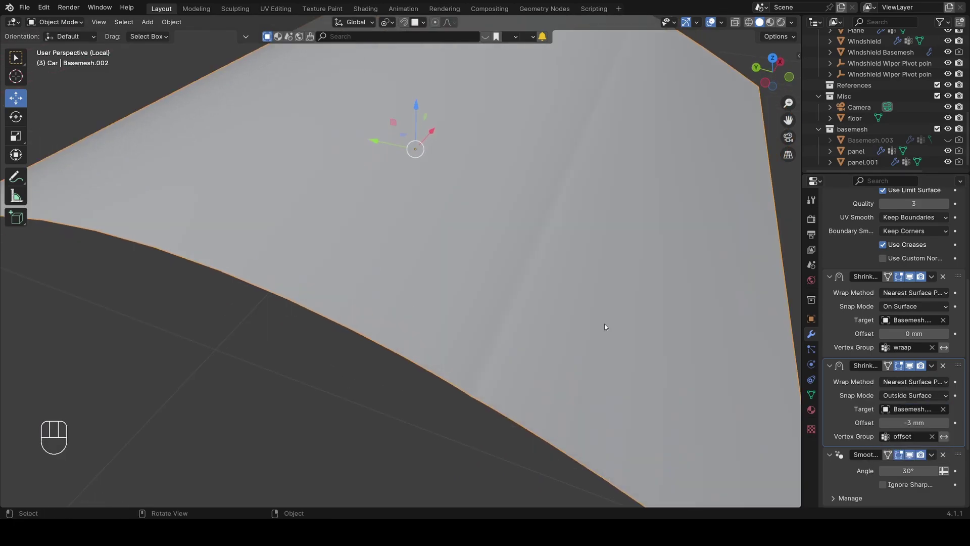
pyautogui.click(885, 424)
pyautogui.write('-13')
pyautogui.press('Return')
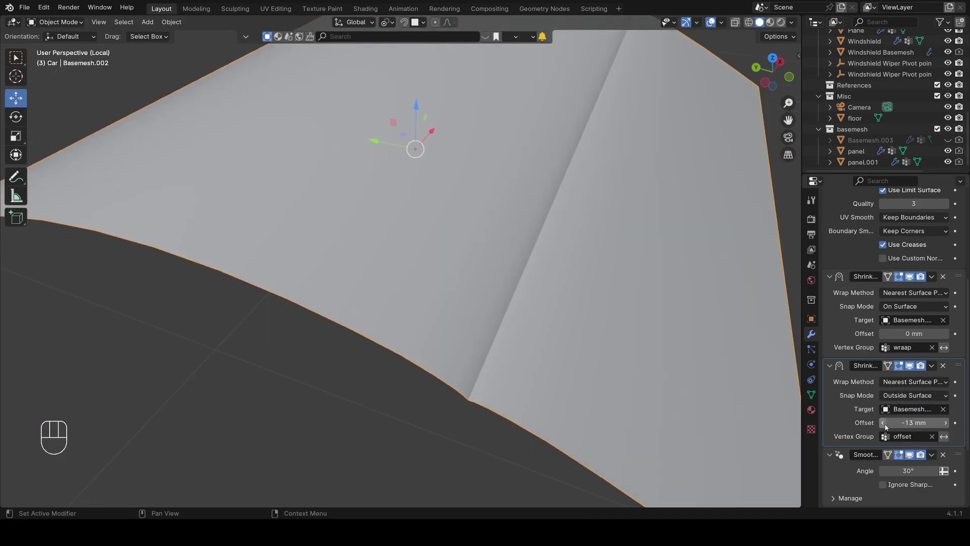
# - Add a supporting loop cut close to each side of the groove, then return to Object Mode
pyautogui.scroll(-2, 566, 316)
pyautogui.moveTo(566, 316); pyautogui.dragTo(439, 364, button='middle')
pyautogui.scroll(3, 493, 327)
pyautogui.press('Tab')
pyautogui.press('a')
pyautogui.press('2')
pyautogui.hotkey('alt', 'a')
pyautogui.hotkey('ctrl', 'r')
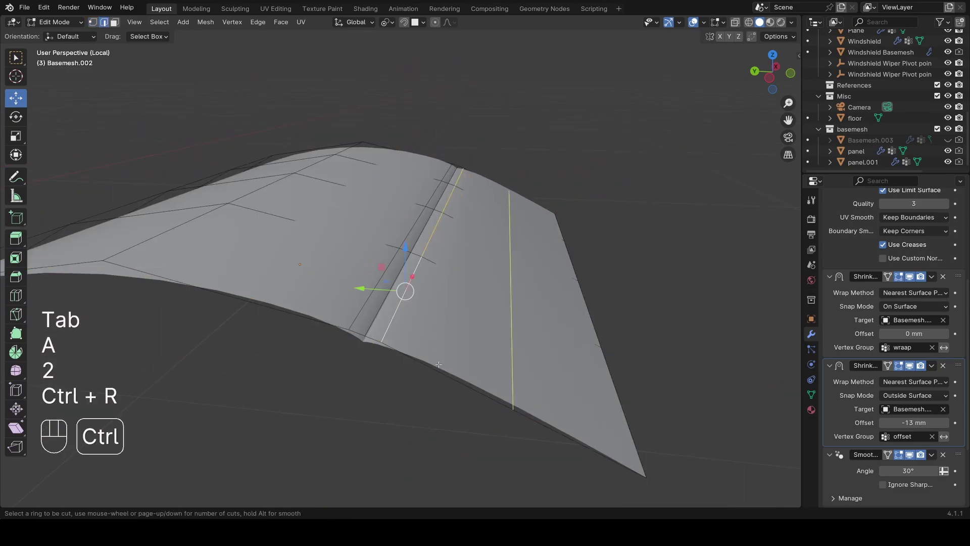
pyautogui.click(439, 364)
pyautogui.click(338, 307)
pyautogui.hotkey('ctrl', 'r')
pyautogui.click(456, 219)
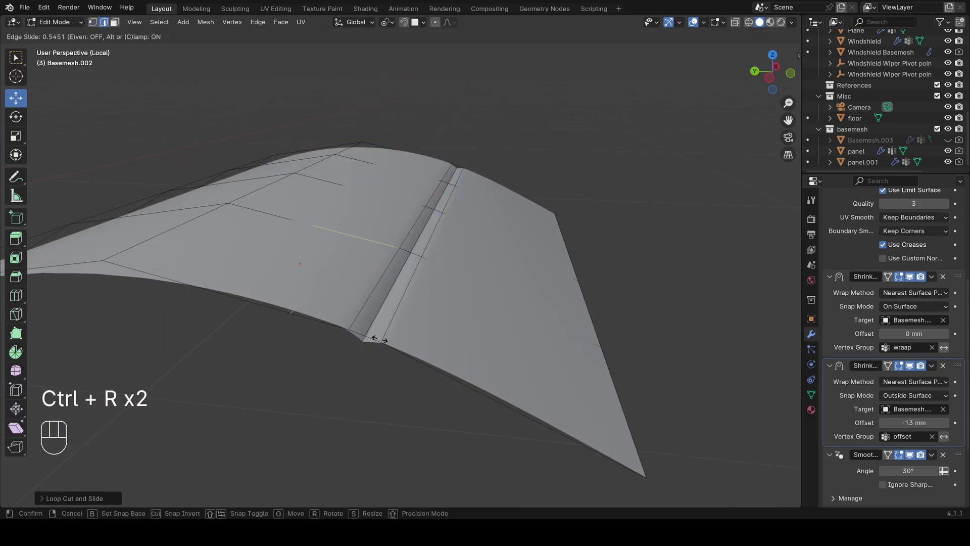
pyautogui.click(418, 358)
pyautogui.press('Tab')
# - Examine the groove and the surrounding curvature of the surface from several angles
pyautogui.scroll(5, 373, 327)
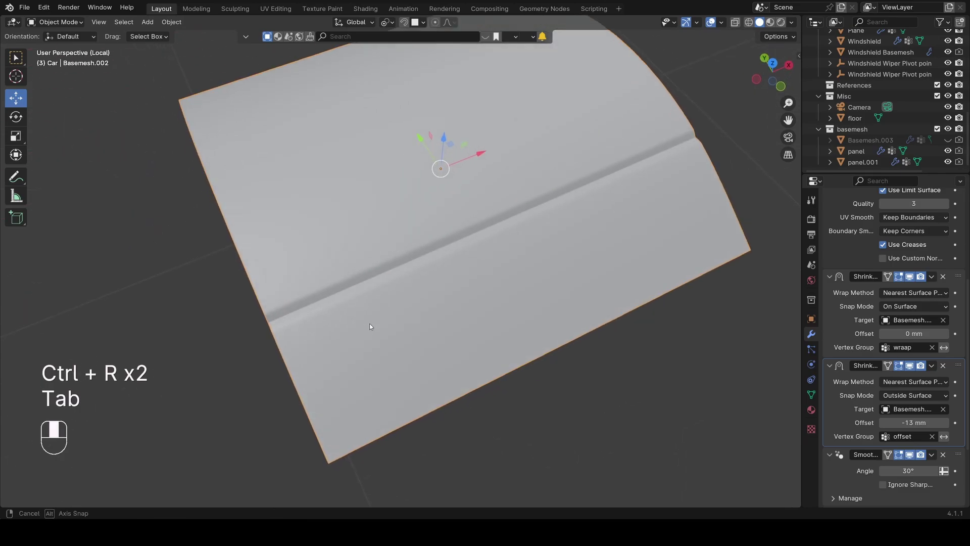
pyautogui.moveTo(373, 328); pyautogui.dragTo(429, 302, button='middle')
pyautogui.hotkey('alt', 'a')
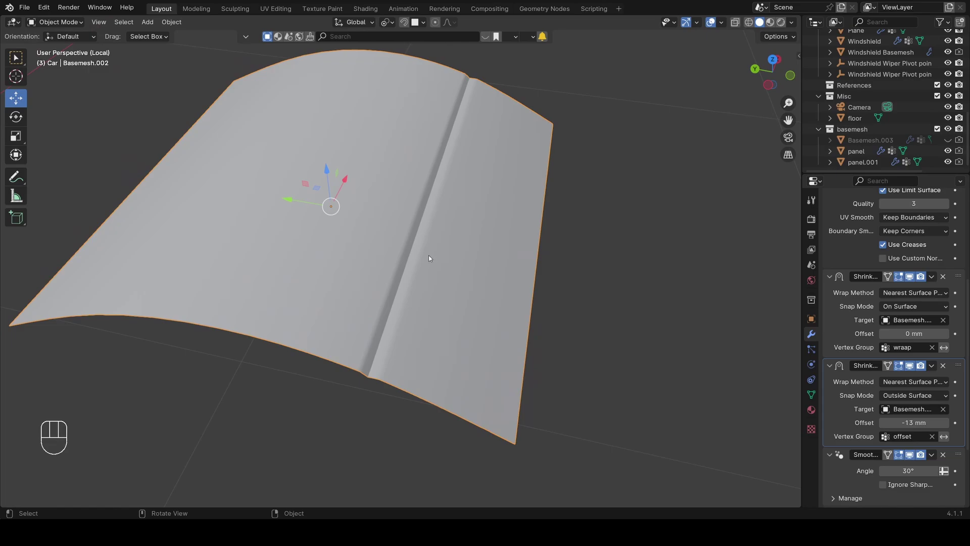
pyautogui.scroll(-2, 428, 258)
pyautogui.moveTo(428, 255); pyautogui.dragTo(215, 227, button='middle')
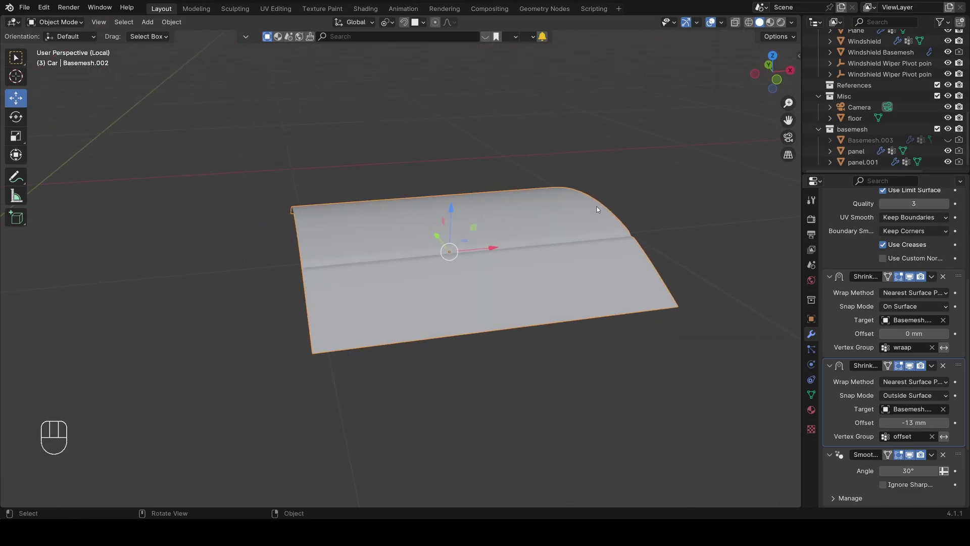
pyautogui.moveTo(599, 213); pyautogui.dragTo(479, 179, button='middle')
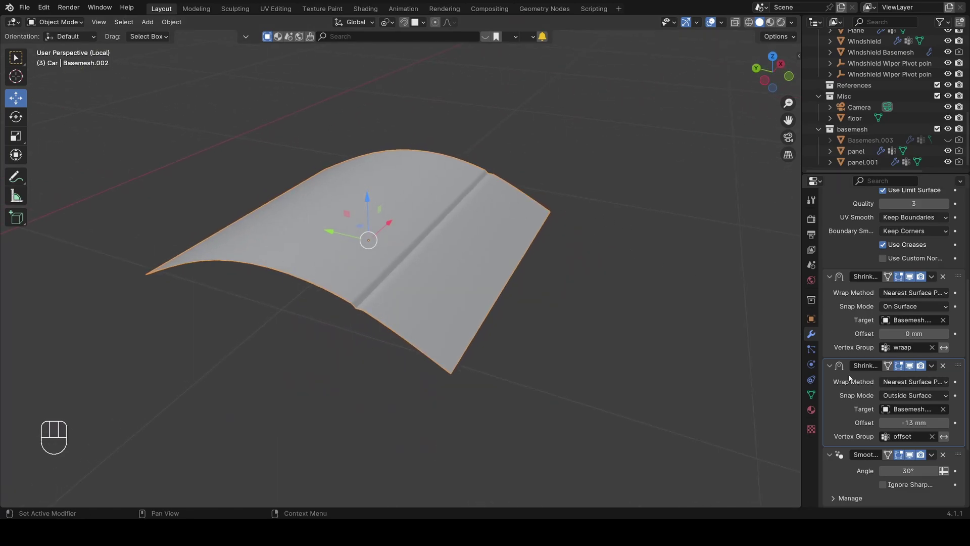
pyautogui.moveTo(462, 225); pyautogui.dragTo(460, 240, button='middle')
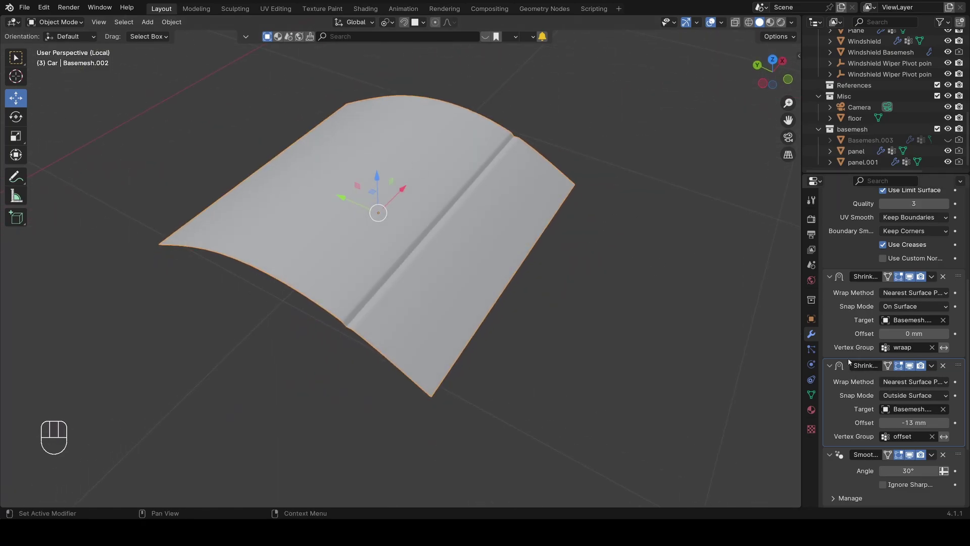
pyautogui.moveTo(377, 171); pyautogui.dragTo(456, 268, button='middle')
# - Select the block of large faces on the wide side of the groove in face mode
pyautogui.press('Tab')
pyautogui.press('3')
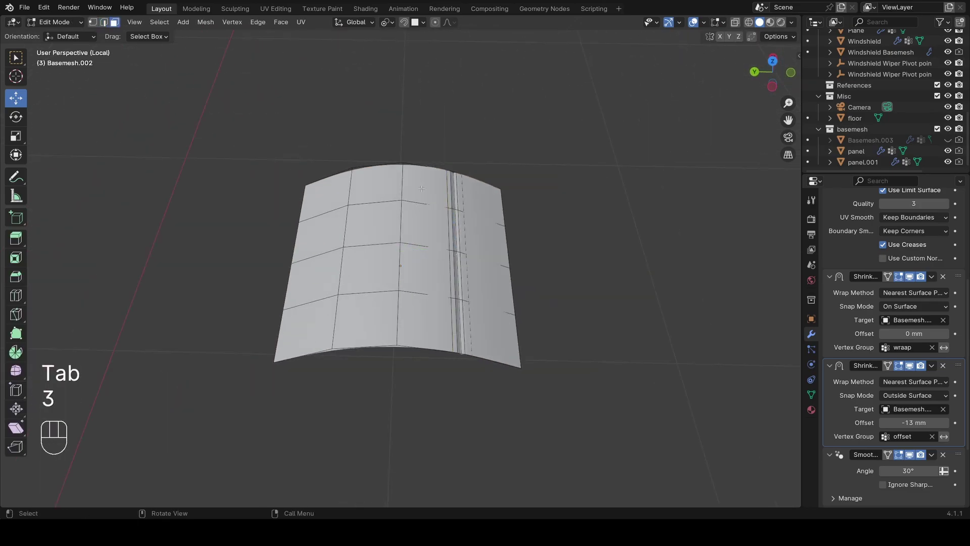
pyautogui.click(424, 184)
pyautogui.keyDown('ctrl'); pyautogui.click(310, 329); pyautogui.keyUp('ctrl')
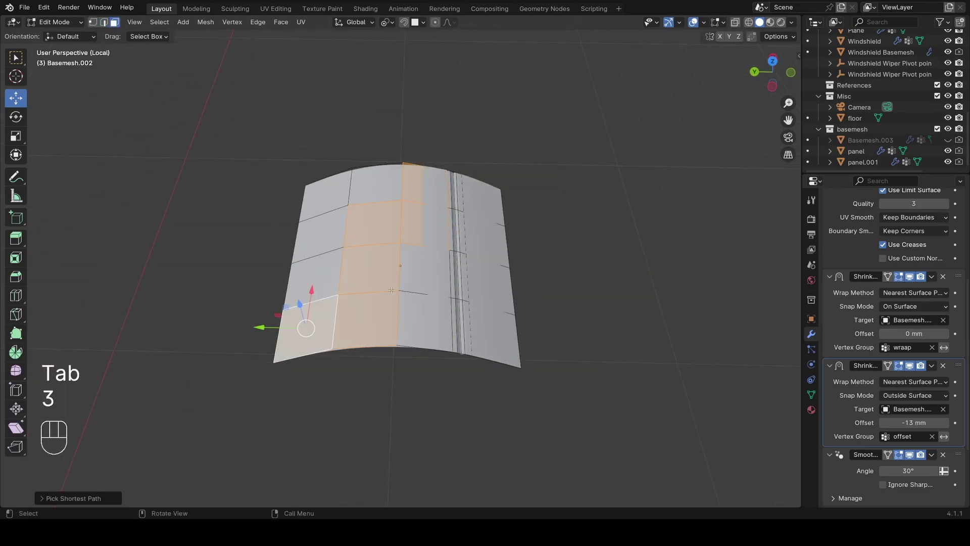
pyautogui.click(316, 195)
pyautogui.keyDown('ctrl'); pyautogui.keyDown('shift'); pyautogui.click(419, 319); pyautogui.keyUp('shift'); pyautogui.keyUp('ctrl')
pyautogui.scroll(3, 425, 320)
pyautogui.scroll(2, 531, 309)
pyautogui.keyDown('shift'); pyautogui.moveTo(455, 320); pyautogui.dragTo(516, 306, button='middle'); pyautogui.keyUp('shift')
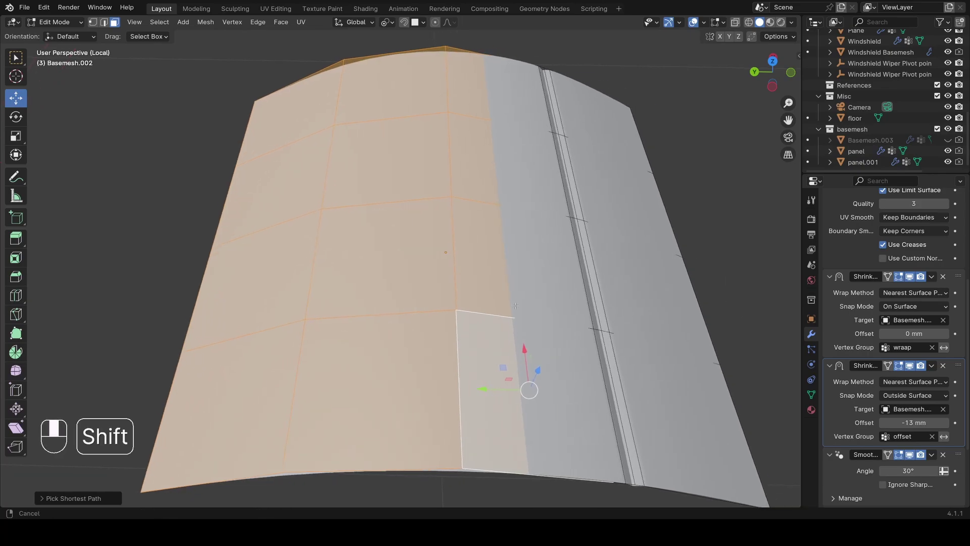
pyautogui.scroll(-2, 514, 305)
pyautogui.scroll(1, 512, 302)
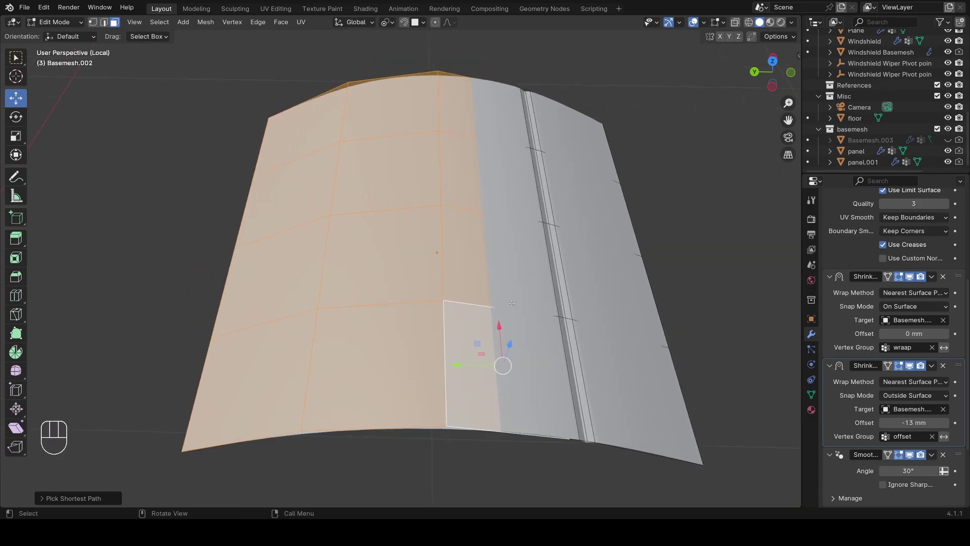
pyautogui.scroll(-2, 512, 303)
# - Compare the wireframe density of the quilted panel and the groove mesh, then isolate the groove mesh in solid shading
pyautogui.press('/')
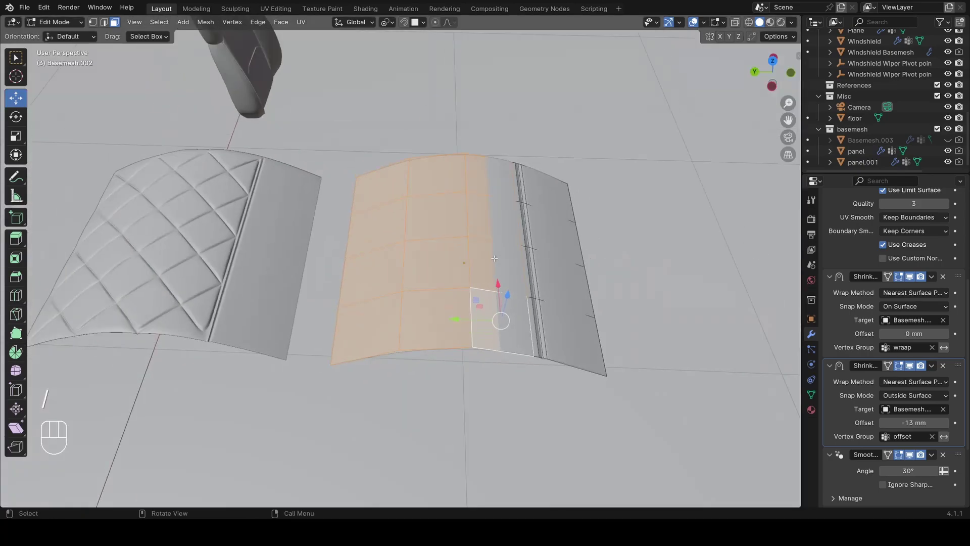
pyautogui.press('Tab')
pyautogui.scroll(5, 407, 292)
pyautogui.press('z')
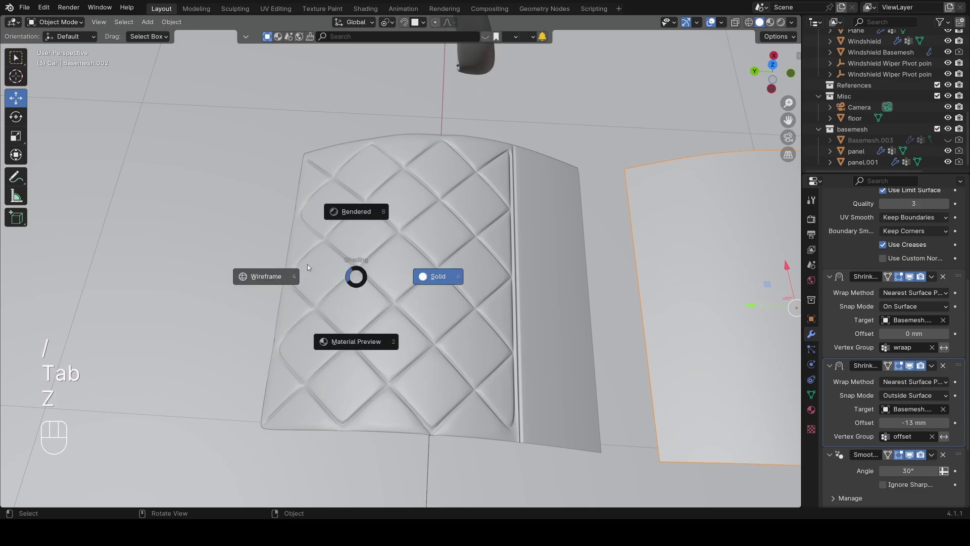
pyautogui.keyDown('shift'); pyautogui.moveTo(385, 279); pyautogui.dragTo(328, 260, button='middle'); pyautogui.keyUp('shift')
pyautogui.press('z')
pyautogui.moveTo(728, 329)
pyautogui.keyDown('shift'); pyautogui.mouseDown(button='middle')
pyautogui.moveTo(510, 299)
pyautogui.moveTo(454, 280)
pyautogui.mouseUp(button='middle'); pyautogui.keyUp('shift')
pyautogui.press('z')
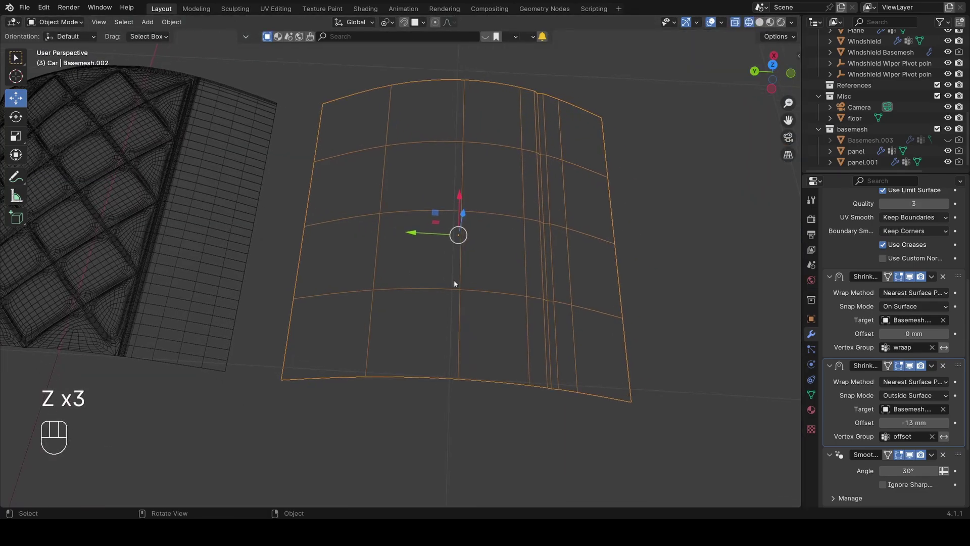
pyautogui.press('/')
pyautogui.press('z')
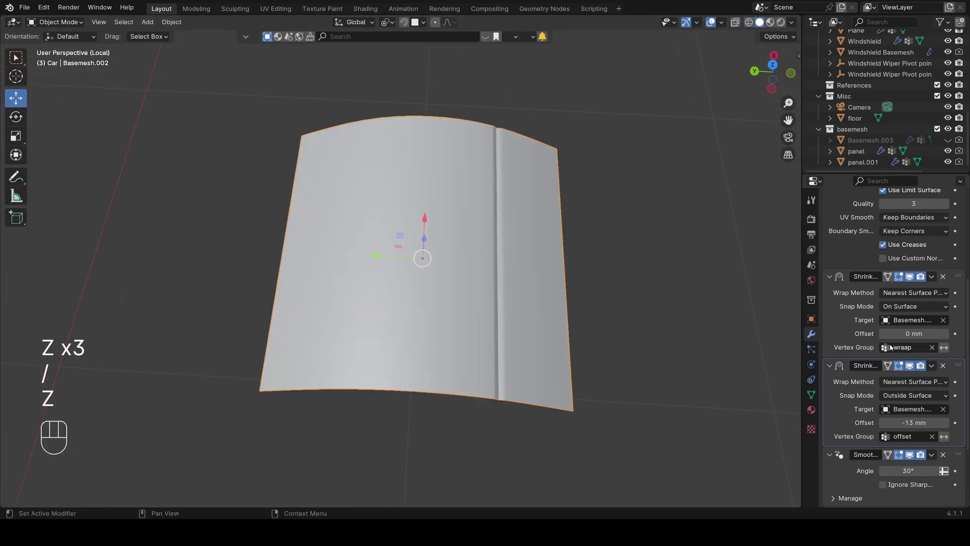
# - Add a third vertex group named "positive" to the groove mesh
pyautogui.click(811, 394)
pyautogui.click(954, 253)
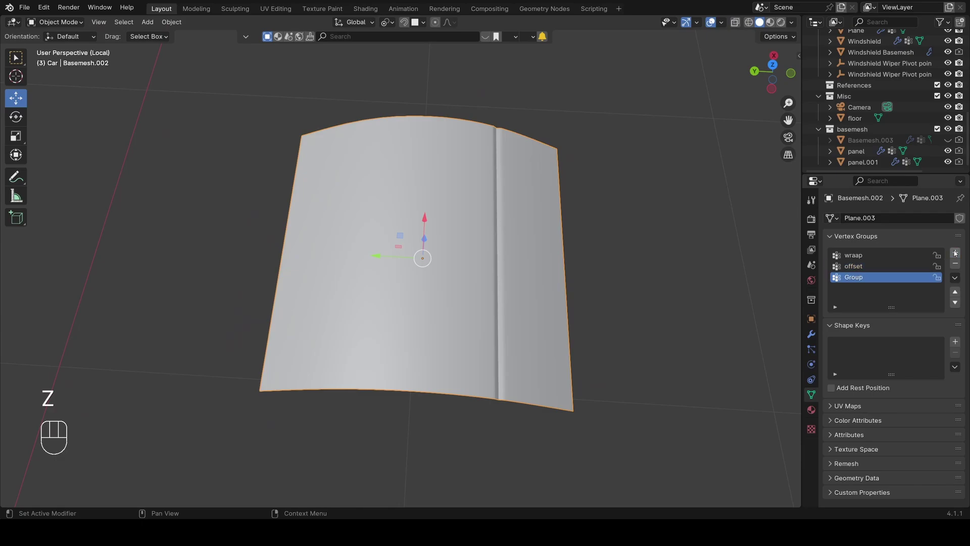
pyautogui.moveTo(545, 257); pyautogui.dragTo(526, 252, button='middle')
pyautogui.scroll(3, 533, 243)
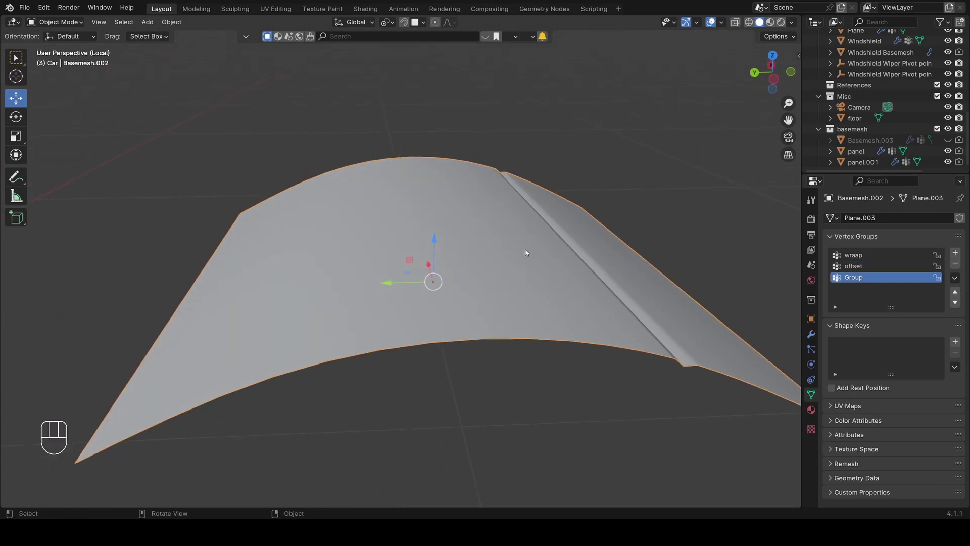
pyautogui.moveTo(662, 274); pyautogui.dragTo(541, 314, button='middle')
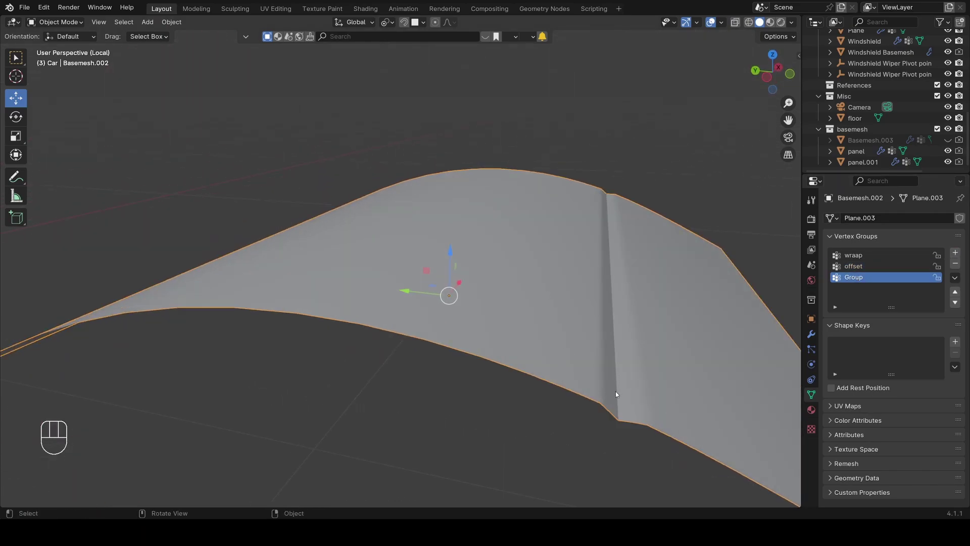
pyautogui.moveTo(615, 393); pyautogui.dragTo(456, 267, button='middle')
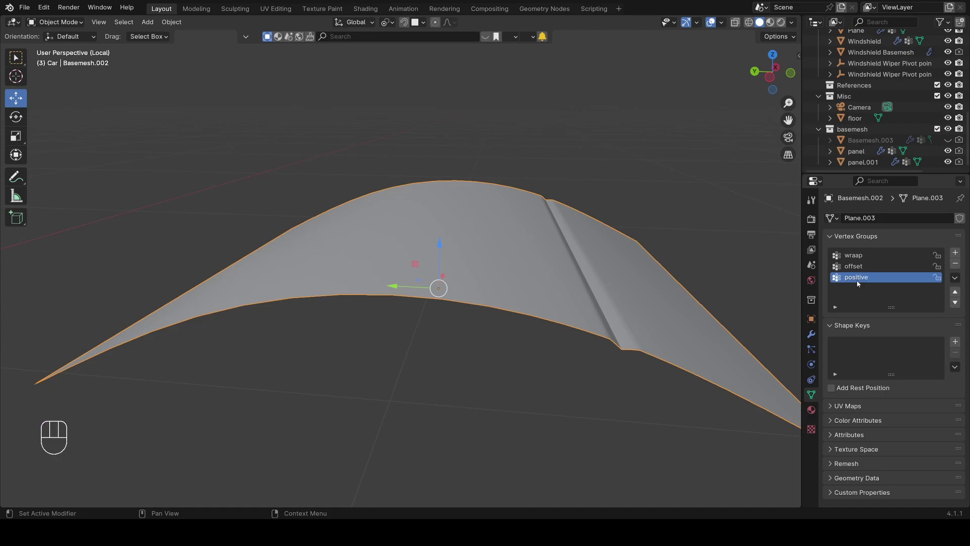
# - Duplicate the Shrinkwrap modifier that uses the "offset" group and inspect the groove
pyautogui.click(811, 334)
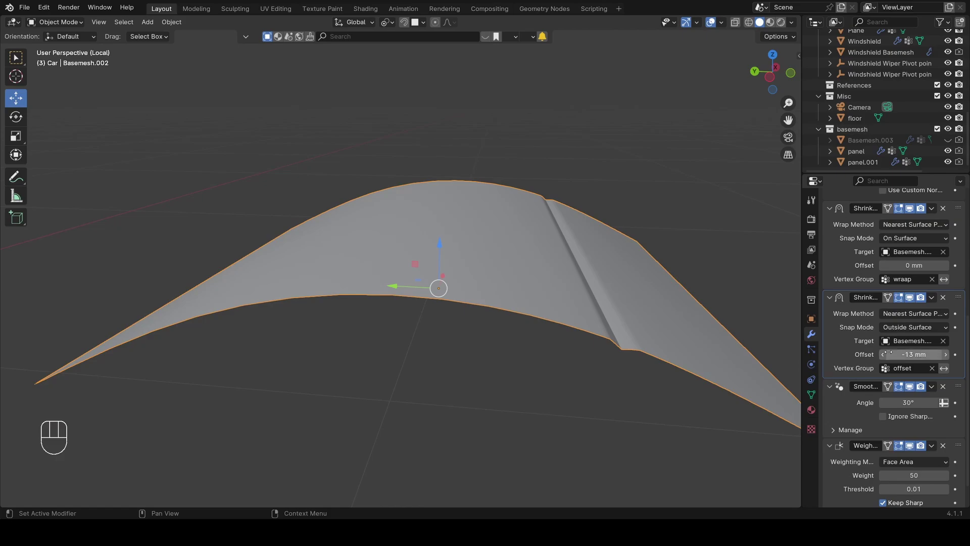
pyautogui.click(933, 298)
pyautogui.click(897, 347)
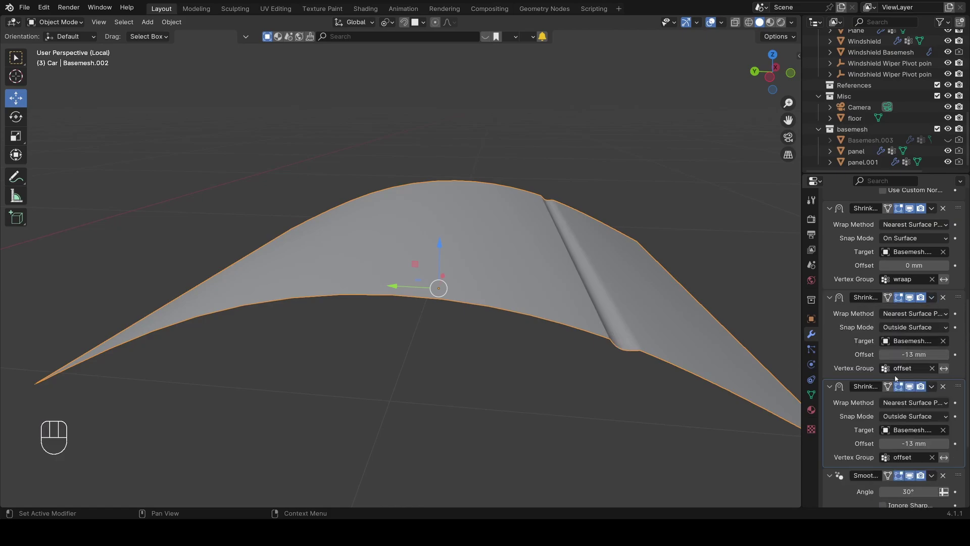
pyautogui.moveTo(665, 351); pyautogui.dragTo(636, 351, button='middle')
pyautogui.scroll(3, 612, 367)
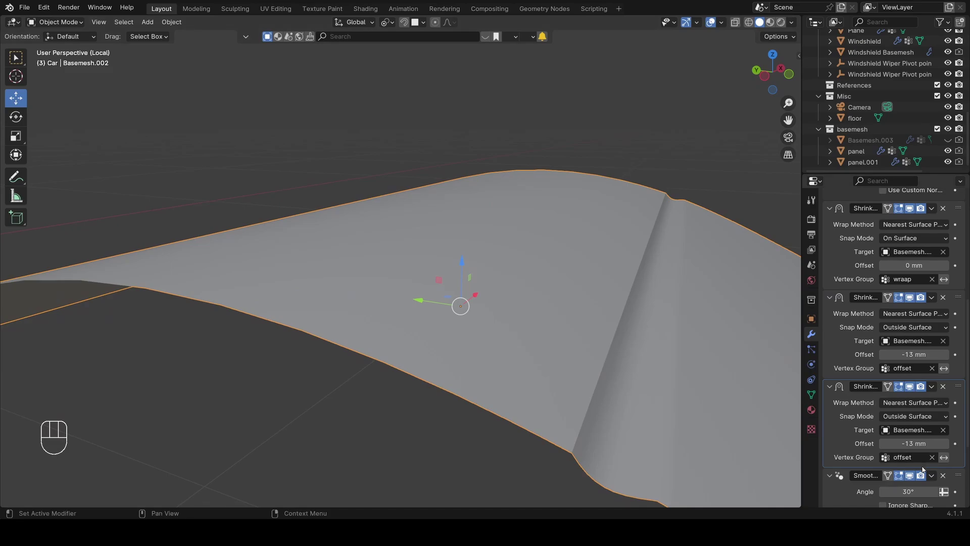
# - Limit the duplicated Shrinkwrap modifier to the "positive" vertex group and set its offset to 7 mm
pyautogui.scroll(-2, 923, 469)
pyautogui.click(903, 421)
pyautogui.click(857, 321)
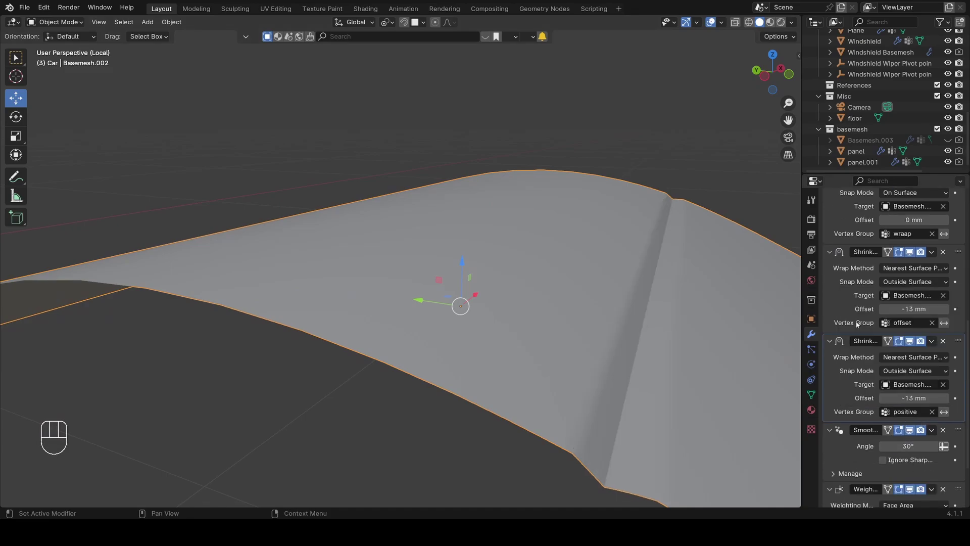
pyautogui.click(944, 399)
pyautogui.click(944, 399)
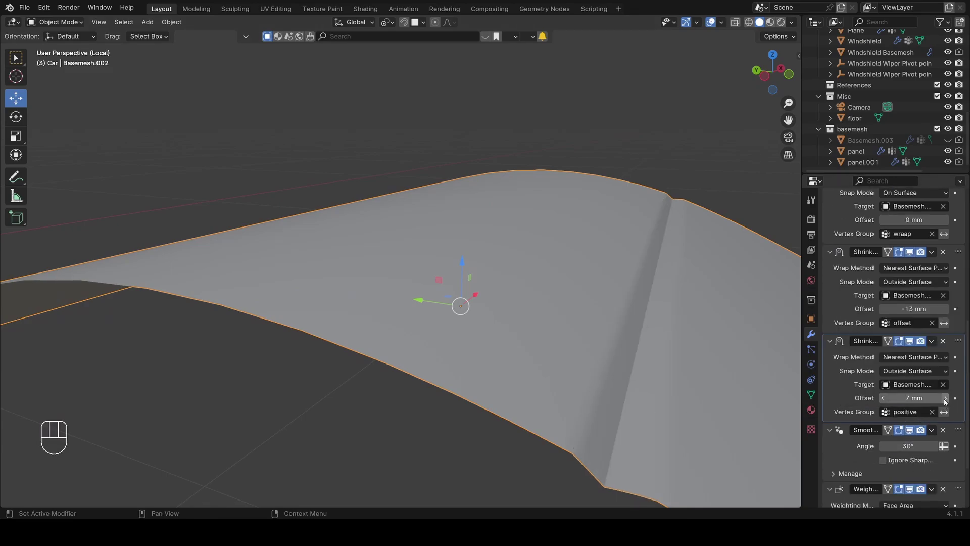
# - Enter Edit Mode and select the whole block of large faces on the wide side of the groove
pyautogui.scroll(-3, 611, 333)
pyautogui.moveTo(611, 335); pyautogui.dragTo(755, 349, button='middle')
pyautogui.moveTo(743, 334); pyautogui.dragTo(705, 357, button='middle')
pyautogui.press('Tab')
pyautogui.click(433, 420)
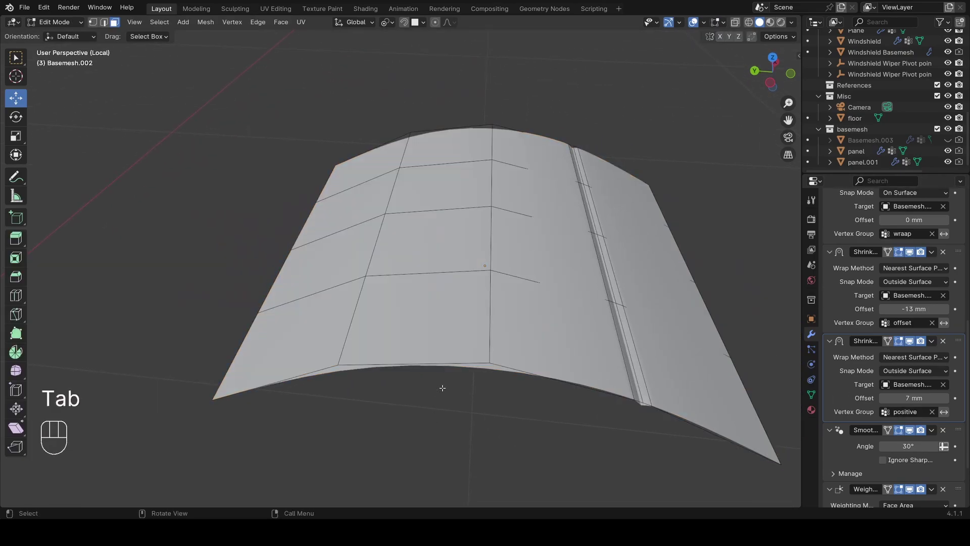
pyautogui.moveTo(475, 354); pyautogui.dragTo(479, 366, button='middle')
pyautogui.press('3')
pyautogui.click(528, 340)
pyautogui.keyDown('ctrl'); pyautogui.keyDown('shift'); pyautogui.click(384, 154); pyautogui.keyUp('shift'); pyautogui.keyUp('ctrl')
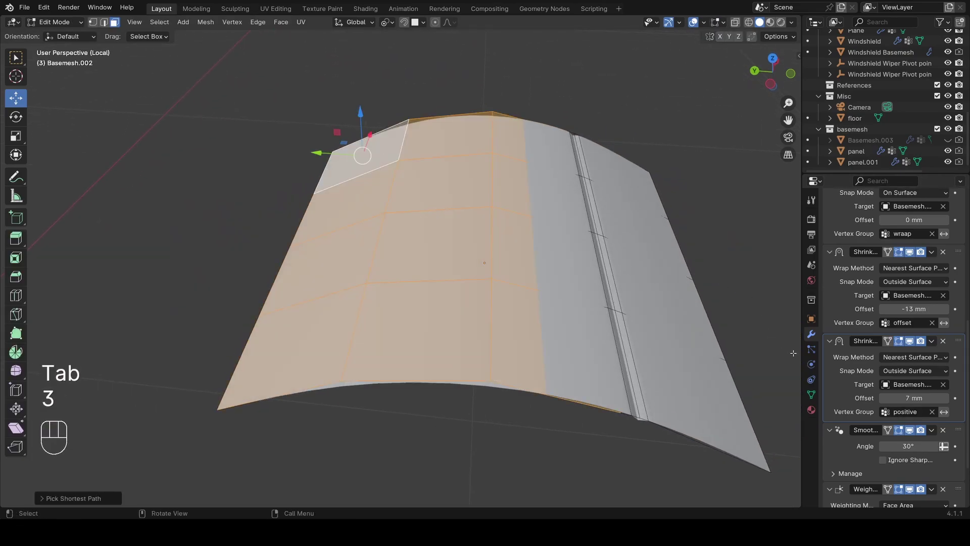
# - Try assigning the selected faces to the "positive" vertex group at weight 1.000, then remove them from it
pyautogui.click(812, 395)
pyautogui.click(852, 301)
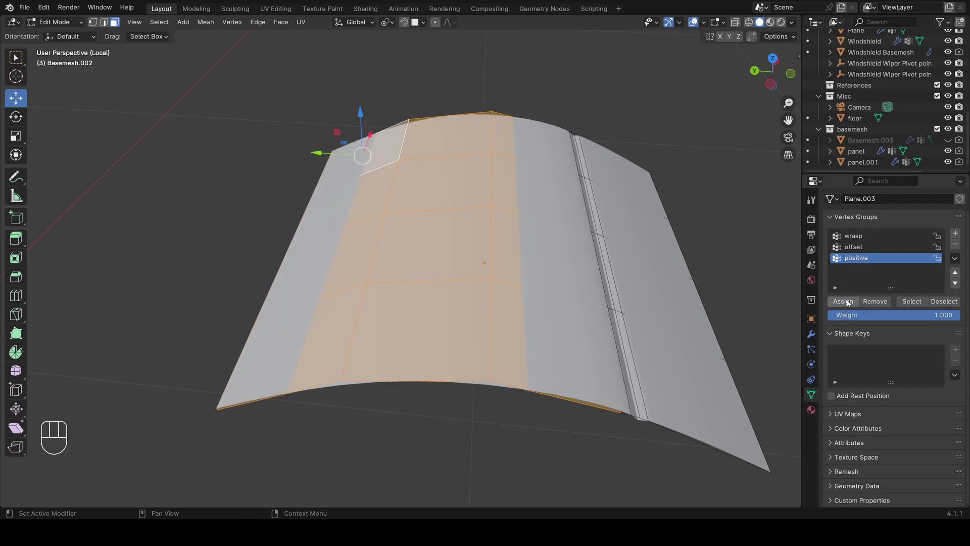
pyautogui.click(874, 302)
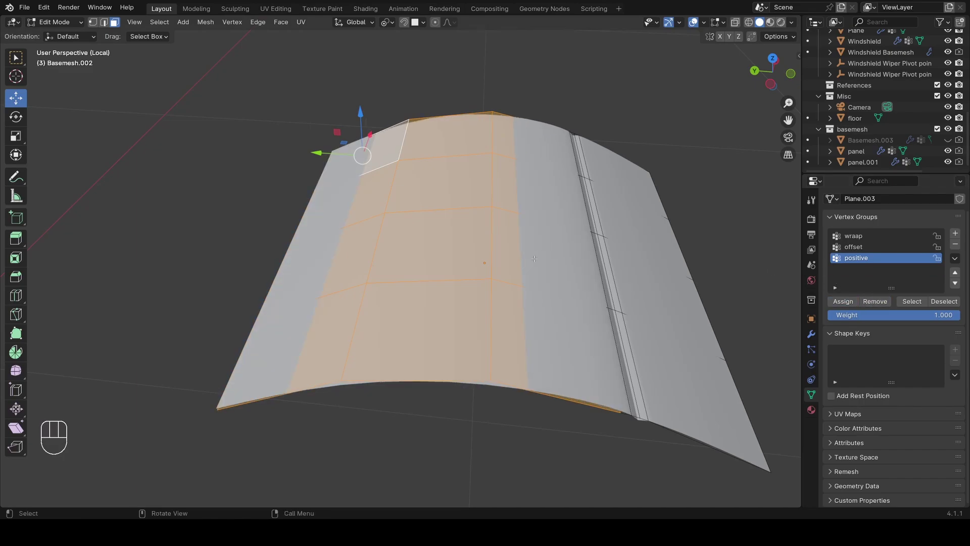
pyautogui.moveTo(531, 273); pyautogui.dragTo(494, 241, button='middle')
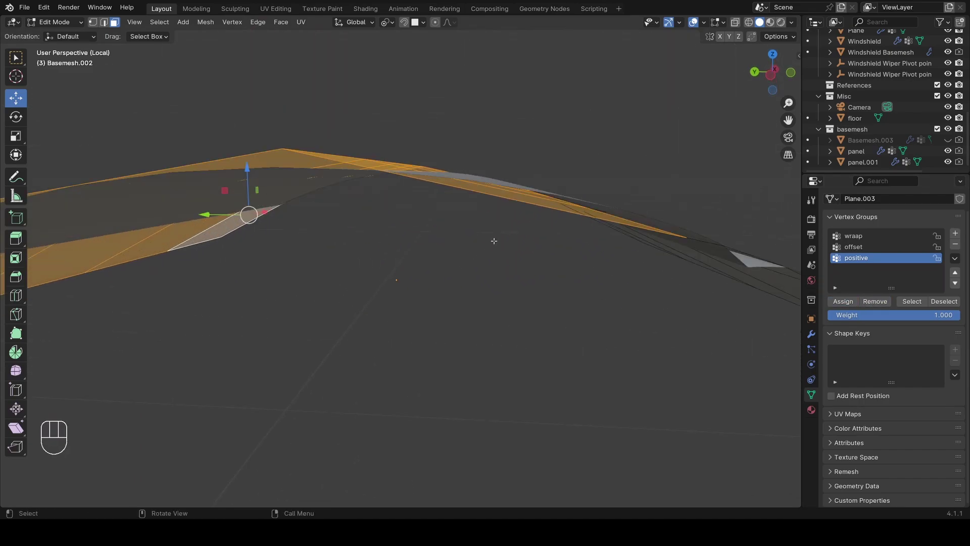
pyautogui.moveTo(454, 188); pyautogui.dragTo(480, 265, button='middle')
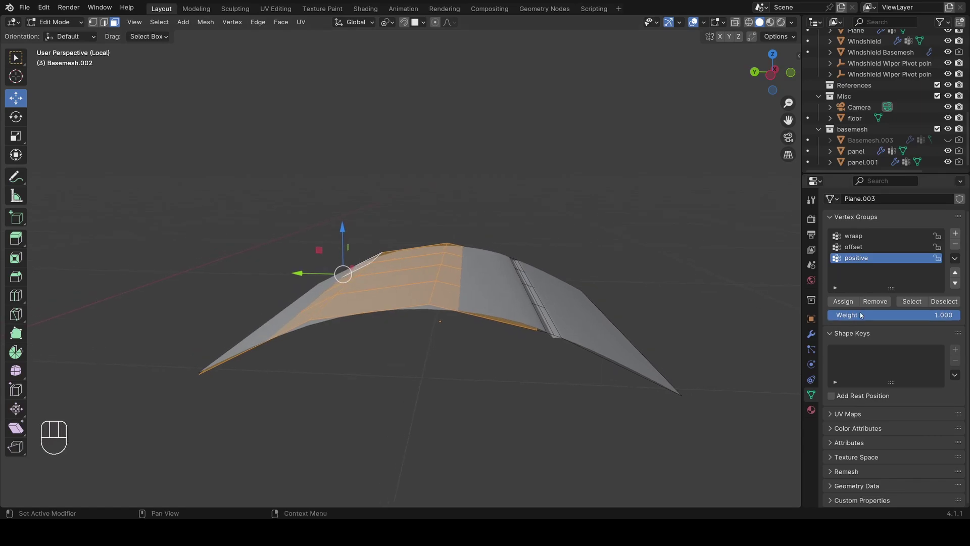
pyautogui.moveTo(500, 303); pyautogui.dragTo(339, 103, button='middle')
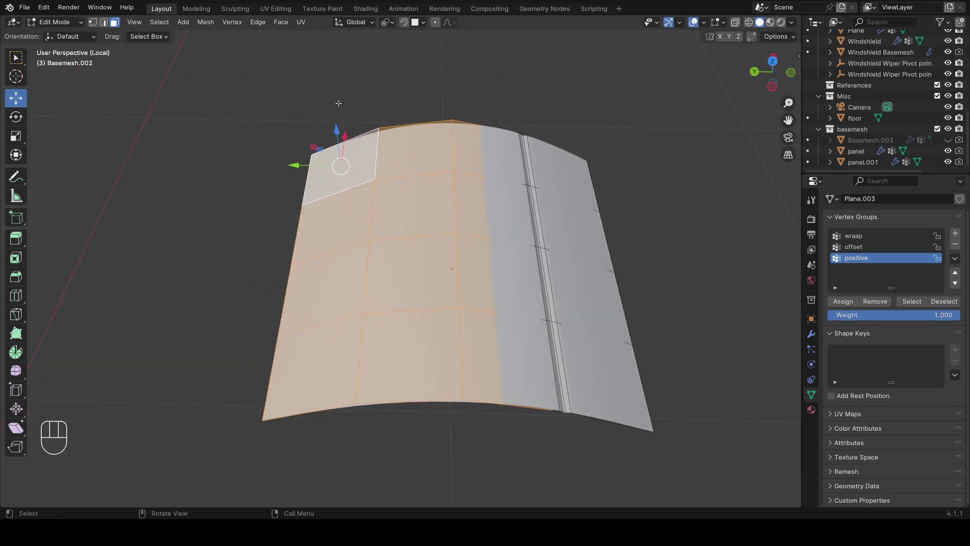
# - Try triangulating the selected faces on the wide side of the groove, then undo the triangulation
pyautogui.click(281, 23)
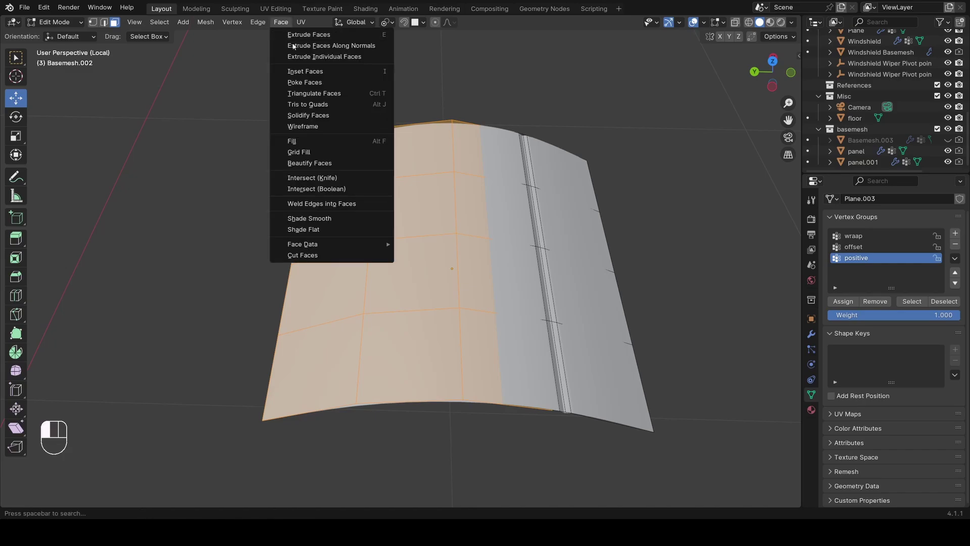
pyautogui.click(313, 93)
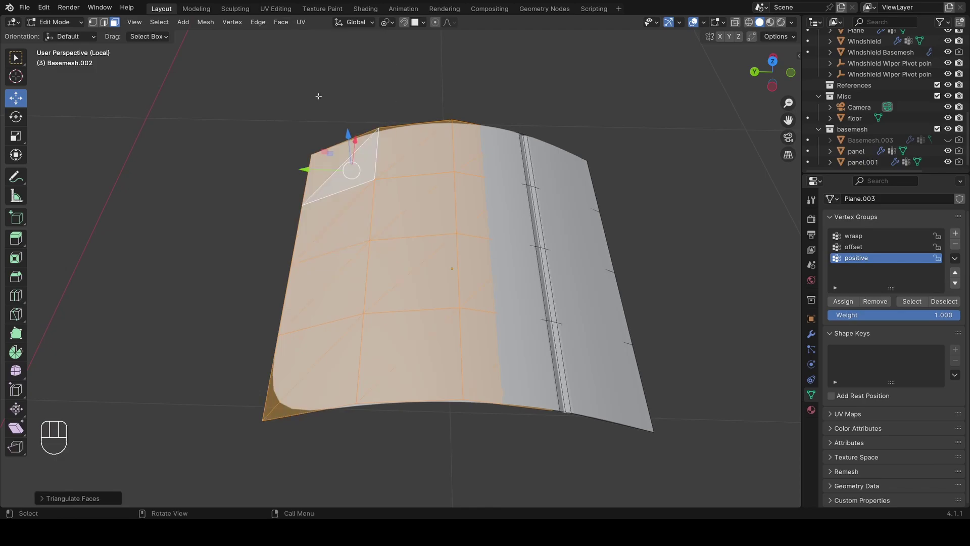
pyautogui.hotkey('ctrl', 'z')
# - Poke the selected faces and convert the triangles to quads to build a diagonal diamond topology, viewed in wireframe with vertex selection
pyautogui.click(282, 22)
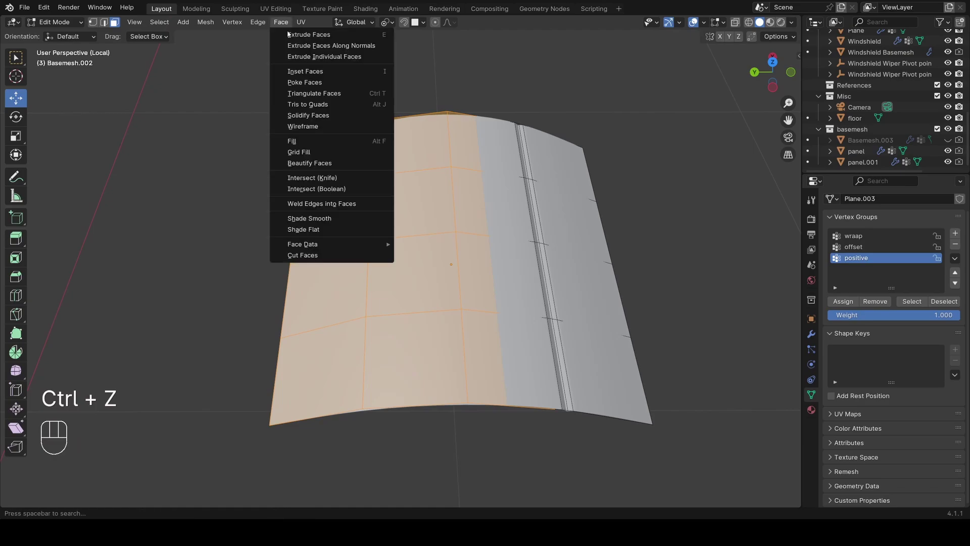
pyautogui.click(305, 82)
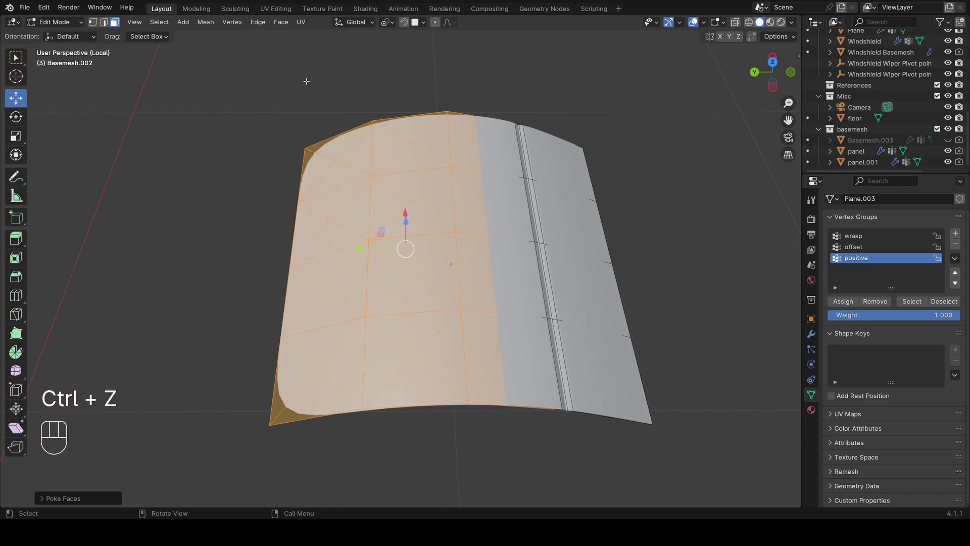
pyautogui.click(282, 25)
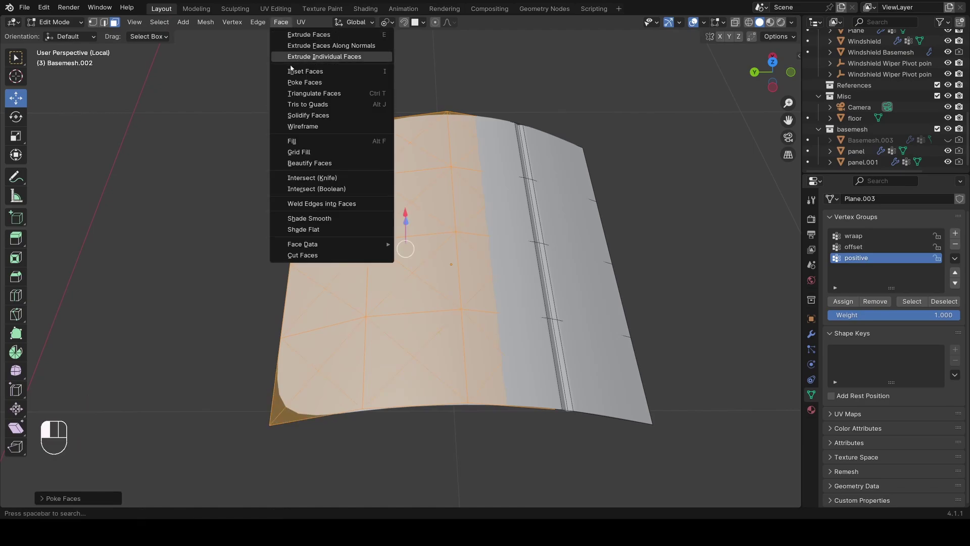
pyautogui.click(302, 105)
pyautogui.press('z')
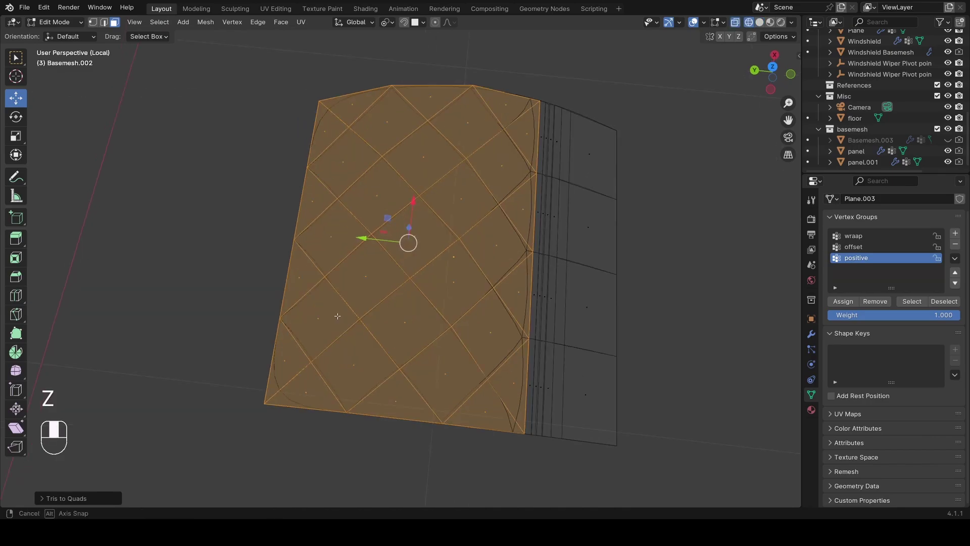
pyautogui.press('1')
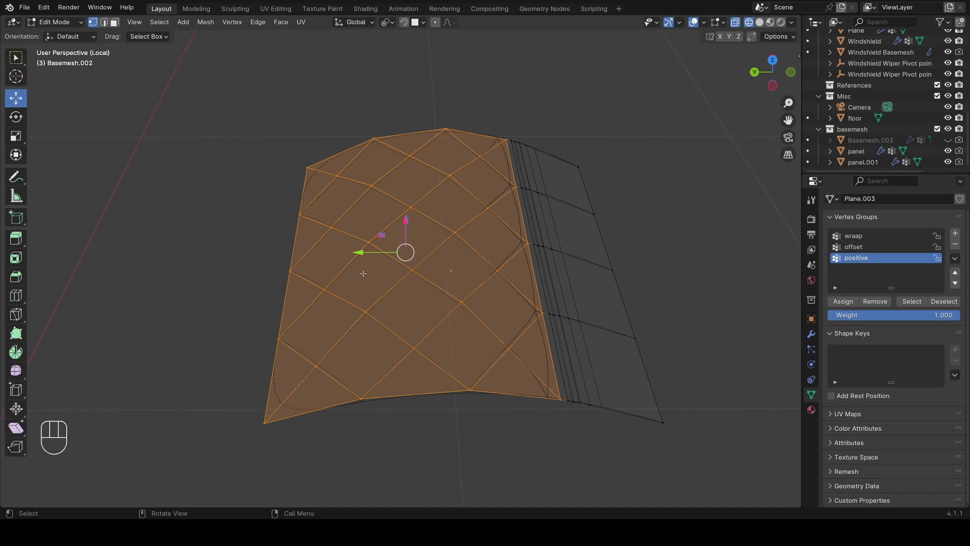
# - Examine the diamond topology and the outer corners of the panel in solid and wireframe shading
pyautogui.moveTo(366, 265); pyautogui.dragTo(373, 384, button='middle')
pyautogui.scroll(-1, 392, 325)
pyautogui.moveTo(372, 384)
pyautogui.keyDown('shift'); pyautogui.mouseDown(button='middle')
pyautogui.moveTo(406, 295)
pyautogui.moveTo(445, 336)
pyautogui.mouseUp(button='middle'); pyautogui.keyUp('shift')
pyautogui.scroll(2, 405, 295)
pyautogui.press('z')
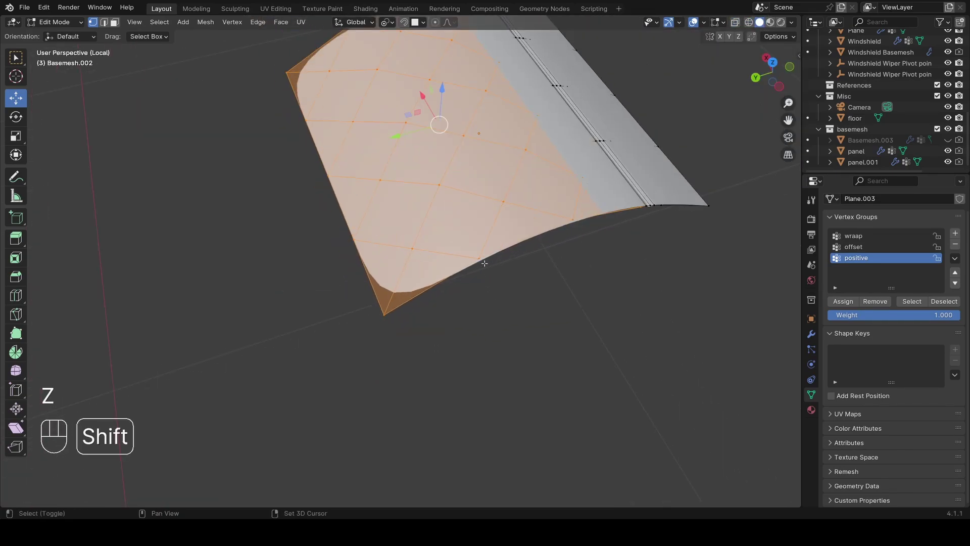
pyautogui.scroll(-2, 445, 337)
pyautogui.press('Tab')
pyautogui.press('z')
pyautogui.moveTo(562, 259)
pyautogui.keyDown('shift'); pyautogui.mouseDown(button='middle')
pyautogui.moveTo(496, 270)
pyautogui.moveTo(545, 260)
pyautogui.mouseUp(button='middle'); pyautogui.keyUp('shift')
# - Try the Subdivision modifier's Boundary Smooth option All, then set it back to Keep Corners
pyautogui.click(812, 336)
pyautogui.scroll(-4, 858, 341)
pyautogui.scroll(4, 855, 323)
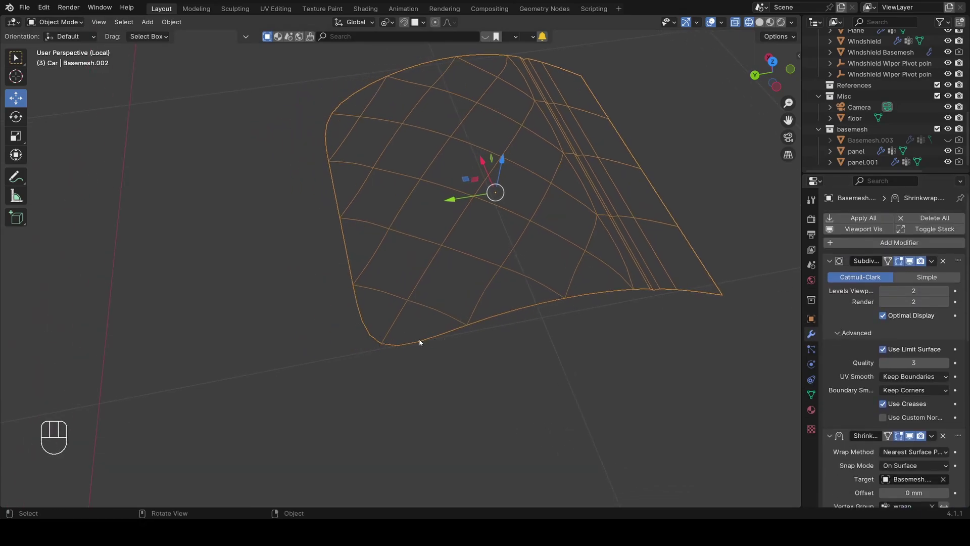
pyautogui.click(898, 391)
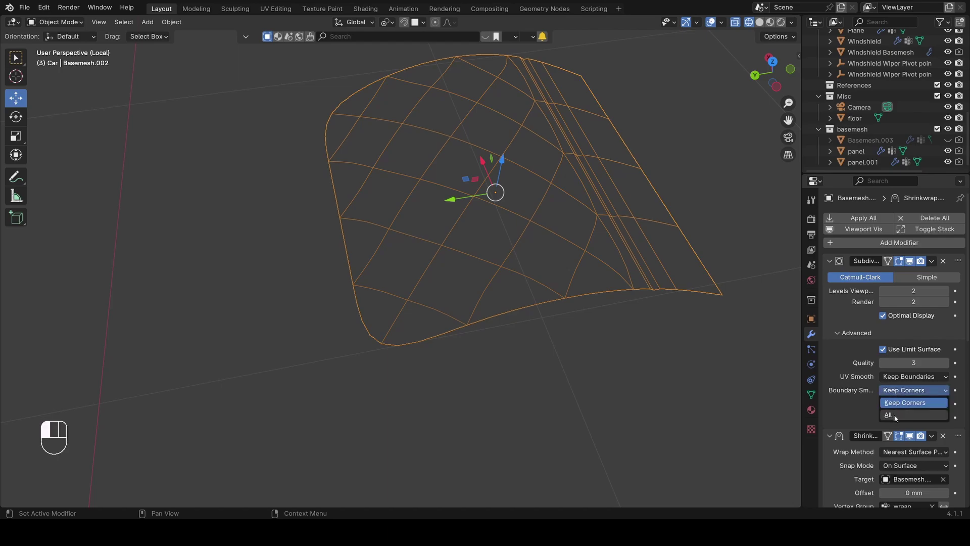
pyautogui.click(892, 414)
pyautogui.click(902, 388)
pyautogui.click(904, 404)
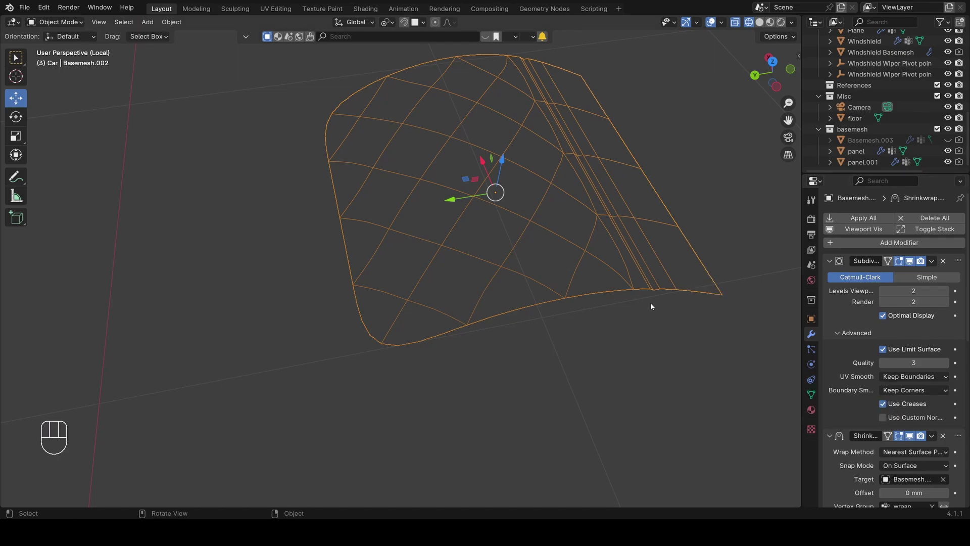
# - Examine the boundary and corner vertices of the regular quads beside the groove in Edit Mode
pyautogui.keyDown('shift'); pyautogui.moveTo(579, 276); pyautogui.dragTo(473, 284, button='middle'); pyautogui.keyUp('shift')
pyautogui.press('Tab')
pyautogui.press('a')
pyautogui.scroll(2, 499, 303)
pyautogui.press('1')
pyautogui.click(448, 295)
pyautogui.click(531, 249)
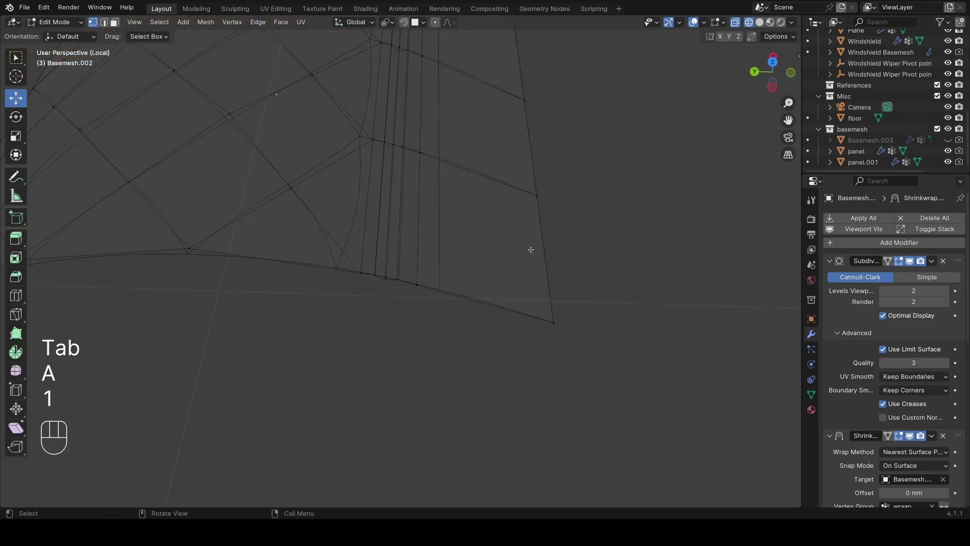
pyautogui.click(537, 195)
pyautogui.click(554, 322)
pyautogui.keyDown('shift'); pyautogui.moveTo(554, 322); pyautogui.dragTo(743, 320, button='middle'); pyautogui.keyUp('shift')
# - Examine the vertices around the rounded corner at the wide side, including the diagonal edge running into it
pyautogui.press('a')
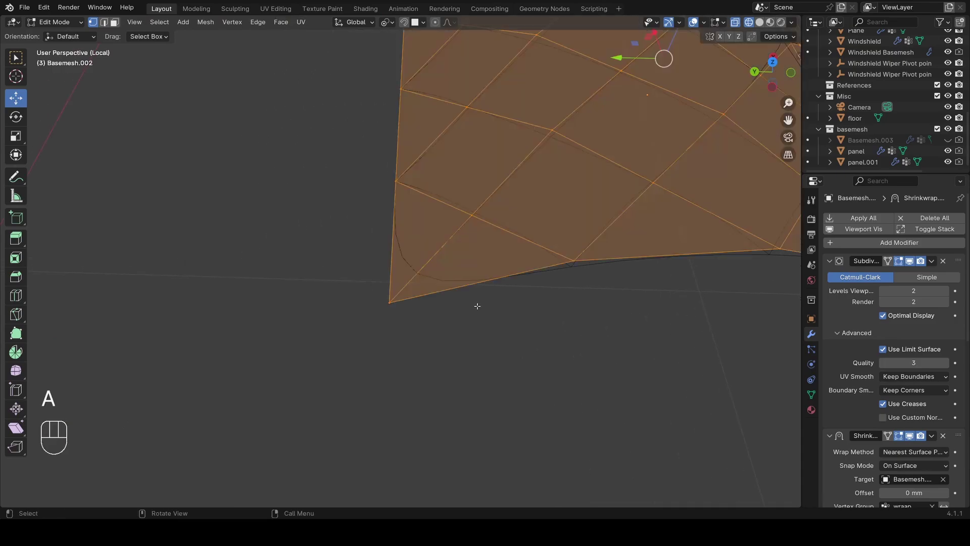
pyautogui.moveTo(477, 305); pyautogui.dragTo(511, 306, button='middle')
pyautogui.scroll(3, 438, 330)
pyautogui.click(326, 142)
pyautogui.click(427, 336)
pyautogui.click(497, 140)
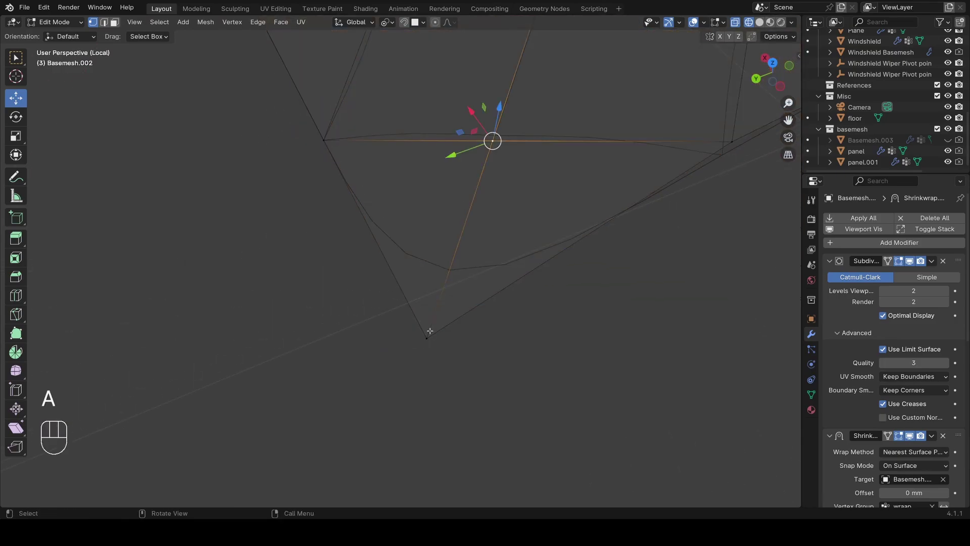
pyautogui.keyDown('shift'); pyautogui.click(426, 337); pyautogui.keyUp('shift')
pyautogui.press('a')
pyautogui.scroll(-5, 523, 331)
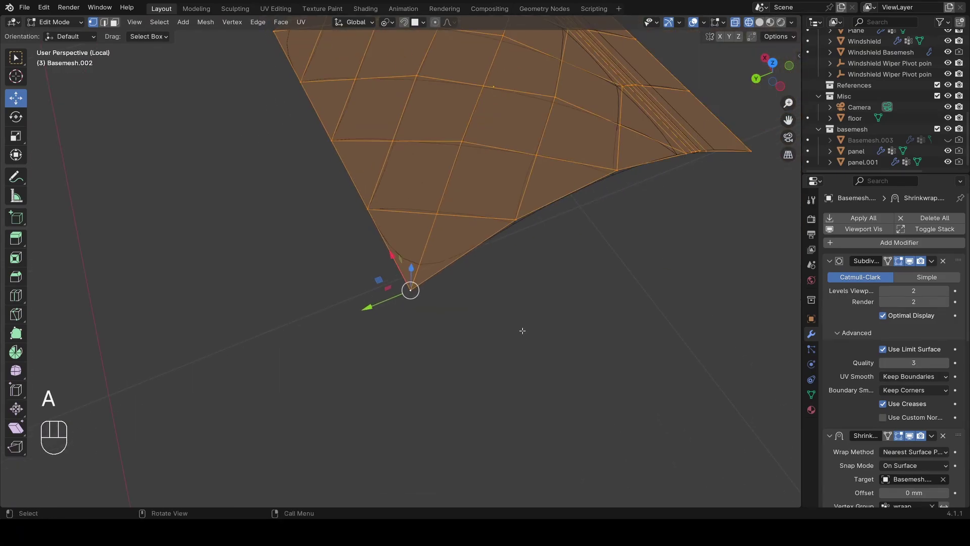
# - Try adding a vertex on the lower boundary edge beside the rounded corner and sliding it close to the corner
pyautogui.keyDown('shift'); pyautogui.moveTo(522, 329); pyautogui.dragTo(500, 358, button='middle'); pyautogui.keyUp('shift')
pyautogui.scroll(4, 499, 358)
pyautogui.hotkey('ctrl', 'r')
pyautogui.click(490, 309)
pyautogui.click(492, 307)
pyautogui.press('g')
pyautogui.press('g')
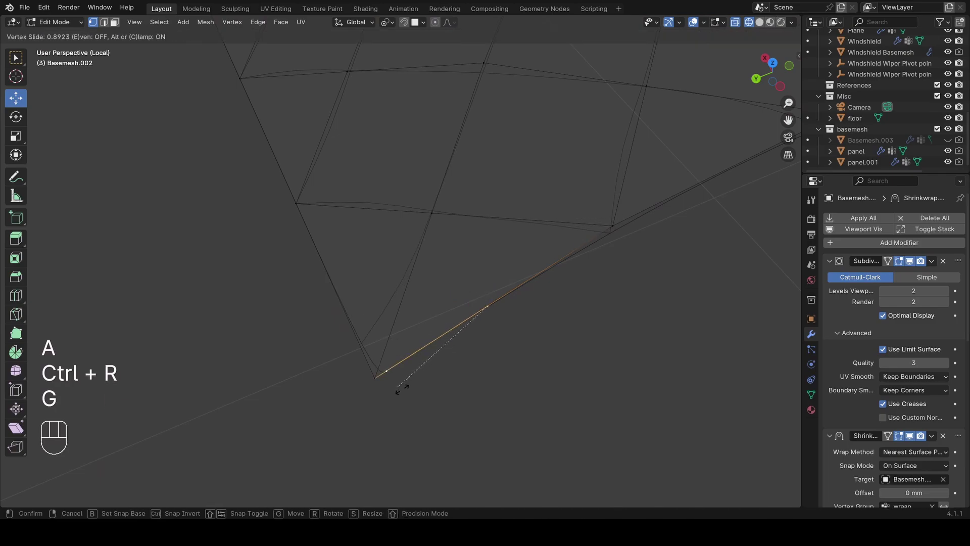
pyautogui.click(407, 387)
# - Try adding and sliding a vertex on the adjoining side edge near the corner, then undo both corner-support vertices
pyautogui.hotkey('ctrl', 'r')
pyautogui.click(348, 305)
pyautogui.click(349, 305)
pyautogui.press('g')
pyautogui.press('g')
pyautogui.press('g')
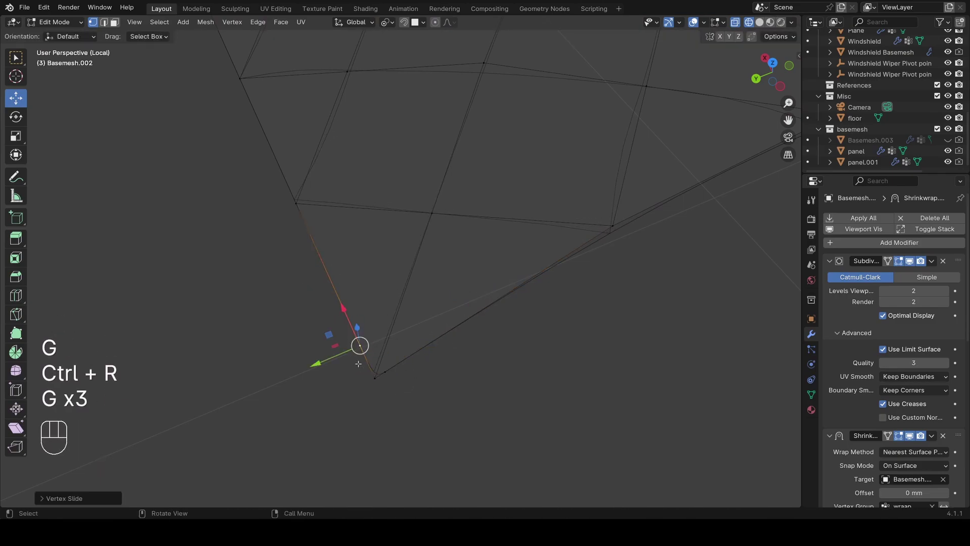
pyautogui.hotkey('ctrl', 'z')
pyautogui.hotkey('ctrl', 'z')
pyautogui.hotkey('ctrl', 'z')
pyautogui.hotkey('ctrl', 'z')
pyautogui.hotkey('ctrl', 'z')
# - Select the first four diagonal edge loops running in one direction across the diamond topology
pyautogui.scroll(-5, 328, 306)
pyautogui.keyDown('shift'); pyautogui.moveTo(389, 243); pyautogui.dragTo(397, 293, button='middle'); pyautogui.keyUp('shift')
pyautogui.press('a')
pyautogui.scroll(1, 431, 379)
pyautogui.click(431, 379)
pyautogui.press('2')
pyautogui.scroll(3, 404, 349)
pyautogui.press('z')
pyautogui.click(569, 296)
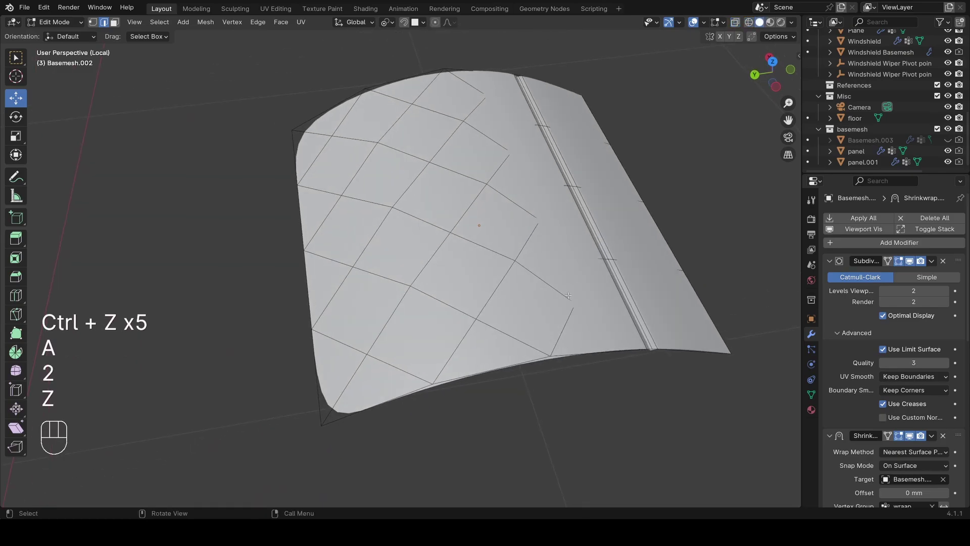
pyautogui.keyDown('alt'); pyautogui.keyDown('shift'); pyautogui.click(428, 258); pyautogui.keyUp('shift'); pyautogui.keyUp('alt')
pyautogui.keyDown('alt'); pyautogui.keyDown('shift'); pyautogui.click(374, 233); pyautogui.keyUp('shift'); pyautogui.keyUp('alt')
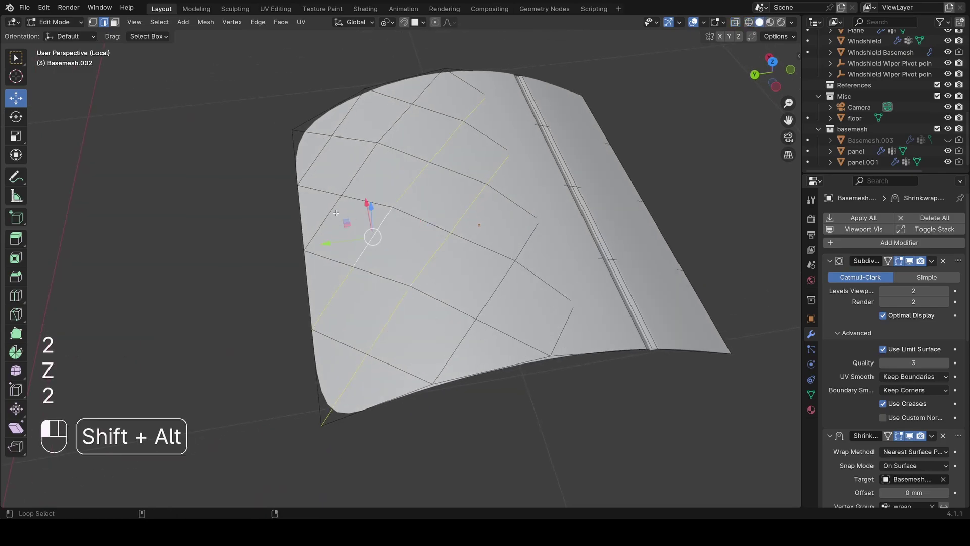
pyautogui.keyDown('alt'); pyautogui.keyDown('shift'); pyautogui.click(329, 213); pyautogui.keyUp('shift'); pyautogui.keyUp('alt')
pyautogui.keyDown('alt'); pyautogui.keyDown('shift'); pyautogui.click(314, 161); pyautogui.keyUp('shift'); pyautogui.keyUp('alt')
pyautogui.press('z')
pyautogui.click(175, 176)
# - Add the crossing diagonal edge loops and the remaining parallel ones to the selection until the lattice is covered
pyautogui.moveTo(175, 176); pyautogui.dragTo(292, 268, button='middle')
pyautogui.press('z')
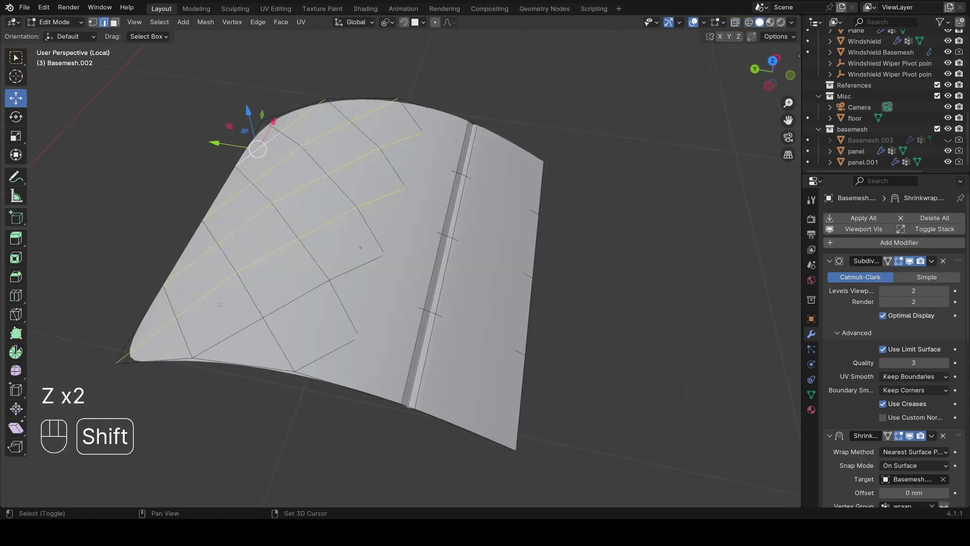
pyautogui.keyDown('alt'); pyautogui.keyDown('shift'); pyautogui.click(315, 258); pyautogui.keyUp('shift'); pyautogui.keyUp('alt')
pyautogui.keyDown('alt'); pyautogui.keyDown('shift'); pyautogui.click(370, 228); pyautogui.keyUp('shift'); pyautogui.keyUp('alt')
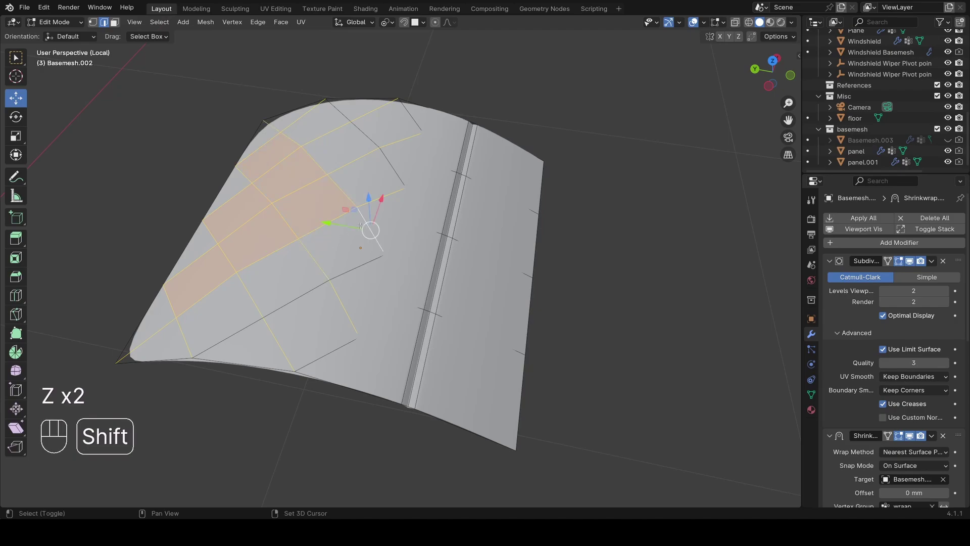
pyautogui.press('z')
pyautogui.keyDown('alt'); pyautogui.keyDown('shift'); pyautogui.click(392, 161); pyautogui.keyUp('shift'); pyautogui.keyUp('alt')
pyautogui.keyDown('alt'); pyautogui.keyDown('shift'); pyautogui.click(430, 147); pyautogui.keyUp('shift'); pyautogui.keyUp('alt')
pyautogui.press('z')
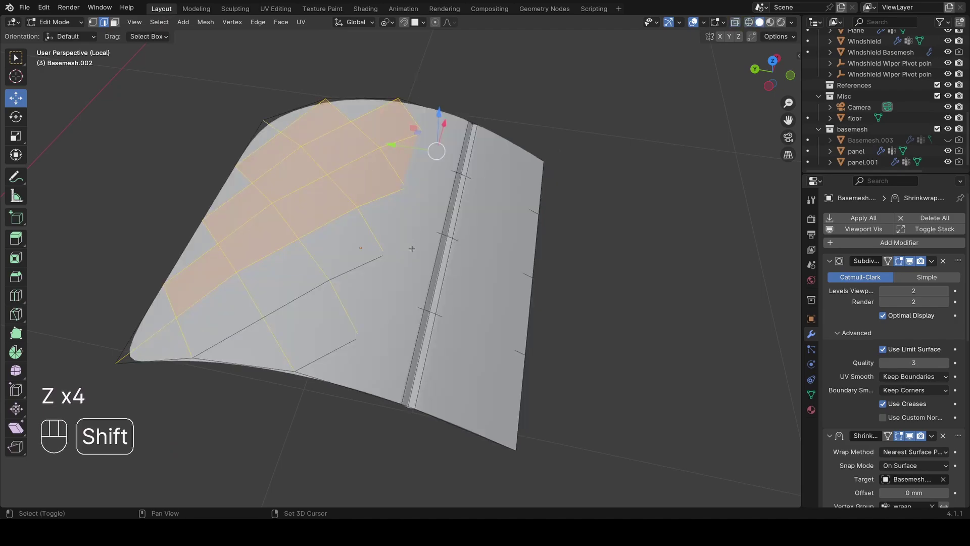
pyautogui.keyDown('shift'); pyautogui.moveTo(314, 300); pyautogui.dragTo(372, 285, button='middle'); pyautogui.keyUp('shift')
pyautogui.scroll(1, 372, 286)
pyautogui.press('z')
pyautogui.keyDown('alt'); pyautogui.keyDown('shift'); pyautogui.click(372, 285); pyautogui.keyUp('shift'); pyautogui.keyUp('alt')
pyautogui.keyDown('alt'); pyautogui.keyDown('shift'); pyautogui.click(406, 339); pyautogui.keyUp('shift'); pyautogui.keyUp('alt')
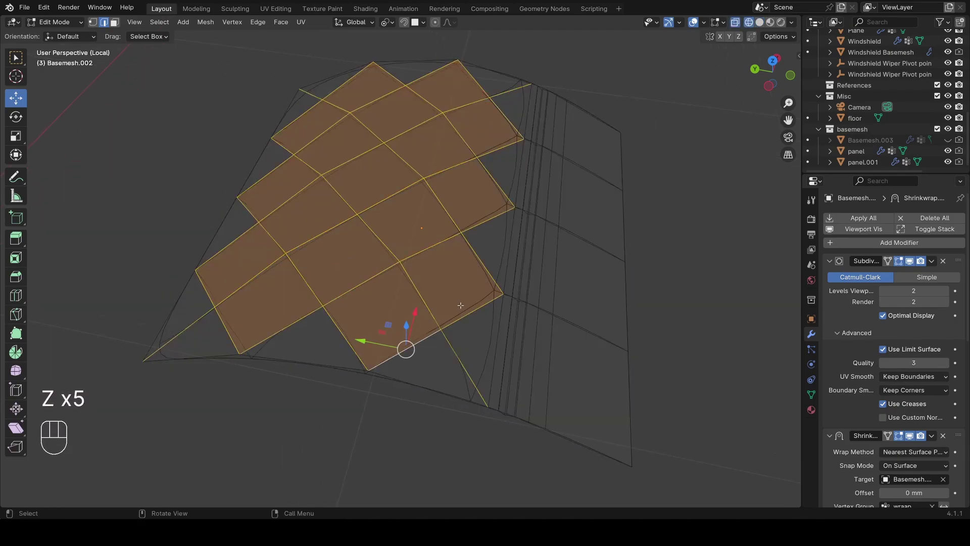
pyautogui.press('z')
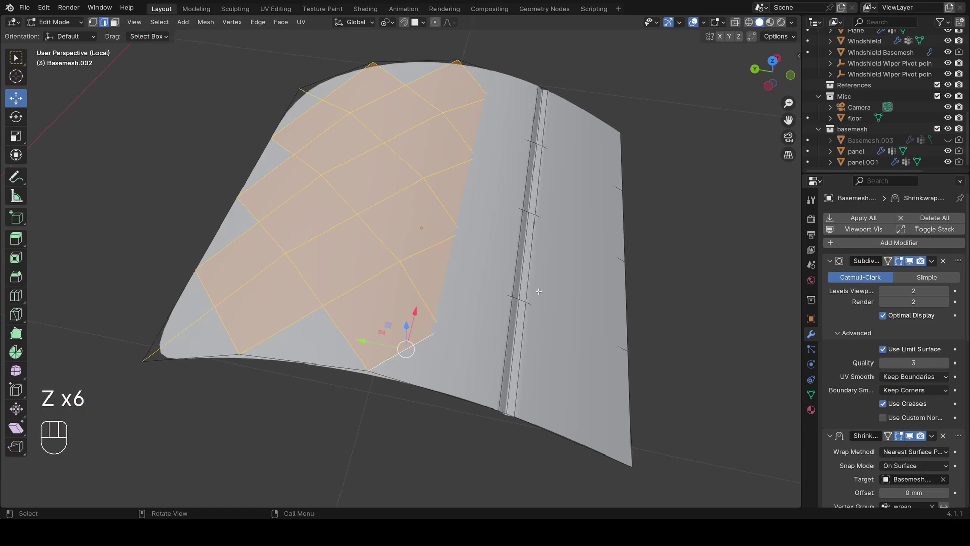
# - Bevel the selected diagonal edge loops with a width of about 17 mm and inspect the smooth surface in Object Mode
pyautogui.moveTo(538, 292); pyautogui.dragTo(544, 283, button='middle')
pyautogui.hotkey('ctrl', 'b')
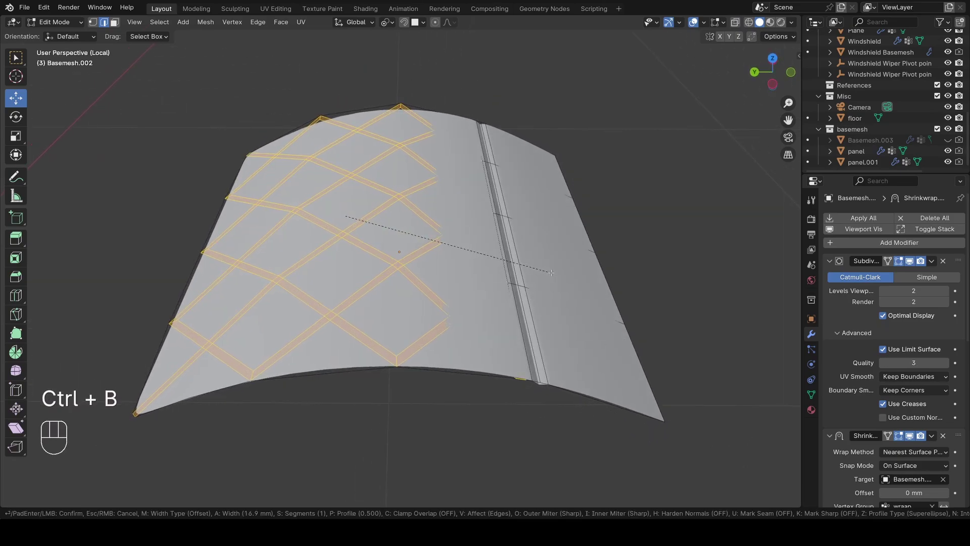
pyautogui.click(551, 273)
pyautogui.press('z')
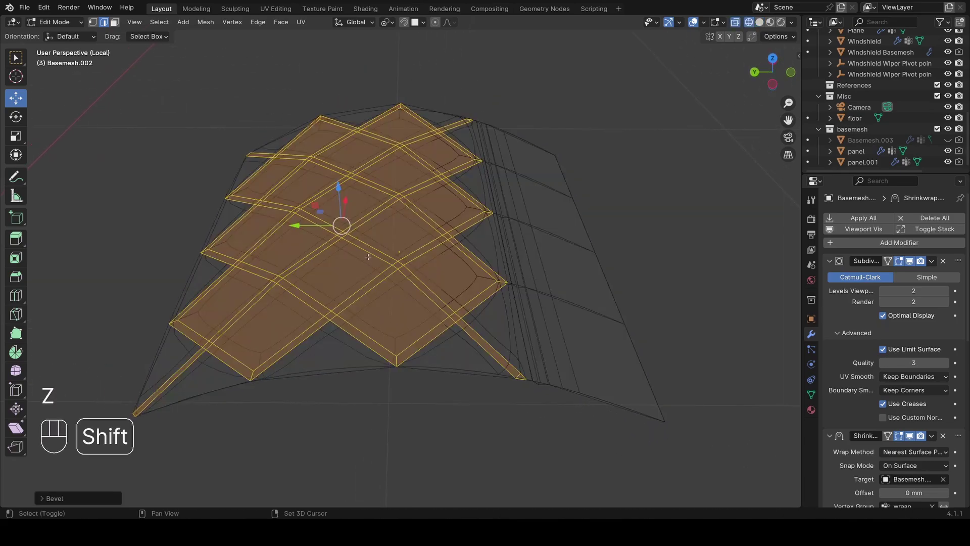
pyautogui.moveTo(374, 411)
pyautogui.keyDown('shift'); pyautogui.mouseDown(button='middle')
pyautogui.moveTo(427, 411)
pyautogui.moveTo(407, 319)
pyautogui.moveTo(427, 290)
pyautogui.moveTo(535, 270)
pyautogui.moveTo(597, 296)
pyautogui.moveTo(414, 340)
pyautogui.moveTo(379, 364)
pyautogui.moveTo(513, 232)
pyautogui.mouseUp(button='middle'); pyautogui.keyUp('shift')
pyautogui.press('z')
pyautogui.press('1')
pyautogui.scroll(2, 412, 354)
pyautogui.press('a')
pyautogui.press('Tab')
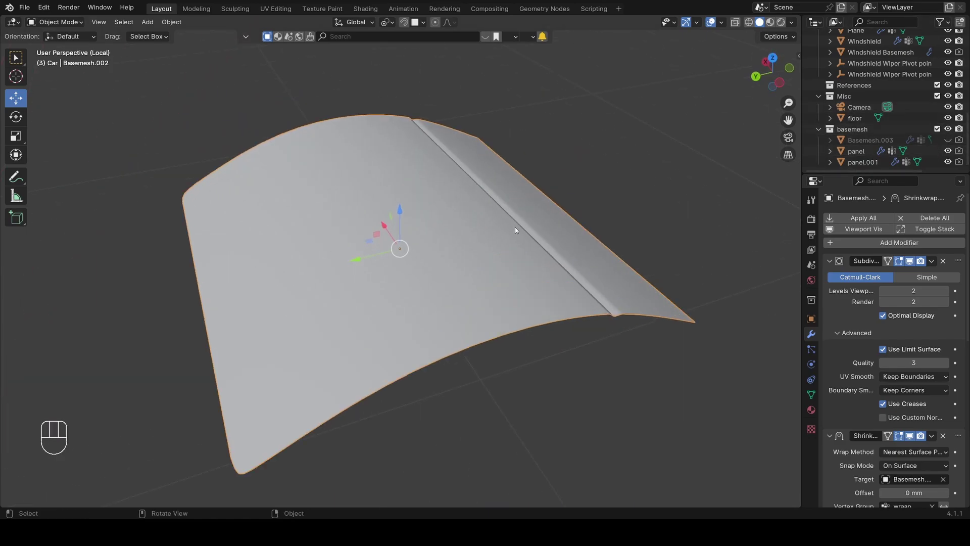
# - Knife-cut an irregular outline across the beveled lattice, reaching over to the groove
pyautogui.press('Tab')
pyautogui.moveTo(455, 273); pyautogui.dragTo(417, 284, button='middle')
pyautogui.scroll(-2, 394, 253)
pyautogui.press('k')
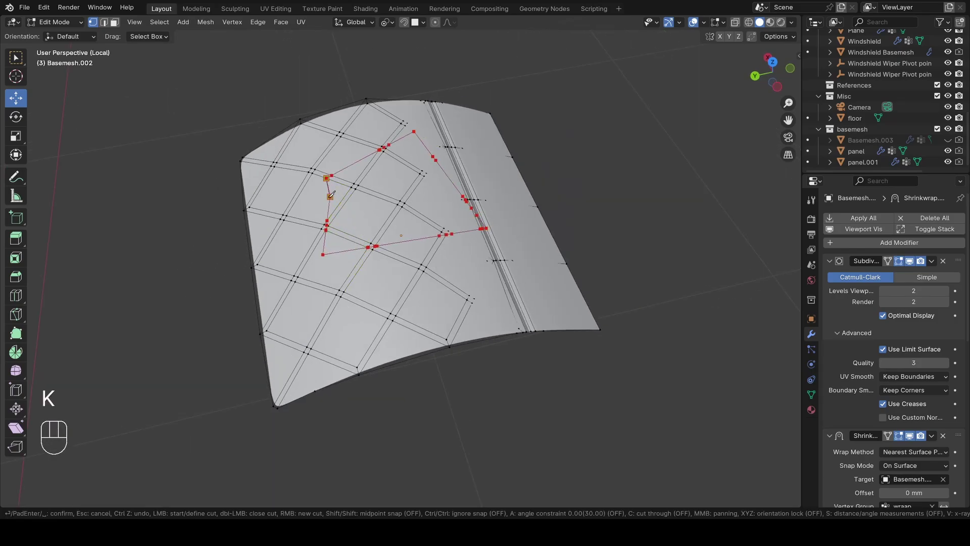
pyautogui.press('Return')
# - Move a vertex of the irregular knife cut and check the surface shading around it in Object Mode
pyautogui.press('Tab')
pyautogui.moveTo(411, 257); pyautogui.dragTo(412, 323, button='middle')
pyautogui.scroll(2, 316, 241)
pyautogui.press('Tab')
pyautogui.scroll(1, 362, 273)
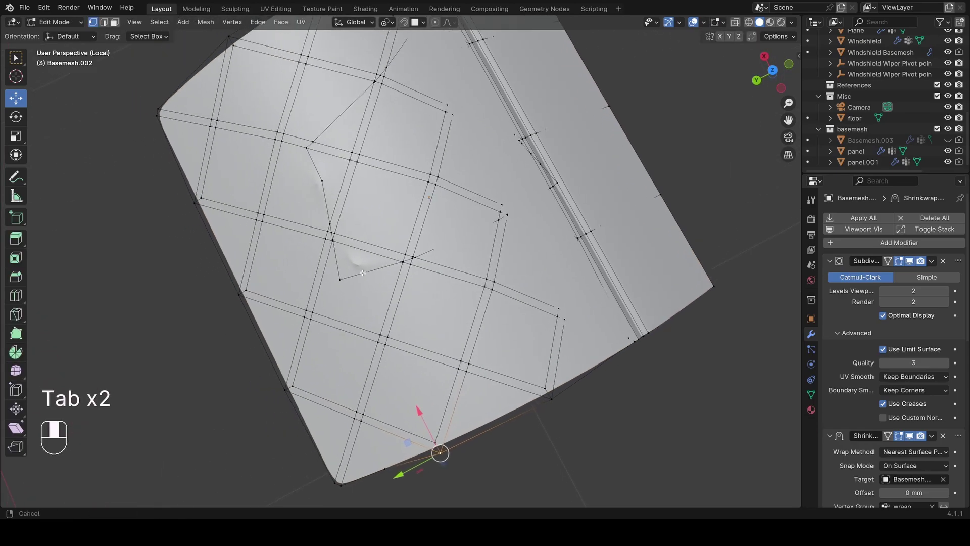
pyautogui.press('g')
pyautogui.press('Tab')
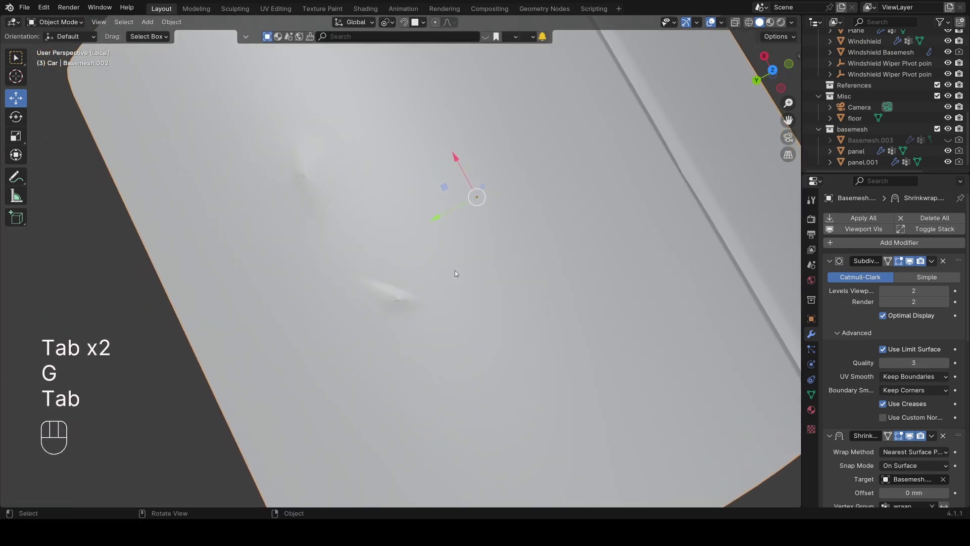
# - Slide the selected knife-cut vertex along its edge onto the nearby crossing of the beveled lattice
pyautogui.press('Tab')
pyautogui.scroll(2, 416, 316)
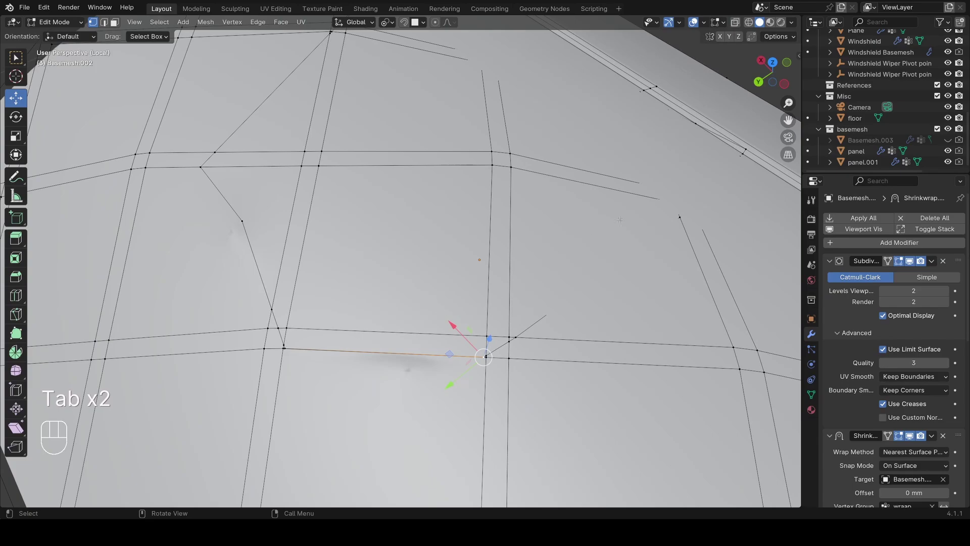
pyautogui.press('g')
pyautogui.press('g')
pyautogui.click(442, 335)
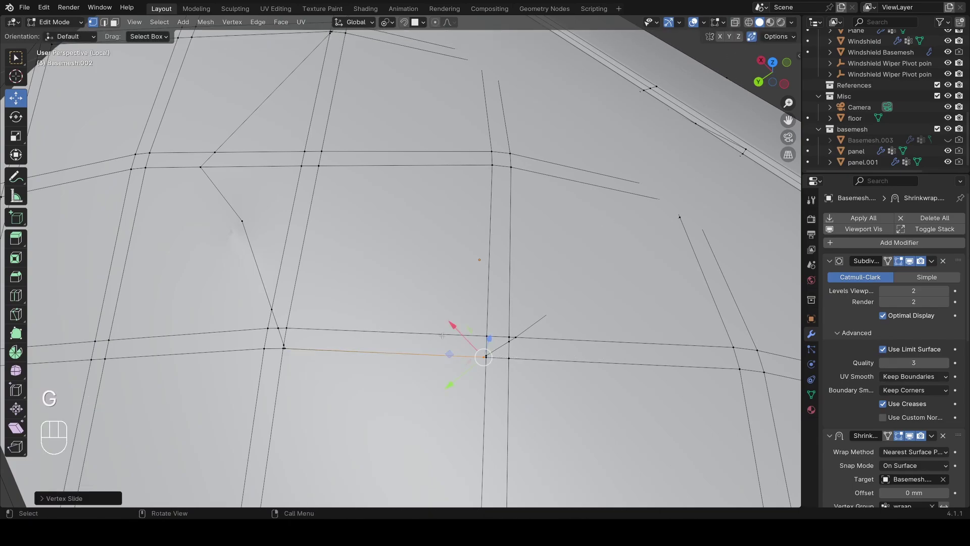
# - Slide the knife cut's corner vertex onto the adjacent lattice crossing and inspect the surface shading in Object Mode
pyautogui.click(283, 344)
pyautogui.press('g')
pyautogui.press('g')
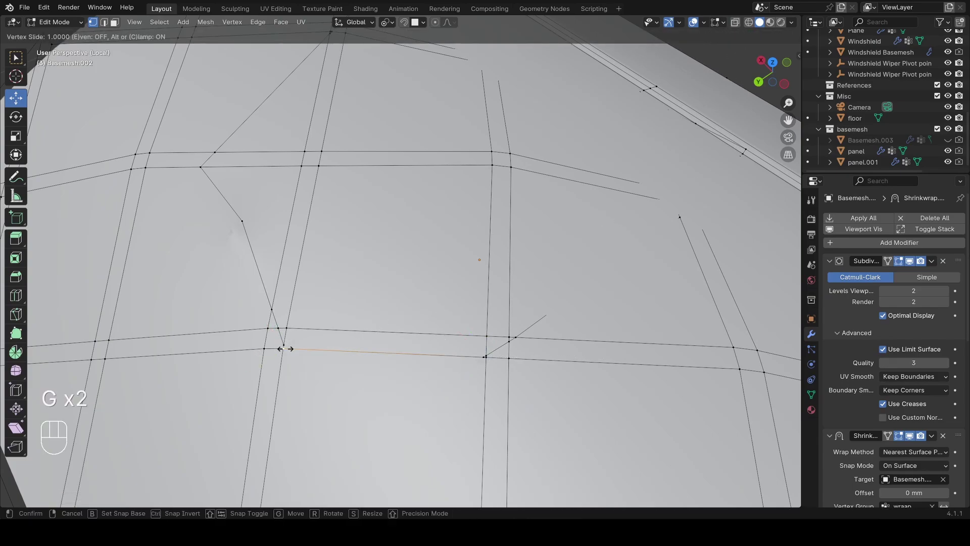
pyautogui.click(259, 315)
pyautogui.press('Tab')
pyautogui.scroll(-2, 257, 314)
pyautogui.moveTo(258, 315); pyautogui.dragTo(418, 225, button='middle')
pyautogui.press('Tab')
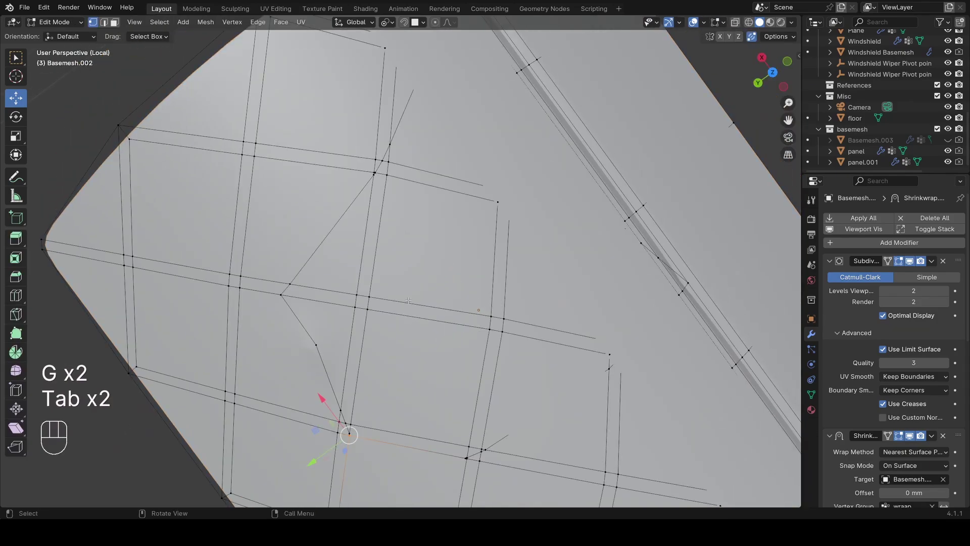
pyautogui.press('a')
pyautogui.click(367, 179)
pyautogui.press('Tab')
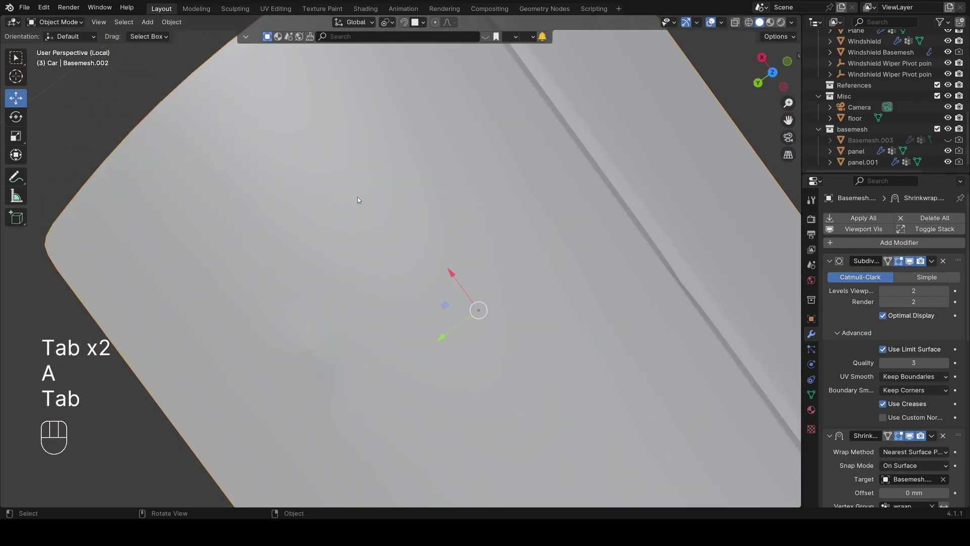
# - Undo the knife cuts and their vertex slides, back to the plain beveled diamond lattice beside the groove
pyautogui.scroll(-3, 352, 170)
pyautogui.press('Tab')
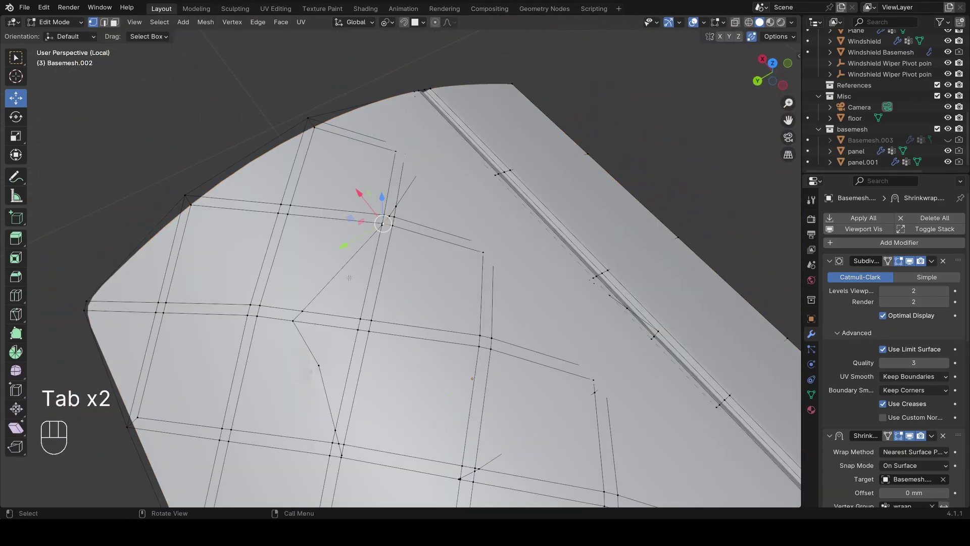
pyautogui.moveTo(368, 221)
pyautogui.mouseDown(button='middle')
pyautogui.moveTo(455, 267)
pyautogui.moveTo(340, 281)
pyautogui.moveTo(372, 217)
pyautogui.mouseUp(button='middle')
pyautogui.scroll(-3, 390, 288)
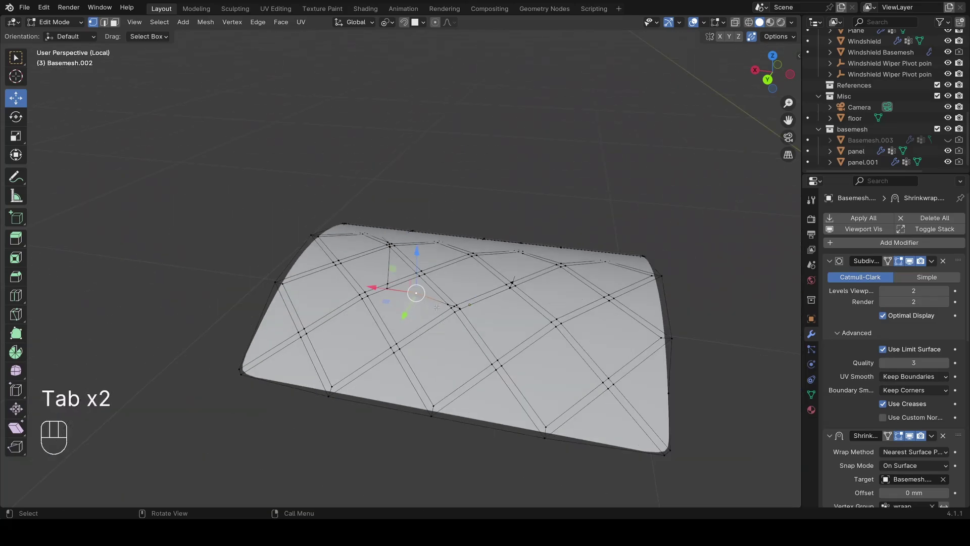
pyautogui.hotkey('ctrl', 'z')
pyautogui.hotkey('ctrl', 'z')
pyautogui.hotkey('ctrl', 'z')
pyautogui.hotkey('ctrl', 'z')
pyautogui.hotkey('ctrl', 'z')
pyautogui.hotkey('ctrl', 'z')
pyautogui.hotkey('ctrl', 'z')
pyautogui.hotkey('ctrl', 'z')
pyautogui.hotkey('ctrl', 'z')
pyautogui.hotkey('ctrl', 'z')
pyautogui.hotkey('ctrl', 'z')
pyautogui.moveTo(451, 293); pyautogui.dragTo(354, 298, button='middle')
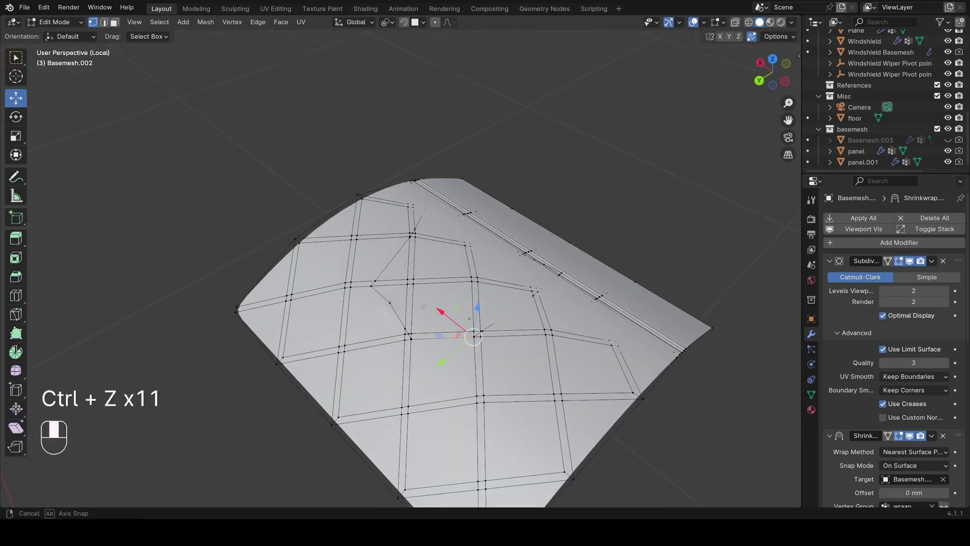
pyautogui.scroll(2, 326, 298)
pyautogui.hotkey('ctrl', 'z')
pyautogui.hotkey('ctrl', 'z')
pyautogui.hotkey('ctrl', 'z')
pyautogui.hotkey('ctrl', 'z')
pyautogui.hotkey('ctrl', 'z')
pyautogui.hotkey('ctrl', 'z')
pyautogui.hotkey('ctrl', 'z')
pyautogui.hotkey('ctrl', 'z')
pyautogui.hotkey('ctrl', 'z')
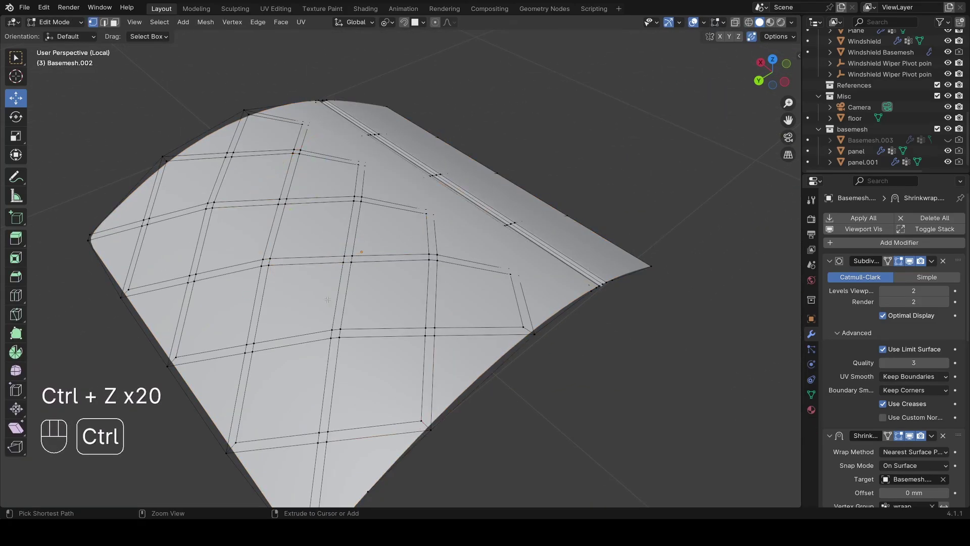
# - Select all diamond and triangular panel faces enclosed by the lattice's beveled strips, including those along the borders and the groove side
pyautogui.press('z')
pyautogui.press('a')
pyautogui.press('z')
pyautogui.moveTo(429, 167); pyautogui.dragTo(412, 275, button='middle')
pyautogui.press('3')
pyautogui.keyDown('shift'); pyautogui.click(412, 275); pyautogui.keyUp('shift')
pyautogui.keyDown('shift'); pyautogui.click(473, 222); pyautogui.keyUp('shift')
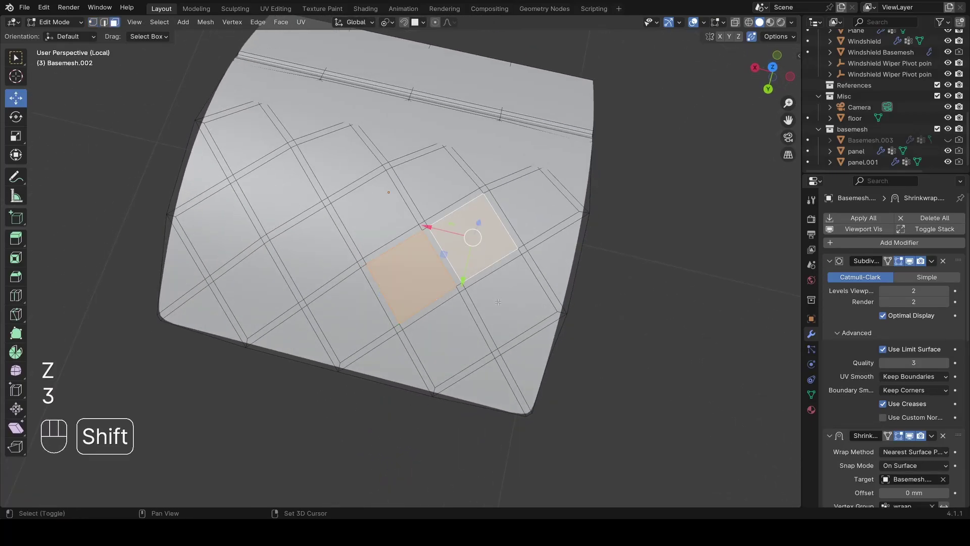
pyautogui.keyDown('shift'); pyautogui.click(510, 303); pyautogui.keyUp('shift')
pyautogui.keyDown('shift'); pyautogui.click(426, 320); pyautogui.keyUp('shift')
pyautogui.keyDown('shift'); pyautogui.click(344, 303); pyautogui.keyUp('shift')
pyautogui.keyDown('shift'); pyautogui.click(308, 248); pyautogui.keyUp('shift')
pyautogui.keyDown('shift'); pyautogui.click(374, 209); pyautogui.keyUp('shift')
pyautogui.keyDown('shift'); pyautogui.click(429, 172); pyautogui.keyUp('shift')
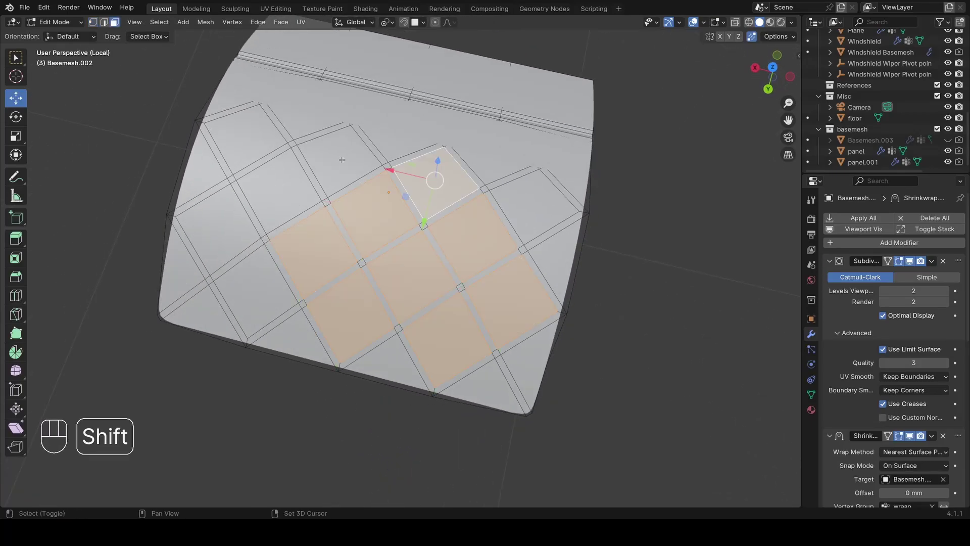
pyautogui.keyDown('shift'); pyautogui.click(333, 157); pyautogui.keyUp('shift')
pyautogui.keyDown('shift'); pyautogui.click(269, 158); pyautogui.keyUp('shift')
pyautogui.keyDown('shift'); pyautogui.click(243, 134); pyautogui.keyUp('shift')
pyautogui.keyDown('shift'); pyautogui.click(199, 171); pyautogui.keyUp('shift')
pyautogui.keyDown('shift'); pyautogui.click(222, 227); pyautogui.keyUp('shift')
pyautogui.keyDown('shift'); pyautogui.click(175, 261); pyautogui.keyUp('shift')
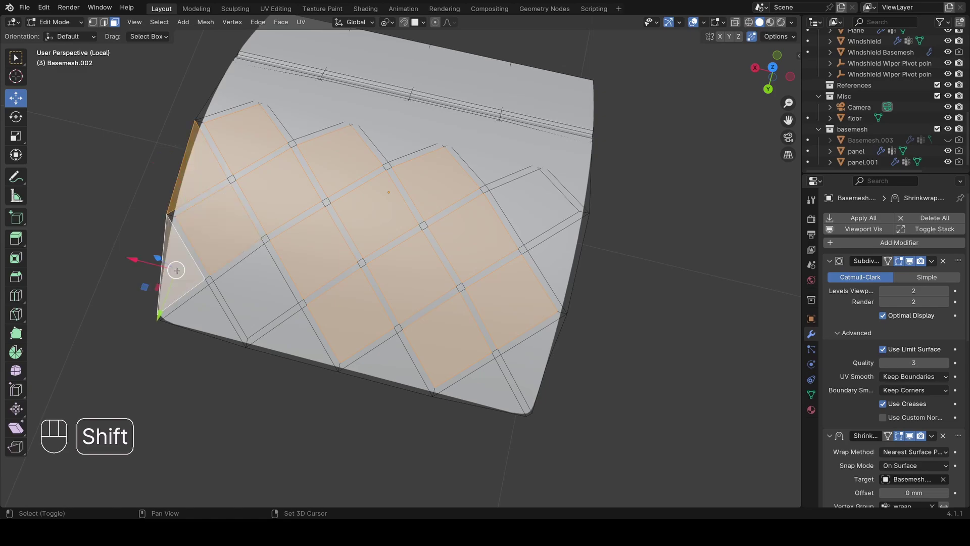
pyautogui.keyDown('shift'); pyautogui.click(202, 316); pyautogui.keyUp('shift')
pyautogui.keyDown('shift'); pyautogui.click(259, 279); pyautogui.keyUp('shift')
pyautogui.keyDown('shift'); pyautogui.click(295, 338); pyautogui.keyUp('shift')
pyautogui.keyDown('shift'); pyautogui.click(371, 360); pyautogui.keyUp('shift')
pyautogui.keyDown('shift'); pyautogui.click(458, 379); pyautogui.keyUp('shift')
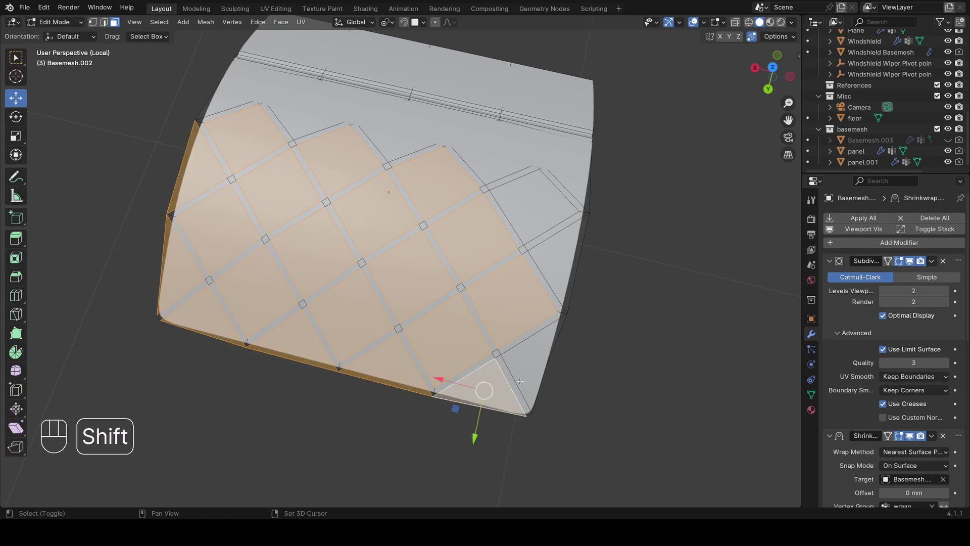
pyautogui.keyDown('shift'); pyautogui.click(536, 360); pyautogui.keyUp('shift')
pyautogui.keyDown('shift'); pyautogui.click(560, 272); pyautogui.keyUp('shift')
pyautogui.keyDown('shift'); pyautogui.click(536, 203); pyautogui.keyUp('shift')
pyautogui.keyDown('shift'); pyautogui.click(564, 171); pyautogui.keyUp('shift')
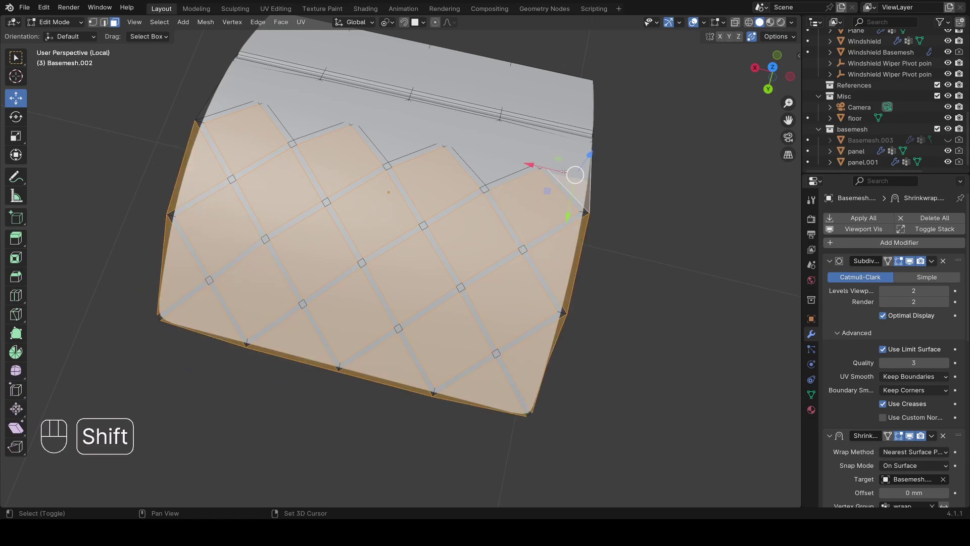
pyautogui.keyDown('shift'); pyautogui.click(401, 138); pyautogui.keyUp('shift')
pyautogui.keyDown('shift'); pyautogui.click(302, 120); pyautogui.keyUp('shift')
pyautogui.keyDown('shift'); pyautogui.click(229, 107); pyautogui.keyUp('shift')
# - Inset the selected panel faces by about 21.5 mm
pyautogui.hotkey('shift', 'z')
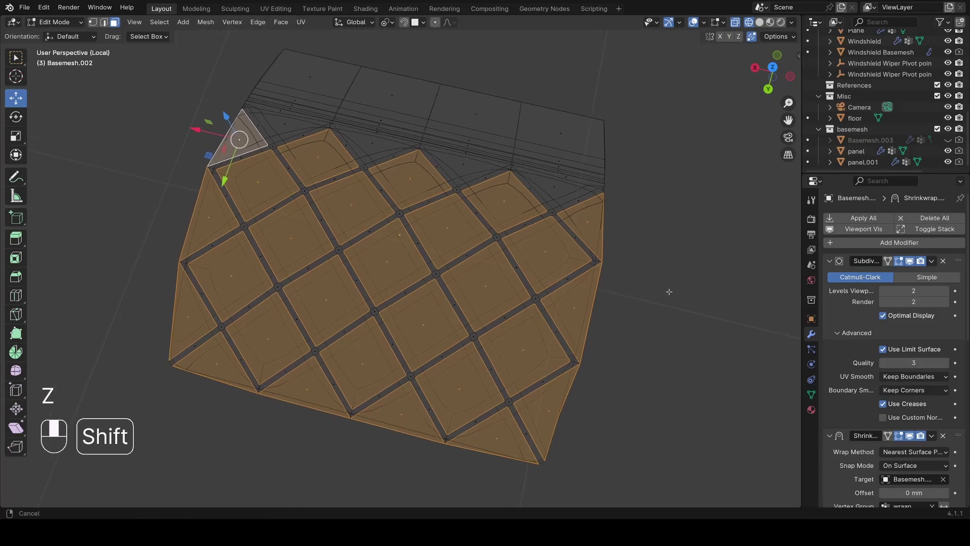
pyautogui.keyDown('shift'); pyautogui.moveTo(669, 291); pyautogui.dragTo(675, 306, button='middle'); pyautogui.keyUp('shift')
pyautogui.keyDown('shift'); pyautogui.scroll(-3, 557, 256); pyautogui.keyUp('shift')
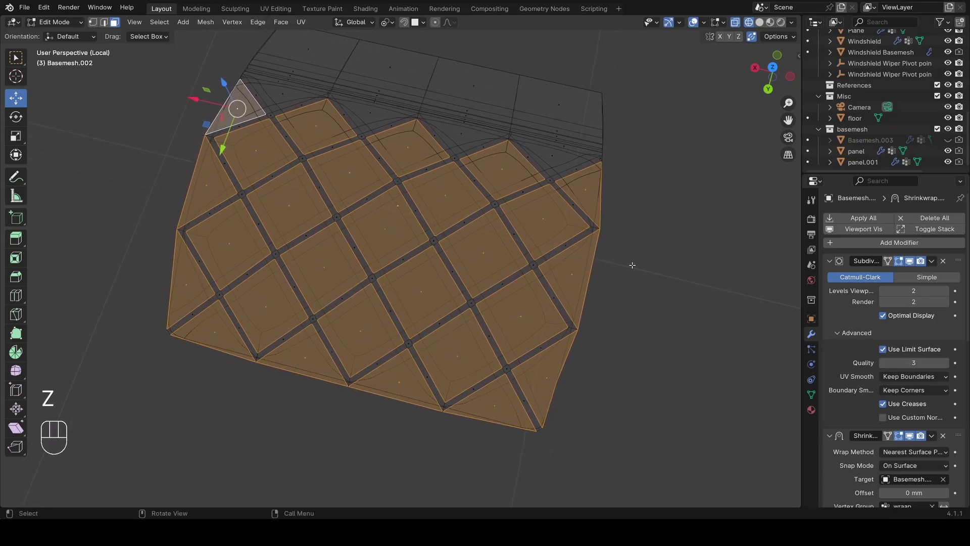
pyautogui.scroll(2, 642, 265)
pyautogui.press('i')
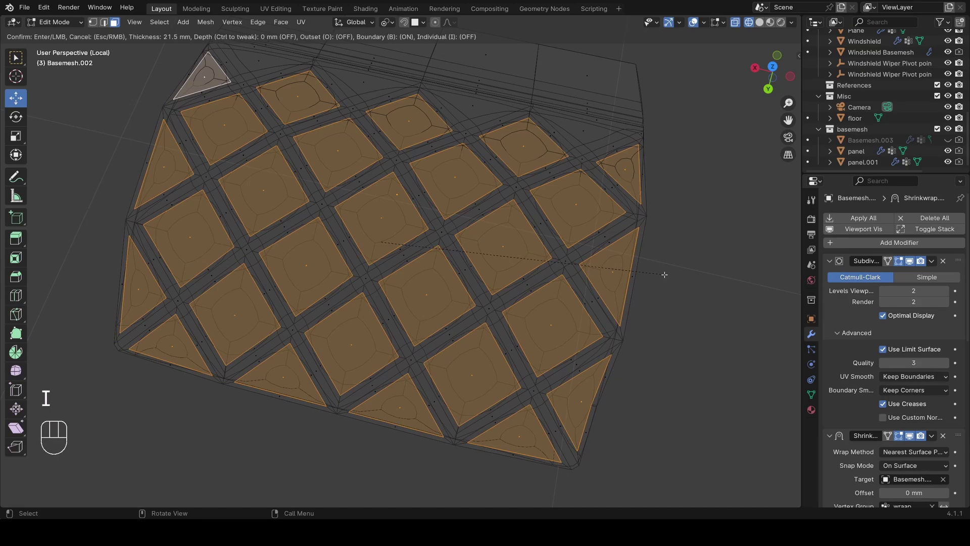
pyautogui.click(663, 273)
pyautogui.press('z')
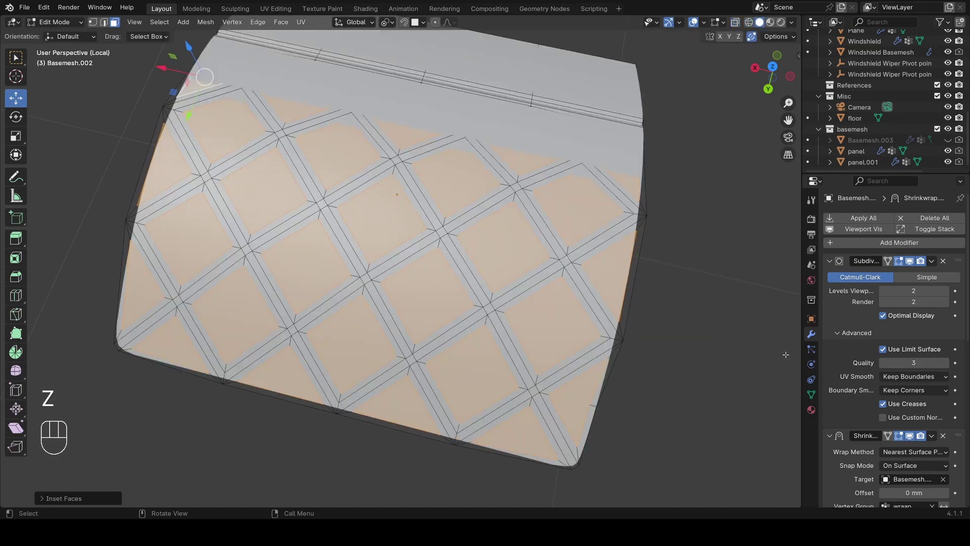
# - Assign the inset faces to the positive vertex group with weight 1.000 and inspect the surface in Object Mode
pyautogui.click(812, 394)
pyautogui.click(839, 320)
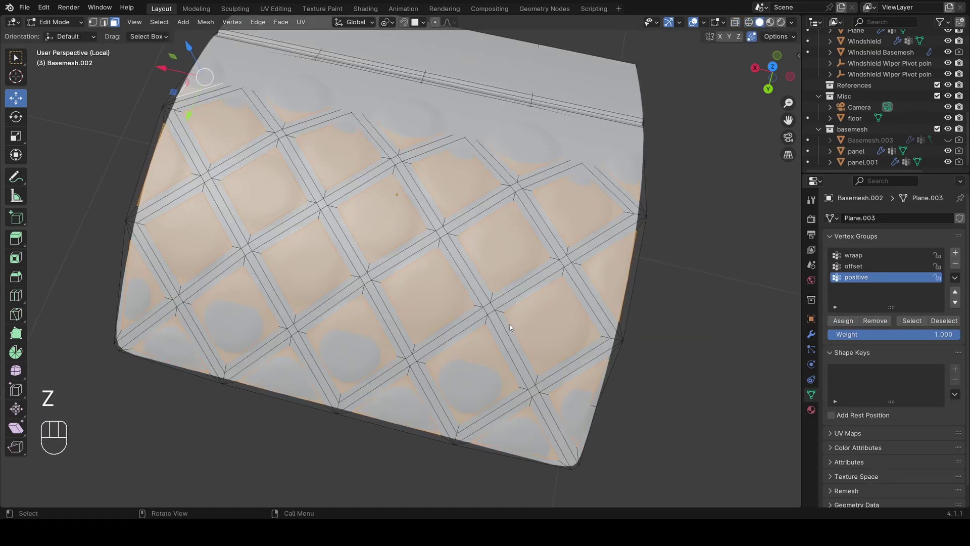
pyautogui.press('Tab')
pyautogui.moveTo(511, 325); pyautogui.dragTo(545, 325, button='middle')
pyautogui.scroll(2, 526, 308)
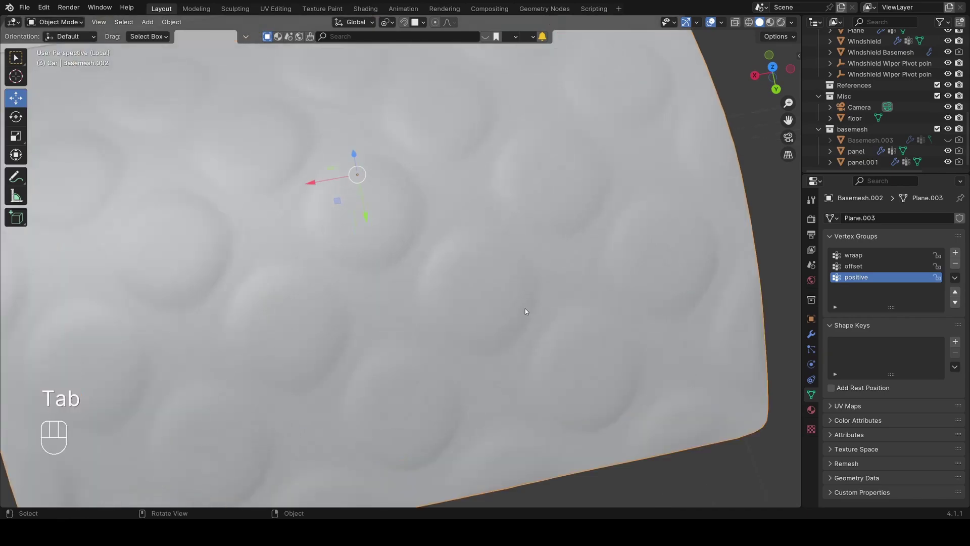
pyautogui.scroll(-4, 525, 312)
pyautogui.moveTo(463, 292); pyautogui.dragTo(444, 284, button='middle')
pyautogui.press('Tab')
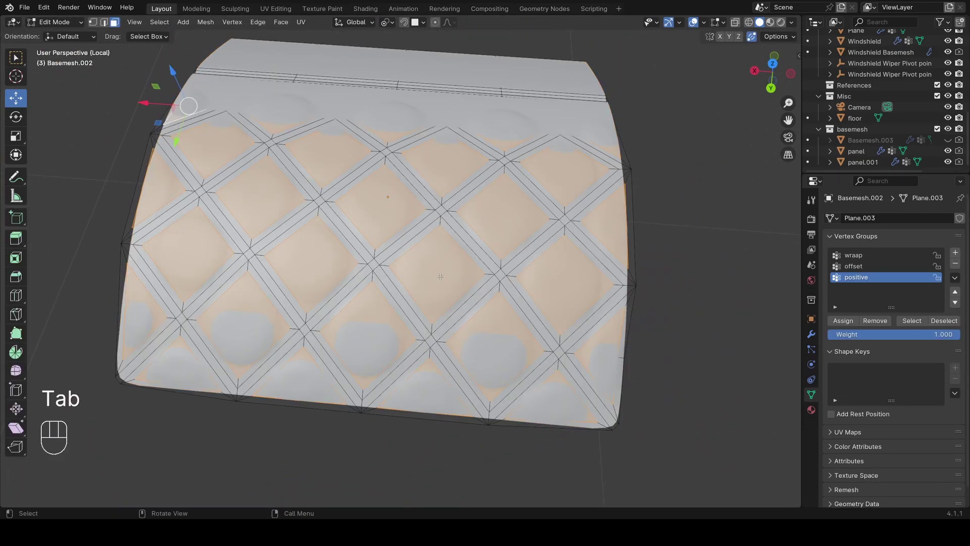
pyautogui.press('a')
pyautogui.scroll(4, 440, 277)
pyautogui.scroll(-3, 394, 281)
pyautogui.press('z')
pyautogui.hotkey('ctrl', 'r')
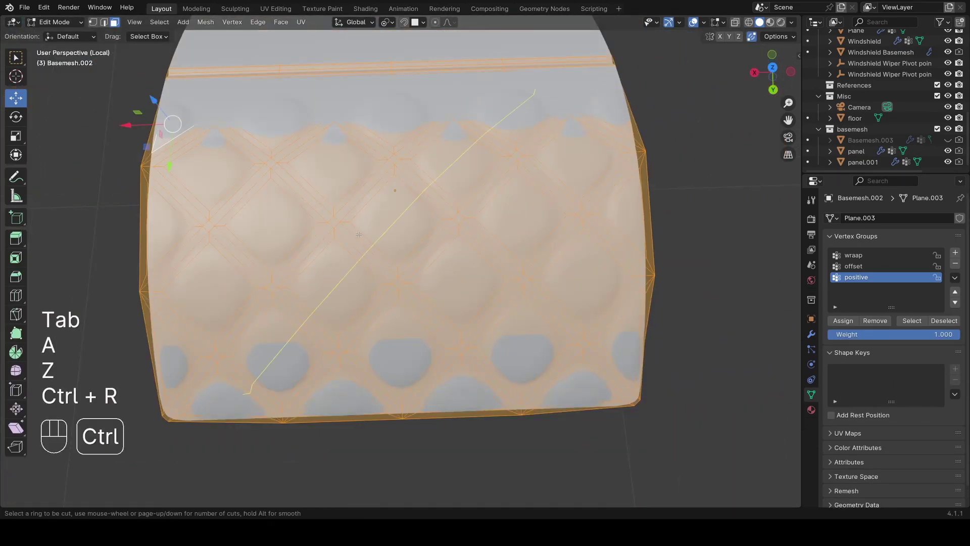
pyautogui.click(359, 234)
pyautogui.hotkey('ctrl', 'z')
pyautogui.scroll(1, 380, 244)
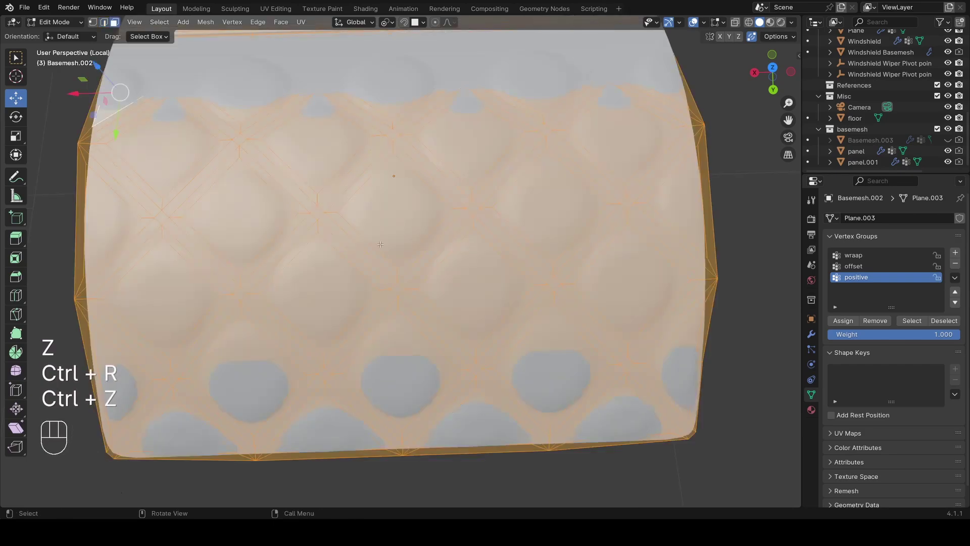
# - Turn off Auto Merge Vertices and add loop cuts through the middle diamond rows, slid close to the beveled strips
pyautogui.click(751, 37)
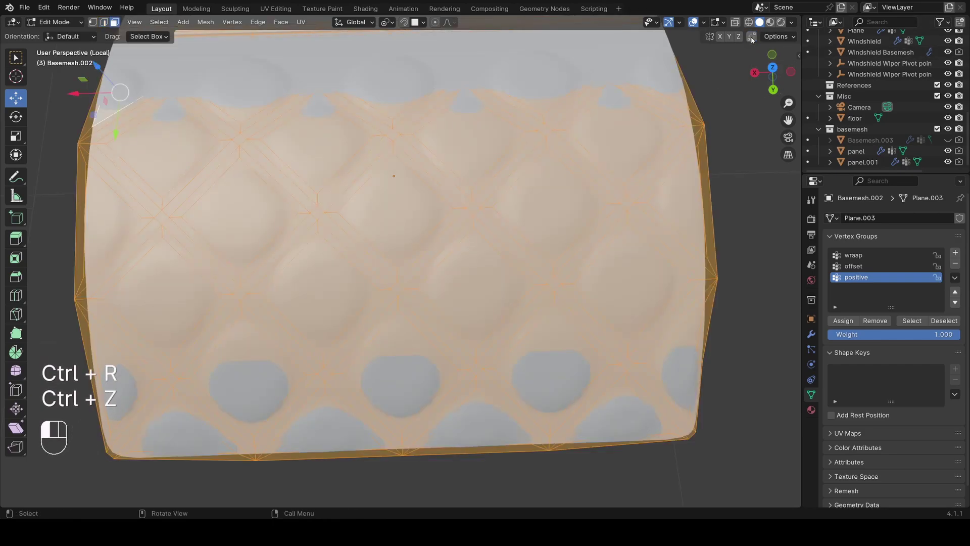
pyautogui.click(410, 210)
pyautogui.click(400, 169)
pyautogui.hotkey('ctrl', 'r')
pyautogui.click(427, 181)
pyautogui.click(450, 197)
pyautogui.hotkey('ctrl', 'r')
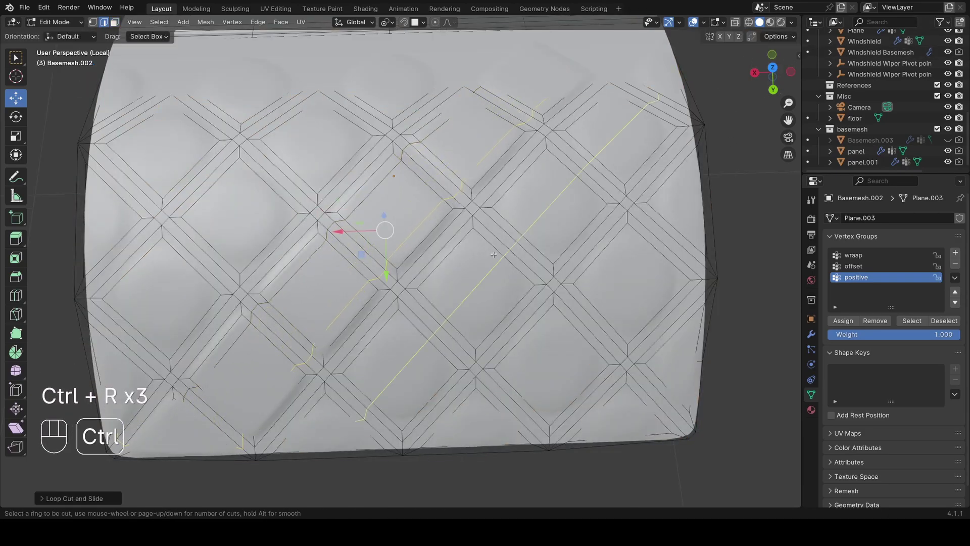
pyautogui.click(493, 254)
pyautogui.click(505, 265)
# - Continue the loop cuts through the outer diamond rows beside the strips, then inspect the surface in Object Mode
pyautogui.hotkey('ctrl', 'r')
pyautogui.press('g')
pyautogui.press('g')
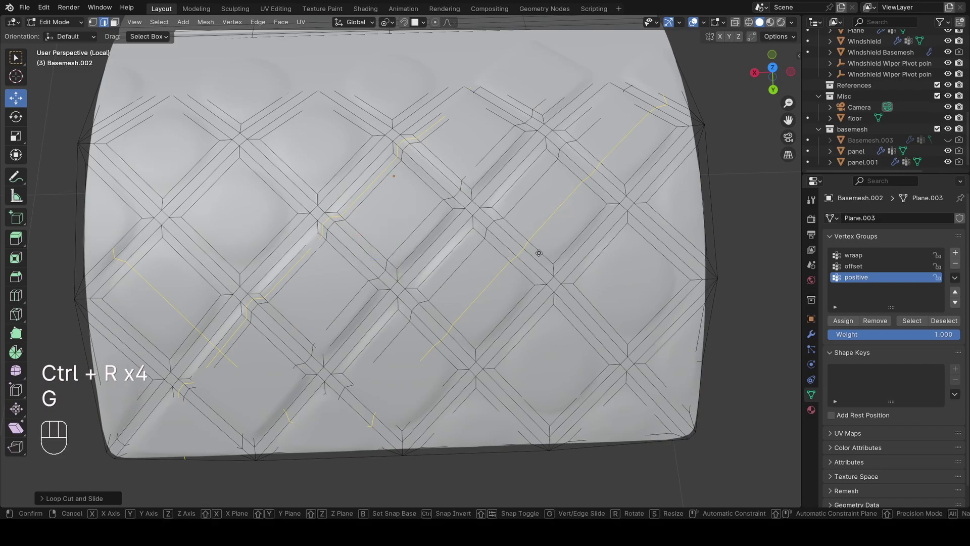
pyautogui.click(551, 263)
pyautogui.click(589, 288)
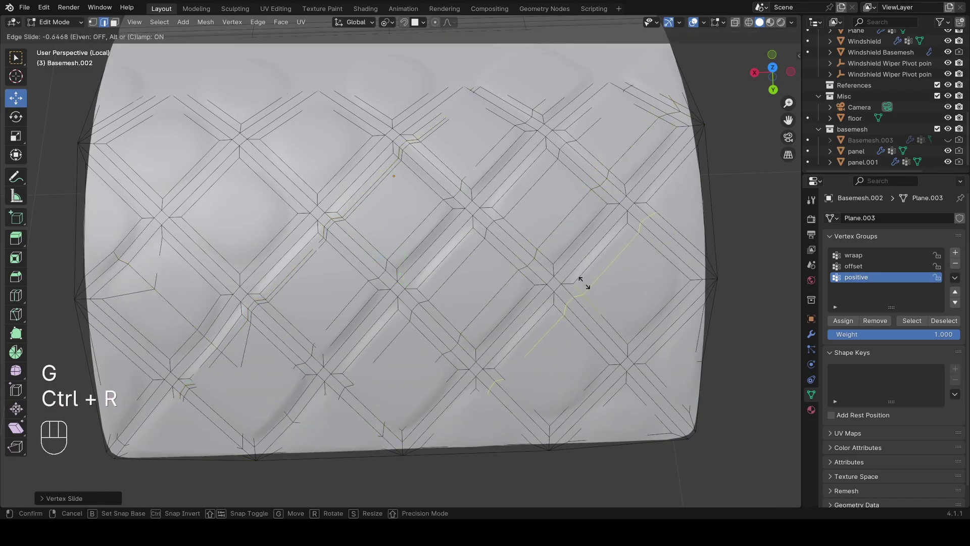
pyautogui.click(582, 283)
pyautogui.hotkey('ctrl', 'r')
pyautogui.click(608, 304)
pyautogui.click(620, 317)
pyautogui.press('Tab')
pyautogui.moveTo(619, 317); pyautogui.dragTo(526, 303, button='middle')
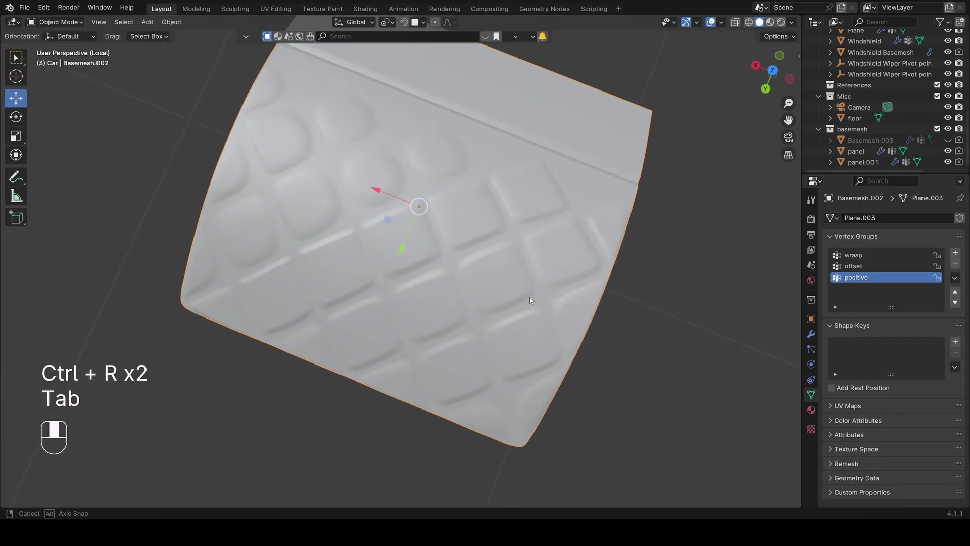
# - Add a loop cut through the next uncut diamond row and slide it toward the adjacent beveled strip
pyautogui.press('Tab')
pyautogui.scroll(5, 436, 260)
pyautogui.hotkey('ctrl', 'r')
pyautogui.click(397, 223)
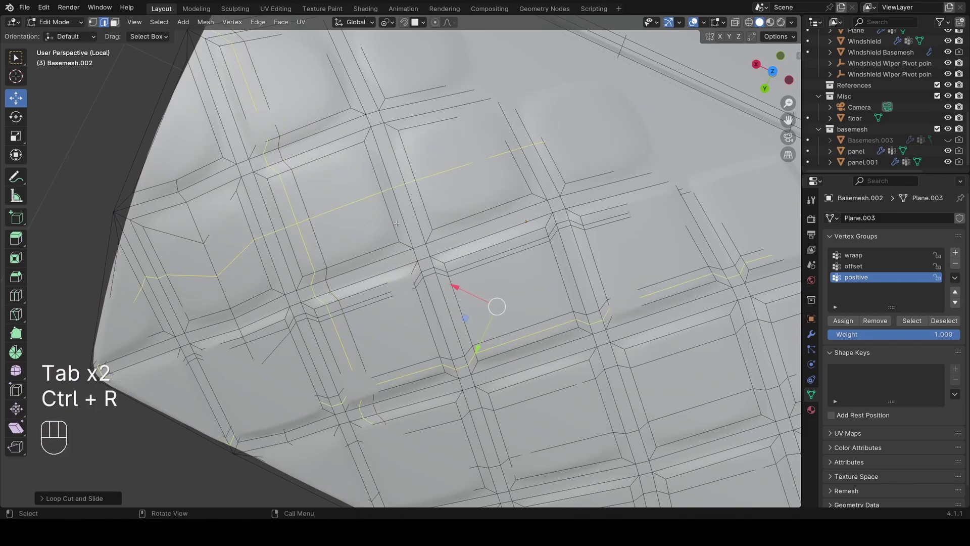
pyautogui.press('g')
pyautogui.press('g')
pyautogui.click(410, 252)
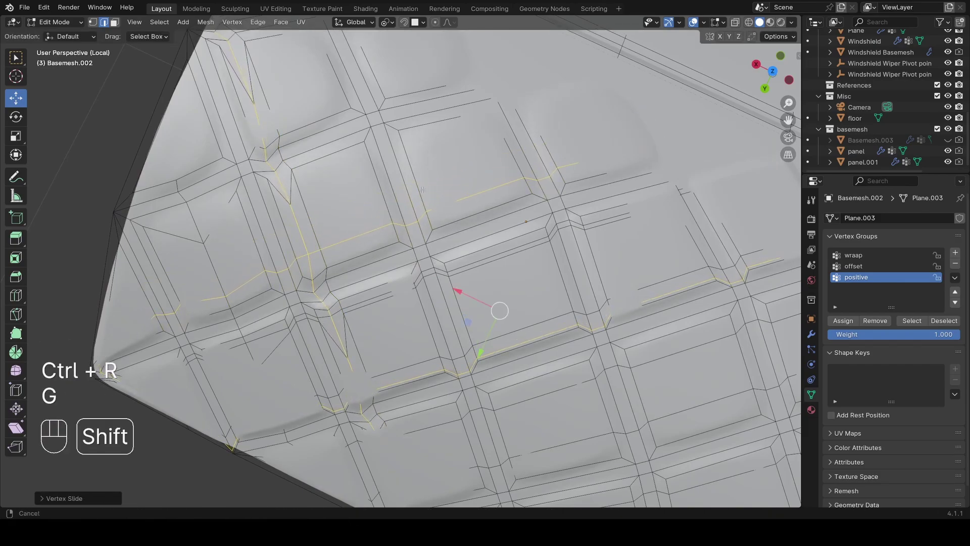
# - Add and slide a loop cut through the diamond row nearest the groove corner, then view the whole panel in Object Mode
pyautogui.keyDown('shift'); pyautogui.moveTo(409, 252); pyautogui.dragTo(432, 363, button='middle'); pyautogui.keyUp('shift')
pyautogui.press('a')
pyautogui.scroll(3, 417, 292)
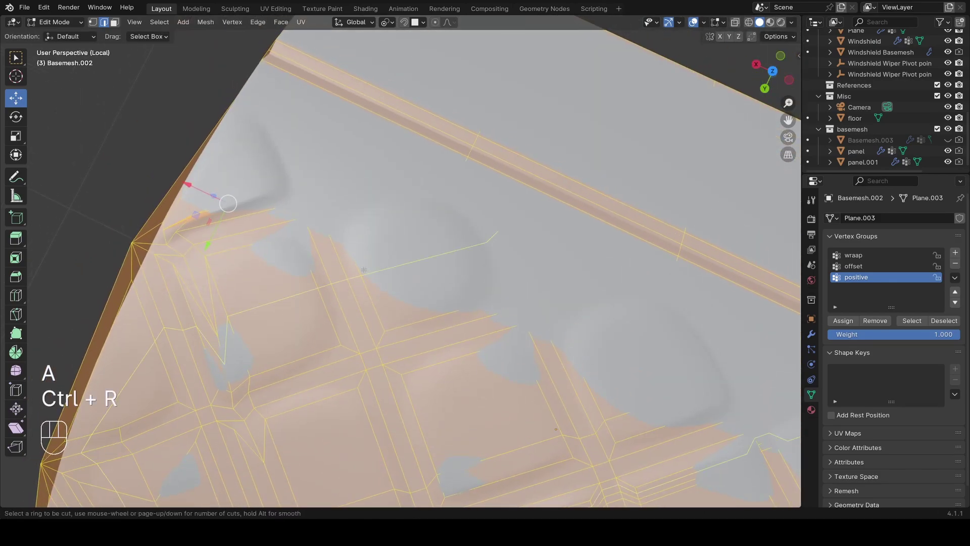
pyautogui.click(363, 270)
pyautogui.click(363, 268)
pyautogui.press('g')
pyautogui.press('g')
pyautogui.click(344, 224)
pyautogui.press('Tab')
pyautogui.scroll(-7, 349, 227)
pyautogui.hotkey('alt', 'a')
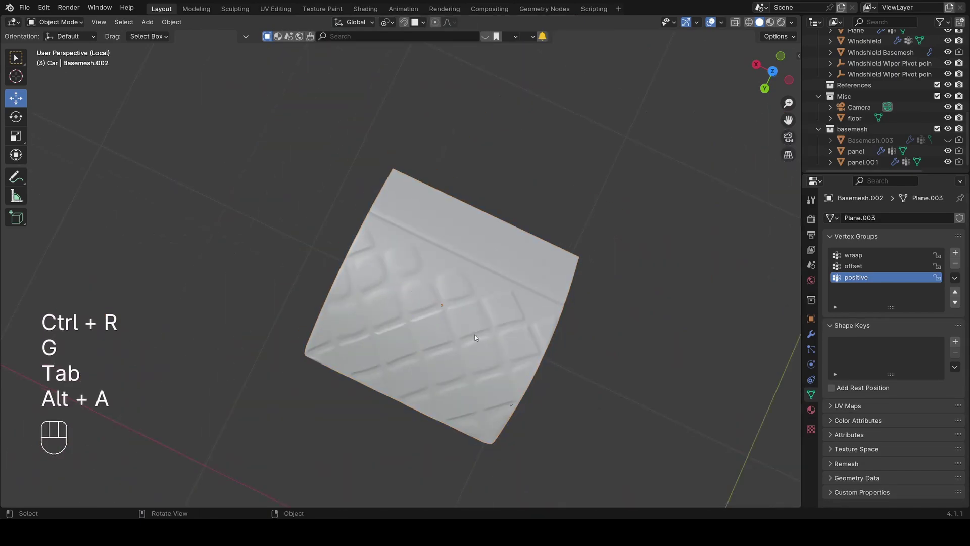
# - Add a centered loop cut along the beveled lattice strips and examine the strips and surrounding surface up close
pyautogui.moveTo(475, 335); pyautogui.dragTo(498, 302, button='middle')
pyautogui.keyDown('shift'); pyautogui.moveTo(497, 302); pyautogui.dragTo(346, 313, button='middle'); pyautogui.keyUp('shift')
pyautogui.scroll(3, 435, 281)
pyautogui.click(435, 280)
pyautogui.keyDown('shift'); pyautogui.moveTo(346, 312); pyautogui.dragTo(373, 282, button='middle'); pyautogui.keyUp('shift')
pyautogui.scroll(3, 390, 302)
pyautogui.press('Tab')
pyautogui.press('2')
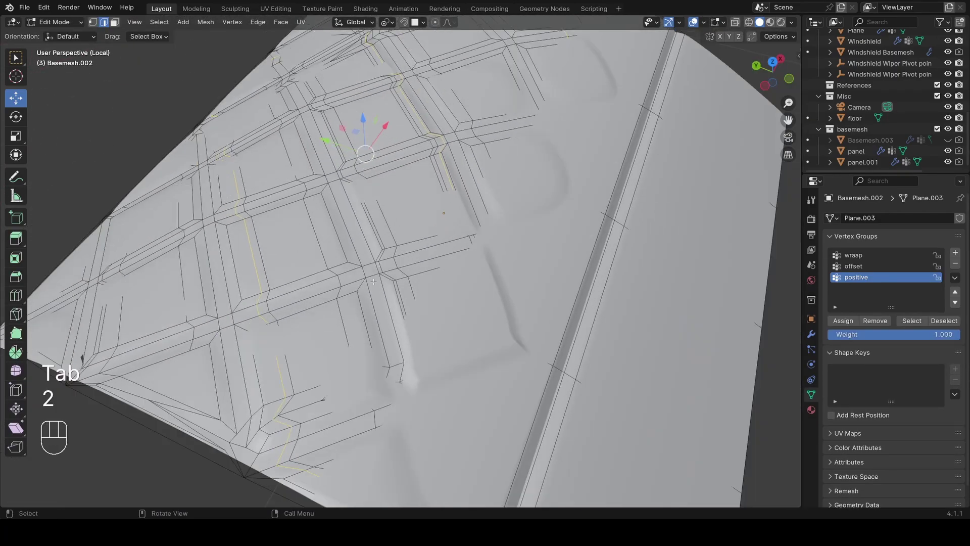
pyautogui.hotkey('alt', 'z')
pyautogui.press('a')
pyautogui.hotkey('alt', 'z')
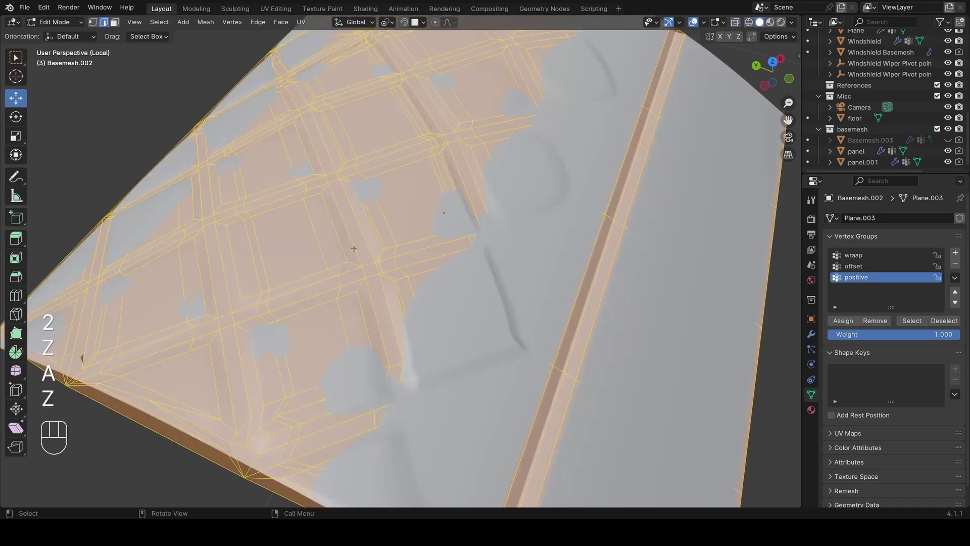
pyautogui.moveTo(320, 161); pyautogui.dragTo(360, 245, button='middle')
pyautogui.hotkey('ctrl', 'r')
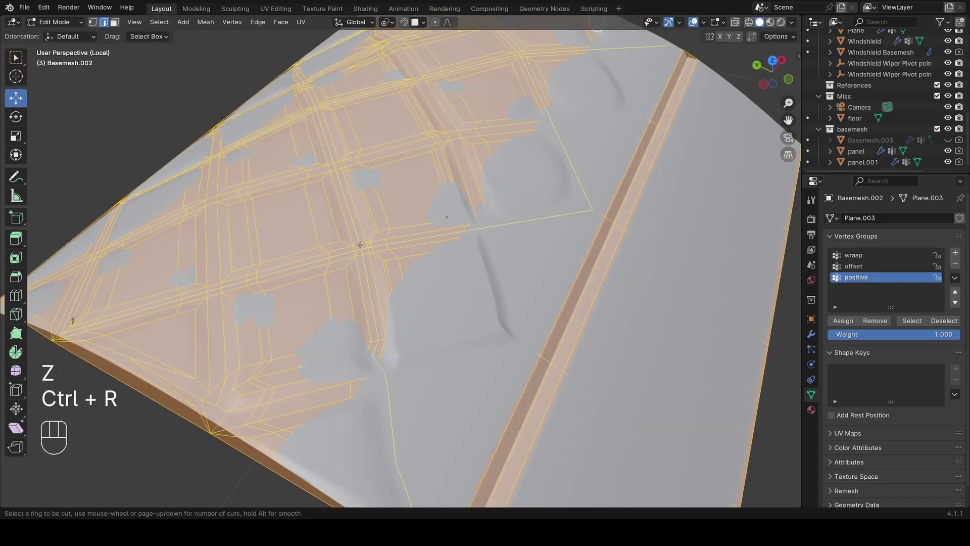
pyautogui.click(360, 245)
pyautogui.rightClick(360, 244)
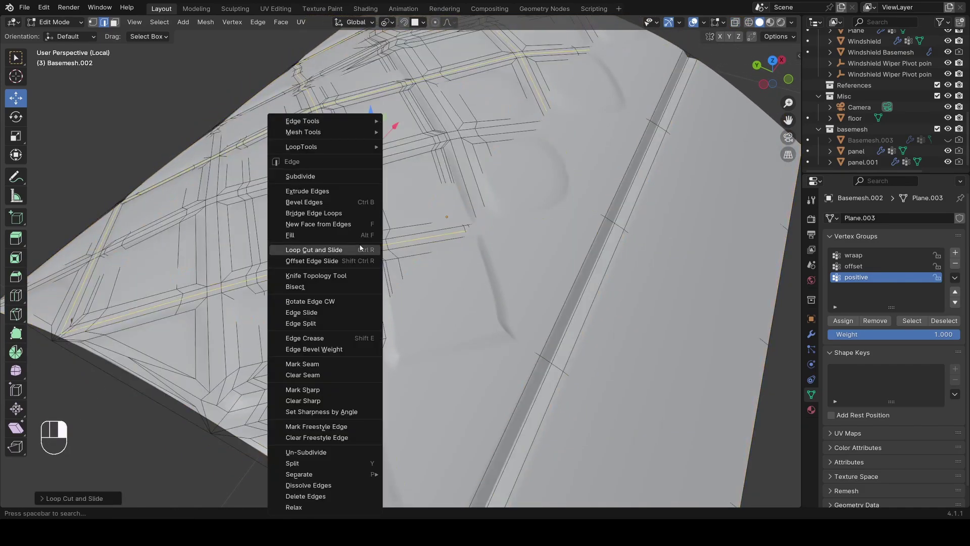
pyautogui.scroll(3, 419, 202)
pyautogui.keyDown('shift'); pyautogui.moveTo(419, 203); pyautogui.dragTo(457, 291, button='middle'); pyautogui.keyUp('shift')
pyautogui.scroll(-5, 456, 291)
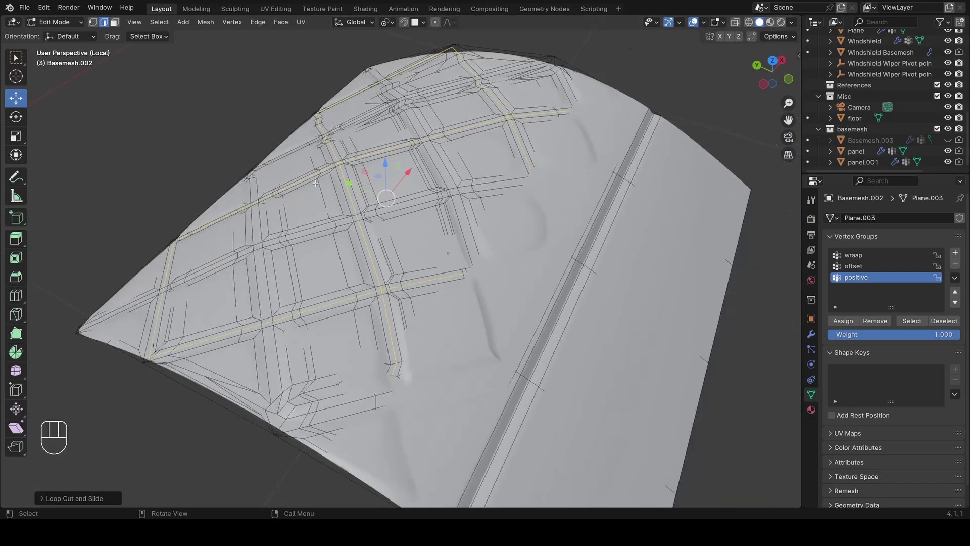
pyautogui.scroll(6, 417, 328)
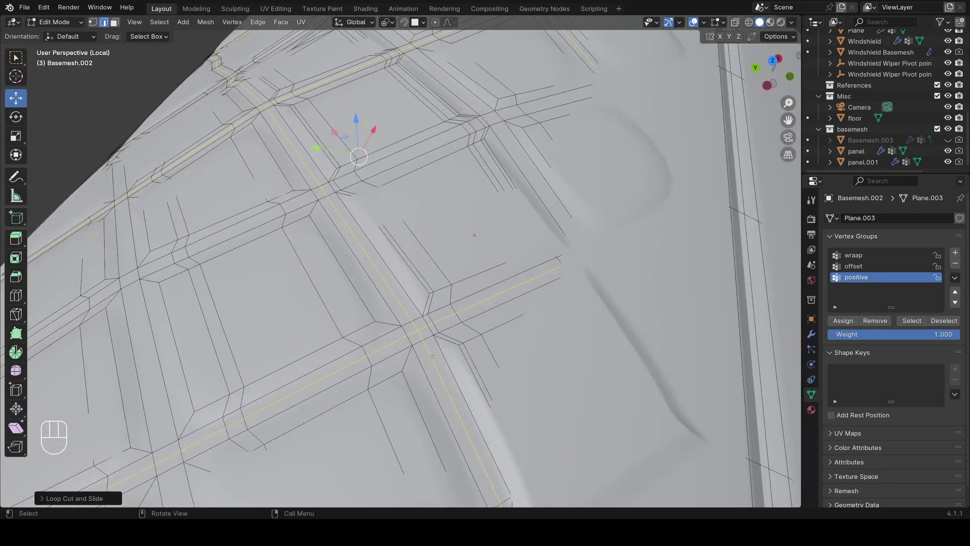
pyautogui.scroll(-5, 269, 147)
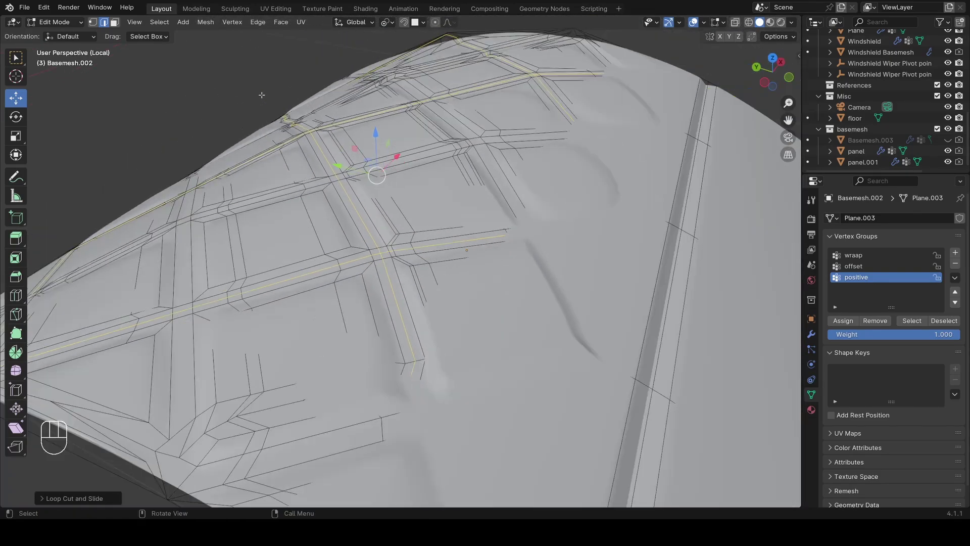
pyautogui.scroll(5, 269, 148)
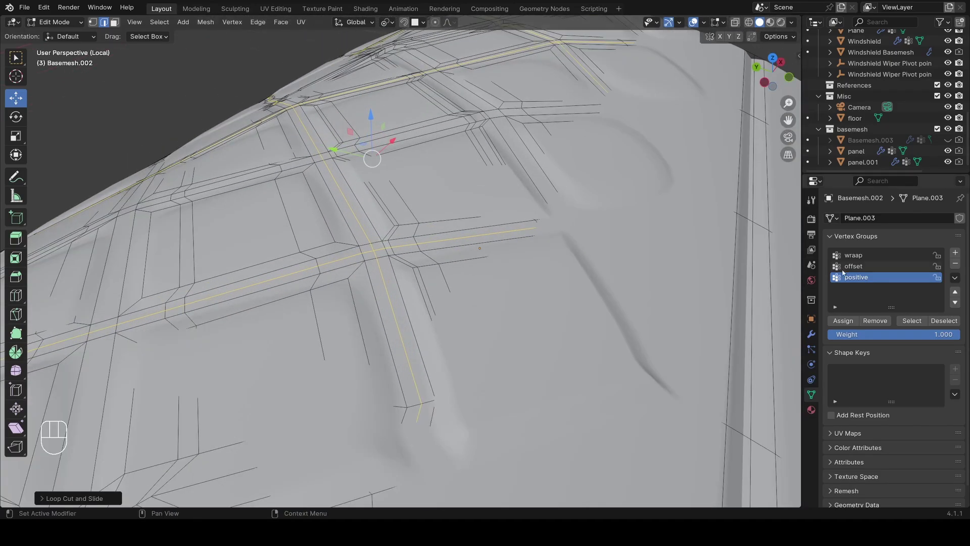
# - Assign the new loop cut along the lattice strips to the positive vertex group with weight 1.000 and return to Object Mode
pyautogui.click(840, 324)
pyautogui.press('Tab')
pyautogui.scroll(-5, 323, 207)
pyautogui.moveTo(422, 218); pyautogui.dragTo(462, 281, button='middle')
# - Leave local view and delete the practice quilted panel
pyautogui.press('/')
pyautogui.scroll(2, 469, 315)
pyautogui.keyDown('shift'); pyautogui.moveTo(212, 264); pyautogui.dragTo(514, 205, button='middle'); pyautogui.keyUp('shift')
pyautogui.press('x')
pyautogui.click(480, 251)
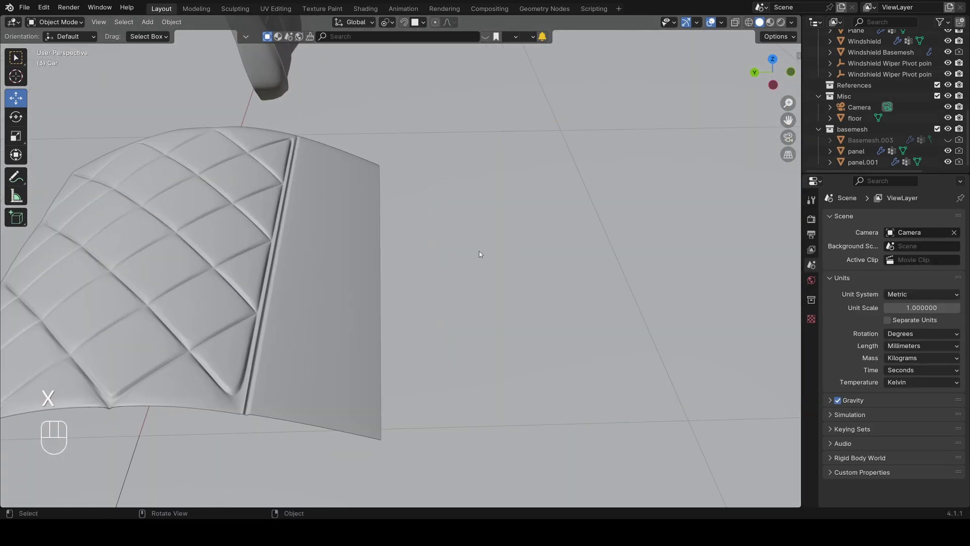
# - Select the finished quilted panel and review the Shrinkwrap, Solidify and Weighted Normal settings in its modifier stack
pyautogui.keyDown('shift'); pyautogui.moveTo(200, 268); pyautogui.dragTo(493, 217, button='middle'); pyautogui.keyUp('shift')
pyautogui.click(445, 273)
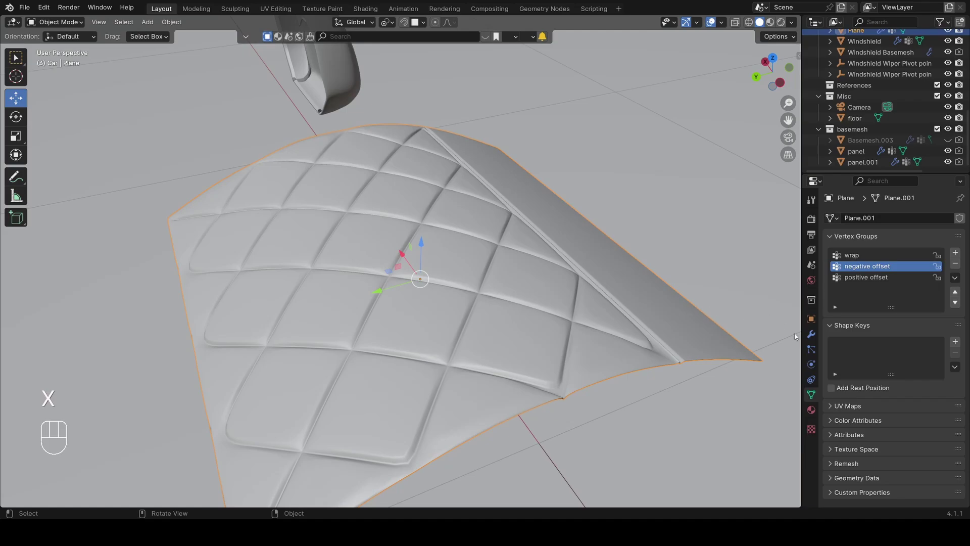
pyautogui.click(811, 334)
pyautogui.scroll(-5, 830, 384)
pyautogui.scroll(-4, 849, 341)
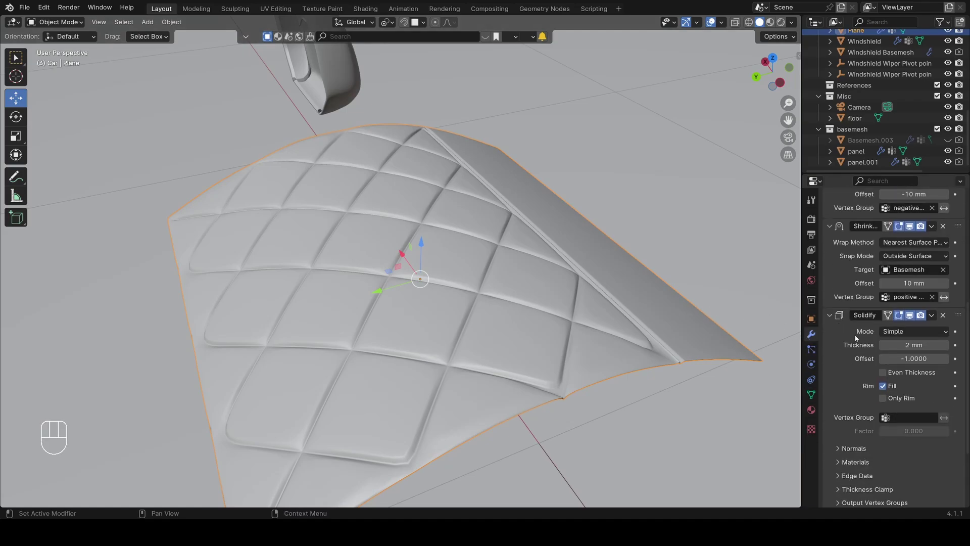
pyautogui.scroll(-5, 938, 345)
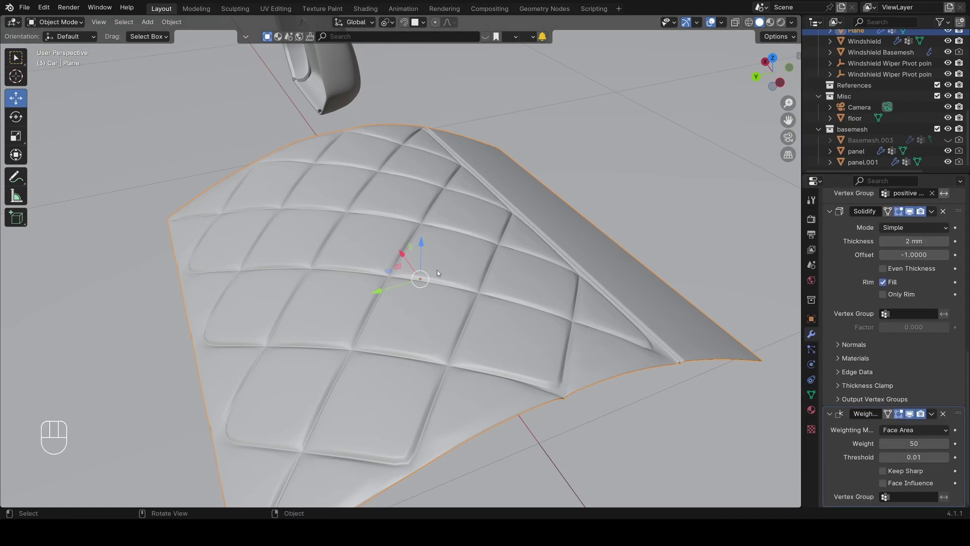
pyautogui.moveTo(438, 274); pyautogui.dragTo(618, 289, button='middle')
# - Examine the positive offset vertex group's weights across the quilted panel in Weight Paint mode
pyautogui.click(811, 395)
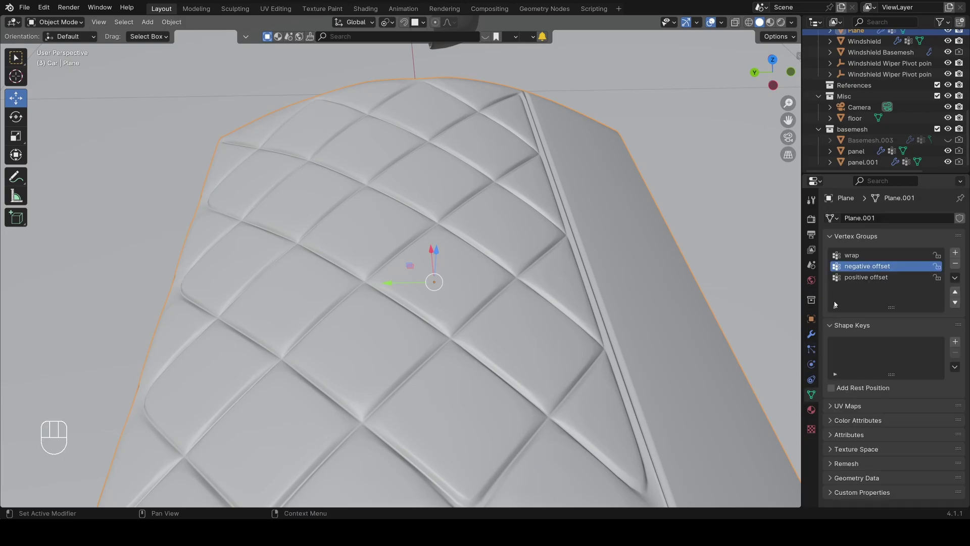
pyautogui.click(64, 24)
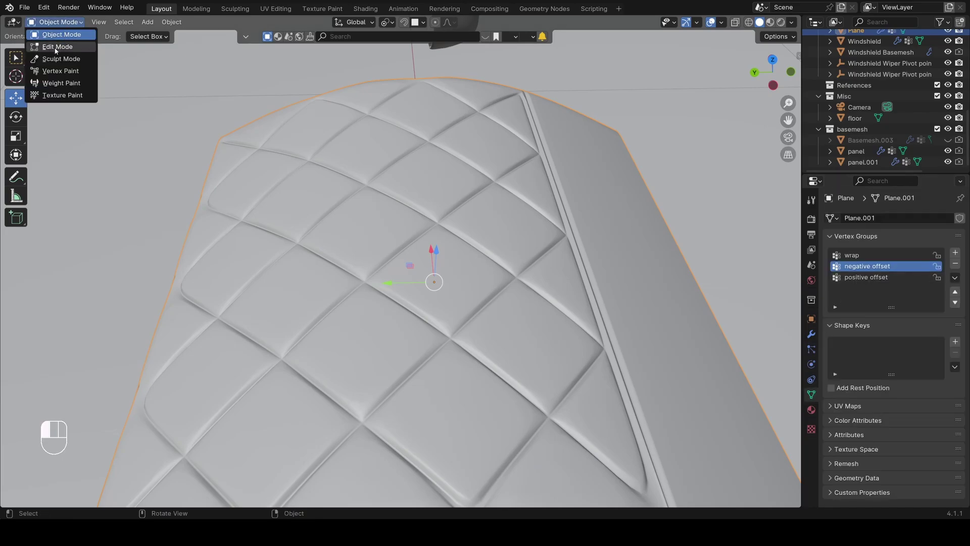
pyautogui.click(54, 83)
pyautogui.moveTo(300, 143)
pyautogui.mouseDown(button='middle')
pyautogui.moveTo(319, 184)
pyautogui.moveTo(360, 192)
pyautogui.mouseUp(button='middle')
pyautogui.scroll(2, 363, 196)
pyautogui.click(868, 279)
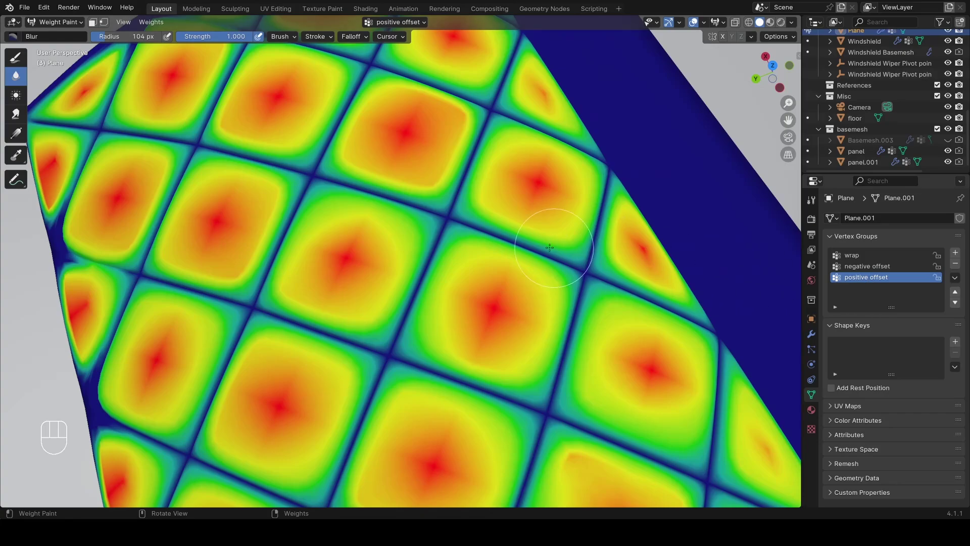
pyautogui.moveTo(550, 247); pyautogui.dragTo(415, 256, button='middle')
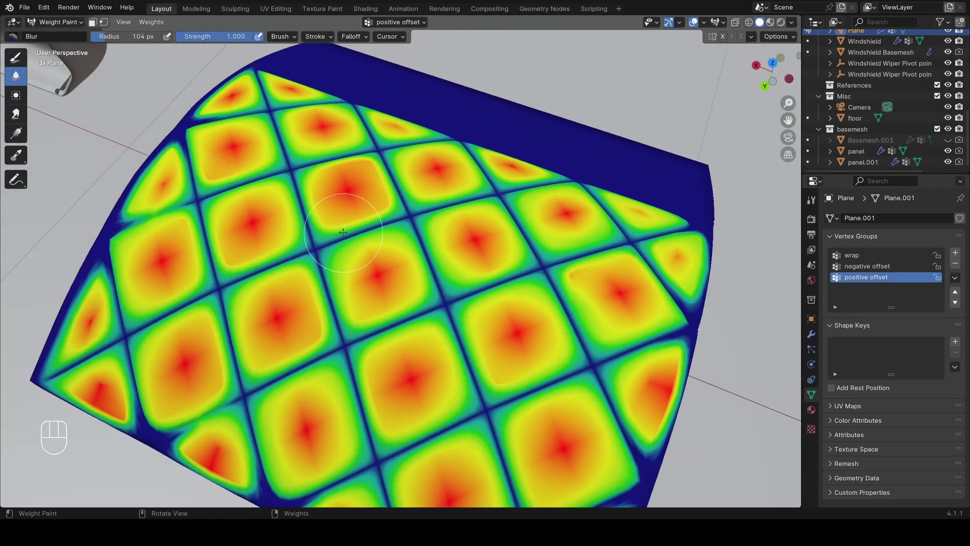
pyautogui.scroll(1, 343, 232)
# - Assign the faces across one central diamond to the positive offset group at weight 1.000, working in Edit Mode, and inspect it in Object Mode
pyautogui.click(59, 22)
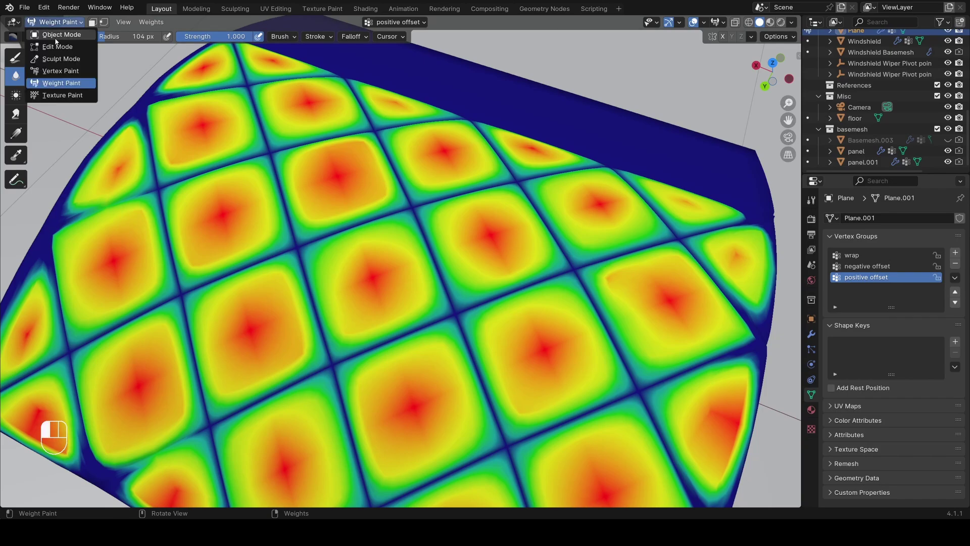
pyautogui.click(50, 34)
pyautogui.press('Tab')
pyautogui.press('a')
pyautogui.press('3')
pyautogui.click(343, 276)
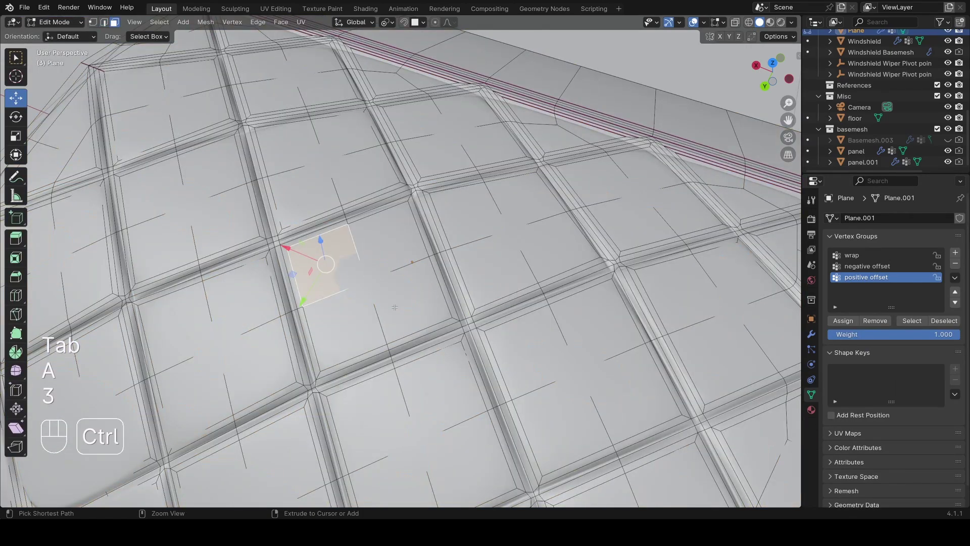
pyautogui.keyDown('ctrl'); pyautogui.click(417, 304); pyautogui.keyUp('ctrl')
pyautogui.click(843, 321)
pyautogui.press('Tab')
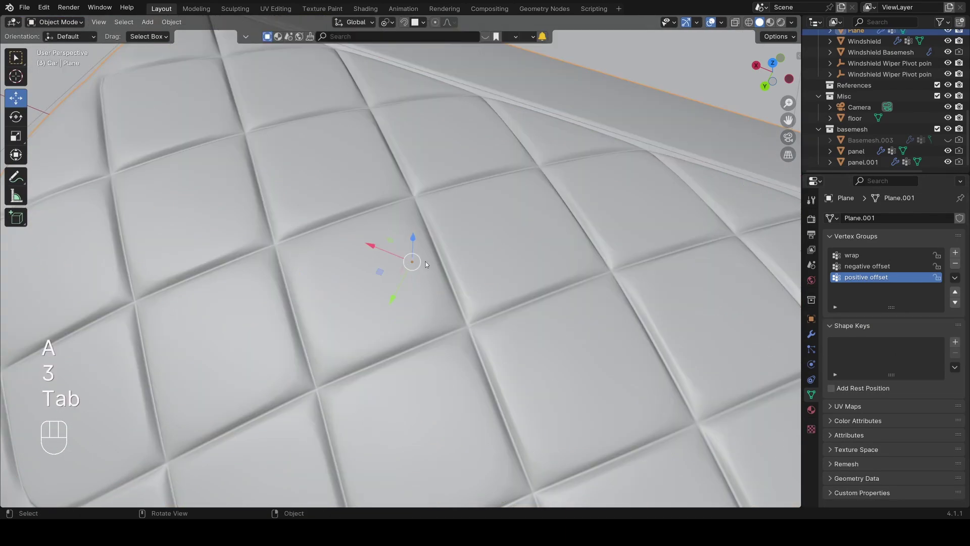
pyautogui.moveTo(445, 323); pyautogui.dragTo(450, 253, button='middle')
pyautogui.scroll(2, 457, 256)
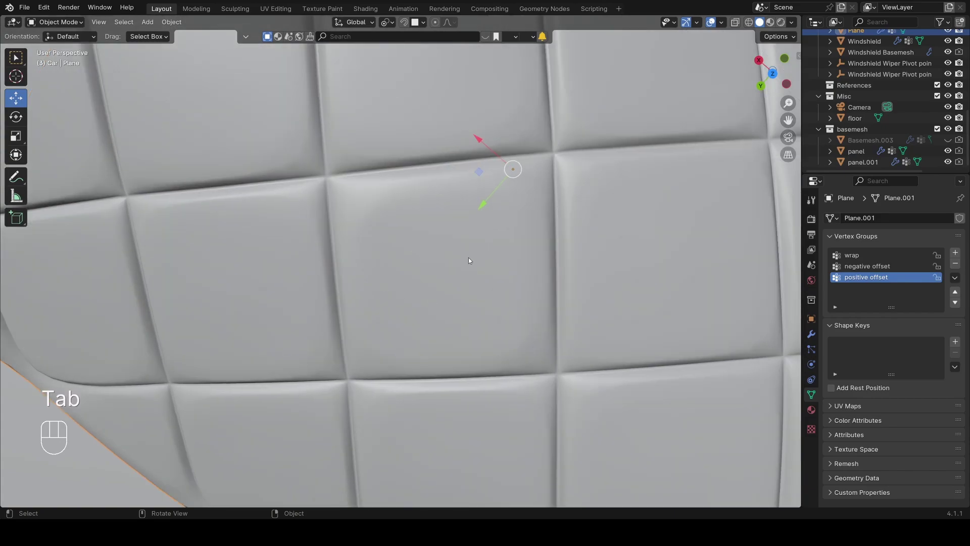
# - Grow the face selection in the central diamond and assign it to the positive offset group at weight 1.000
pyautogui.press('Tab')
pyautogui.scroll(2, 327, 191)
pyautogui.press('ctrl+KP_Add')
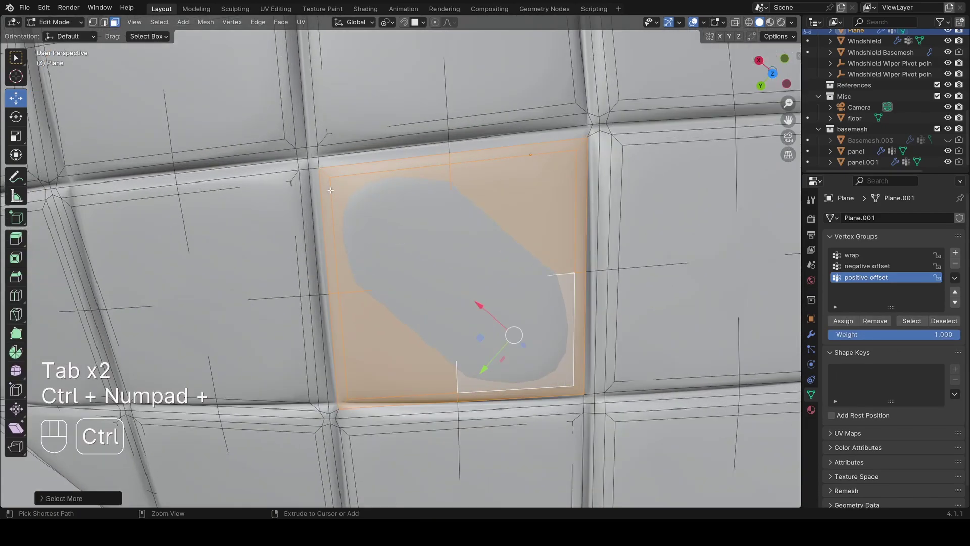
pyautogui.click(848, 323)
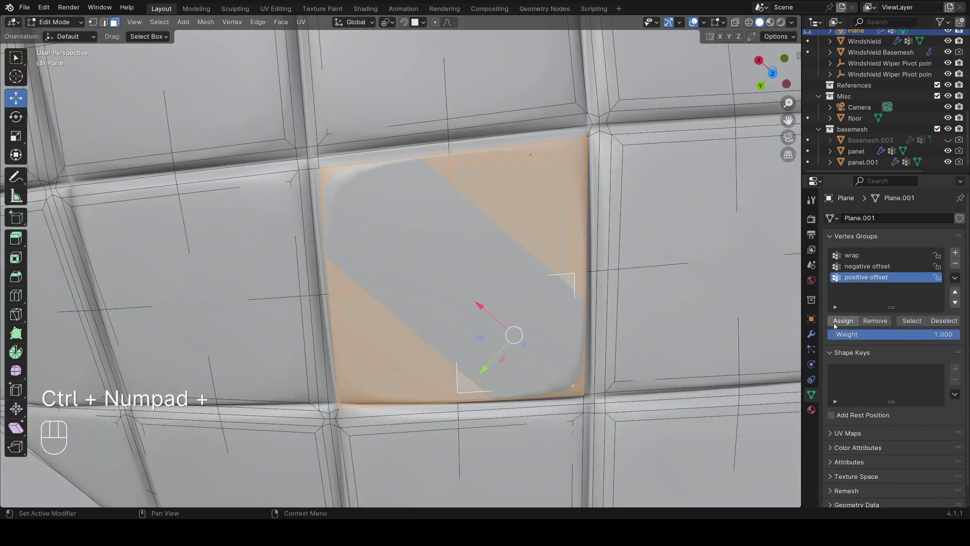
pyautogui.press('Tab')
pyautogui.scroll(-3, 389, 252)
pyautogui.scroll(2, 439, 260)
pyautogui.moveTo(390, 254); pyautogui.dragTo(556, 276, button='middle')
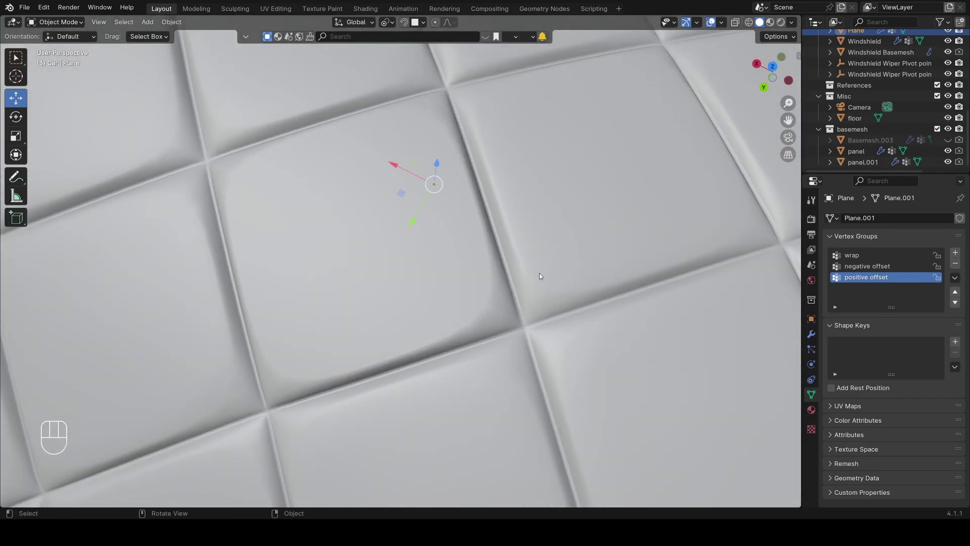
# - Blur the edges of the central diamond's positive offset weights in Weight Paint mode with a 123 px brush radius
pyautogui.click(54, 21)
pyautogui.click(50, 84)
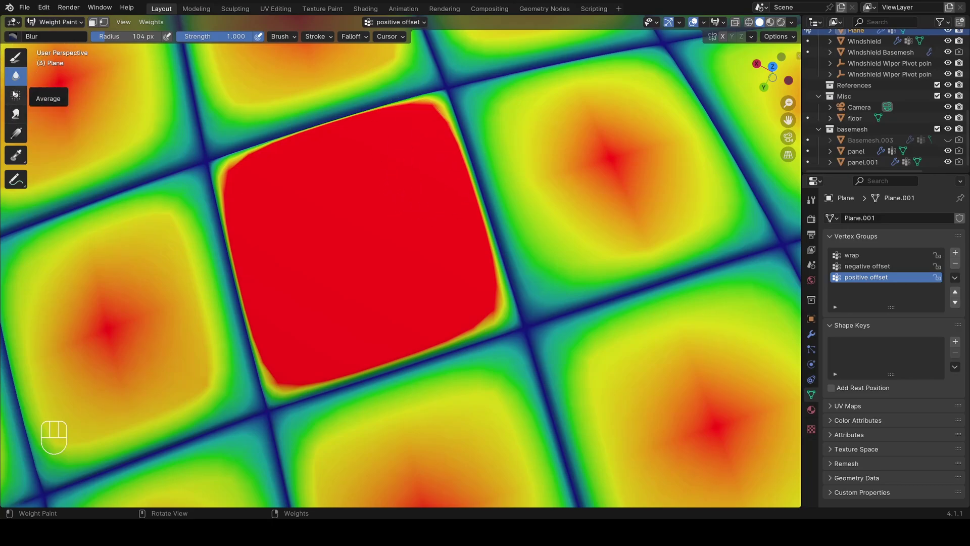
pyautogui.press('f')
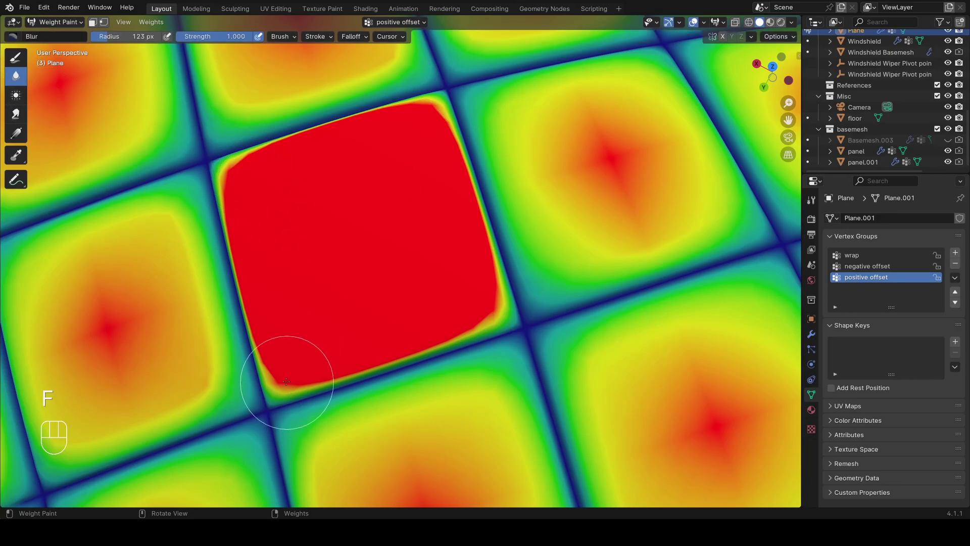
pyautogui.moveTo(287, 381)
pyautogui.mouseDown()
pyautogui.moveTo(273, 368)
pyautogui.moveTo(466, 325)
pyautogui.moveTo(330, 355)
pyautogui.moveTo(451, 156)
pyautogui.moveTo(335, 130)
pyautogui.moveTo(235, 289)
pyautogui.moveTo(242, 281)
pyautogui.moveTo(309, 314)
pyautogui.moveTo(256, 357)
pyautogui.mouseUp()
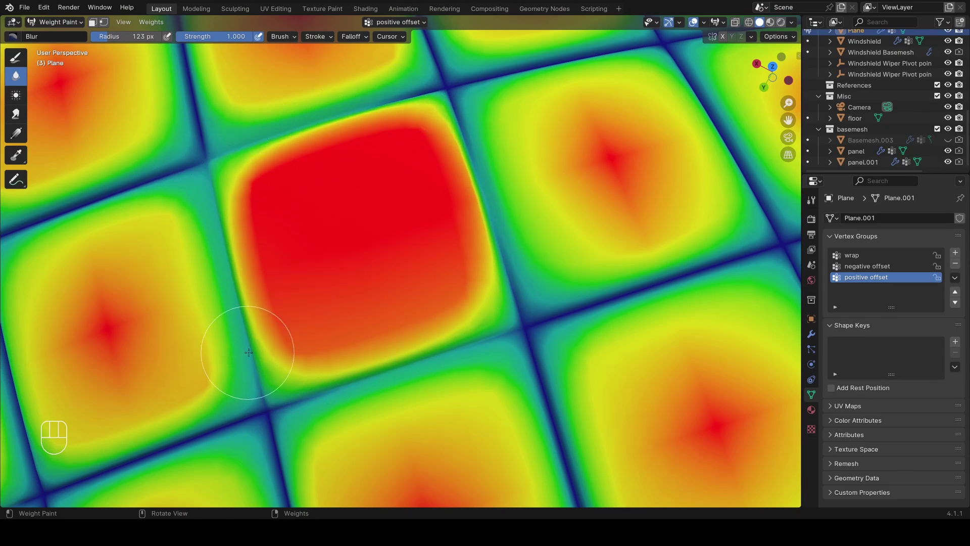
# - Enlarge the Blur brush to a 205 px radius and soften the central diamond's weights further
pyautogui.press('f')
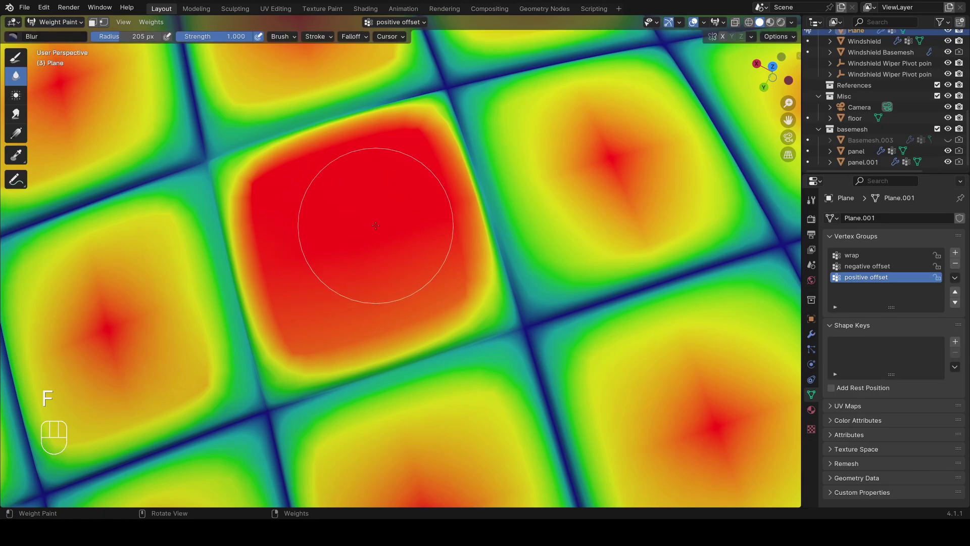
pyautogui.click(433, 144)
pyautogui.keyDown('shift'); pyautogui.moveTo(374, 131); pyautogui.dragTo(433, 132, button='middle'); pyautogui.keyUp('shift')
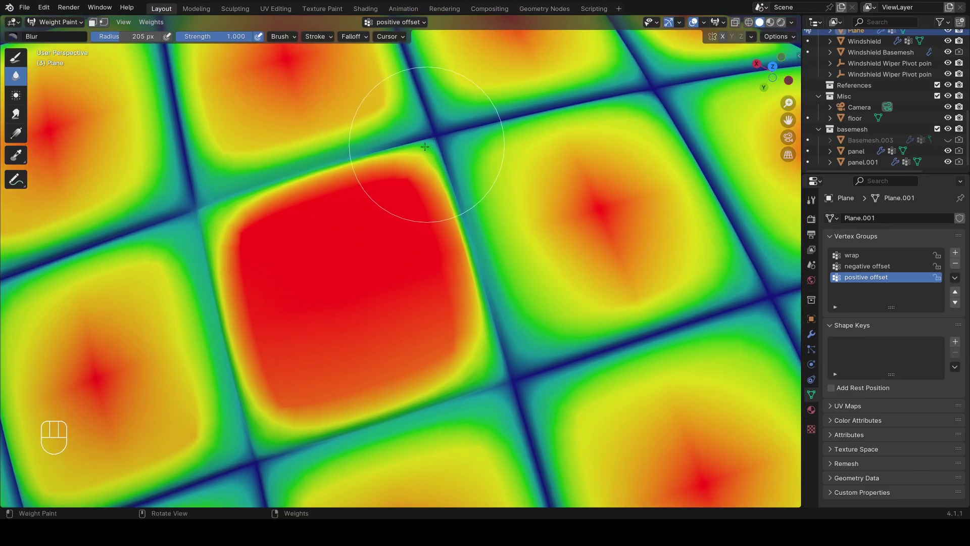
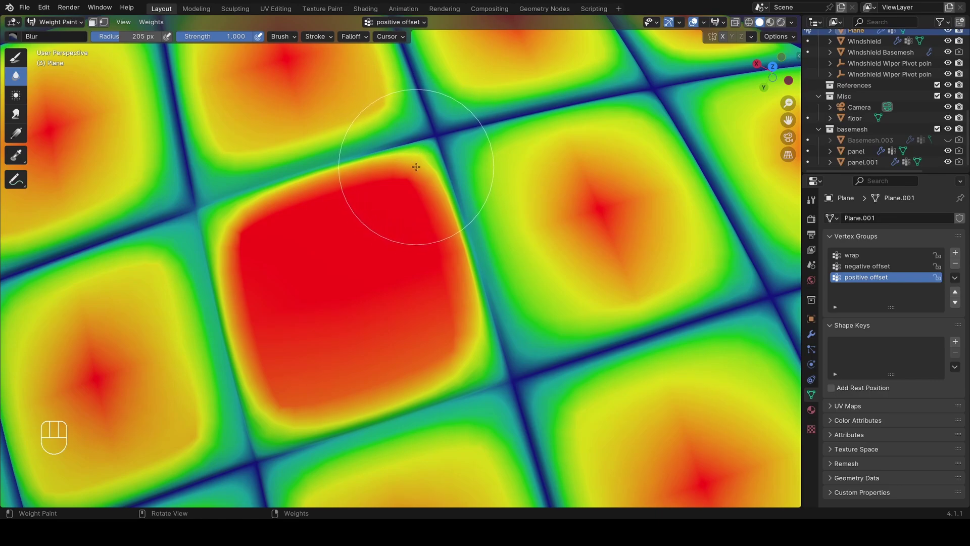
pyautogui.moveTo(391, 213)
pyautogui.mouseDown()
pyautogui.moveTo(394, 169)
pyautogui.moveTo(281, 281)
pyautogui.moveTo(397, 348)
pyautogui.moveTo(423, 254)
pyautogui.moveTo(371, 199)
pyautogui.moveTo(322, 184)
pyautogui.moveTo(253, 243)
pyautogui.moveTo(433, 238)
pyautogui.moveTo(275, 362)
pyautogui.moveTo(364, 335)
pyautogui.moveTo(394, 234)
pyautogui.mouseUp()
pyautogui.scroll(-4, 394, 233)
pyautogui.scroll(-5, 394, 234)
pyautogui.moveTo(394, 234); pyautogui.dragTo(376, 202, button='middle')
pyautogui.scroll(4, 376, 202)
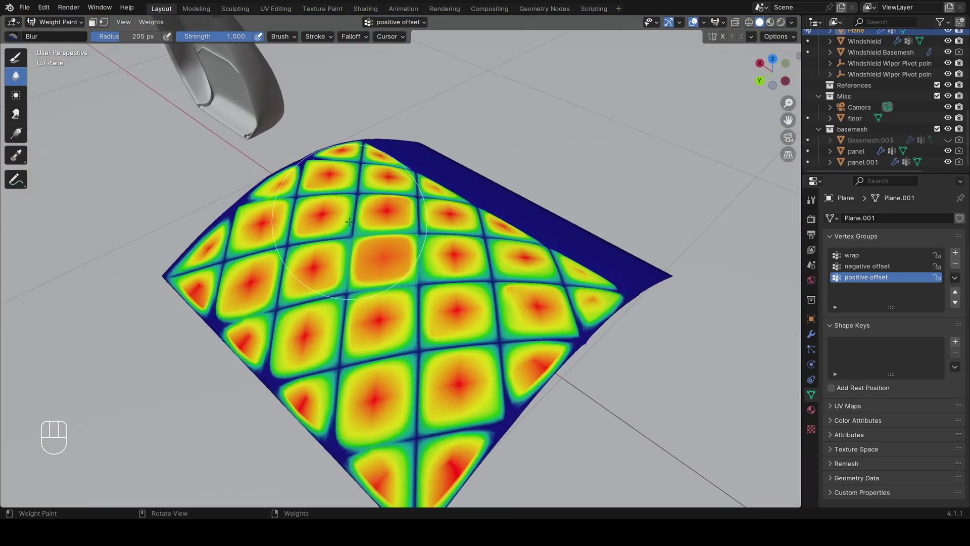
# - Return to Object Mode and examine the finished quilted panel from several angles
pyautogui.click(56, 21)
pyautogui.click(55, 34)
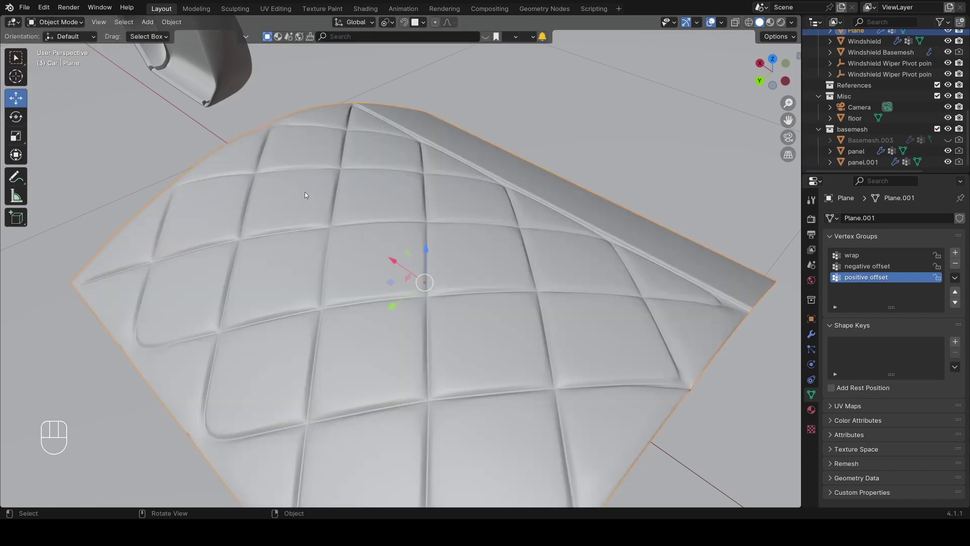
pyautogui.moveTo(305, 192)
pyautogui.mouseDown(button='middle')
pyautogui.moveTo(414, 237)
pyautogui.moveTo(260, 219)
pyautogui.moveTo(438, 249)
pyautogui.mouseUp(button='middle')
pyautogui.scroll(-3, 435, 248)
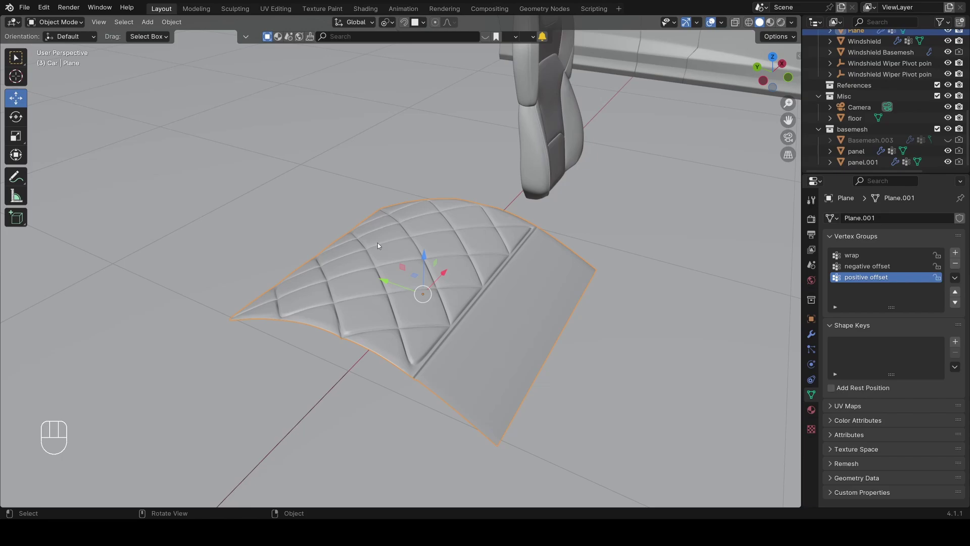
pyautogui.scroll(-5, 364, 245)
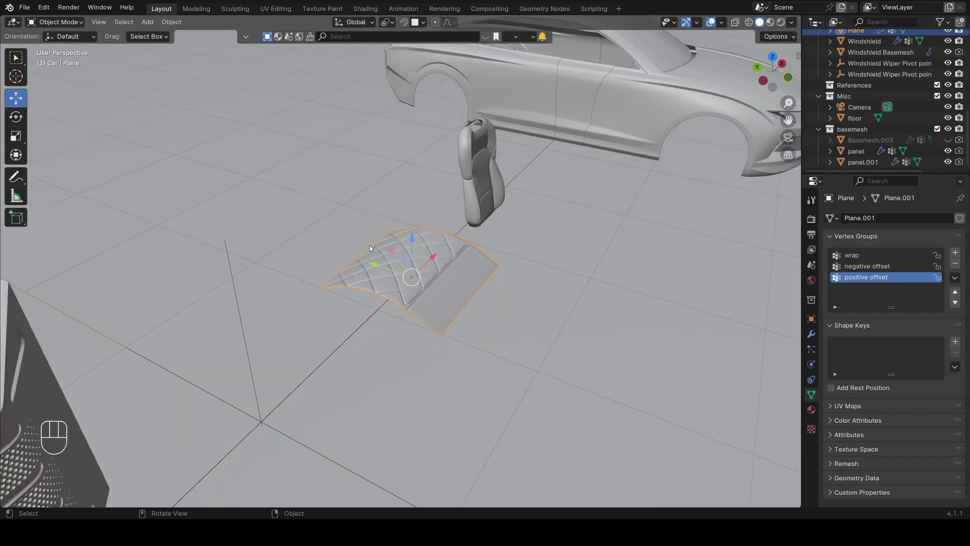
pyautogui.moveTo(368, 245); pyautogui.dragTo(338, 259, button='middle')
pyautogui.scroll(5, 379, 267)
pyautogui.moveTo(419, 278); pyautogui.dragTo(341, 282, button='middle')
pyautogui.scroll(3, 334, 283)
pyautogui.scroll(-3, 331, 258)
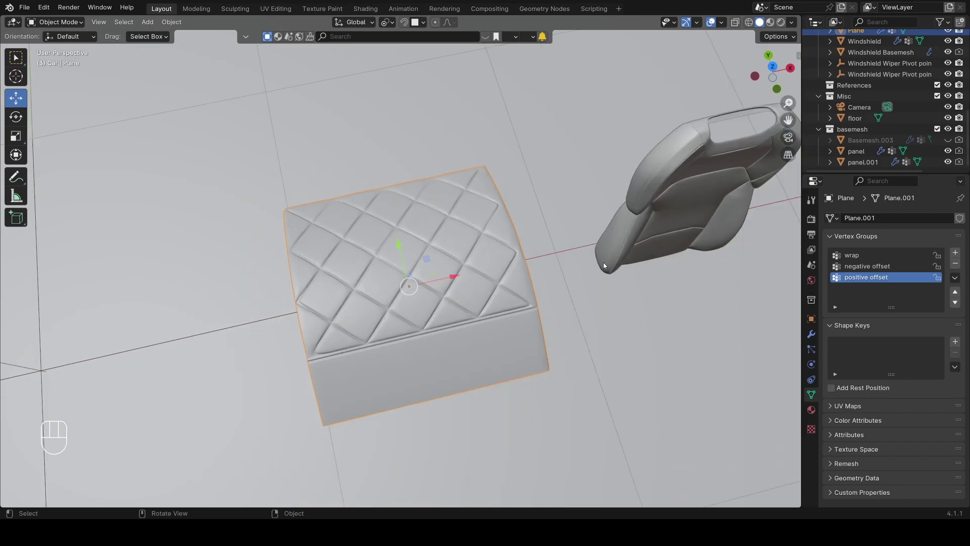
pyautogui.moveTo(597, 283); pyautogui.dragTo(582, 229, button='middle')
pyautogui.scroll(-4, 581, 227)
# - Deselect the quilted panel, select the car seat and examine its front
pyautogui.hotkey('alt', 'a')
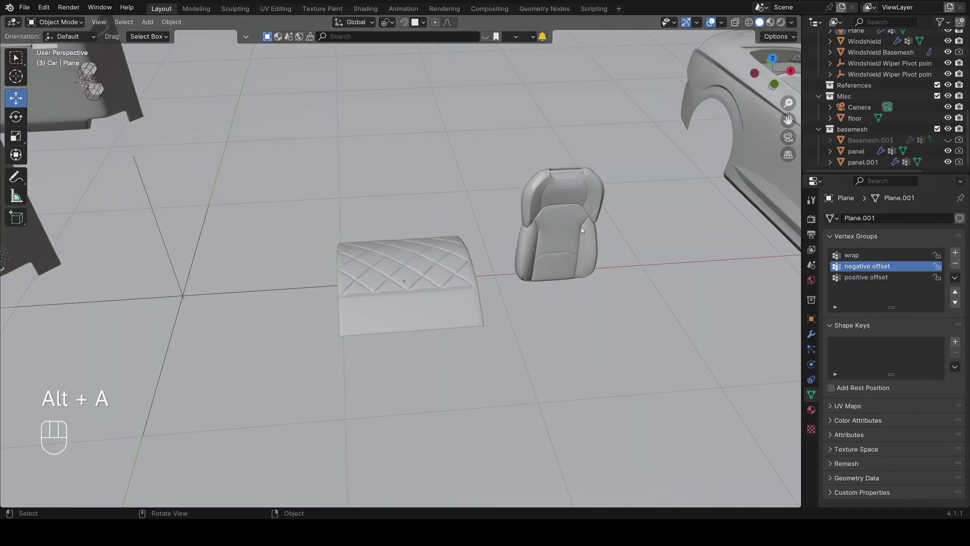
pyautogui.moveTo(472, 238); pyautogui.dragTo(513, 234, button='middle')
pyautogui.keyDown('shift'); pyautogui.moveTo(512, 234); pyautogui.dragTo(393, 314, button='middle'); pyautogui.keyUp('shift')
pyautogui.scroll(3, 393, 314)
pyautogui.moveTo(393, 314); pyautogui.dragTo(403, 254, button='middle')
pyautogui.scroll(4, 409, 308)
pyautogui.moveTo(403, 254); pyautogui.dragTo(382, 256, button='middle')
pyautogui.click(397, 234)
pyautogui.moveTo(278, 207); pyautogui.dragTo(317, 298, button='middle')
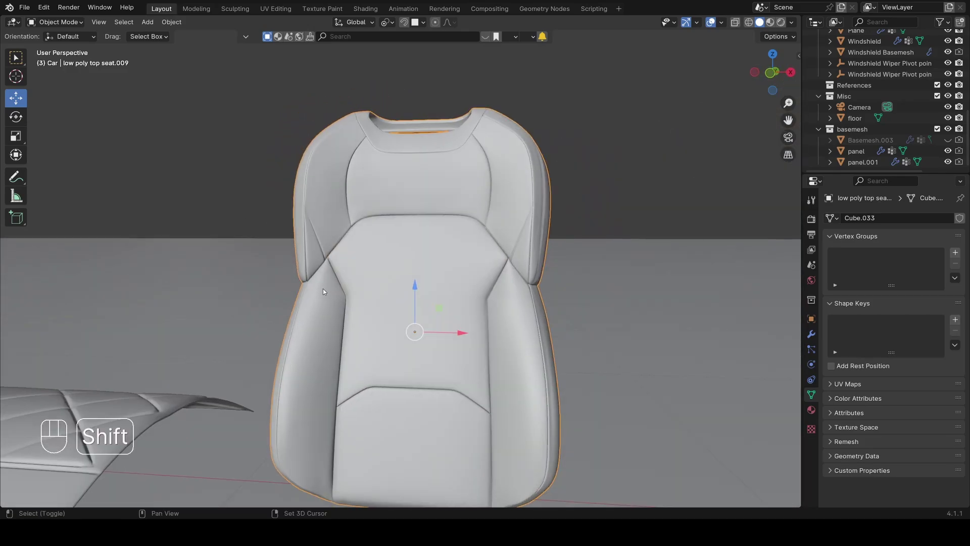
# - Duplicate the car seat in place and delete the copy
pyautogui.hotkey('shift', 'd')
pyautogui.rightClick(326, 276)
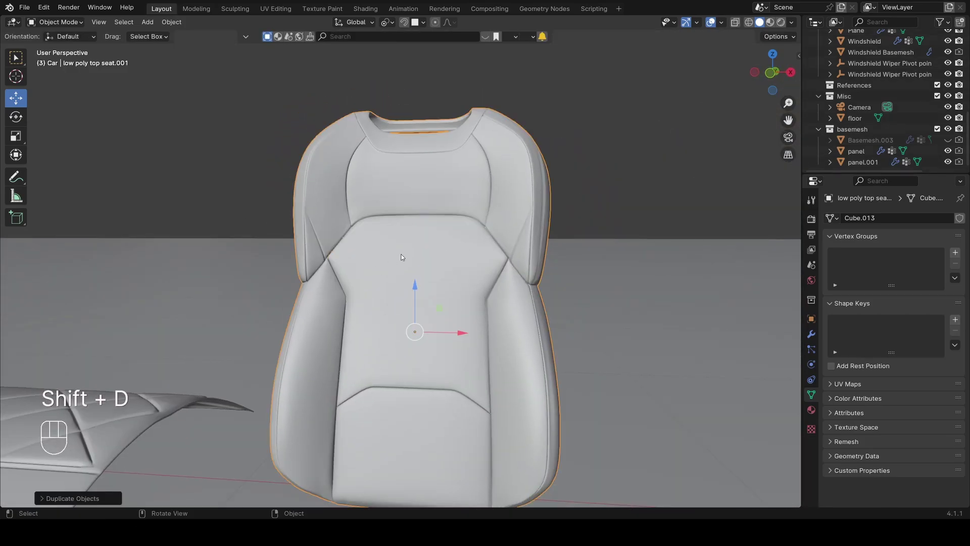
pyautogui.moveTo(399, 262); pyautogui.dragTo(422, 241, button='middle')
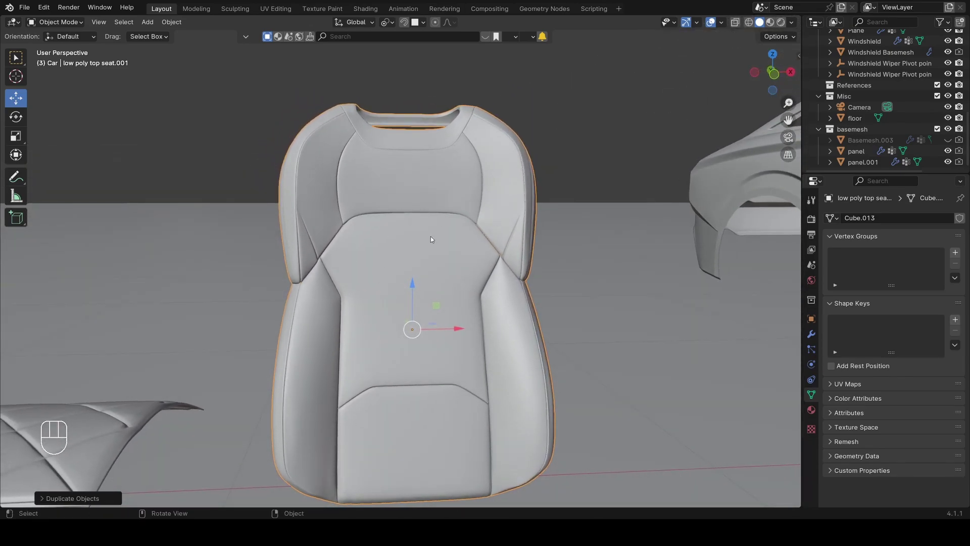
pyautogui.press('x')
pyautogui.click(444, 254)
# - Examine the car seat up close and the perforated grille panels elsewhere in the scene
pyautogui.scroll(-8, 424, 288)
pyautogui.moveTo(375, 314); pyautogui.dragTo(376, 354, button='middle')
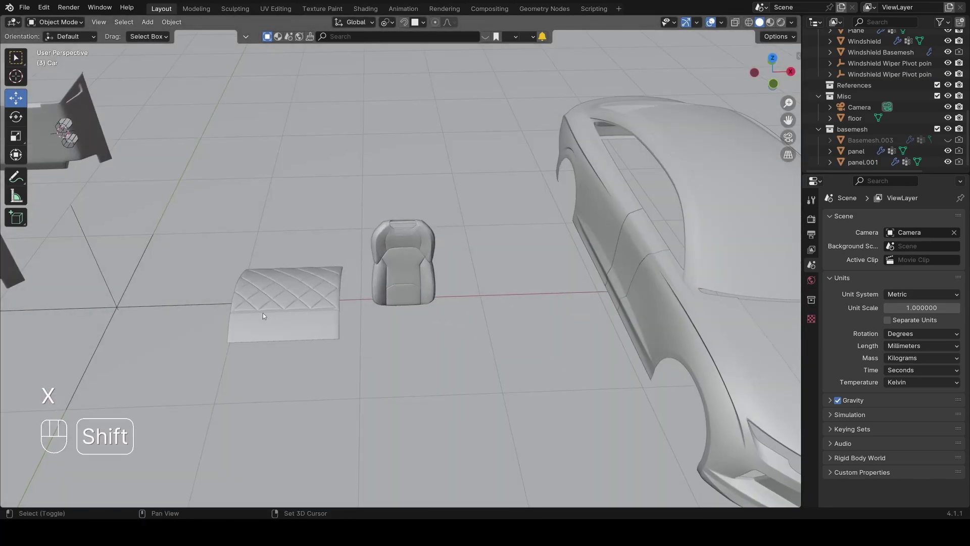
pyautogui.scroll(5, 386, 287)
pyautogui.moveTo(386, 290); pyautogui.dragTo(556, 283, button='middle')
pyautogui.scroll(-6, 619, 258)
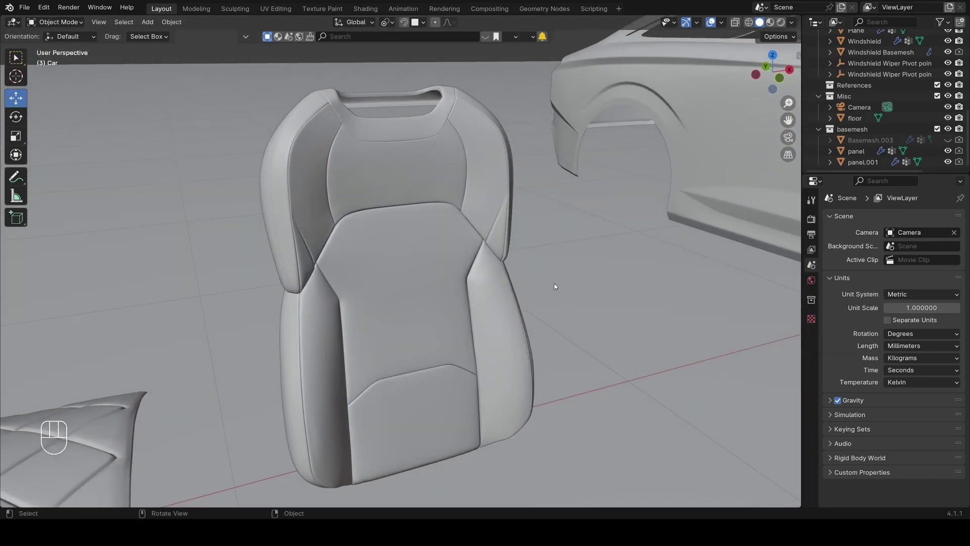
pyautogui.scroll(-2, 505, 288)
pyautogui.scroll(-4, 504, 288)
pyautogui.moveTo(472, 331); pyautogui.dragTo(627, 262, button='middle')
pyautogui.scroll(5, 581, 306)
pyautogui.keyDown('shift'); pyautogui.moveTo(626, 261); pyautogui.dragTo(364, 339, button='middle'); pyautogui.keyUp('shift')
pyautogui.scroll(3, 388, 345)
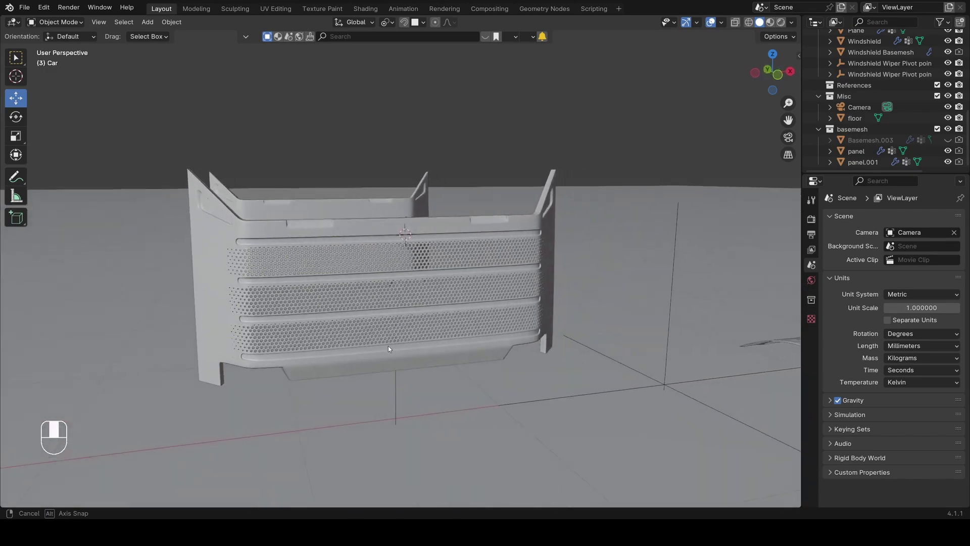
# - Select the perforated grille panel and circle the rounded end of one recessed slot with an annotation
pyautogui.keyDown('shift'); pyautogui.click(384, 344); pyautogui.keyUp('shift')
pyautogui.moveTo(384, 344); pyautogui.dragTo(313, 263, button='middle')
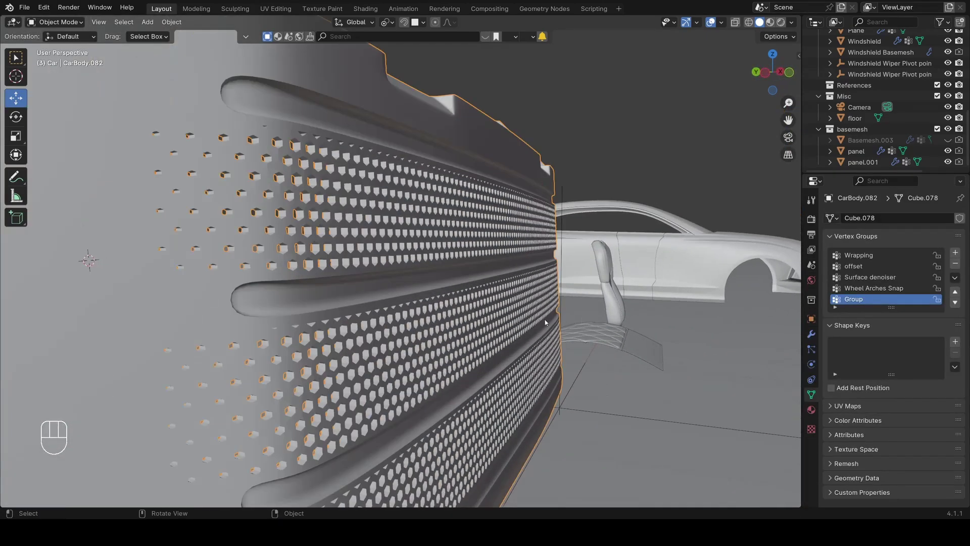
pyautogui.scroll(6, 313, 263)
pyautogui.click(16, 176)
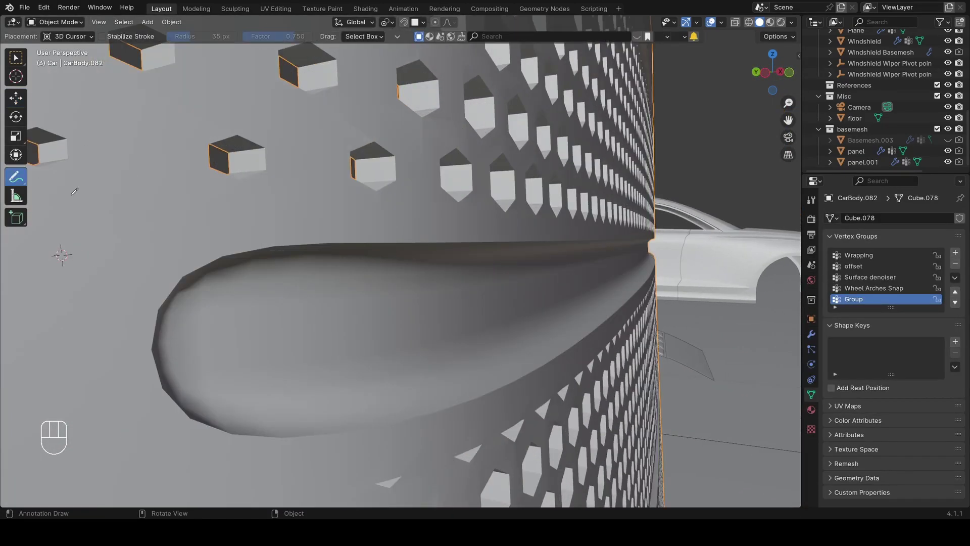
pyautogui.moveTo(289, 224); pyautogui.dragTo(137, 236)
pyautogui.scroll(-3, 270, 265)
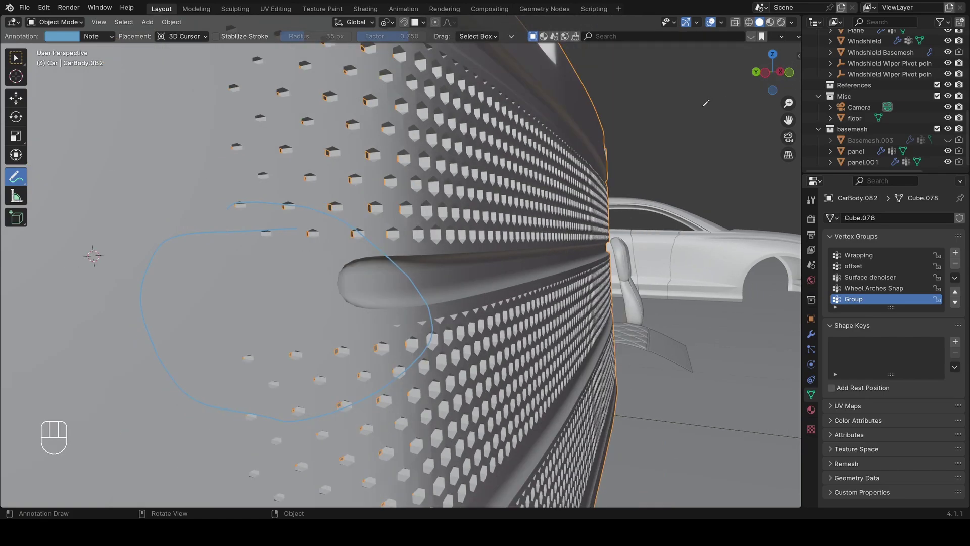
# - Remove the annotation layer from the scene and switch back to the Move tool
pyautogui.press('n')
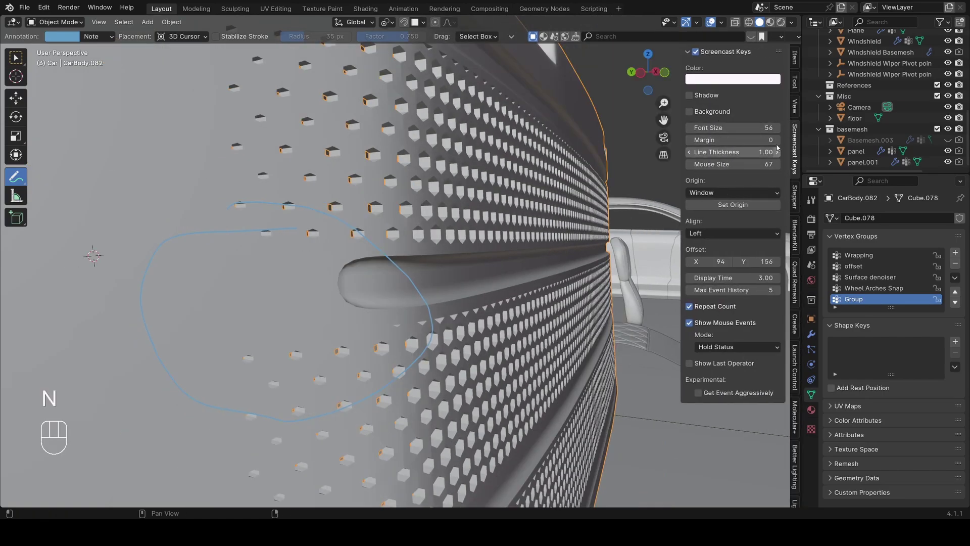
pyautogui.click(795, 86)
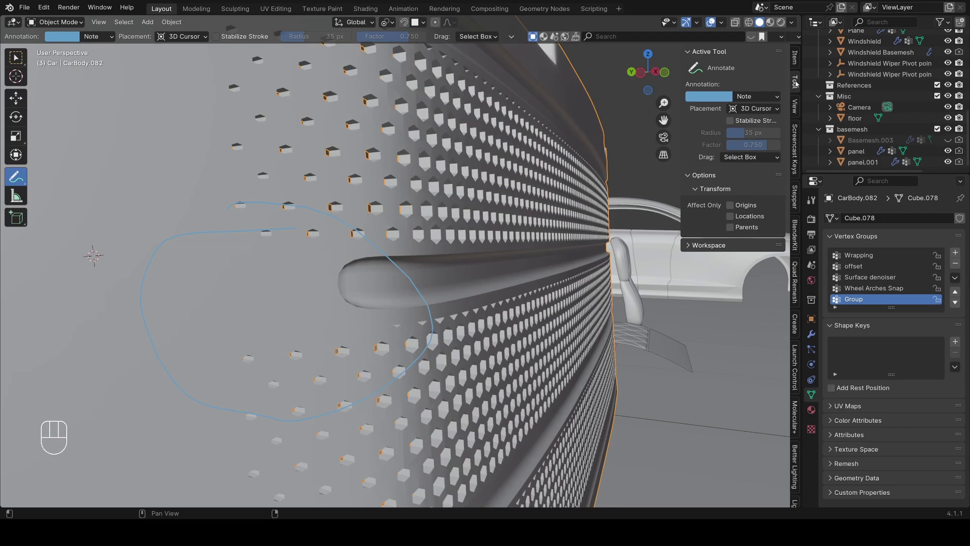
pyautogui.click(794, 109)
pyautogui.click(693, 349)
pyautogui.click(777, 389)
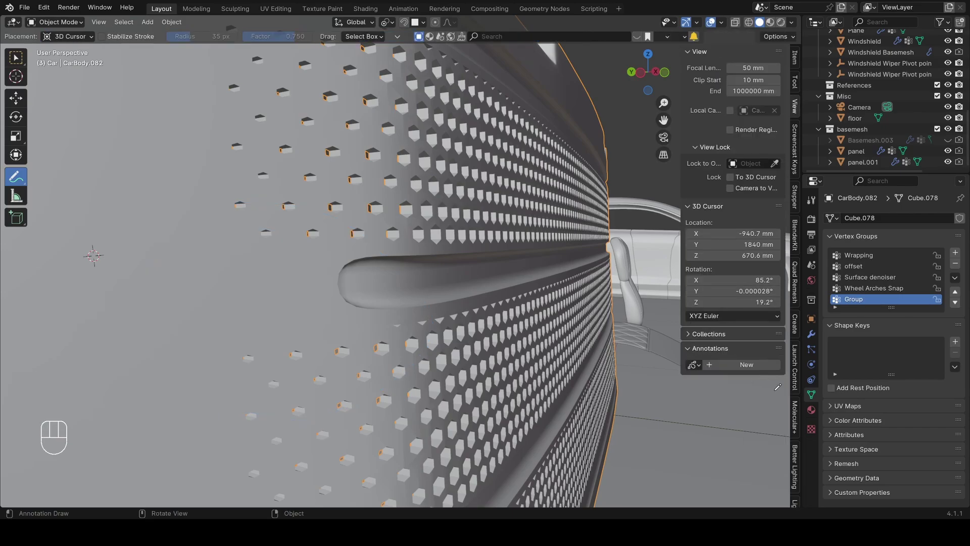
pyautogui.click(16, 97)
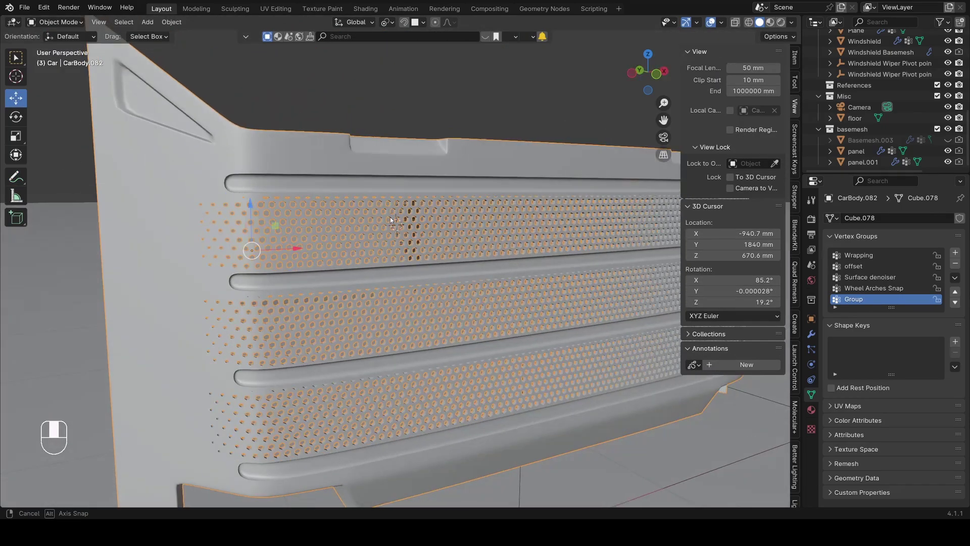
# - Deselect the grille panel, examine its perforations in rendered shading, and return to solid shading
pyautogui.hotkey('alt', 'a')
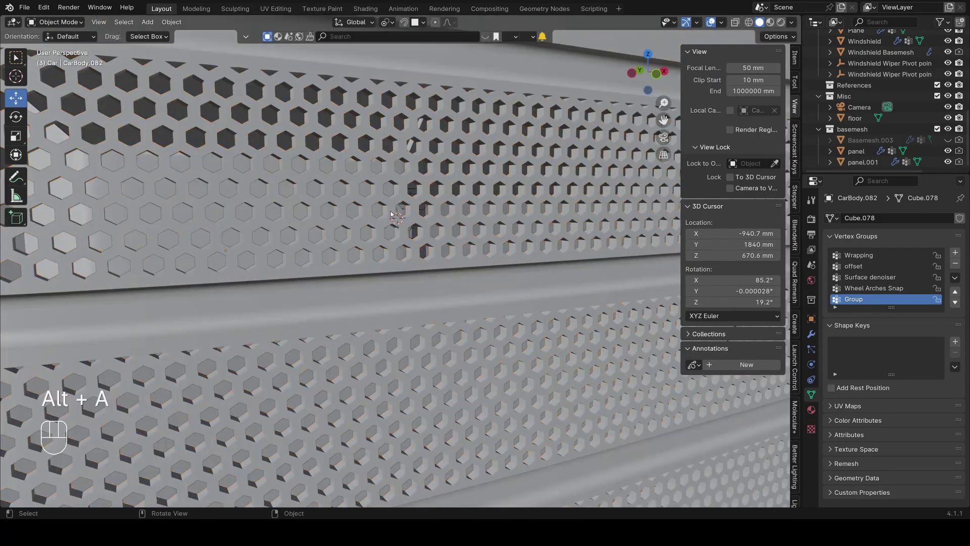
pyautogui.click(794, 57)
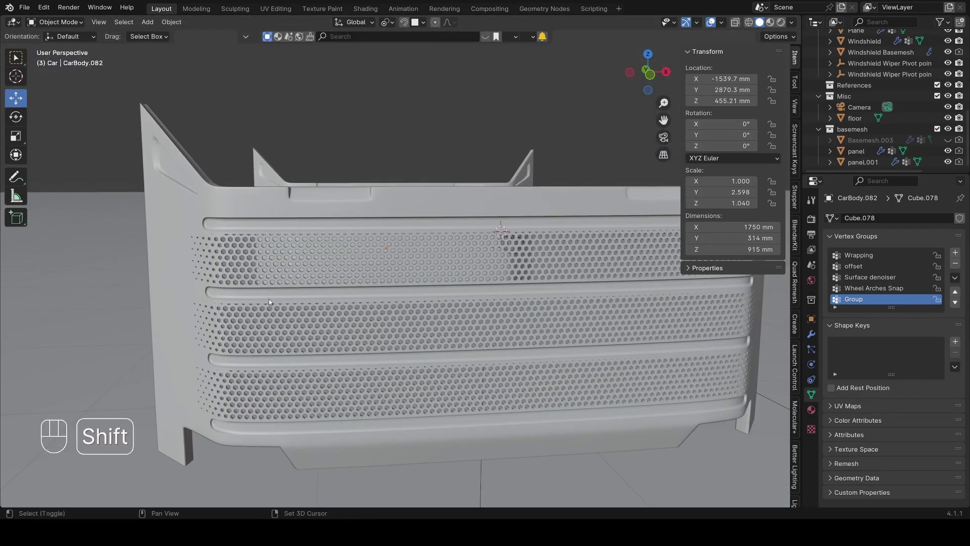
pyautogui.moveTo(269, 299); pyautogui.dragTo(453, 319, button='middle')
pyautogui.moveTo(349, 280)
pyautogui.mouseDown(button='middle')
pyautogui.moveTo(459, 287)
pyautogui.moveTo(422, 206)
pyautogui.moveTo(403, 197)
pyautogui.moveTo(454, 196)
pyautogui.moveTo(480, 199)
pyautogui.moveTo(345, 272)
pyautogui.moveTo(539, 277)
pyautogui.moveTo(371, 281)
pyautogui.mouseUp(button='middle')
pyautogui.scroll(4, 417, 227)
pyautogui.press('z')
pyautogui.click(445, 185)
pyautogui.scroll(-4, 444, 218)
pyautogui.scroll(-3, 371, 281)
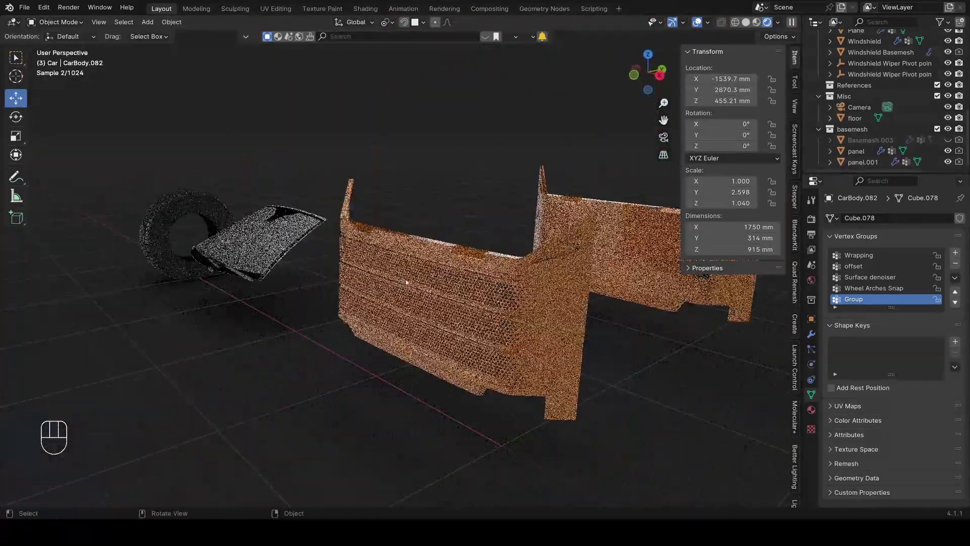
pyautogui.press('z')
pyautogui.click(498, 283)
# - Move the pair of octagonal cutters onto the rounded corner of the plain curved panel
pyautogui.moveTo(497, 283)
pyautogui.mouseDown(button='middle')
pyautogui.moveTo(461, 306)
pyautogui.moveTo(357, 298)
pyautogui.mouseUp(button='middle')
pyautogui.moveTo(356, 298)
pyautogui.mouseDown(button='middle')
pyautogui.moveTo(561, 304)
pyautogui.moveTo(376, 283)
pyautogui.mouseUp(button='middle')
pyautogui.scroll(3, 565, 304)
pyautogui.moveTo(376, 283); pyautogui.dragTo(415, 250, button='middle')
pyautogui.scroll(2, 437, 245)
pyautogui.click(509, 218)
pyautogui.press('g')
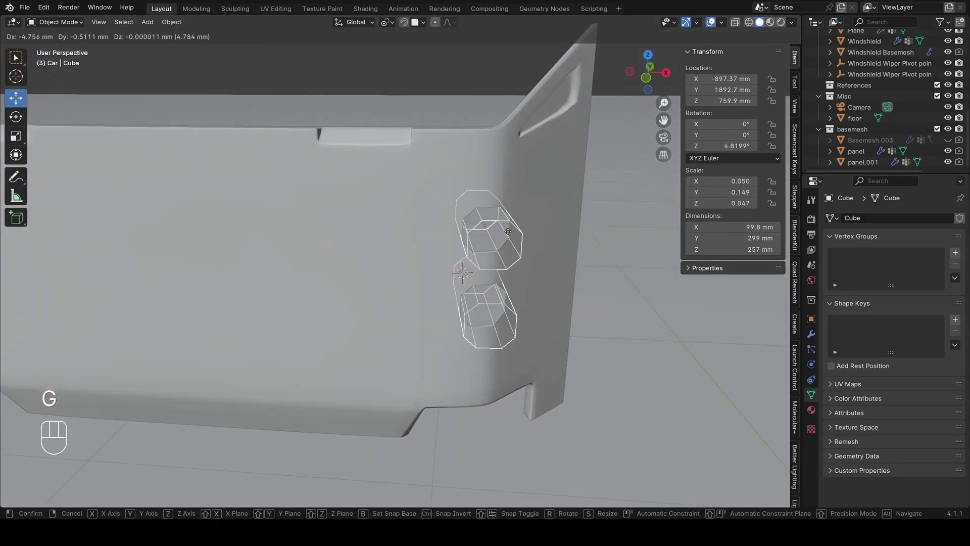
pyautogui.click(504, 227)
pyautogui.moveTo(504, 227); pyautogui.dragTo(444, 223, button='middle')
pyautogui.press('g')
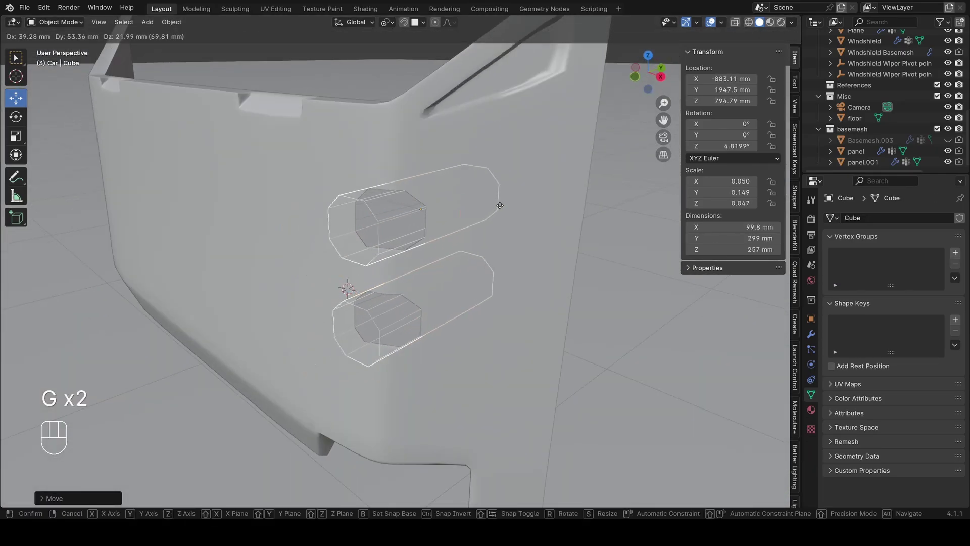
pyautogui.click(503, 211)
# - Check the cutters against the panel's corner in wireframe and shift them slightly to fine-tune the cutouts' placement
pyautogui.scroll(2, 504, 212)
pyautogui.moveTo(504, 212)
pyautogui.mouseDown(button='middle')
pyautogui.moveTo(544, 195)
pyautogui.moveTo(440, 270)
pyautogui.moveTo(365, 304)
pyautogui.moveTo(450, 265)
pyautogui.moveTo(517, 267)
pyautogui.mouseUp(button='middle')
pyautogui.scroll(4, 439, 271)
pyautogui.press('z')
pyautogui.click(395, 271)
pyautogui.press('z')
pyautogui.click(505, 258)
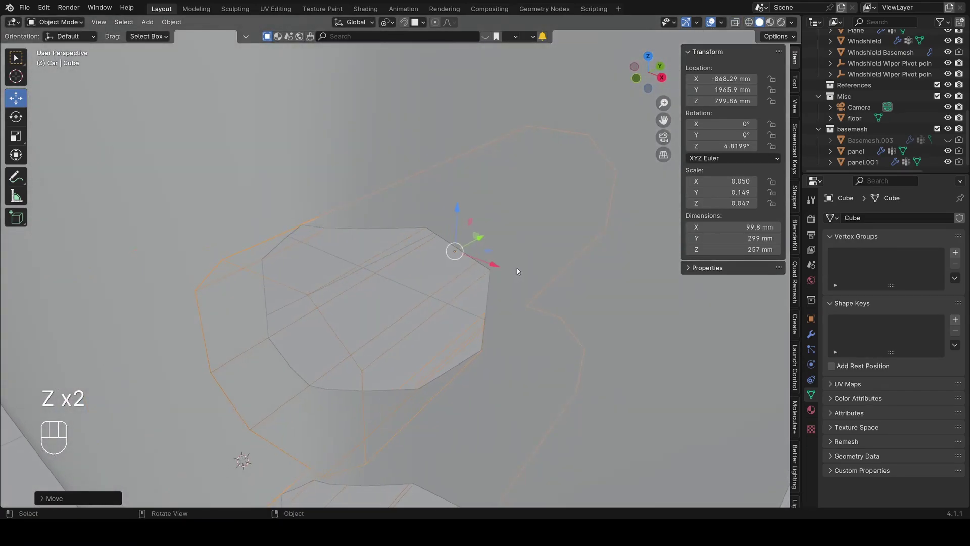
pyautogui.press('g')
pyautogui.keyDown('shift'); pyautogui.moveTo(407, 315); pyautogui.dragTo(482, 238, button='middle'); pyautogui.keyUp('shift')
pyautogui.scroll(1, 396, 298)
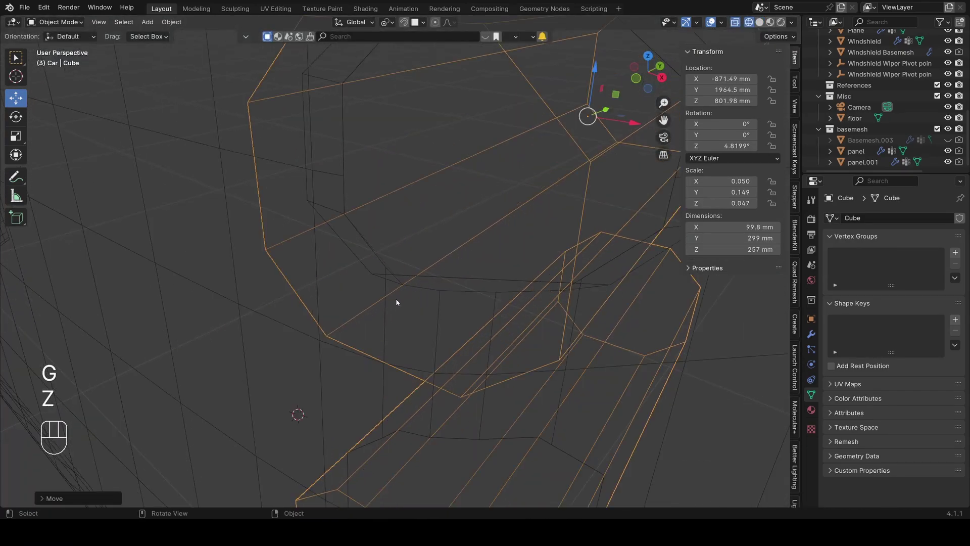
# - Select the plain curved panel and apply its Mirror, Bevel and Subdivision modifiers
pyautogui.click(431, 277)
pyautogui.keyDown('shift'); pyautogui.moveTo(432, 278); pyautogui.dragTo(383, 305, button='middle'); pyautogui.keyUp('shift')
pyautogui.scroll(-3, 333, 296)
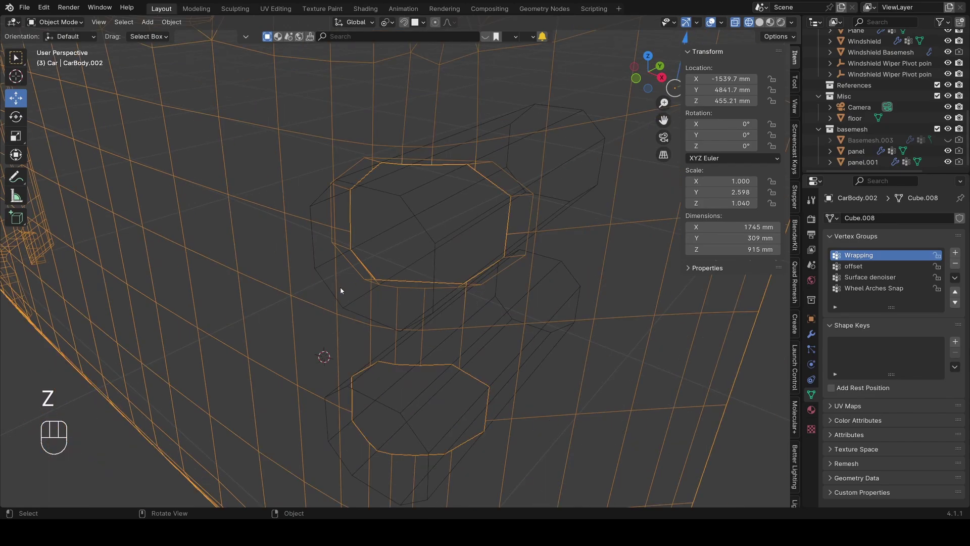
pyautogui.press('z')
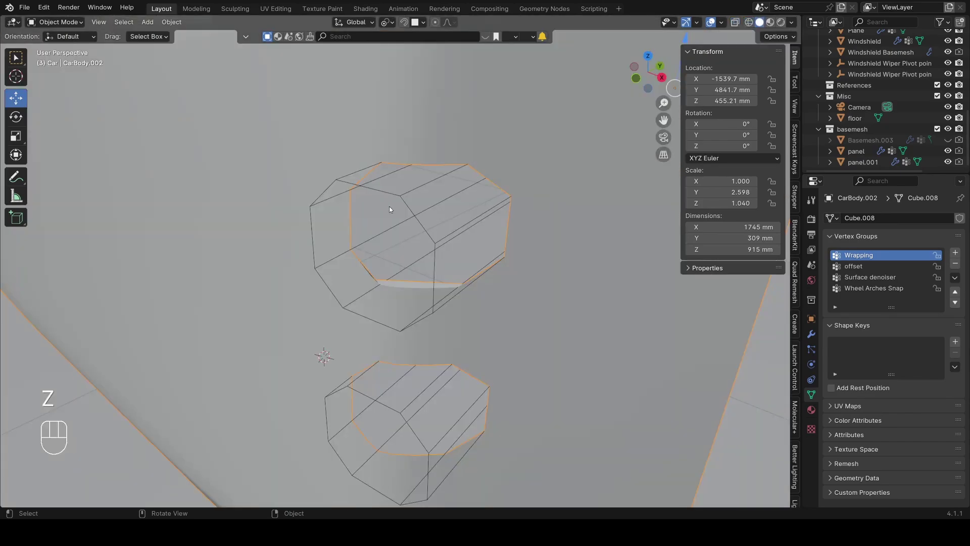
pyautogui.click(402, 193)
pyautogui.click(700, 321)
pyautogui.press('z')
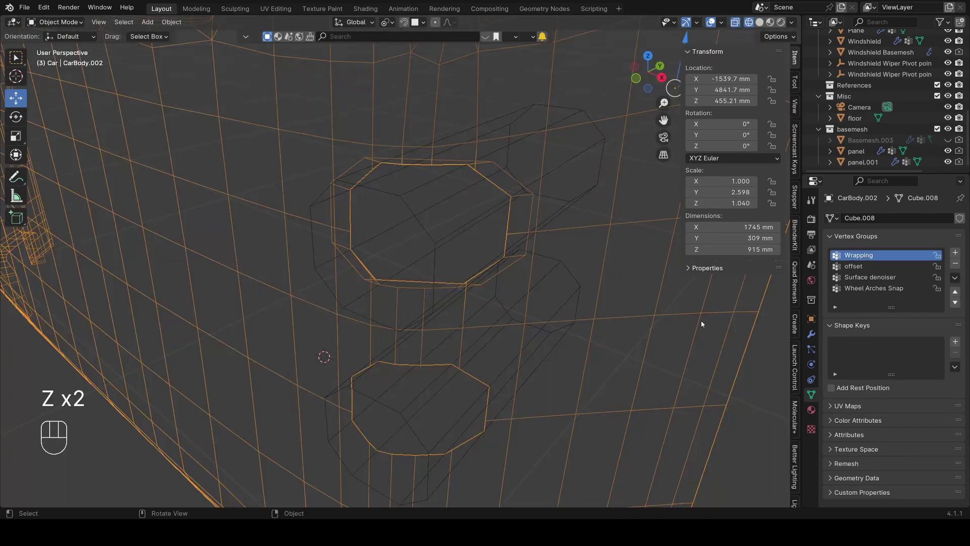
pyautogui.click(812, 335)
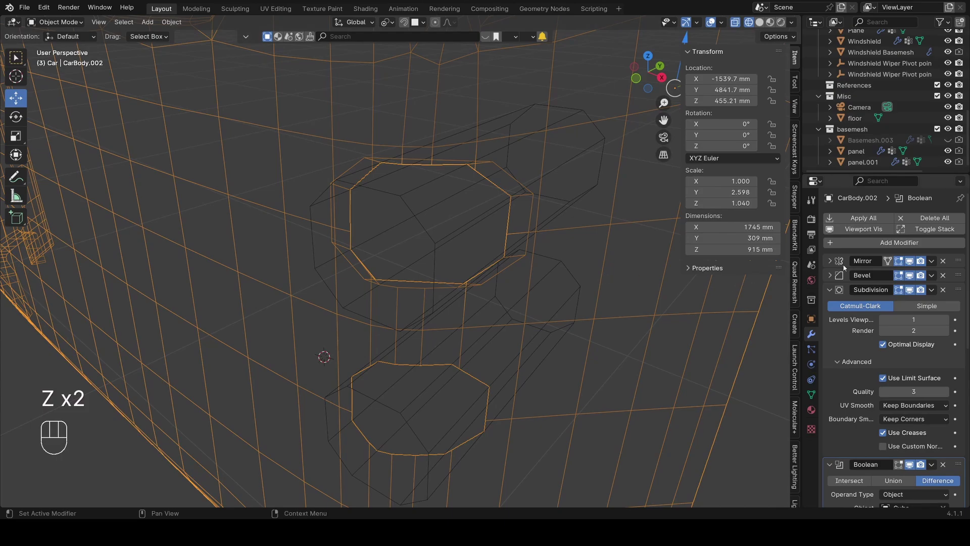
pyautogui.hotkey('ctrl', 'a')
pyautogui.hotkey('ctrl', 'a')
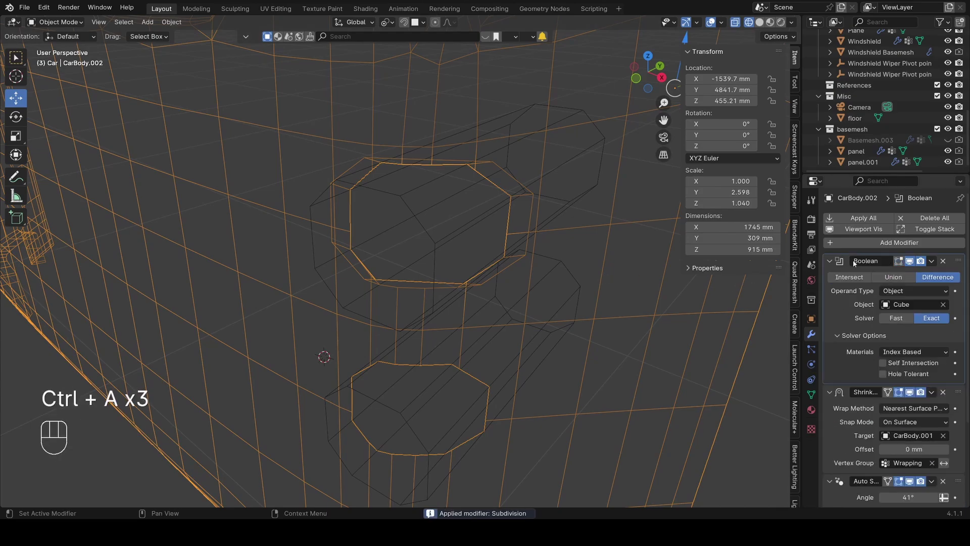
# - Apply the panel's Boolean difference modifier and open the resulting mesh in Edit Mode
pyautogui.press('Tab')
pyautogui.press('a')
pyautogui.press('Tab')
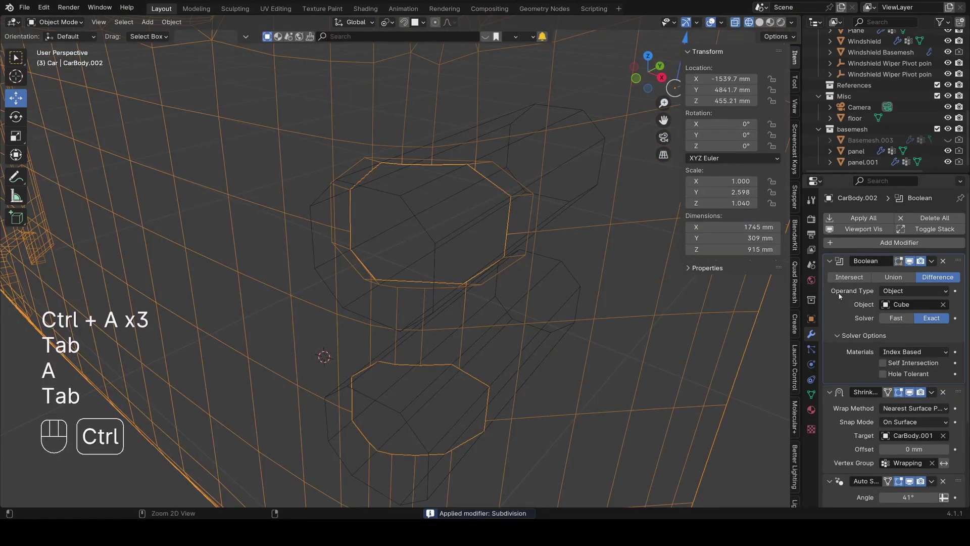
pyautogui.hotkey('ctrl', 'a')
pyautogui.press('Tab')
pyautogui.press('Tab')
# - Delete the leftover cutter vertices behind the upper cutout and return to Object Mode in solid shading
pyautogui.press('1')
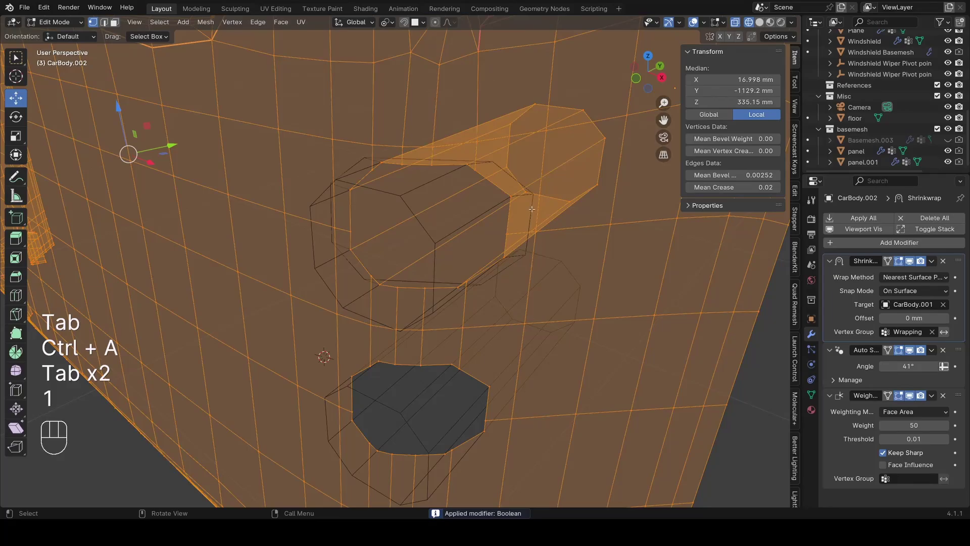
pyautogui.keyDown('alt'); pyautogui.click(587, 134); pyautogui.keyUp('alt')
pyautogui.press('x')
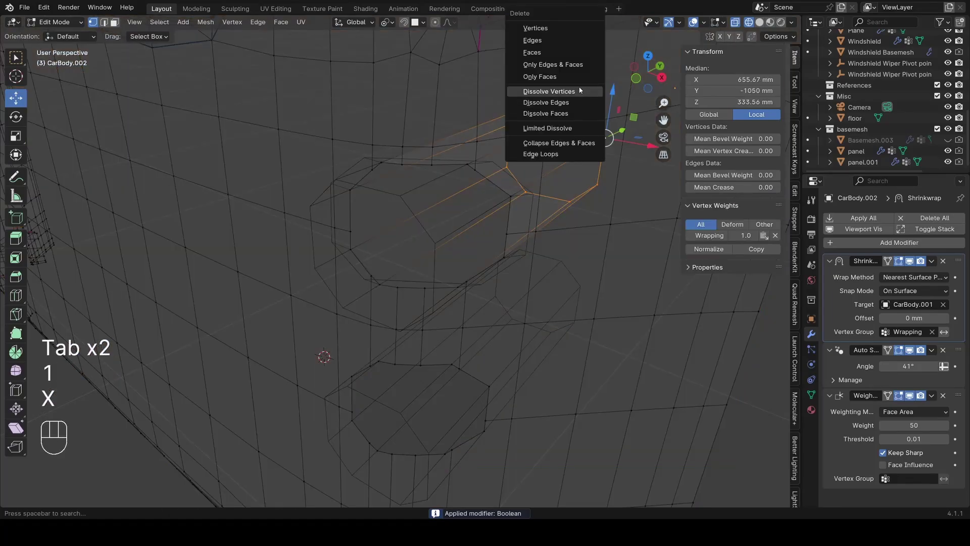
pyautogui.click(525, 29)
pyautogui.press('a')
pyautogui.press('Tab')
pyautogui.press('z')
pyautogui.click(490, 216)
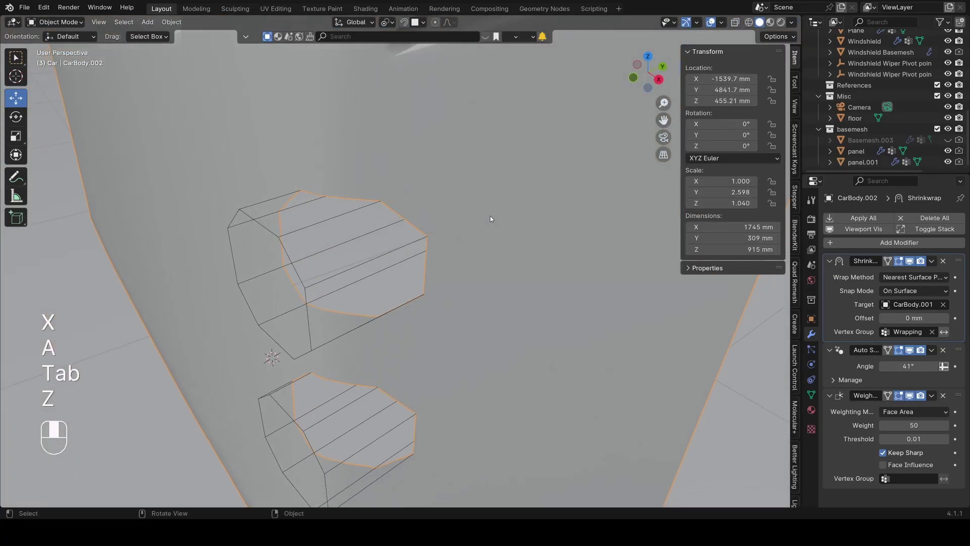
# - Inspect the upper cutout's edge in wireframe by selecting vertices around its upper corner in Edit Mode
pyautogui.scroll(2, 486, 217)
pyautogui.scroll(-2, 474, 210)
pyautogui.moveTo(473, 210); pyautogui.dragTo(458, 220, button='middle')
pyautogui.scroll(2, 458, 220)
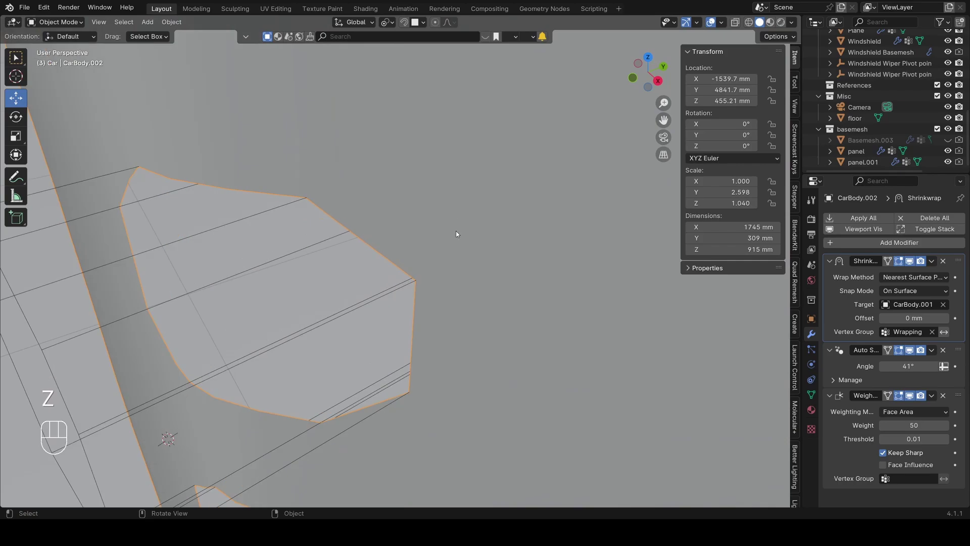
pyautogui.press('Tab')
pyautogui.press('z')
pyautogui.click(417, 257)
pyautogui.click(415, 257)
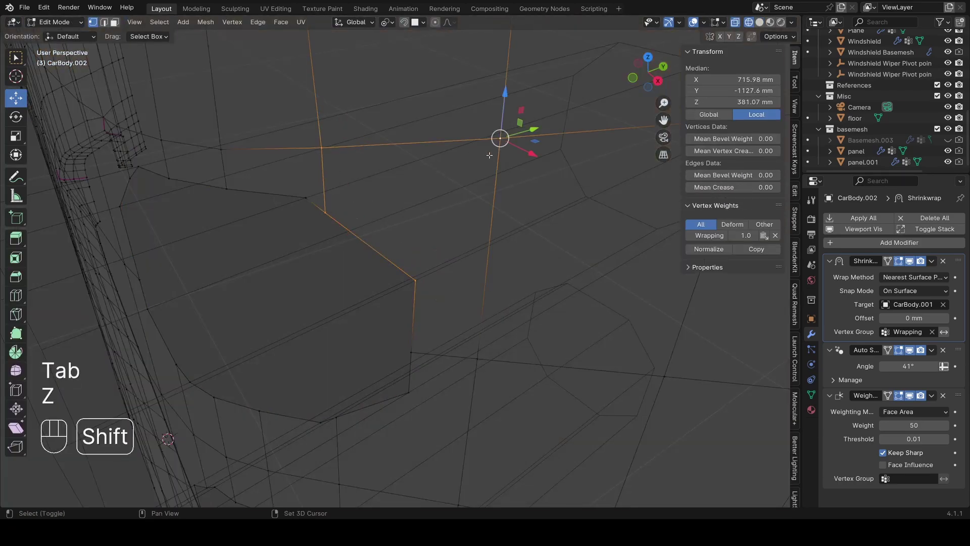
pyautogui.press('a')
pyautogui.moveTo(174, 108); pyautogui.dragTo(427, 275)
pyautogui.press('z')
pyautogui.press('Tab')
# - Turn off the Shrinkwrap modifier's viewport display and examine both cutouts up close
pyautogui.moveTo(452, 252); pyautogui.dragTo(515, 218, button='middle')
pyautogui.scroll(-5, 449, 264)
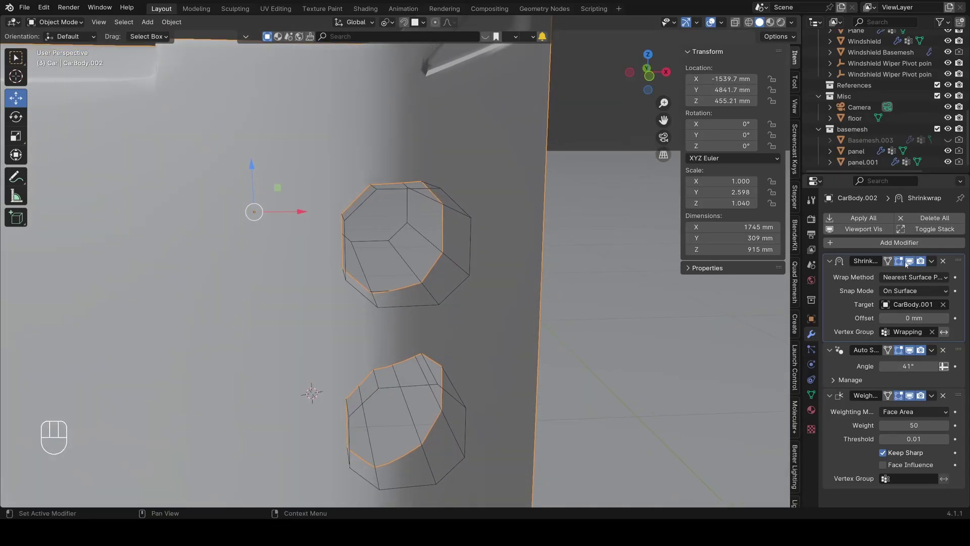
pyautogui.moveTo(497, 326)
pyautogui.mouseDown(button='middle')
pyautogui.moveTo(371, 329)
pyautogui.moveTo(470, 271)
pyautogui.moveTo(504, 301)
pyautogui.mouseUp(button='middle')
pyautogui.scroll(5, 477, 272)
pyautogui.press('z')
pyautogui.press('z')
# - Select the border loop of the upper cutout, extrude it and scale it inward to form a narrow rim
pyautogui.press('Tab')
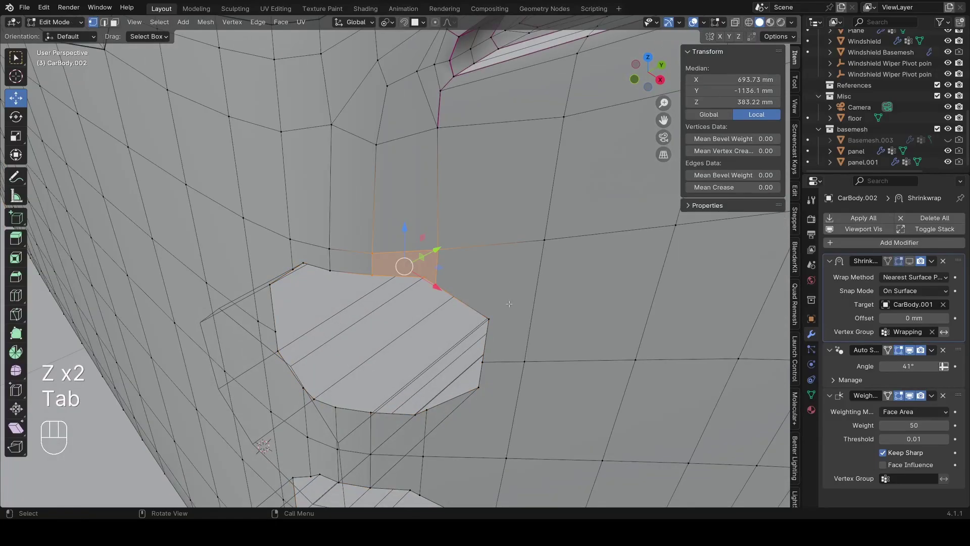
pyautogui.click(299, 303)
pyautogui.press('a')
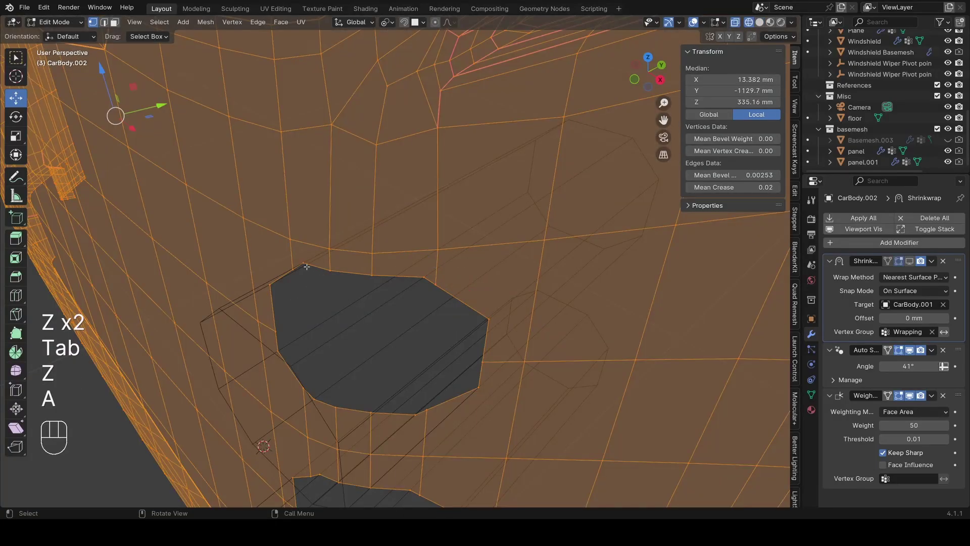
pyautogui.click(307, 266)
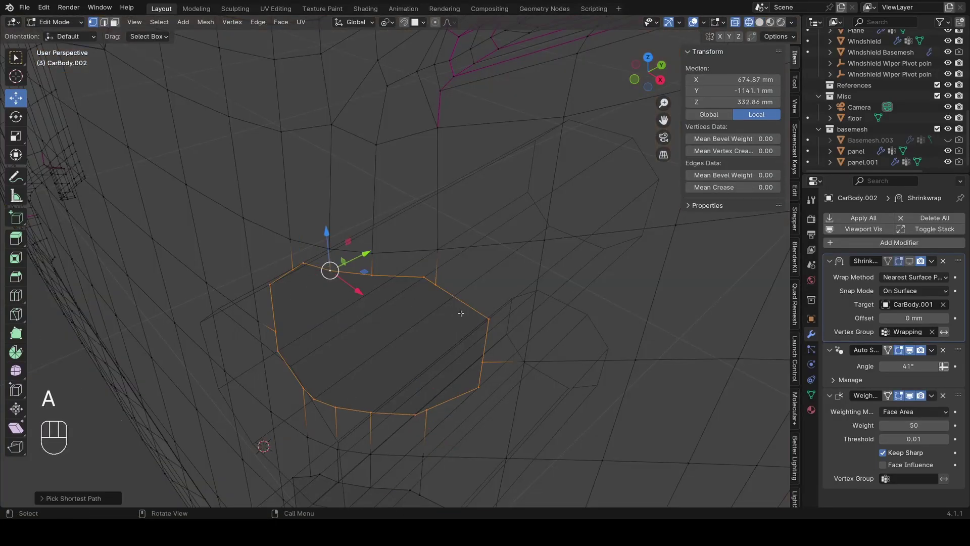
pyautogui.click(423, 308)
pyautogui.moveTo(489, 292)
pyautogui.mouseDown(button='middle')
pyautogui.moveTo(500, 278)
pyautogui.moveTo(481, 286)
pyautogui.moveTo(522, 270)
pyautogui.mouseUp(button='middle')
pyautogui.press('e')
pyautogui.rightClick(500, 279)
pyautogui.click(486, 286)
pyautogui.press('z')
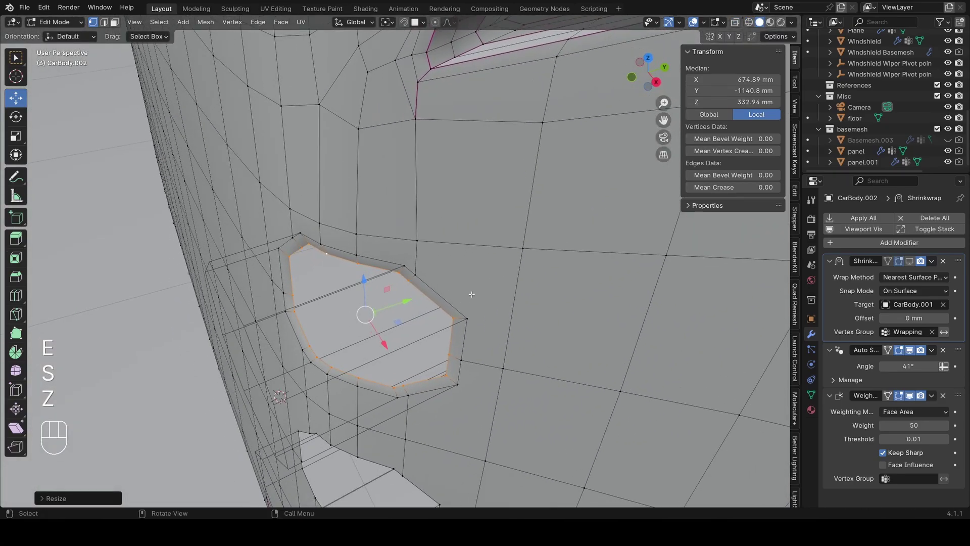
# - Return to Object Mode and delete the octagonal cutter object
pyautogui.press('Tab')
pyautogui.click(416, 305)
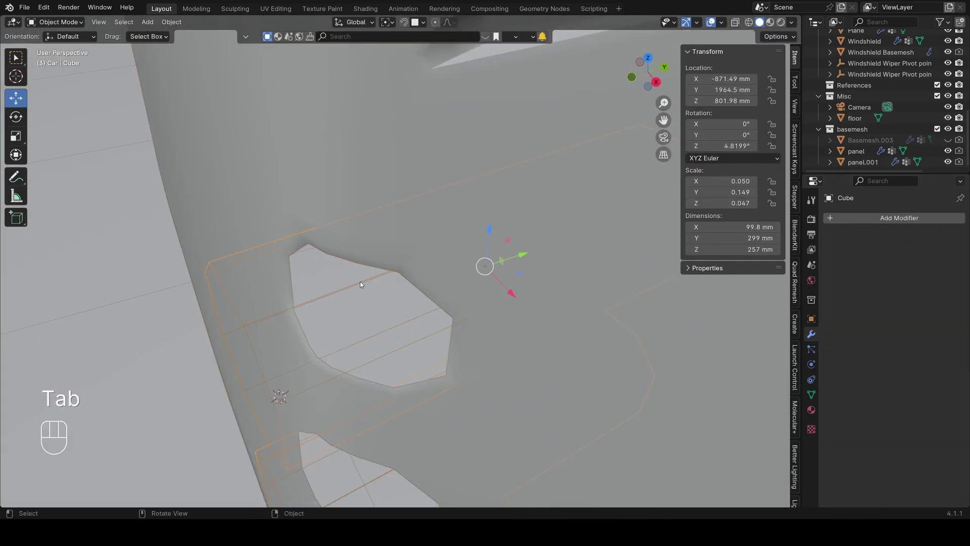
pyautogui.scroll(-2, 418, 289)
pyautogui.moveTo(418, 288); pyautogui.dragTo(437, 281, button='middle')
pyautogui.press('x')
pyautogui.click(517, 238)
# - Select the curved panel, show its vertex groups and select its whole mesh with the Wrapping group active
pyautogui.click(539, 283)
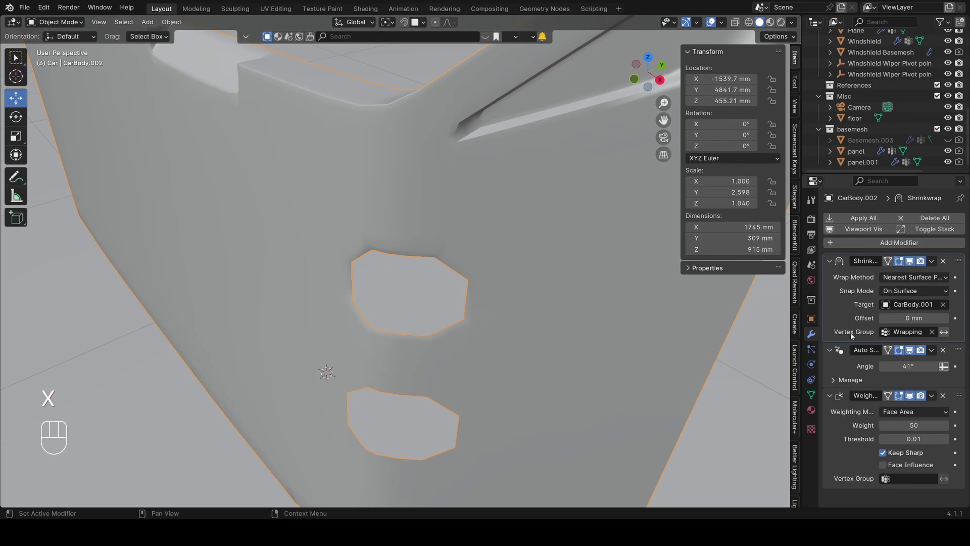
pyautogui.click(811, 395)
pyautogui.press('Tab')
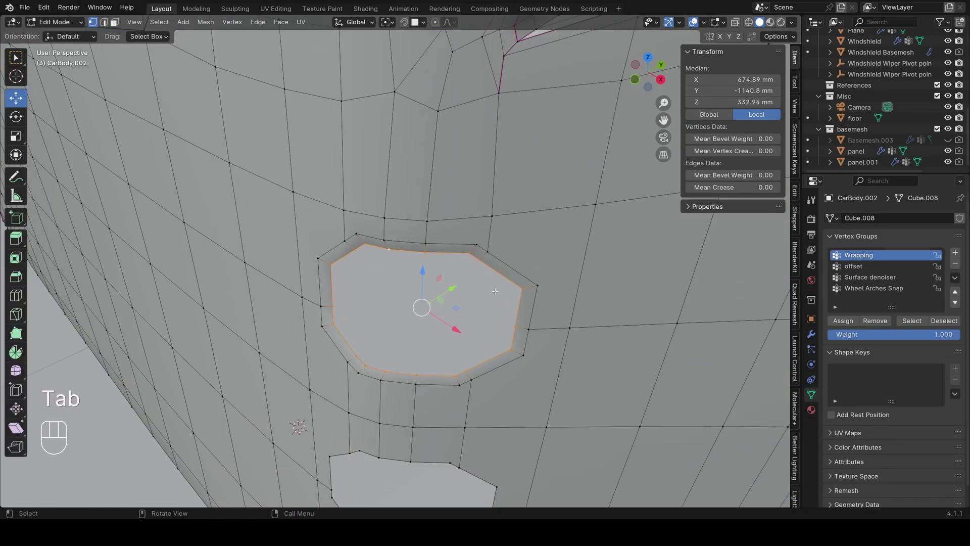
pyautogui.press('a')
pyautogui.press('Tab')
# - Examine the shading around the upper cutout with the Shrinkwrap modifier hidden in the viewport
pyautogui.scroll(-3, 464, 295)
pyautogui.press('z')
pyautogui.moveTo(463, 295); pyautogui.dragTo(583, 258, button='middle')
pyautogui.press('z')
pyautogui.scroll(3, 574, 277)
pyautogui.keyDown('shift'); pyautogui.moveTo(582, 257); pyautogui.dragTo(485, 283, button='middle'); pyautogui.keyUp('shift')
pyautogui.scroll(3, 526, 306)
pyautogui.click(812, 335)
pyautogui.scroll(2, 485, 283)
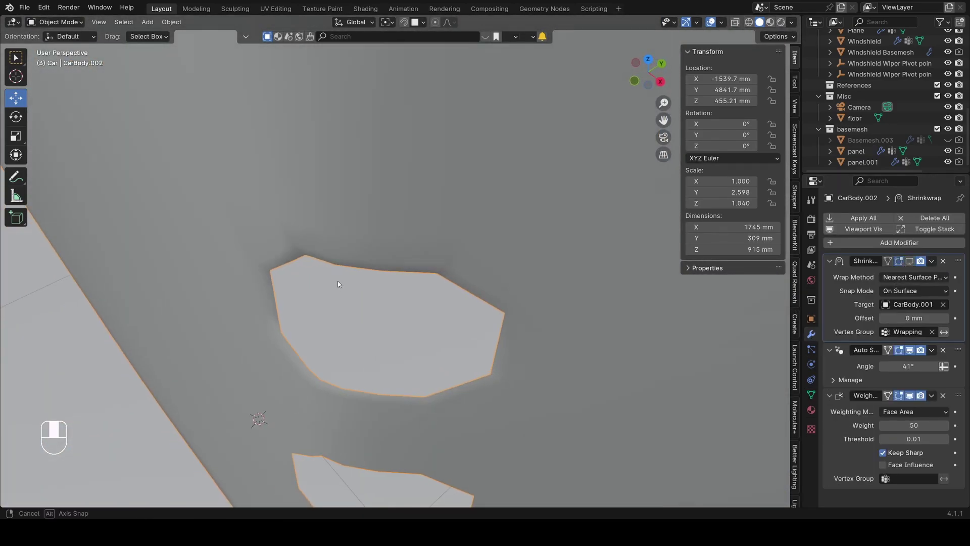
# - Show the Shrinkwrap modifier's effect again and compare the panel's cutouts in different shading modes and from a distance
pyautogui.moveTo(336, 293)
pyautogui.mouseDown(button='middle')
pyautogui.moveTo(290, 245)
pyautogui.moveTo(292, 232)
pyautogui.moveTo(292, 271)
pyautogui.moveTo(331, 288)
pyautogui.moveTo(475, 276)
pyautogui.moveTo(523, 248)
pyautogui.moveTo(390, 247)
pyautogui.moveTo(432, 232)
pyautogui.moveTo(557, 271)
pyautogui.moveTo(477, 275)
pyautogui.moveTo(496, 262)
pyautogui.moveTo(413, 275)
pyautogui.moveTo(421, 260)
pyautogui.moveTo(398, 259)
pyautogui.moveTo(395, 280)
pyautogui.moveTo(439, 269)
pyautogui.mouseUp(button='middle')
pyautogui.press('z')
pyautogui.click(292, 273)
pyautogui.press('z')
pyautogui.click(520, 269)
pyautogui.scroll(-2, 390, 248)
pyautogui.scroll(-2, 432, 233)
pyautogui.press('z')
pyautogui.click(298, 232)
pyautogui.click(470, 240)
pyautogui.scroll(-3, 477, 274)
pyautogui.scroll(-4, 413, 274)
pyautogui.scroll(3, 399, 260)
pyautogui.scroll(3, 439, 269)
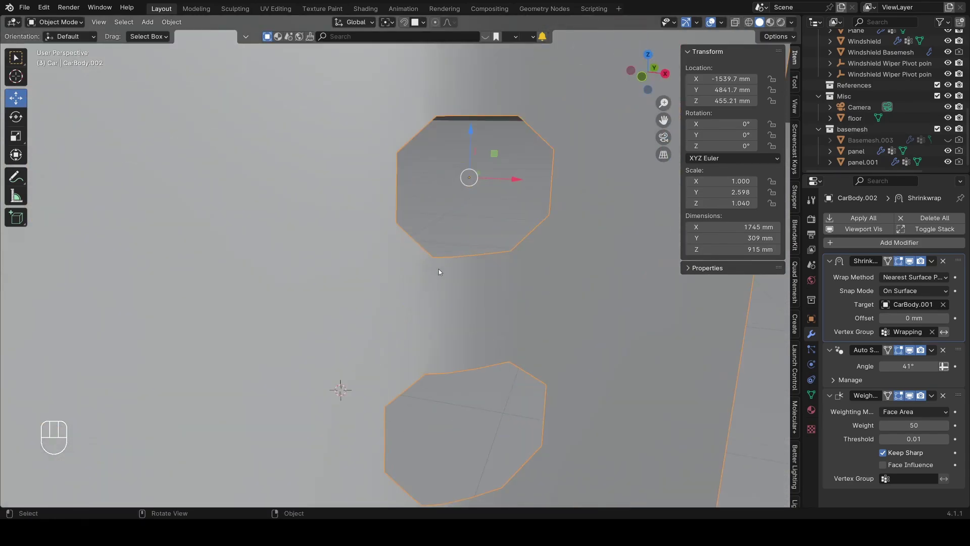
# - Delete the curved panel with the two octagonal cutouts
pyautogui.scroll(-5, 432, 265)
pyautogui.press('x')
pyautogui.scroll(-4, 566, 295)
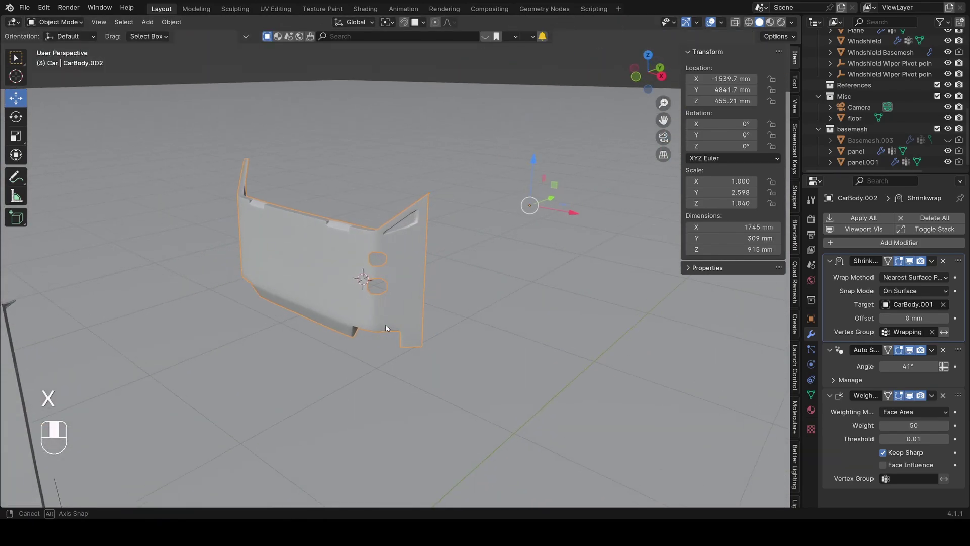
pyautogui.moveTo(565, 295); pyautogui.dragTo(418, 340, button='middle')
pyautogui.scroll(4, 487, 319)
pyautogui.press('x')
pyautogui.click(488, 318)
# - Examine the perforated body panel's ribbed grille area and triangular side recess up close
pyautogui.moveTo(489, 319); pyautogui.dragTo(308, 396, button='middle')
pyautogui.scroll(2, 404, 338)
pyautogui.keyDown('shift'); pyautogui.moveTo(308, 397); pyautogui.dragTo(433, 224, button='middle'); pyautogui.keyUp('shift')
pyautogui.scroll(3, 382, 274)
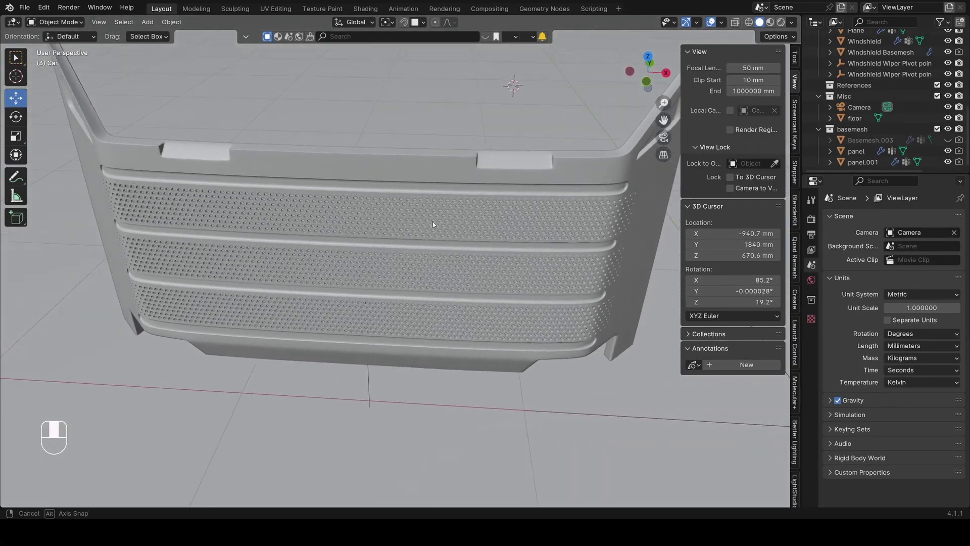
pyautogui.scroll(-5, 376, 247)
pyautogui.keyDown('shift'); pyautogui.moveTo(268, 255); pyautogui.dragTo(382, 265, button='middle'); pyautogui.keyUp('shift')
pyautogui.moveTo(381, 266)
pyautogui.mouseDown(button='middle')
pyautogui.moveTo(394, 238)
pyautogui.moveTo(387, 255)
pyautogui.mouseUp(button='middle')
pyautogui.keyDown('shift'); pyautogui.moveTo(387, 255); pyautogui.dragTo(303, 287, button='middle'); pyautogui.keyUp('shift')
pyautogui.scroll(3, 302, 288)
pyautogui.moveTo(301, 289); pyautogui.dragTo(266, 294, button='middle')
pyautogui.scroll(3, 298, 247)
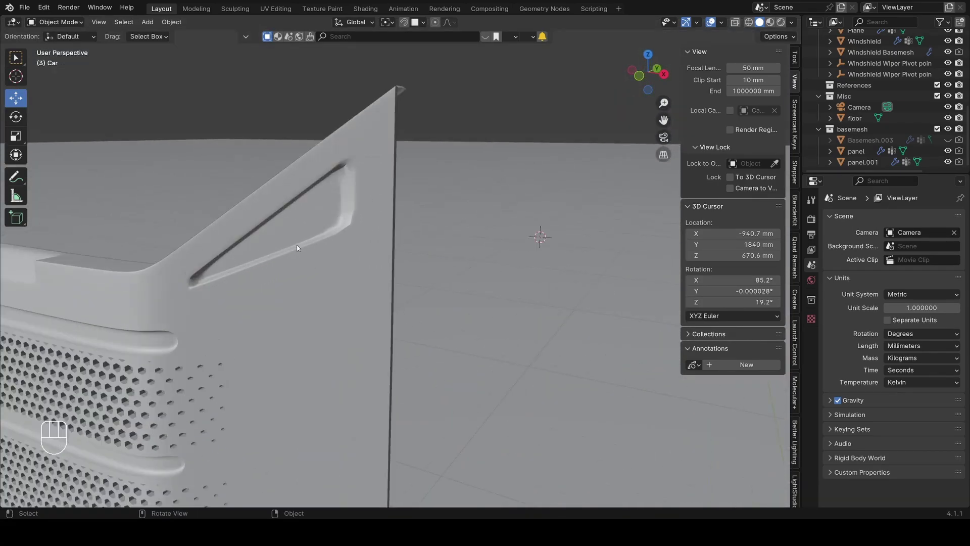
pyautogui.click(297, 237)
pyautogui.scroll(-8, 318, 225)
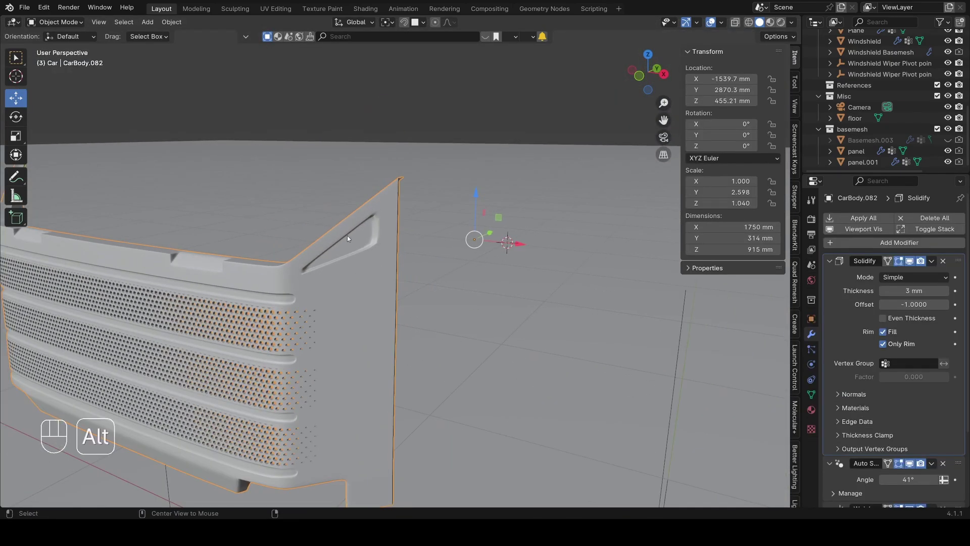
pyautogui.hotkey('alt', 'a')
pyautogui.scroll(-4, 841, 372)
# - Select the lattice around the windshield wiper blade and try moving it along the glass
pyautogui.moveTo(353, 273); pyautogui.dragTo(594, 285, button='middle')
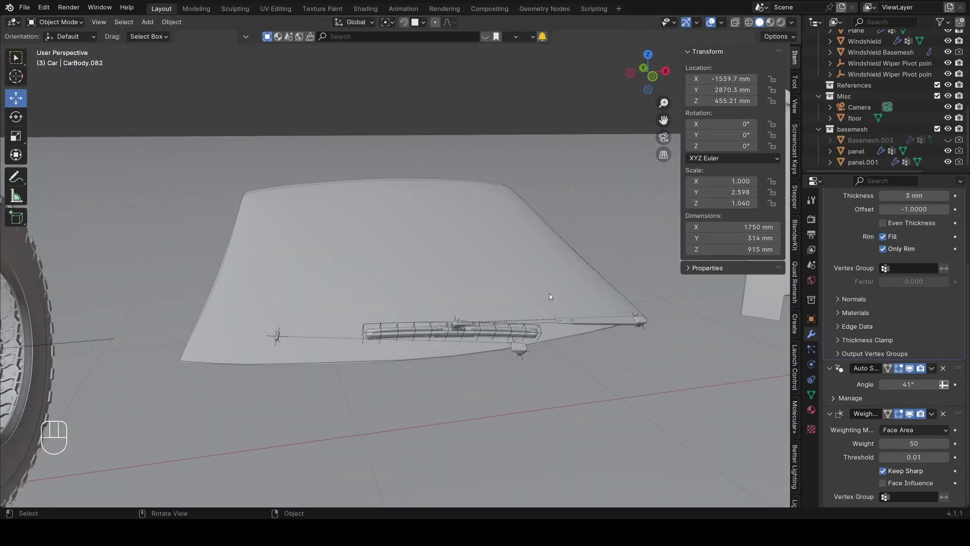
pyautogui.moveTo(535, 290); pyautogui.dragTo(445, 303, button='middle')
pyautogui.moveTo(445, 303); pyautogui.dragTo(470, 283, button='middle')
pyautogui.scroll(2, 364, 283)
pyautogui.scroll(2, 470, 283)
pyautogui.moveTo(469, 283); pyautogui.dragTo(383, 272, button='middle')
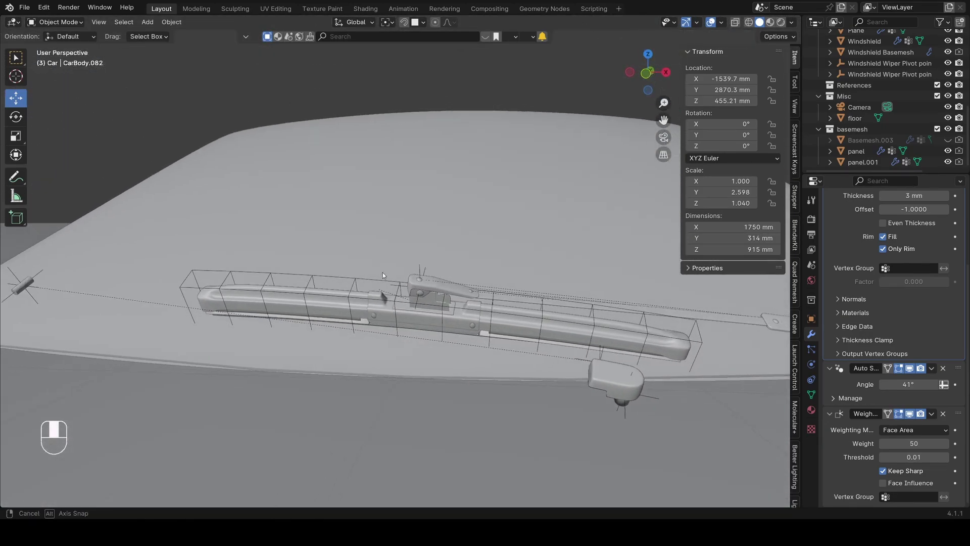
pyautogui.click(362, 280)
pyautogui.moveTo(653, 262); pyautogui.dragTo(422, 242, button='middle')
pyautogui.press('g')
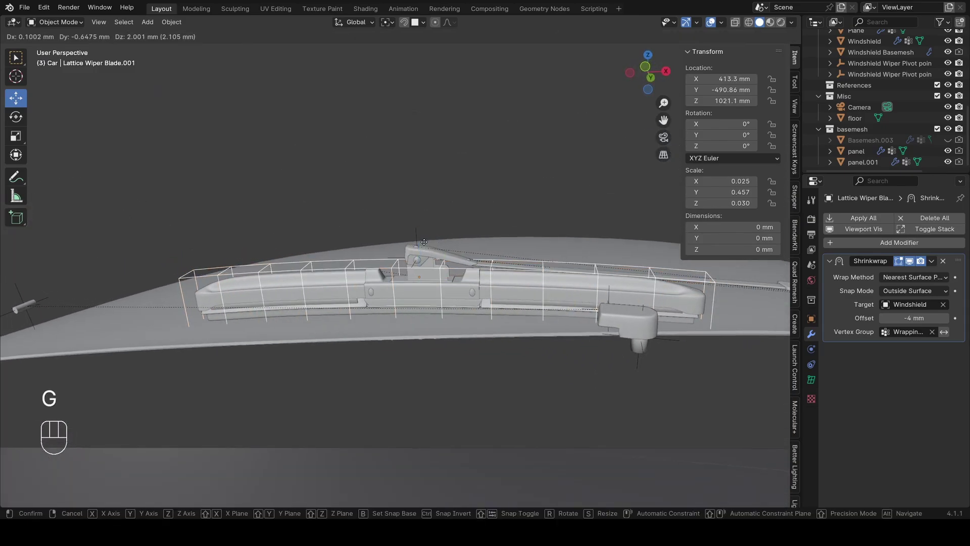
pyautogui.rightClick(377, 237)
# - Show the wiper lattice's Wrapping group, box-select its lower control points in wireframe Edit Mode, and return to Object Mode in solid shading
pyautogui.press('z')
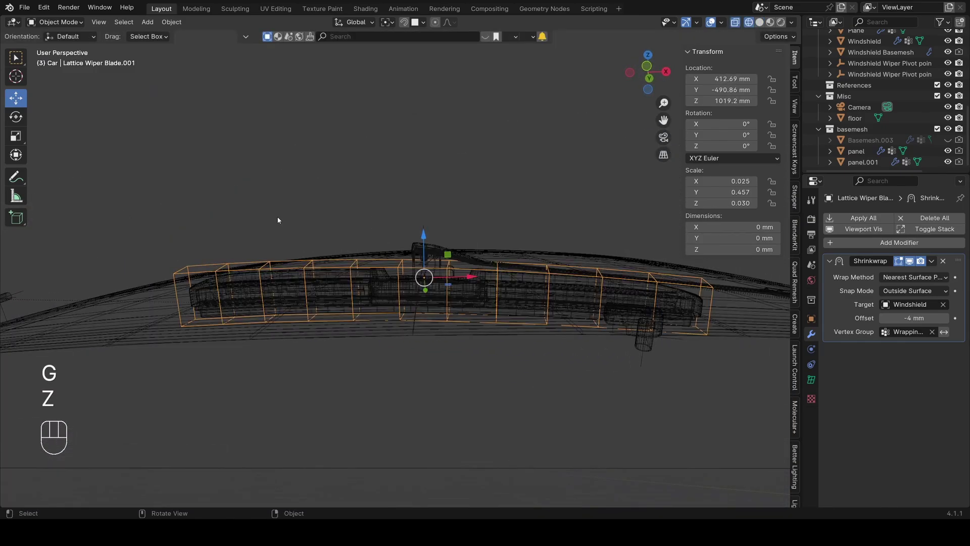
pyautogui.click(811, 382)
pyautogui.press('Tab')
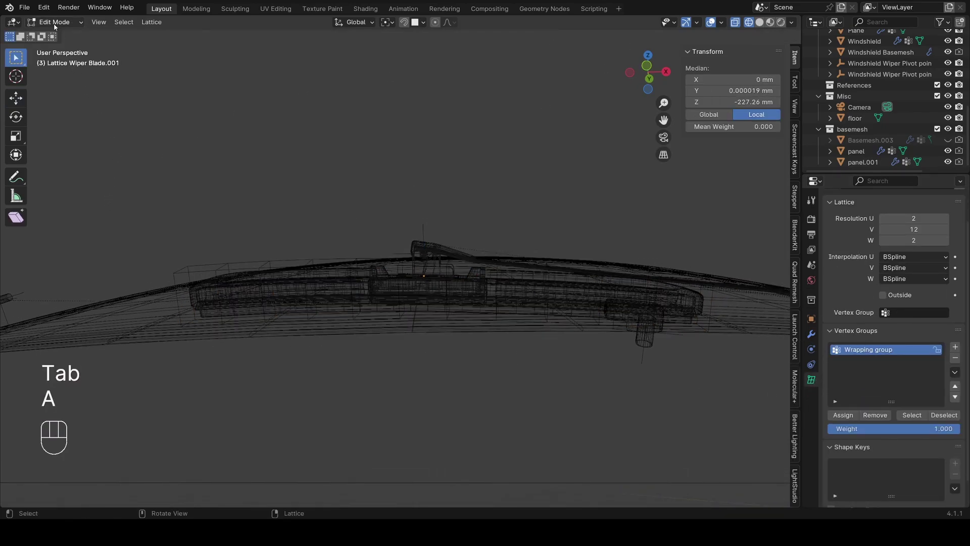
pyautogui.moveTo(138, 291); pyautogui.dragTo(723, 374)
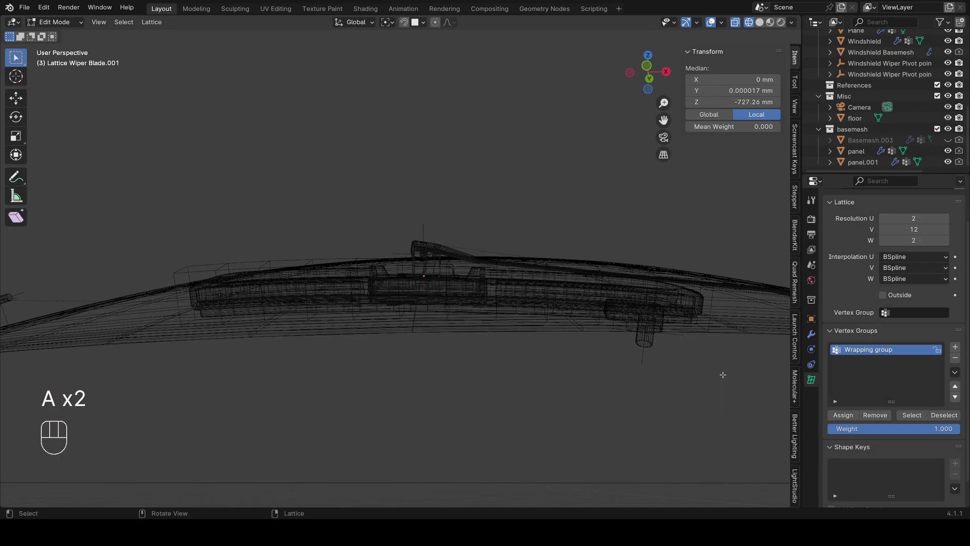
pyautogui.press('Tab')
pyautogui.moveTo(708, 366); pyautogui.dragTo(455, 349, button='middle')
pyautogui.press('z')
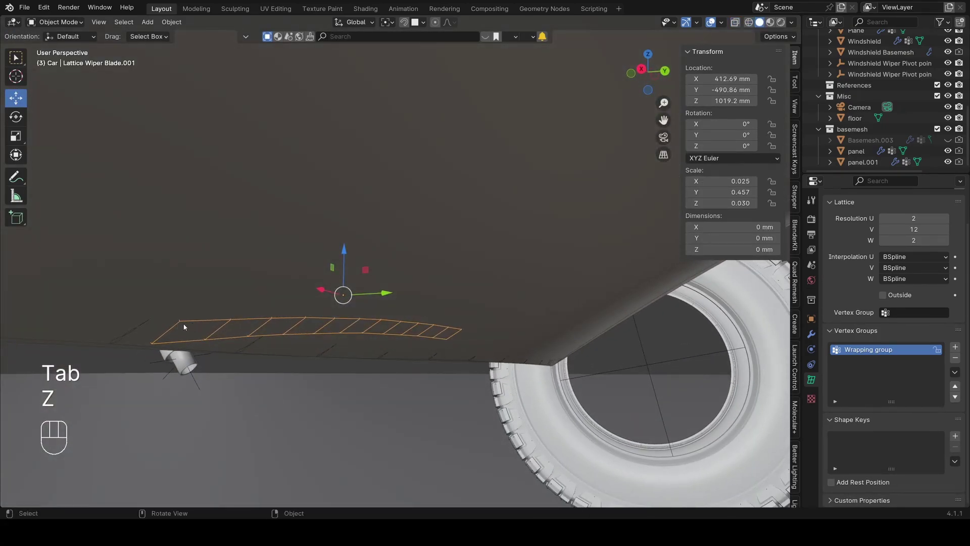
pyautogui.moveTo(396, 329); pyautogui.dragTo(362, 211, button='middle')
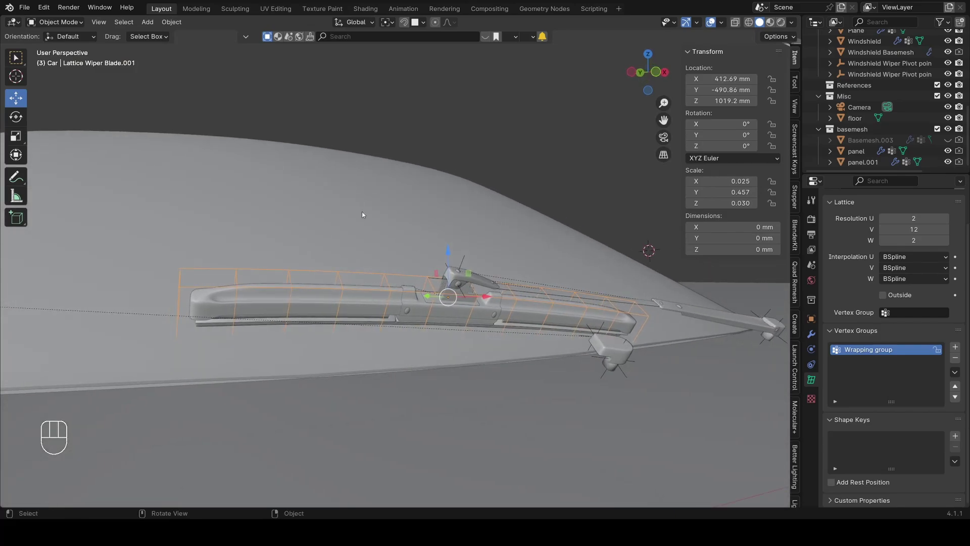
# - Select the wiper arm's pivot point empty and rotate it about its local Z axis to sweep the wiper up the windshield
pyautogui.click(341, 259)
pyautogui.moveTo(341, 259); pyautogui.dragTo(529, 314, button='middle')
pyautogui.scroll(3, 530, 313)
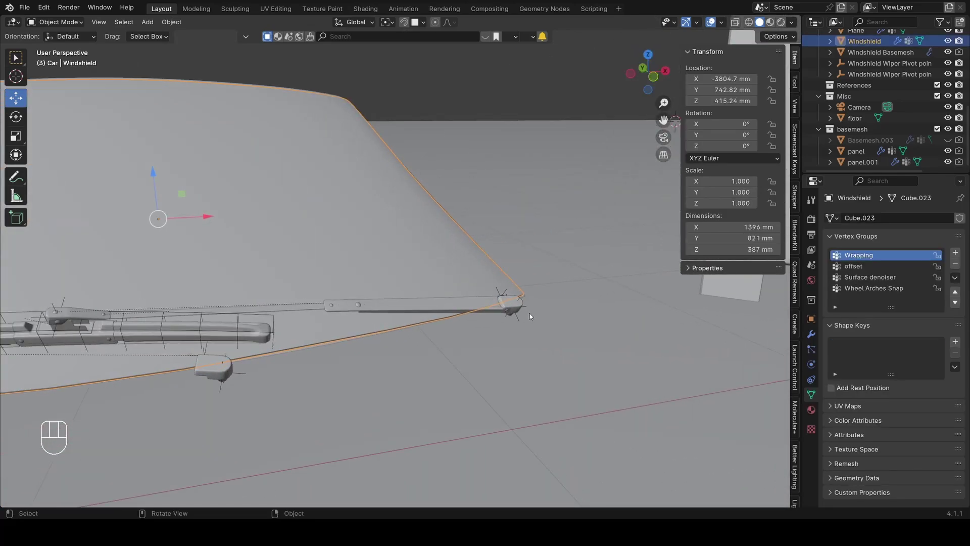
pyautogui.click(499, 293)
pyautogui.click(520, 323)
pyautogui.click(518, 319)
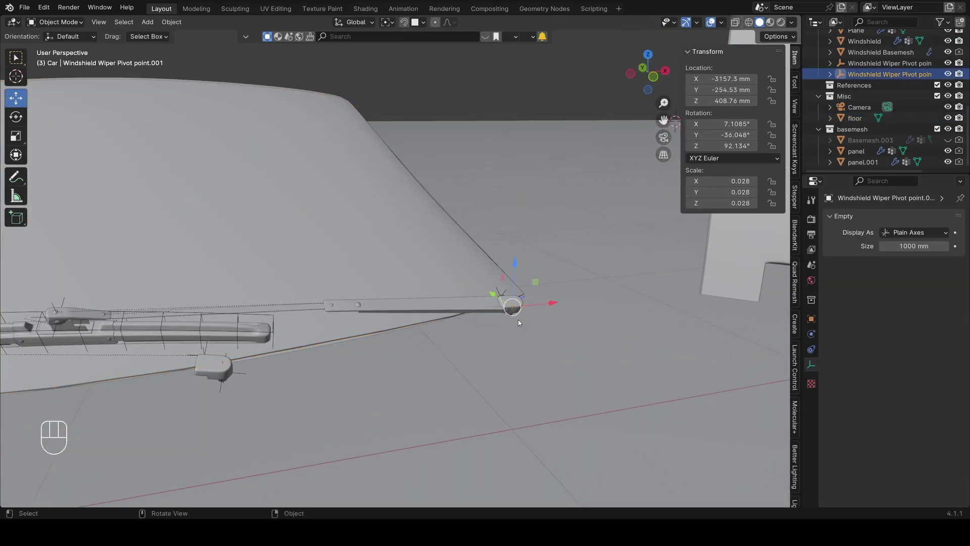
pyautogui.scroll(-3, 518, 319)
pyautogui.keyDown('shift'); pyautogui.moveTo(116, 297); pyautogui.dragTo(245, 309, button='middle'); pyautogui.keyUp('shift')
pyautogui.press('r')
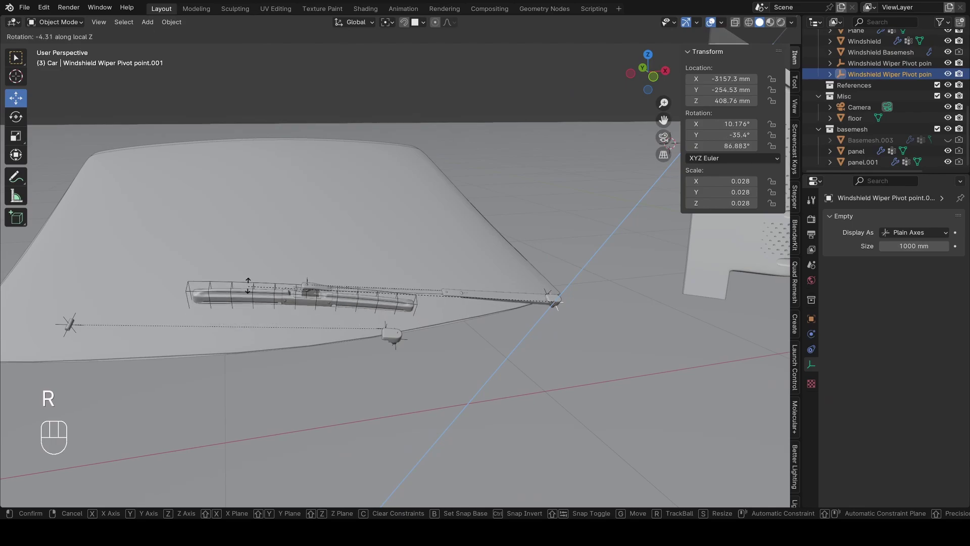
# - Tilt the wiper's pivot point about its local X axis to an X rotation of about 25.5° and check the blade against the glass
pyautogui.moveTo(361, 152); pyautogui.dragTo(281, 146, button='middle')
pyautogui.keyDown('shift'); pyautogui.moveTo(281, 147); pyautogui.dragTo(434, 298, button='middle'); pyautogui.keyUp('shift')
pyautogui.scroll(3, 435, 298)
pyautogui.moveTo(435, 298); pyautogui.dragTo(412, 263, button='middle')
pyautogui.moveTo(356, 350); pyautogui.dragTo(520, 353, button='middle')
pyautogui.scroll(-1, 519, 353)
pyautogui.keyDown('shift'); pyautogui.moveTo(652, 414); pyautogui.dragTo(561, 328, button='middle'); pyautogui.keyUp('shift')
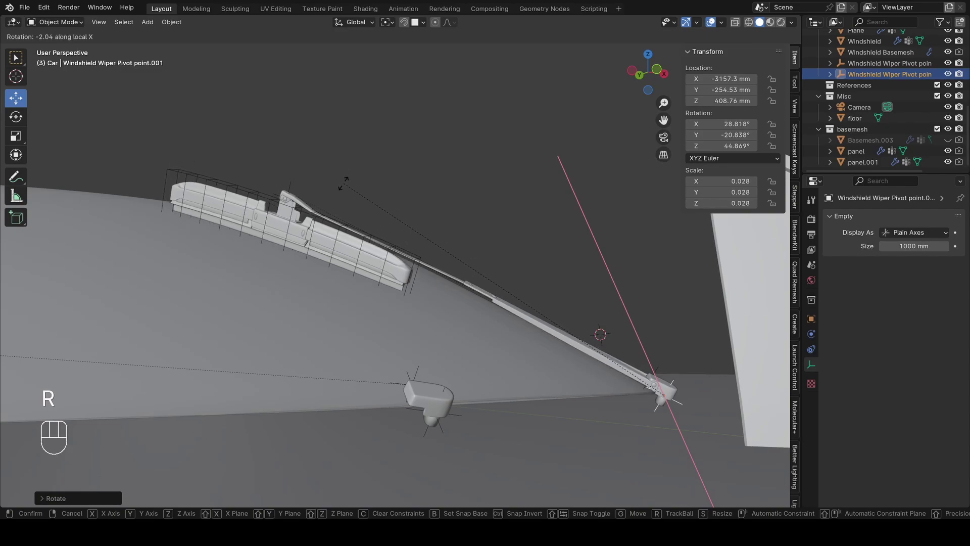
pyautogui.moveTo(405, 272); pyautogui.dragTo(232, 283, button='middle')
pyautogui.moveTo(457, 246); pyautogui.dragTo(372, 268, button='middle')
pyautogui.keyDown('shift'); pyautogui.moveTo(372, 267); pyautogui.dragTo(370, 313, button='middle'); pyautogui.keyUp('shift')
pyautogui.moveTo(370, 312); pyautogui.dragTo(578, 303, button='middle')
pyautogui.scroll(-3, 385, 338)
# - Select the rubber pins on the tire tread and compare them in wireframe and solid shading
pyautogui.hotkey('alt', 'a')
pyautogui.moveTo(430, 298)
pyautogui.mouseDown(button='middle')
pyautogui.moveTo(404, 304)
pyautogui.moveTo(466, 268)
pyautogui.moveTo(432, 295)
pyautogui.mouseUp(button='middle')
pyautogui.keyDown('shift'); pyautogui.moveTo(455, 296); pyautogui.dragTo(595, 285, button='middle'); pyautogui.keyUp('shift')
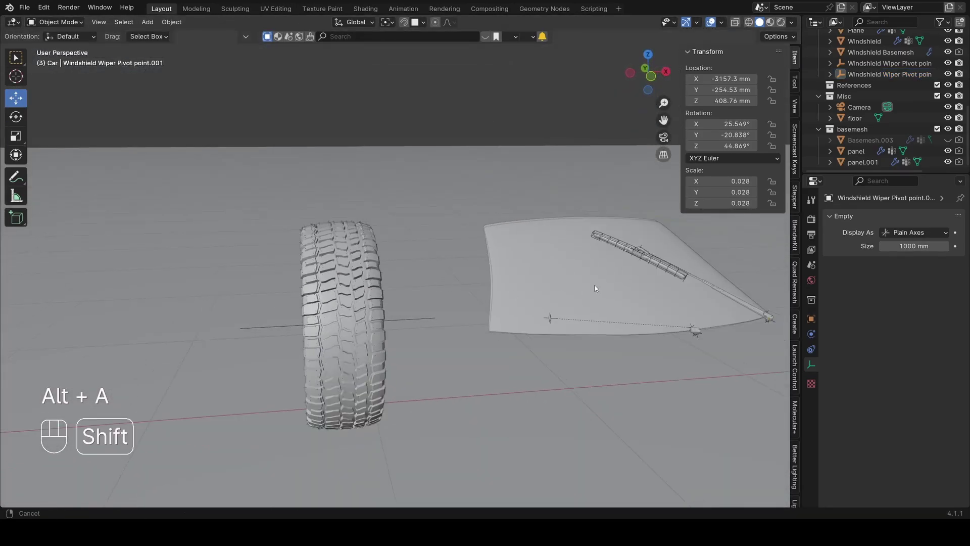
pyautogui.scroll(3, 529, 259)
pyautogui.moveTo(454, 268); pyautogui.dragTo(523, 230, button='middle')
pyautogui.scroll(2, 504, 286)
pyautogui.moveTo(501, 207)
pyautogui.keyDown('shift'); pyautogui.mouseDown(button='middle')
pyautogui.moveTo(505, 286)
pyautogui.moveTo(341, 281)
pyautogui.moveTo(385, 269)
pyautogui.mouseUp(button='middle'); pyautogui.keyUp('shift')
pyautogui.scroll(4, 345, 280)
pyautogui.scroll(2, 357, 275)
pyautogui.click(437, 234)
pyautogui.press('z')
pyautogui.scroll(3, 347, 271)
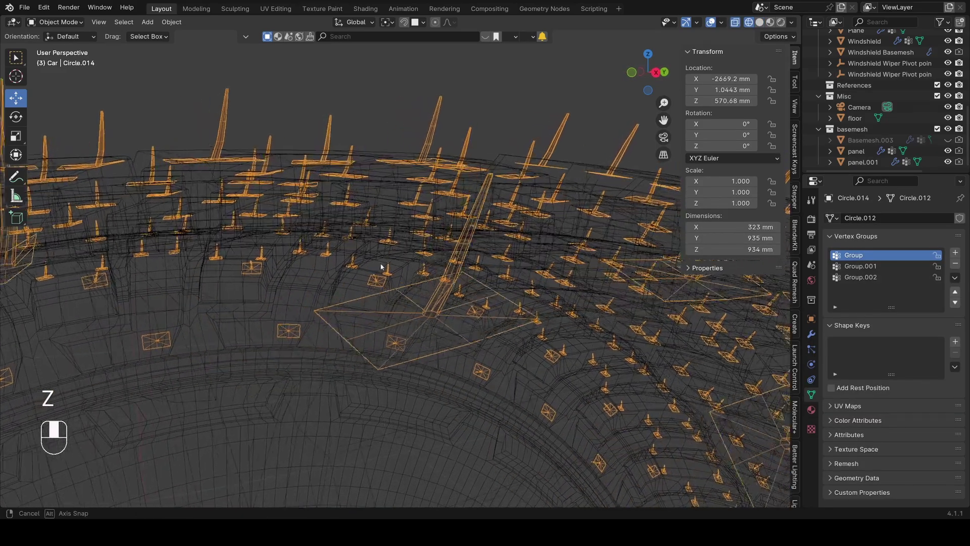
pyautogui.press('z')
# - Show the pins' modifier stack and set the offset of the Shrinkwrap using the vertex group "Group" to -2 mm
pyautogui.click(811, 334)
pyautogui.scroll(-8, 862, 348)
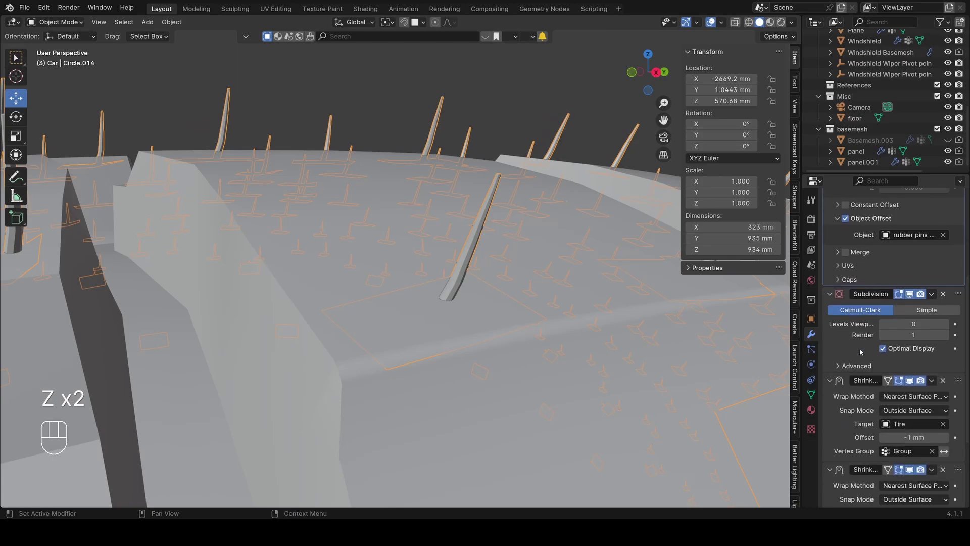
pyautogui.scroll(-3, 433, 303)
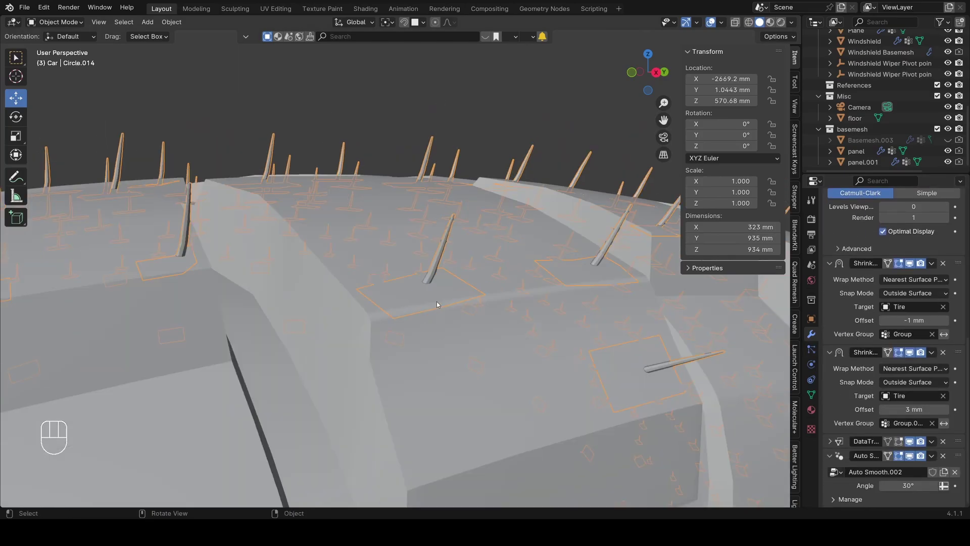
pyautogui.moveTo(433, 304); pyautogui.dragTo(445, 274, button='middle')
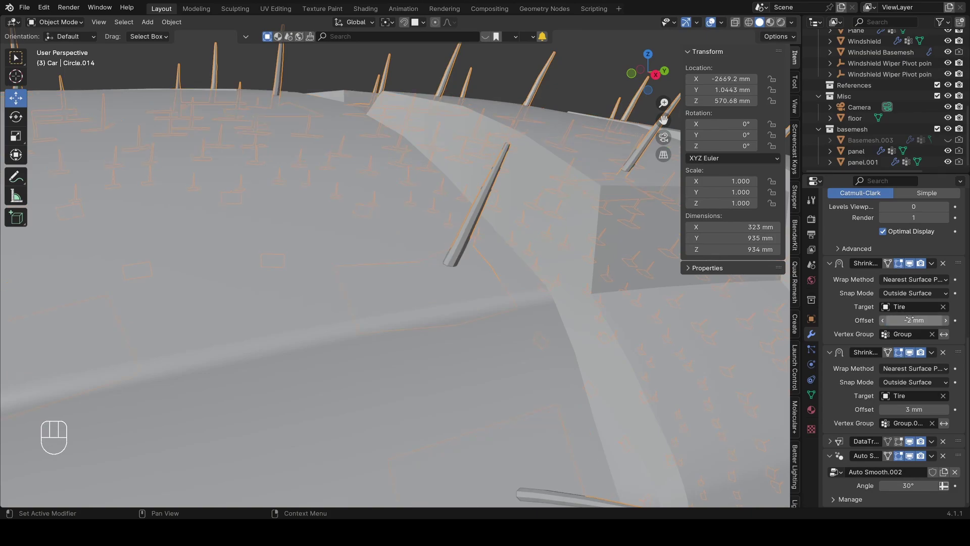
# - Deselect the pins and examine the tire tread and windshield in rendered shading
pyautogui.scroll(-5, 414, 238)
pyautogui.hotkey('alt', 'a')
pyautogui.press('z')
pyautogui.click(413, 241)
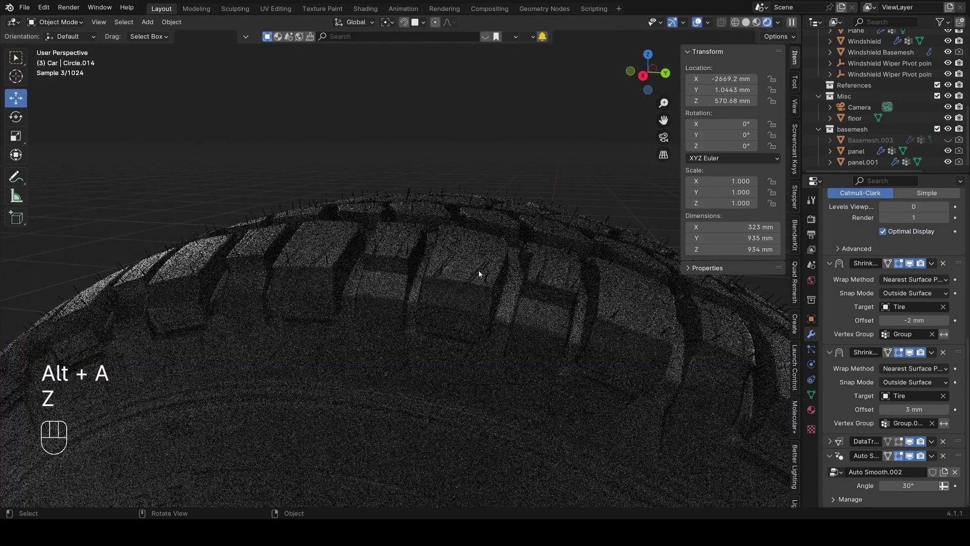
pyautogui.moveTo(478, 272); pyautogui.dragTo(351, 285, button='middle')
pyautogui.scroll(-5, 366, 262)
pyautogui.scroll(4, 558, 287)
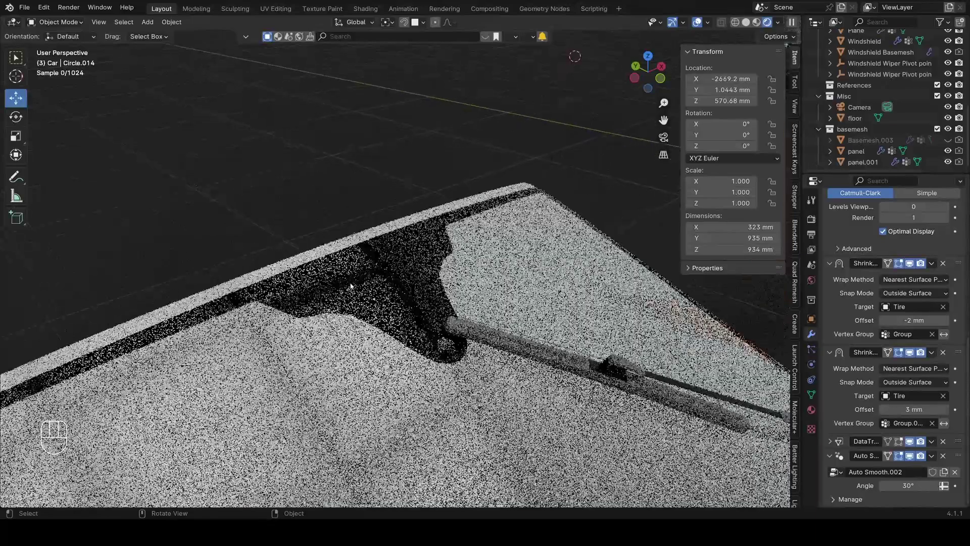
# - Select the windshield and review its wireframe topology and its two Shrinkwrap modifiers
pyautogui.click(445, 225)
pyautogui.scroll(-2, 392, 253)
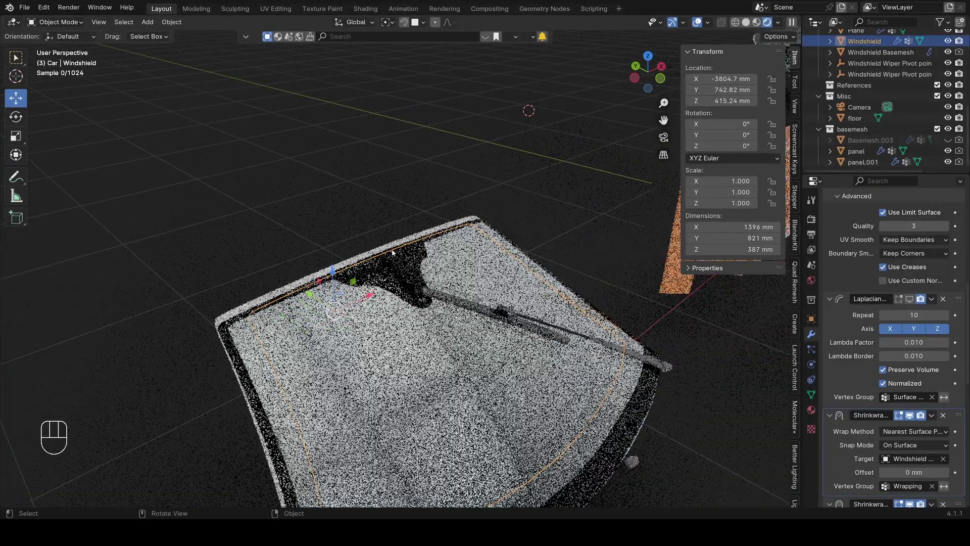
pyautogui.moveTo(393, 252); pyautogui.dragTo(389, 307, button='middle')
pyautogui.hotkey('shift', 'z')
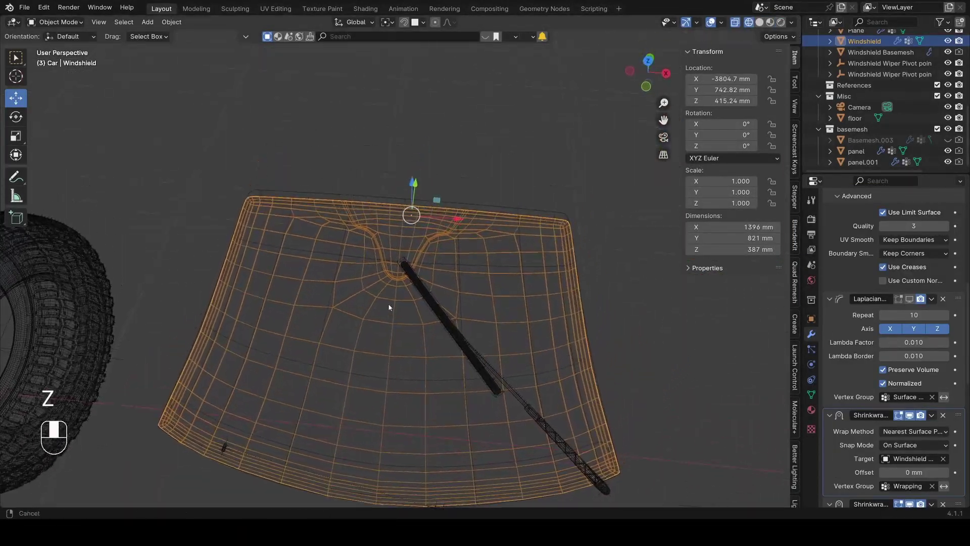
pyautogui.scroll(4, 389, 307)
pyautogui.scroll(-5, 890, 411)
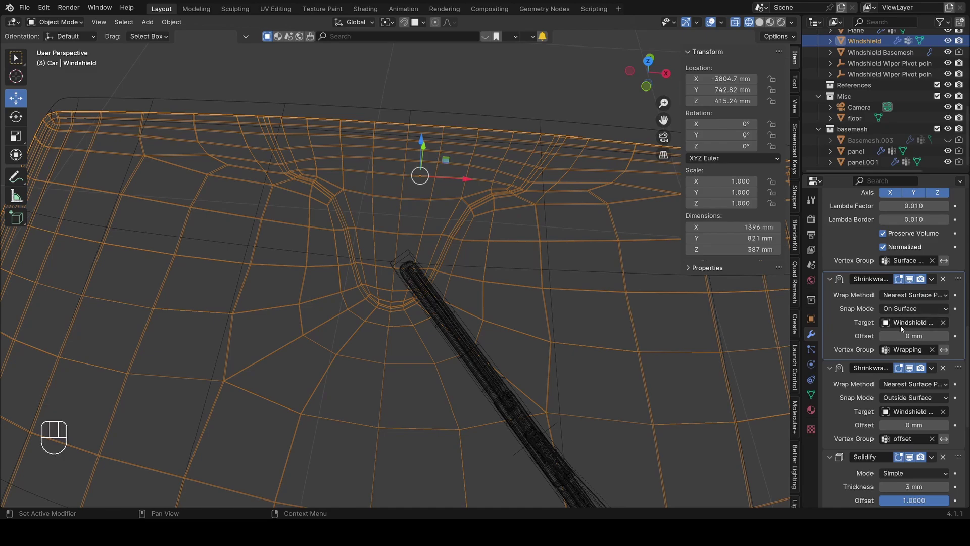
pyautogui.scroll(-3, 643, 292)
pyautogui.moveTo(643, 291); pyautogui.dragTo(464, 224, button='middle')
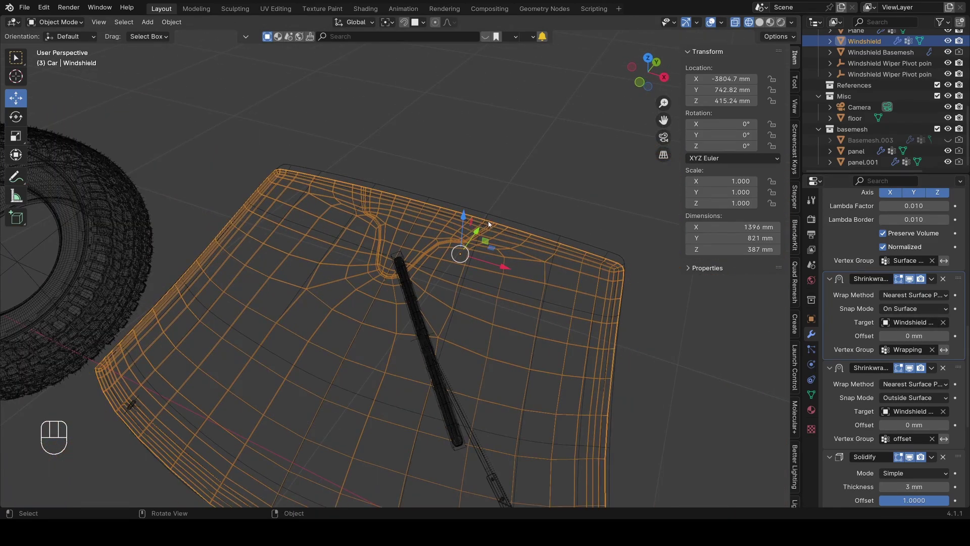
# - Isolate the Windshield Basemesh in local view, inspect its smooth surface in solid shading, and return to the full scene
pyautogui.click(499, 213)
pyautogui.press('/')
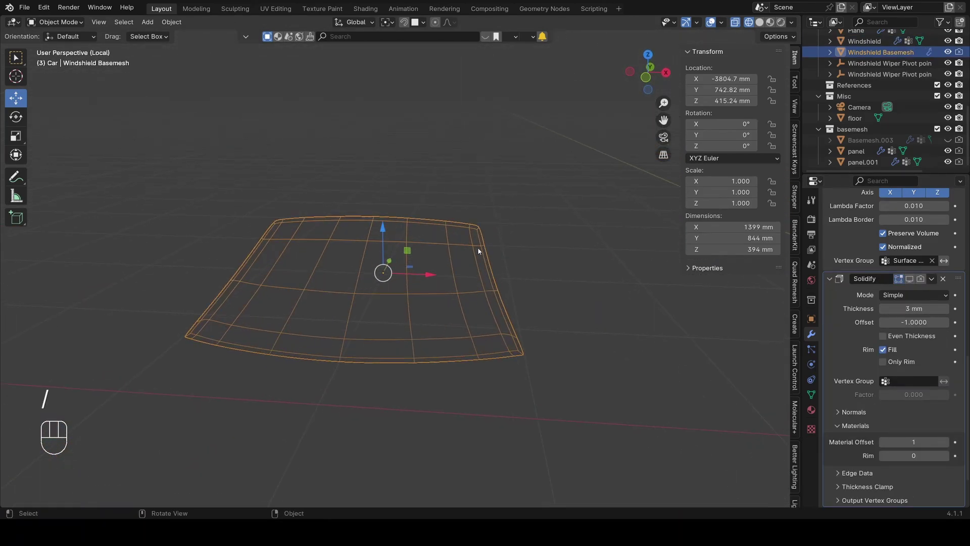
pyautogui.press('z')
pyautogui.moveTo(435, 293)
pyautogui.mouseDown(button='middle')
pyautogui.moveTo(496, 278)
pyautogui.moveTo(353, 342)
pyautogui.moveTo(374, 380)
pyautogui.mouseUp(button='middle')
pyautogui.moveTo(374, 380); pyautogui.dragTo(427, 253, button='middle')
pyautogui.press('z')
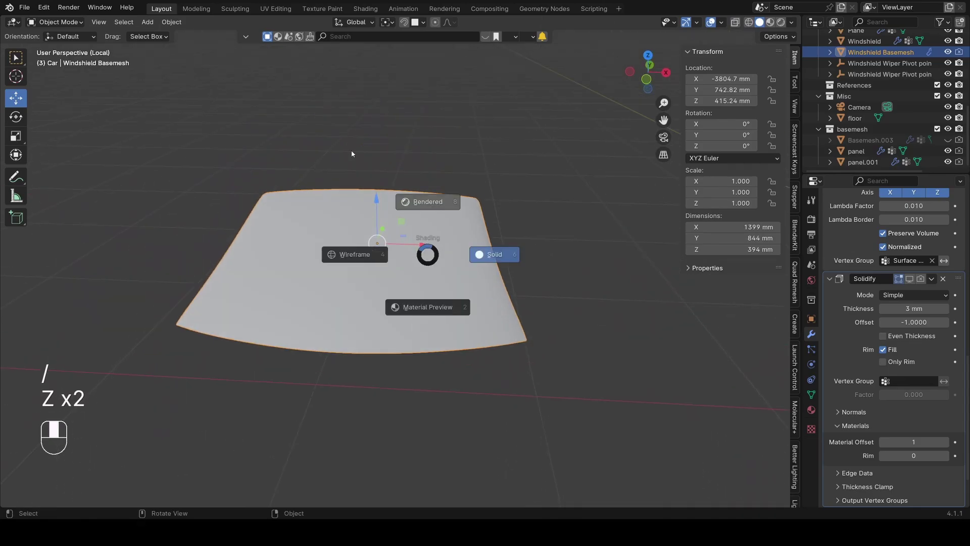
pyautogui.scroll(2, 459, 292)
pyautogui.moveTo(459, 292)
pyautogui.mouseDown(button='middle')
pyautogui.moveTo(485, 283)
pyautogui.moveTo(469, 265)
pyautogui.moveTo(523, 271)
pyautogui.moveTo(459, 277)
pyautogui.mouseUp(button='middle')
pyautogui.press('/')
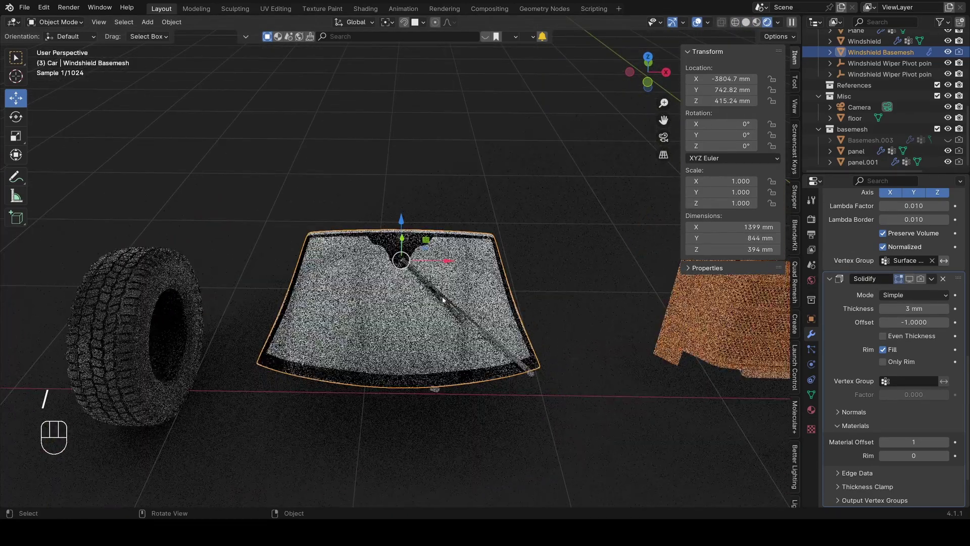
# - Select the windshield and isolate it in local view with solid shading
pyautogui.press('z')
pyautogui.click(386, 228)
pyautogui.press('z')
pyautogui.press('/')
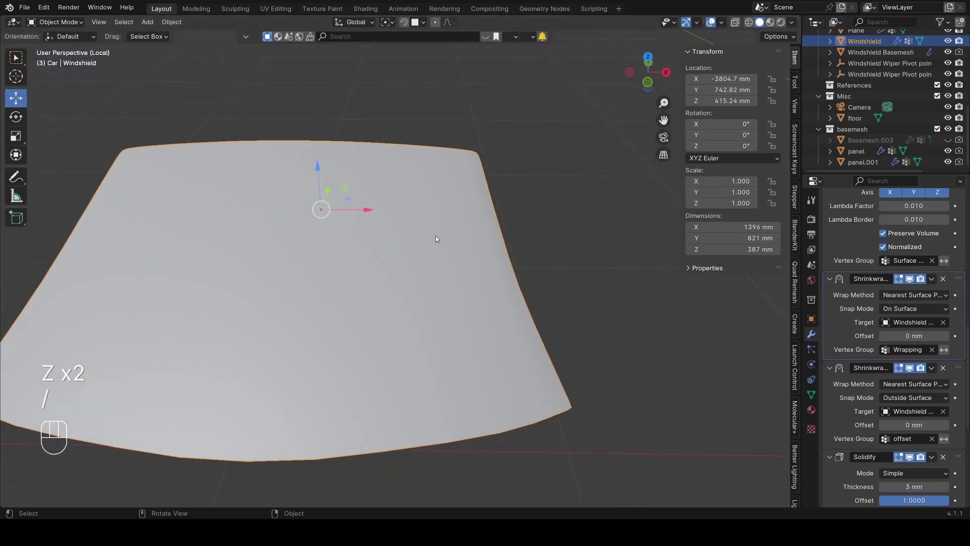
pyautogui.moveTo(424, 267); pyautogui.dragTo(432, 287, button='middle')
# - Examine the isolated windshield's dark border and mirror area in rendered shading from several angles
pyautogui.press('z')
pyautogui.click(432, 219)
pyautogui.moveTo(332, 271)
pyautogui.keyDown('shift'); pyautogui.mouseDown(button='middle')
pyautogui.moveTo(479, 290)
pyautogui.moveTo(461, 326)
pyautogui.mouseUp(button='middle'); pyautogui.keyUp('shift')
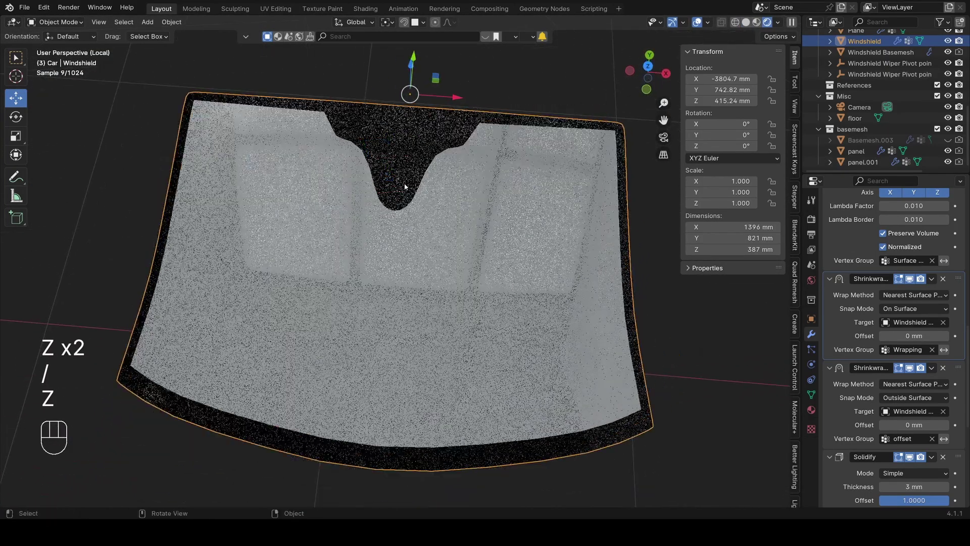
pyautogui.scroll(-3, 379, 169)
pyautogui.moveTo(449, 272); pyautogui.dragTo(602, 147, button='middle')
pyautogui.scroll(2, 262, 198)
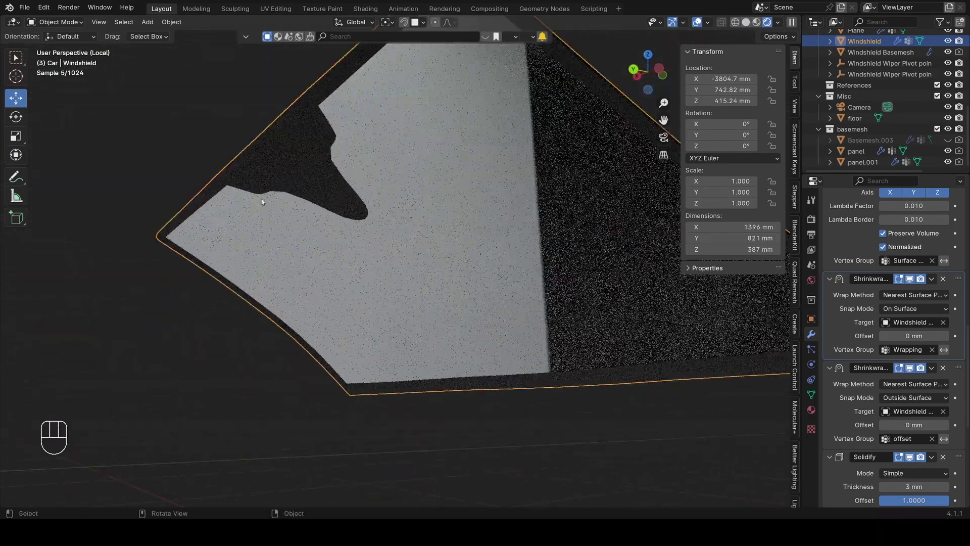
pyautogui.moveTo(262, 199); pyautogui.dragTo(406, 303, button='middle')
pyautogui.scroll(4, 364, 304)
# - Enter Edit Mode on the windshield, select its whole mesh and display it in wireframe
pyautogui.press('Tab')
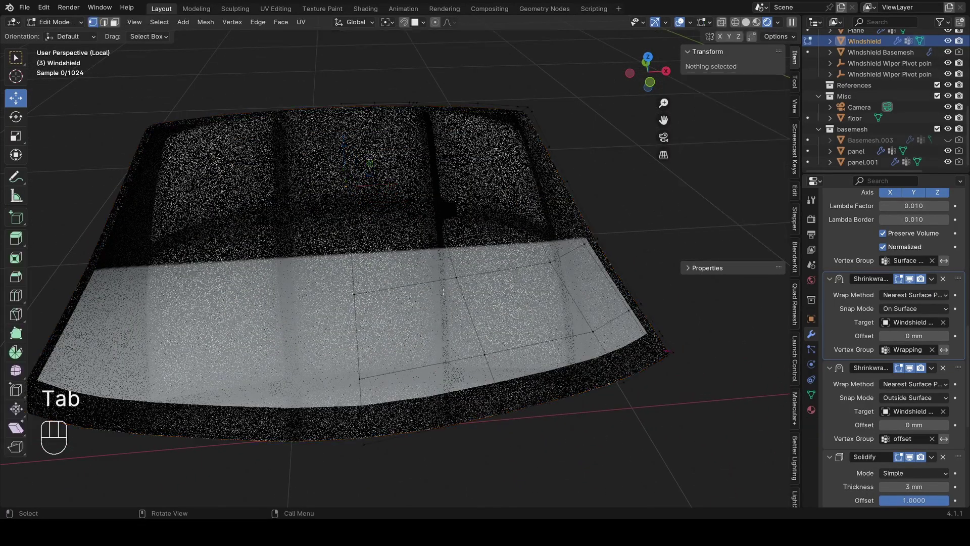
pyautogui.press('a')
pyautogui.press('z')
pyautogui.press('z')
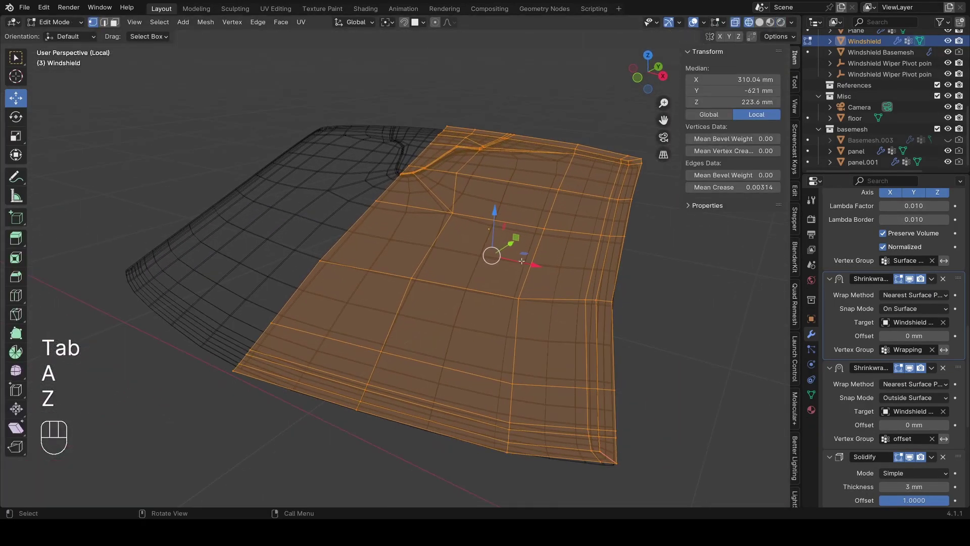
# - Return the windshield to Object Mode and disable the viewport display of both Shrinkwrap modifiers, keeping solid shading
pyautogui.press('Tab')
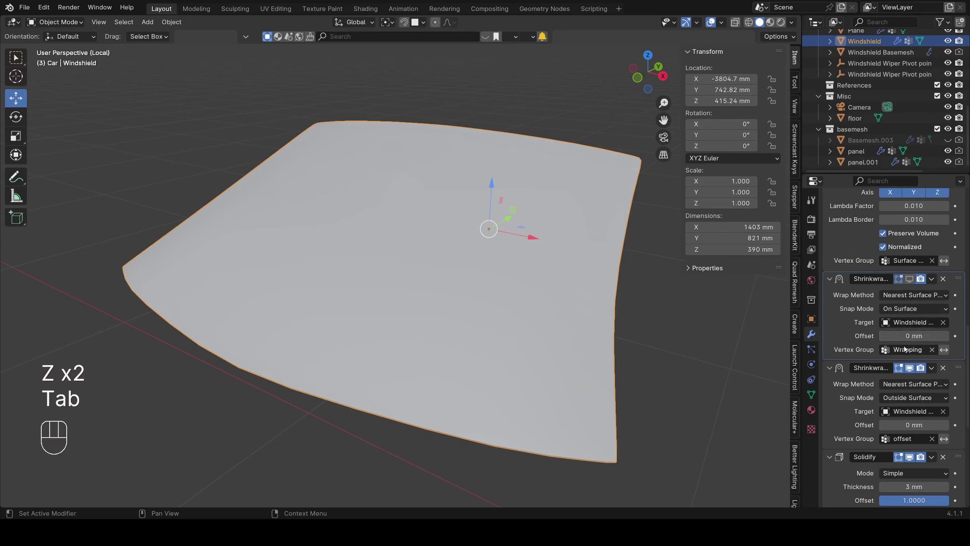
pyautogui.click(910, 369)
pyautogui.press('z')
pyautogui.click(441, 244)
pyautogui.moveTo(556, 185); pyautogui.dragTo(527, 213, button='middle')
pyautogui.press('z')
pyautogui.click(581, 213)
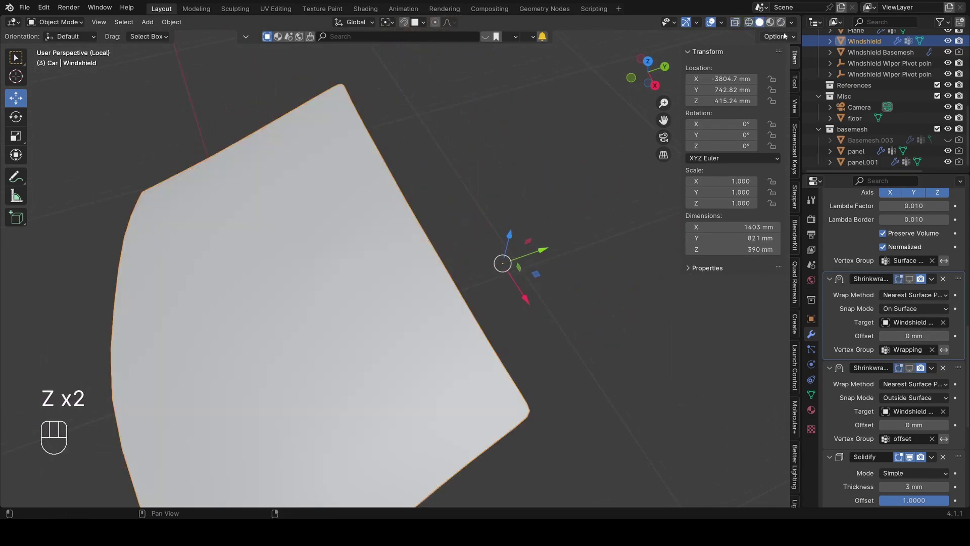
# - Display the windshield with the zebra-stripe matcap and inspect the reflections near its upper edge without the Shrinkwrap modifiers
pyautogui.click(792, 23)
pyautogui.click(834, 60)
pyautogui.moveTo(606, 177)
pyautogui.mouseDown(button='middle')
pyautogui.moveTo(557, 231)
pyautogui.moveTo(439, 281)
pyautogui.mouseUp(button='middle')
pyautogui.scroll(5, 444, 296)
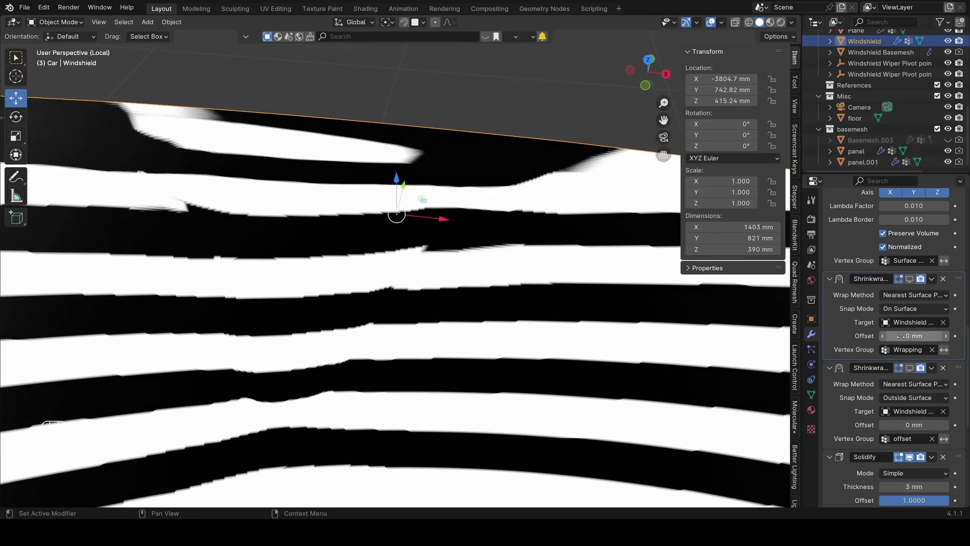
# - Re-enable the viewport display of both windshield Shrinkwrap modifiers and compare the zebra-stripe reflections
pyautogui.click(909, 278)
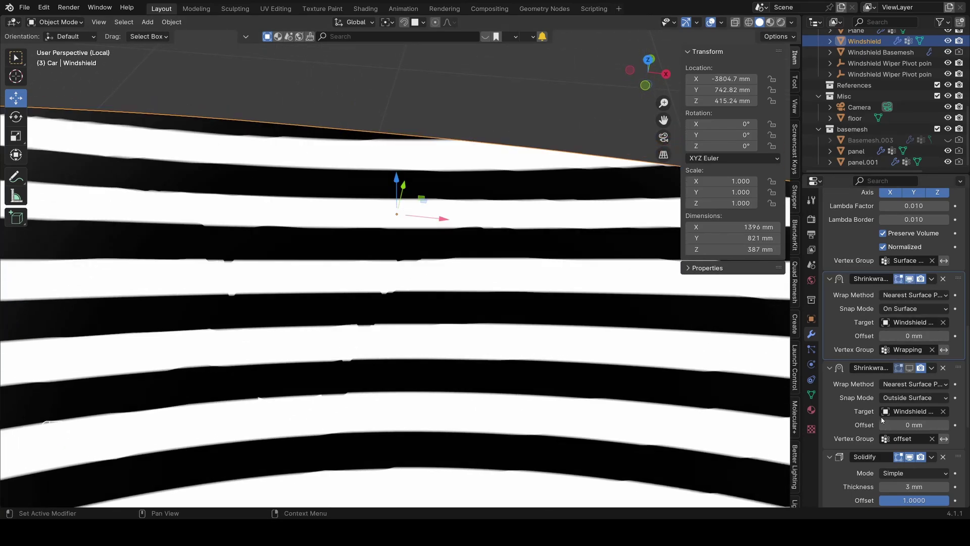
pyautogui.click(909, 368)
pyautogui.moveTo(455, 363); pyautogui.dragTo(381, 368, button='middle')
pyautogui.scroll(-5, 385, 295)
pyautogui.scroll(4, 487, 225)
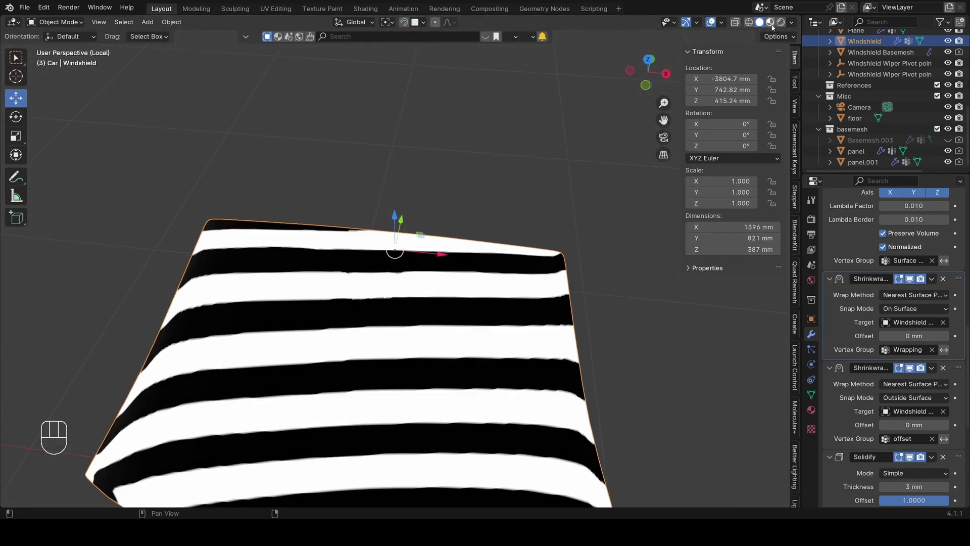
# - Leave the windshield's local view and replace the zebra-stripe matcap with plain grey solid shading
pyautogui.moveTo(303, 200); pyautogui.dragTo(315, 207, button='middle')
pyautogui.press('KP_Divide')
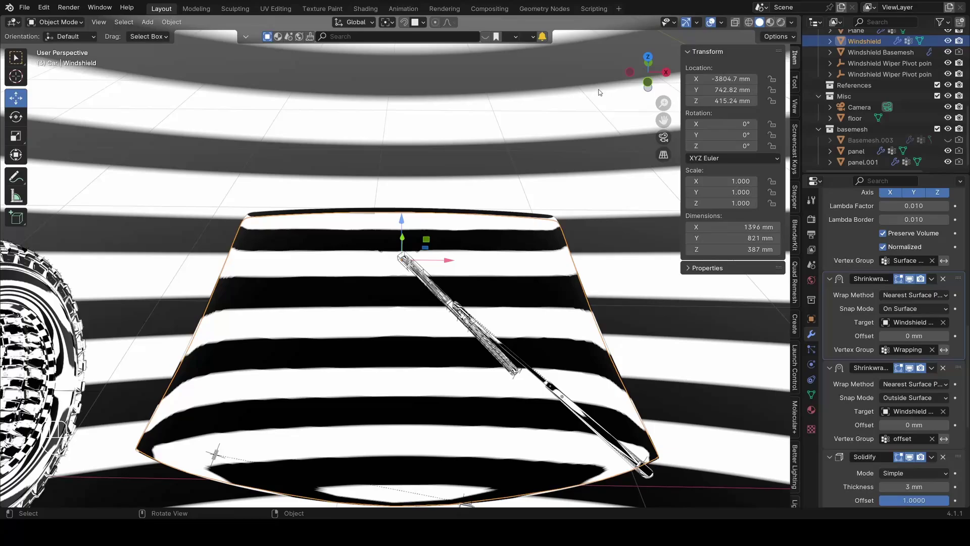
pyautogui.click(791, 22)
pyautogui.click(744, 74)
# - Deselect everything and switch the full scene to rendered shading
pyautogui.scroll(-6, 466, 231)
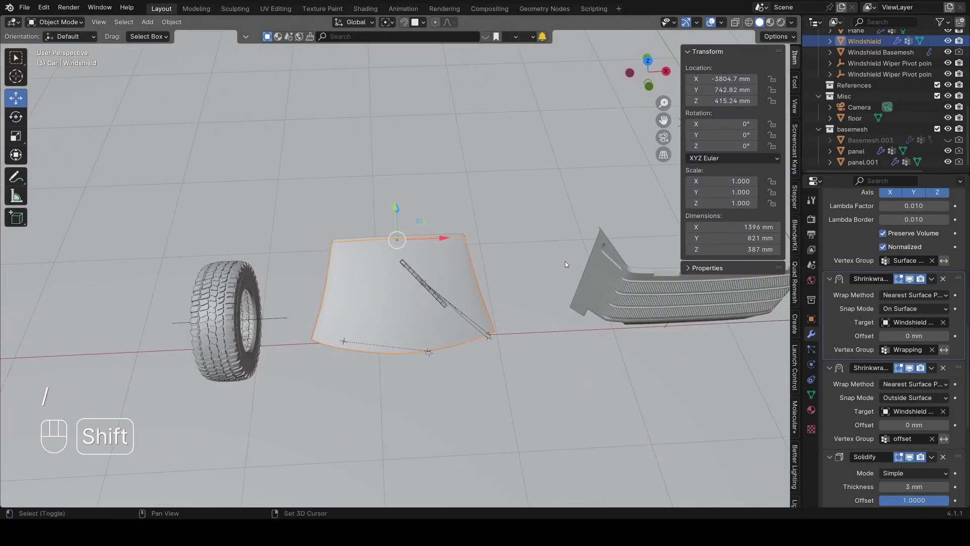
pyautogui.keyDown('shift'); pyautogui.moveTo(566, 264); pyautogui.dragTo(338, 233, button='middle'); pyautogui.keyUp('shift')
pyautogui.hotkey('alt', 'a')
pyautogui.scroll(-3, 439, 201)
pyautogui.press('z')
pyautogui.click(518, 286)
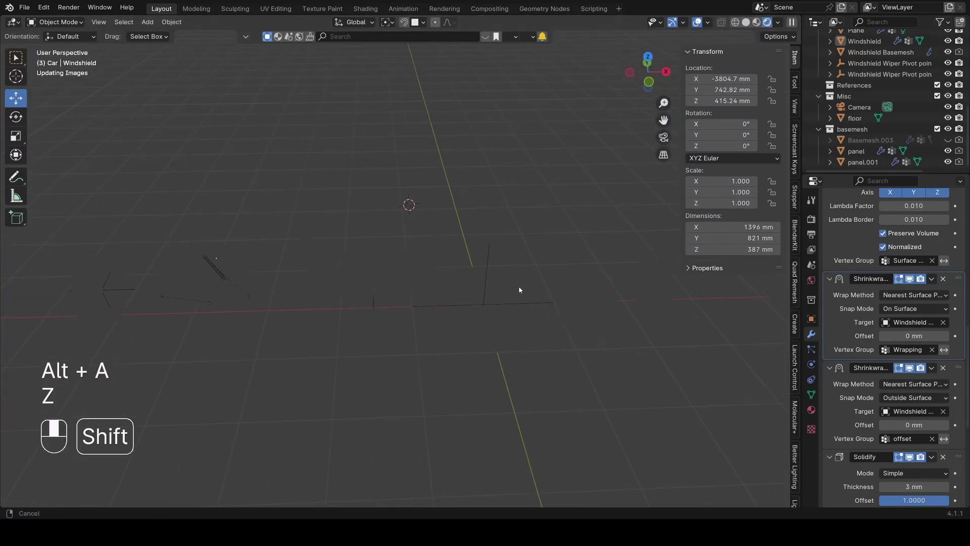
# - Examine the rendered car body, the red quilted panel and the grey car seat, ending close to the seat
pyautogui.moveTo(427, 299); pyautogui.dragTo(285, 288, button='middle')
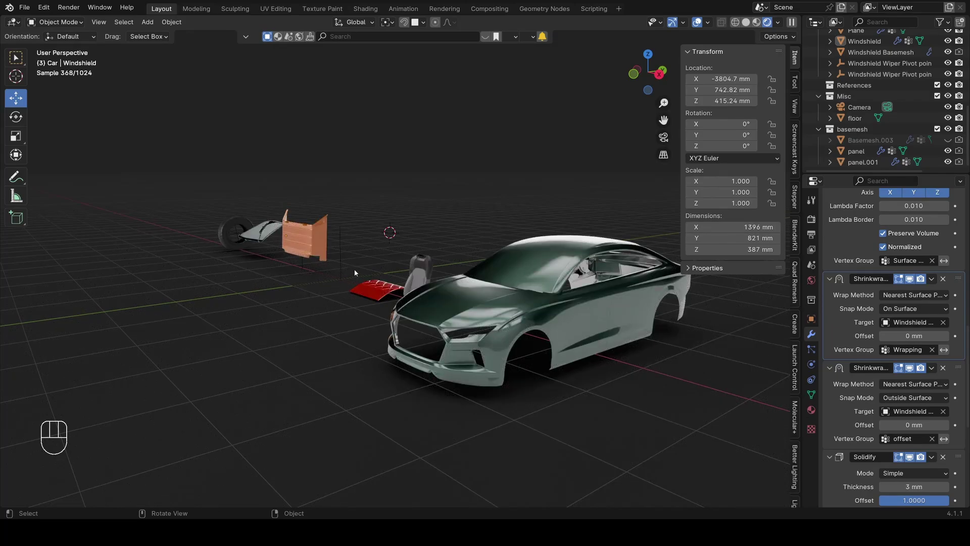
pyautogui.moveTo(356, 266); pyautogui.dragTo(429, 265, button='middle')
pyautogui.scroll(3, 426, 264)
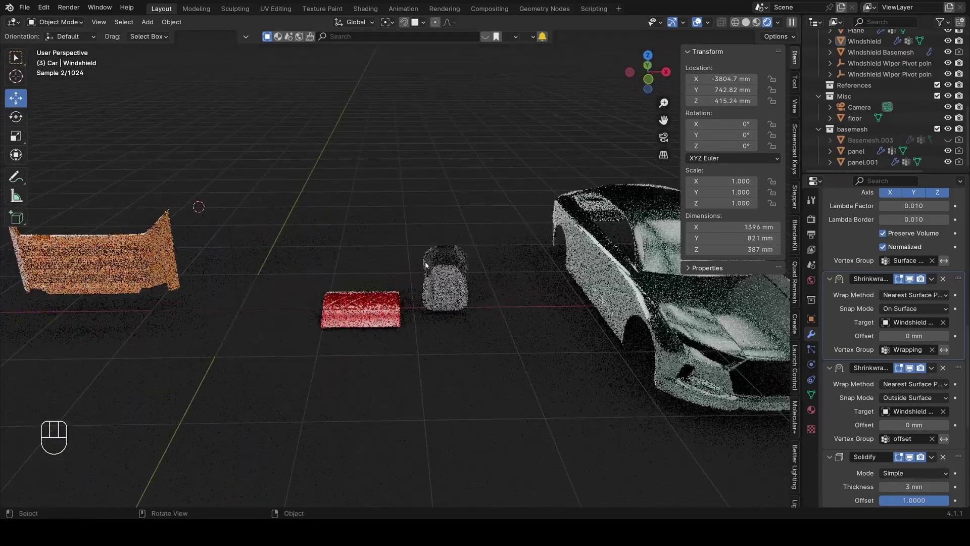
pyautogui.scroll(2, 426, 260)
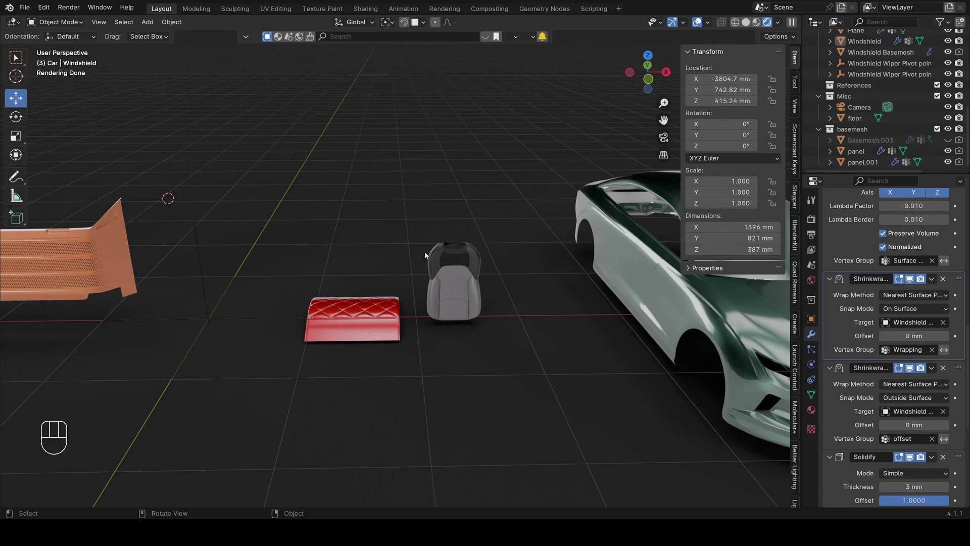
pyautogui.scroll(3, 424, 251)
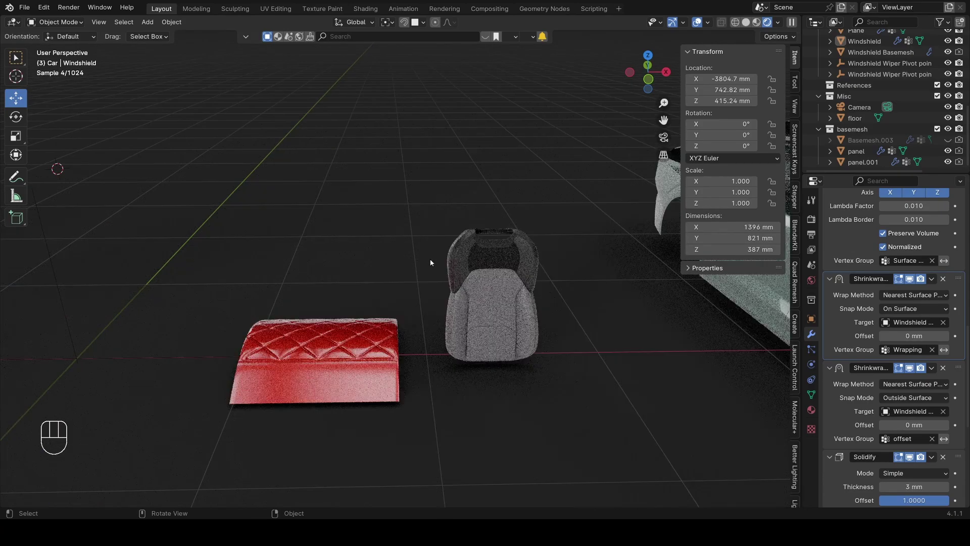
pyautogui.moveTo(454, 289); pyautogui.dragTo(402, 270, button='middle')
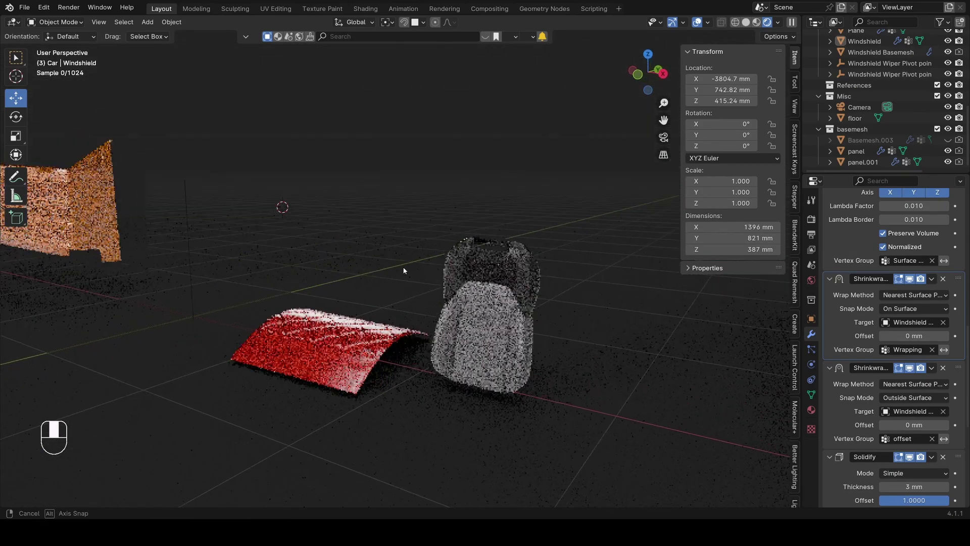
pyautogui.scroll(3, 442, 308)
pyautogui.keyDown('shift'); pyautogui.moveTo(465, 329); pyautogui.dragTo(461, 277, button='middle'); pyautogui.keyUp('shift')
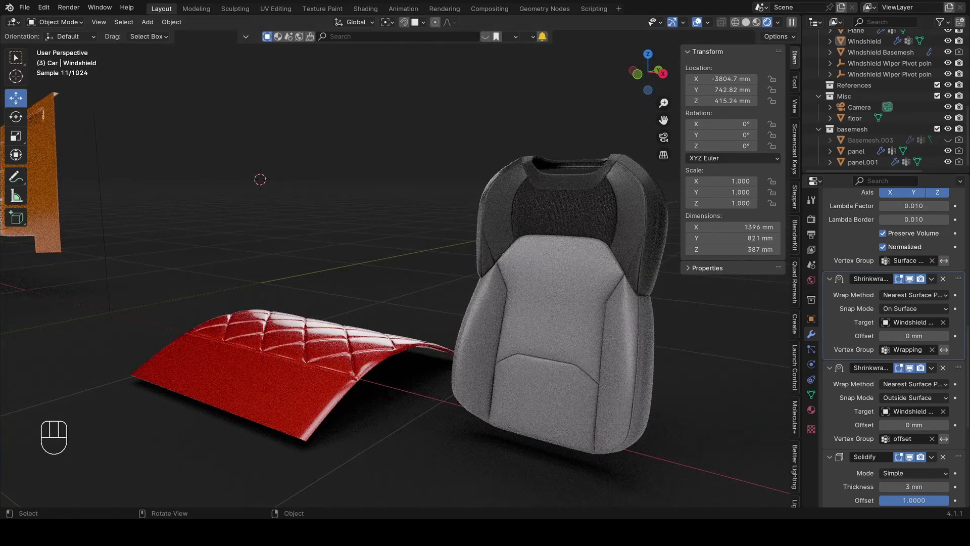